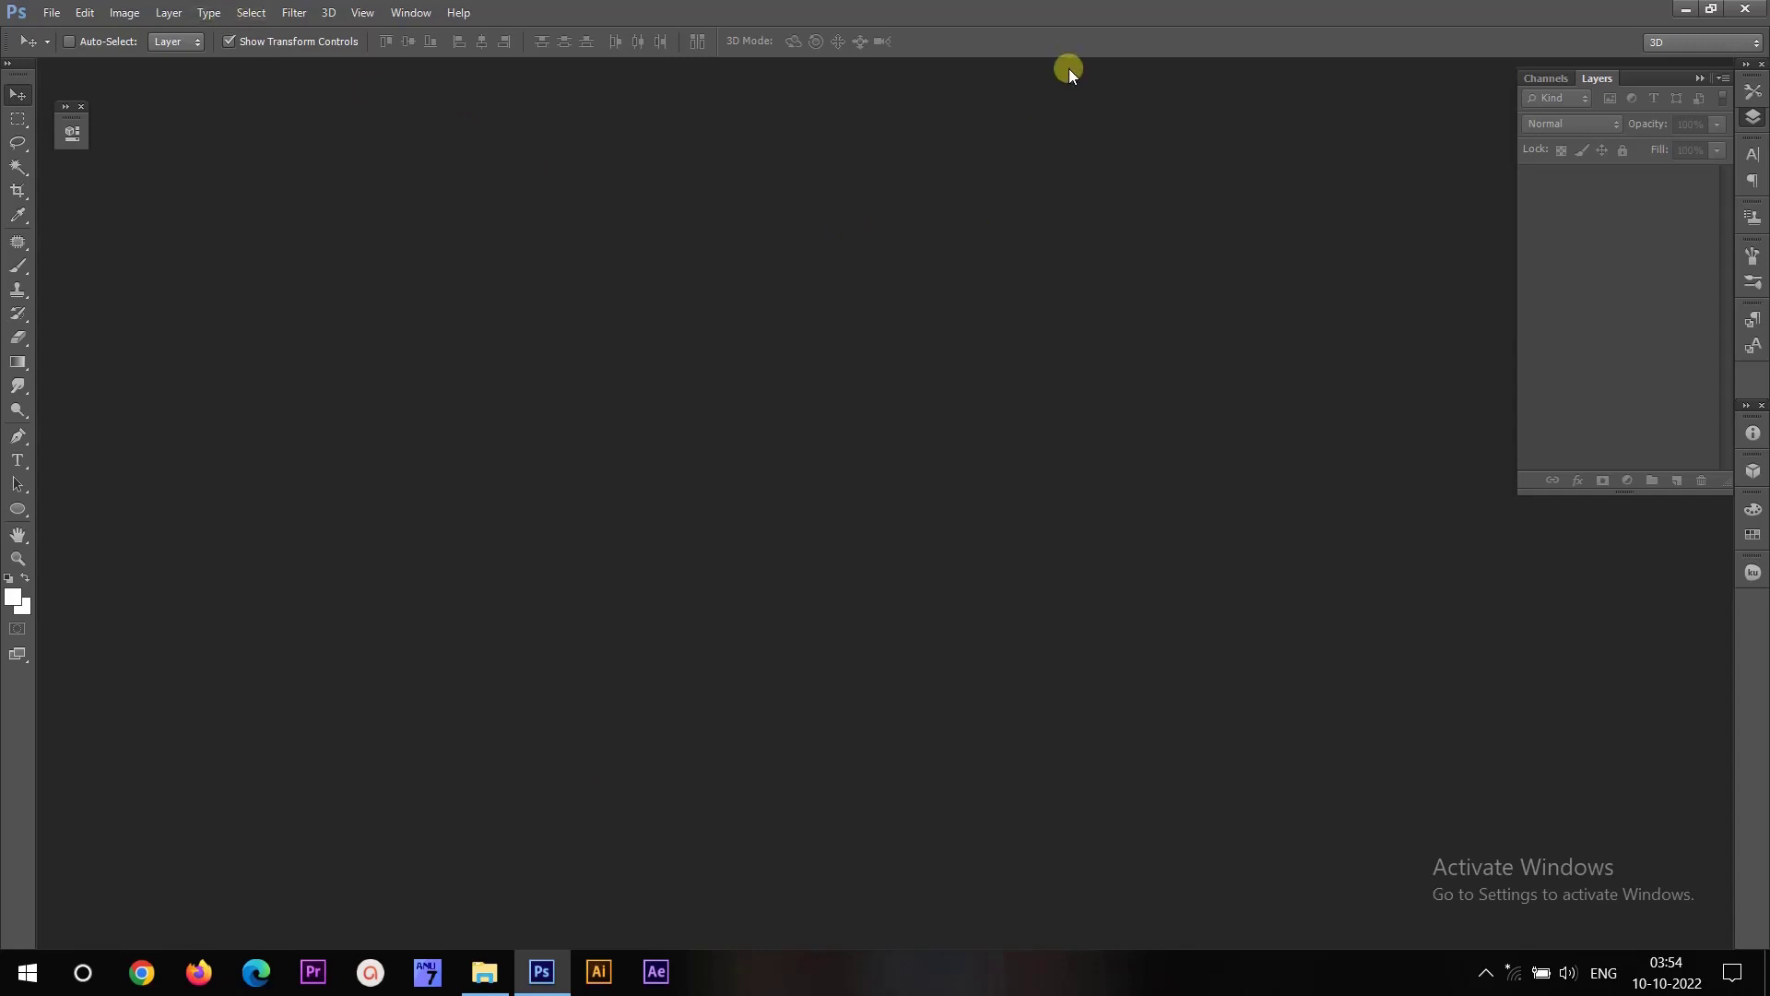
Start a new document from the International Paper A4 preset and switch its dimensions to inches.
left_click(48, 13)
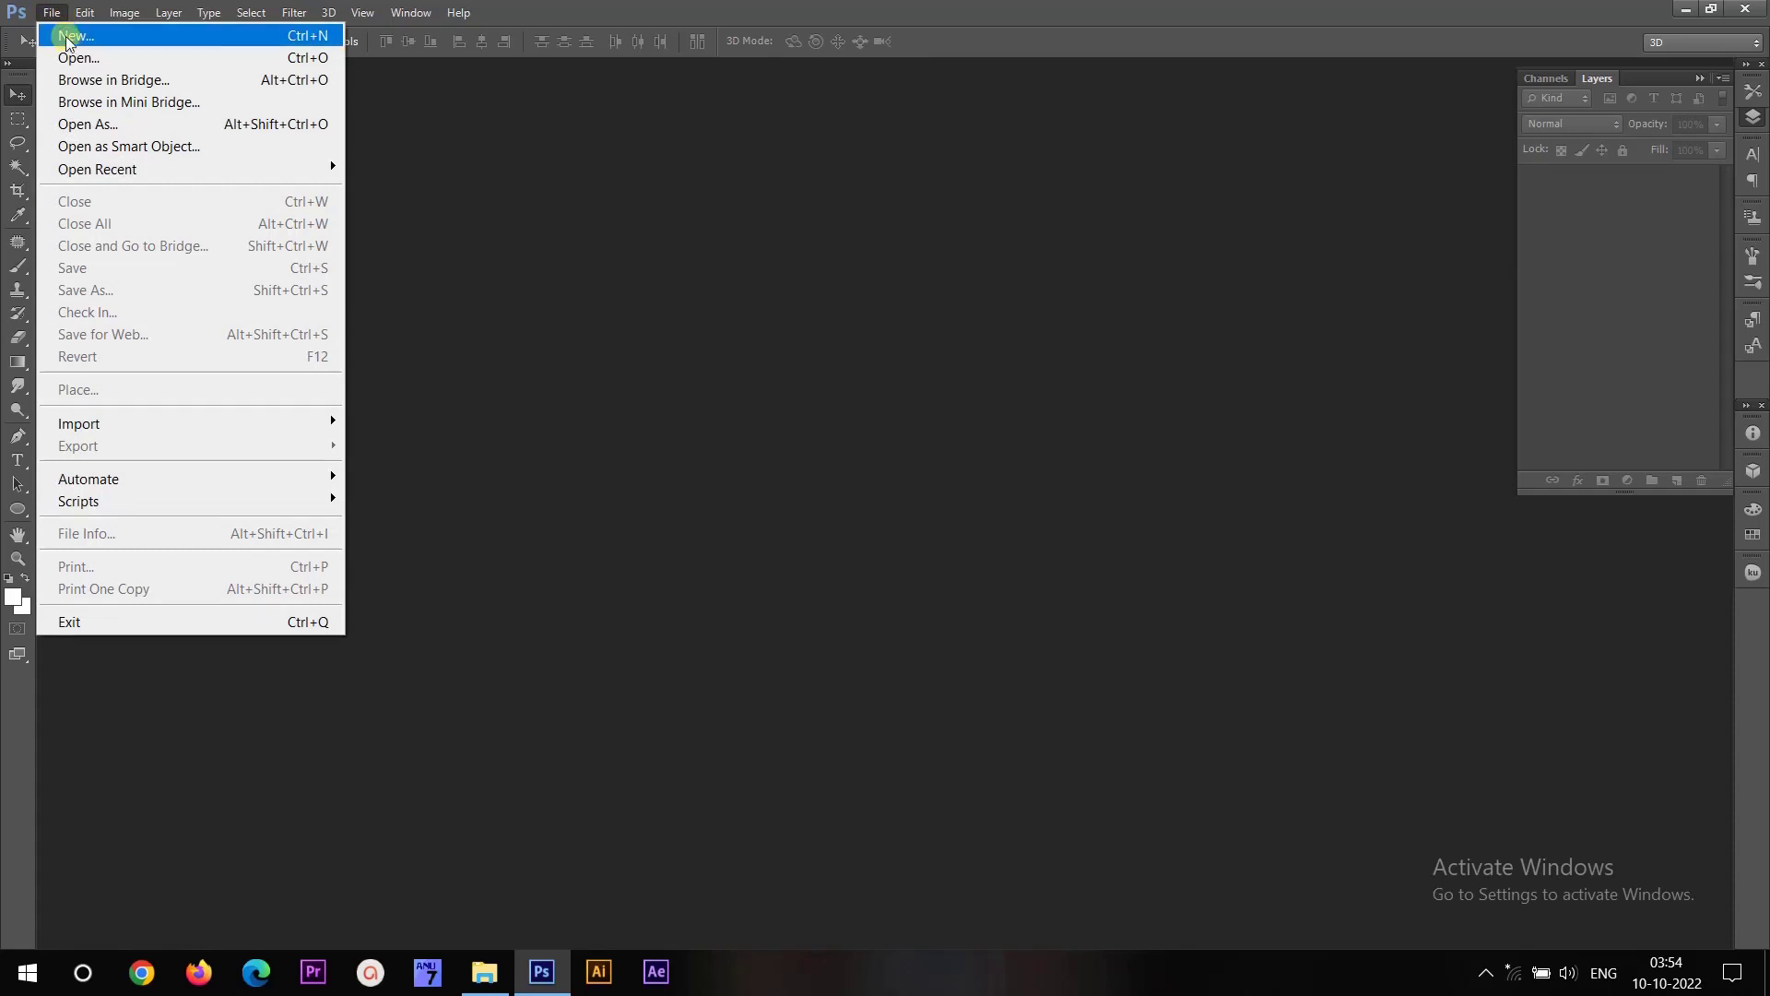
left_click(67, 37)
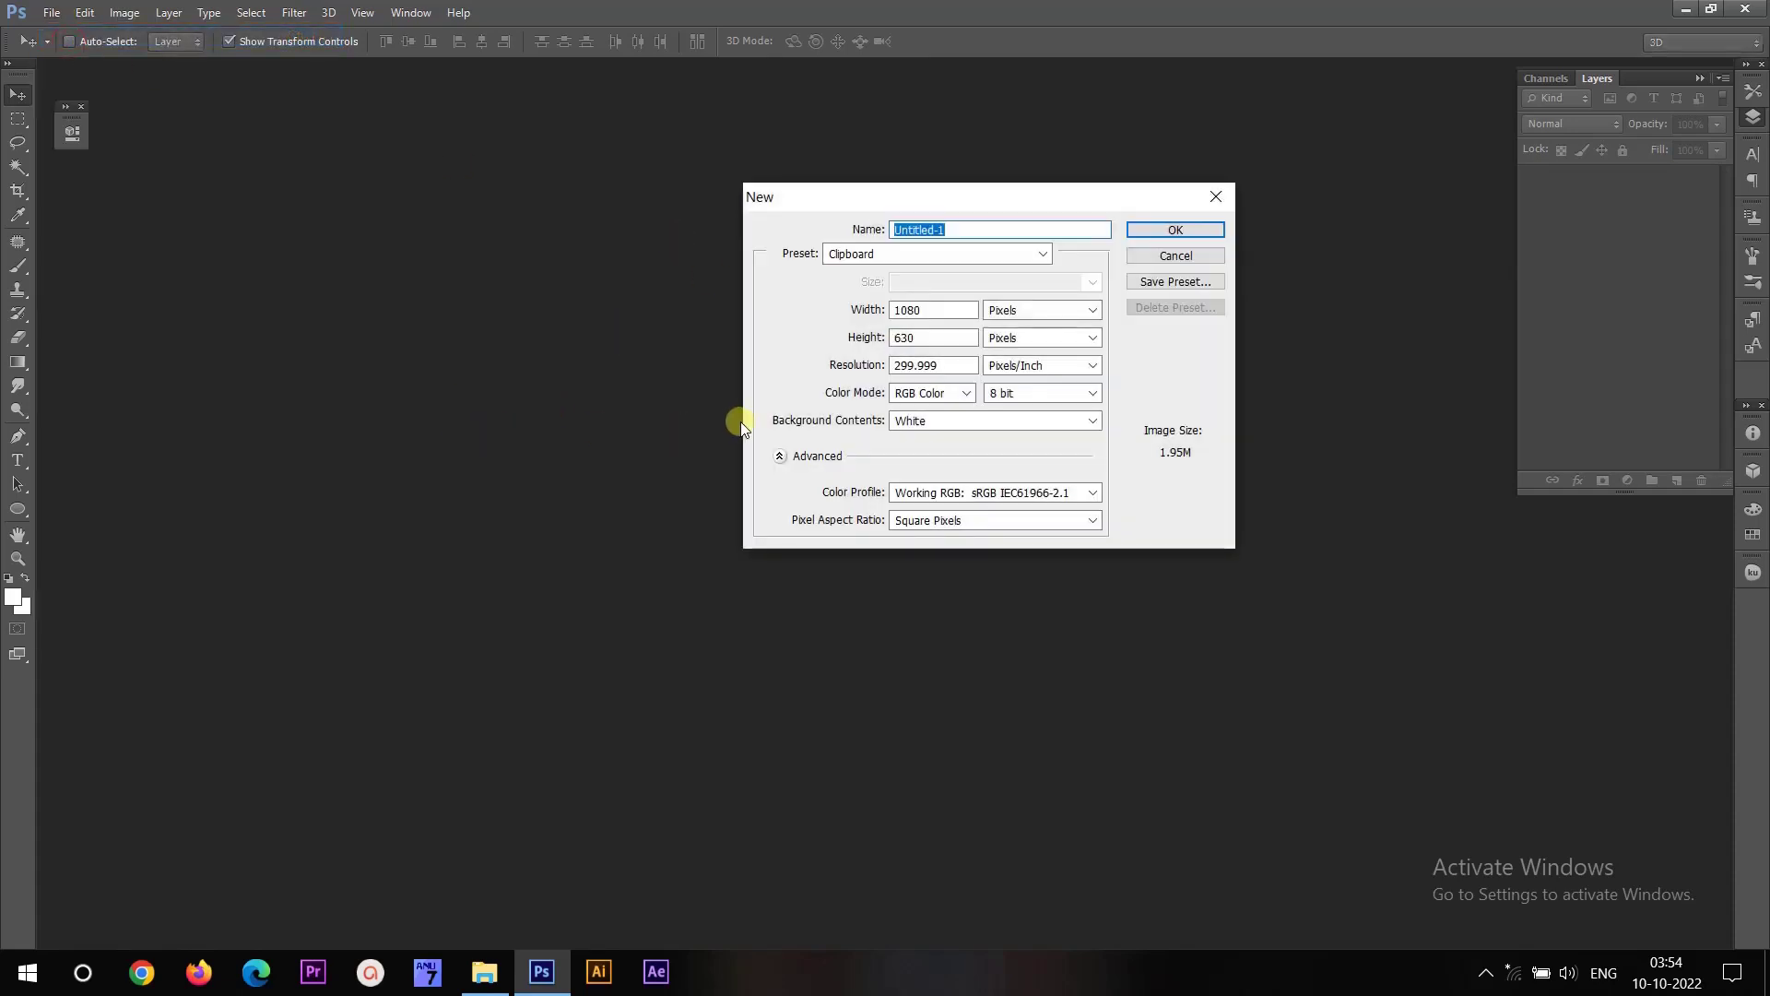
left_click(974, 255)
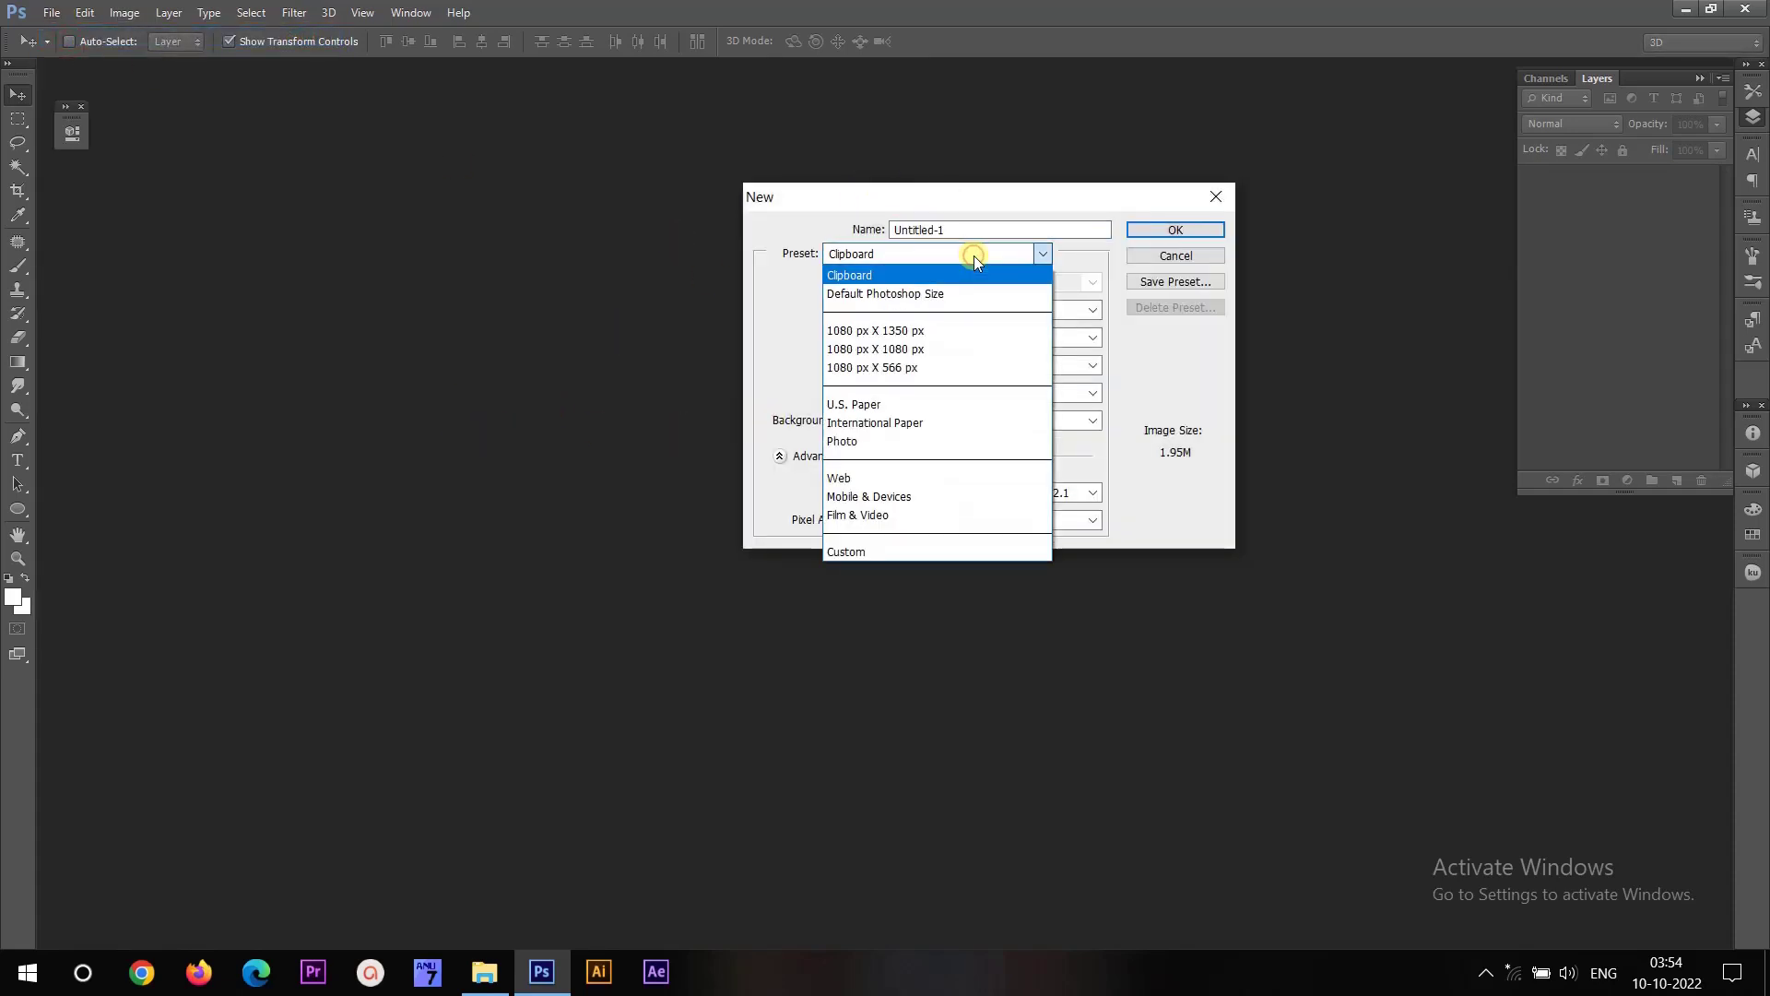
left_click(930, 422)
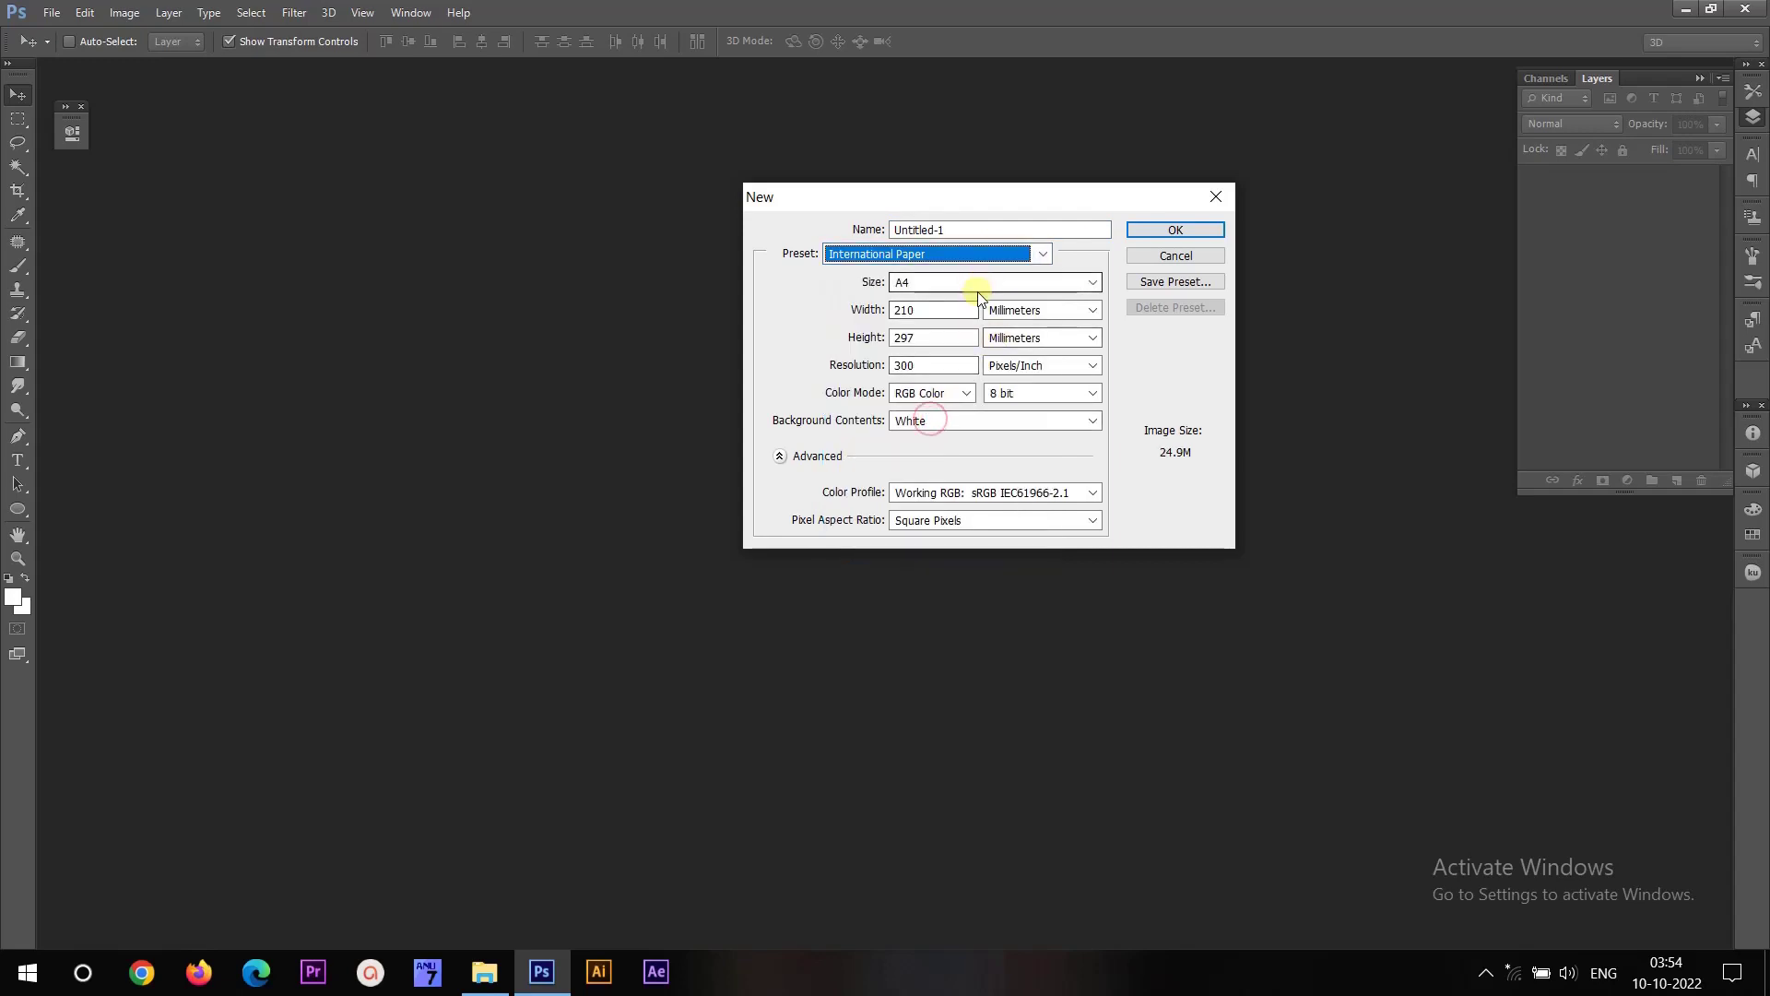
left_click(1011, 312)
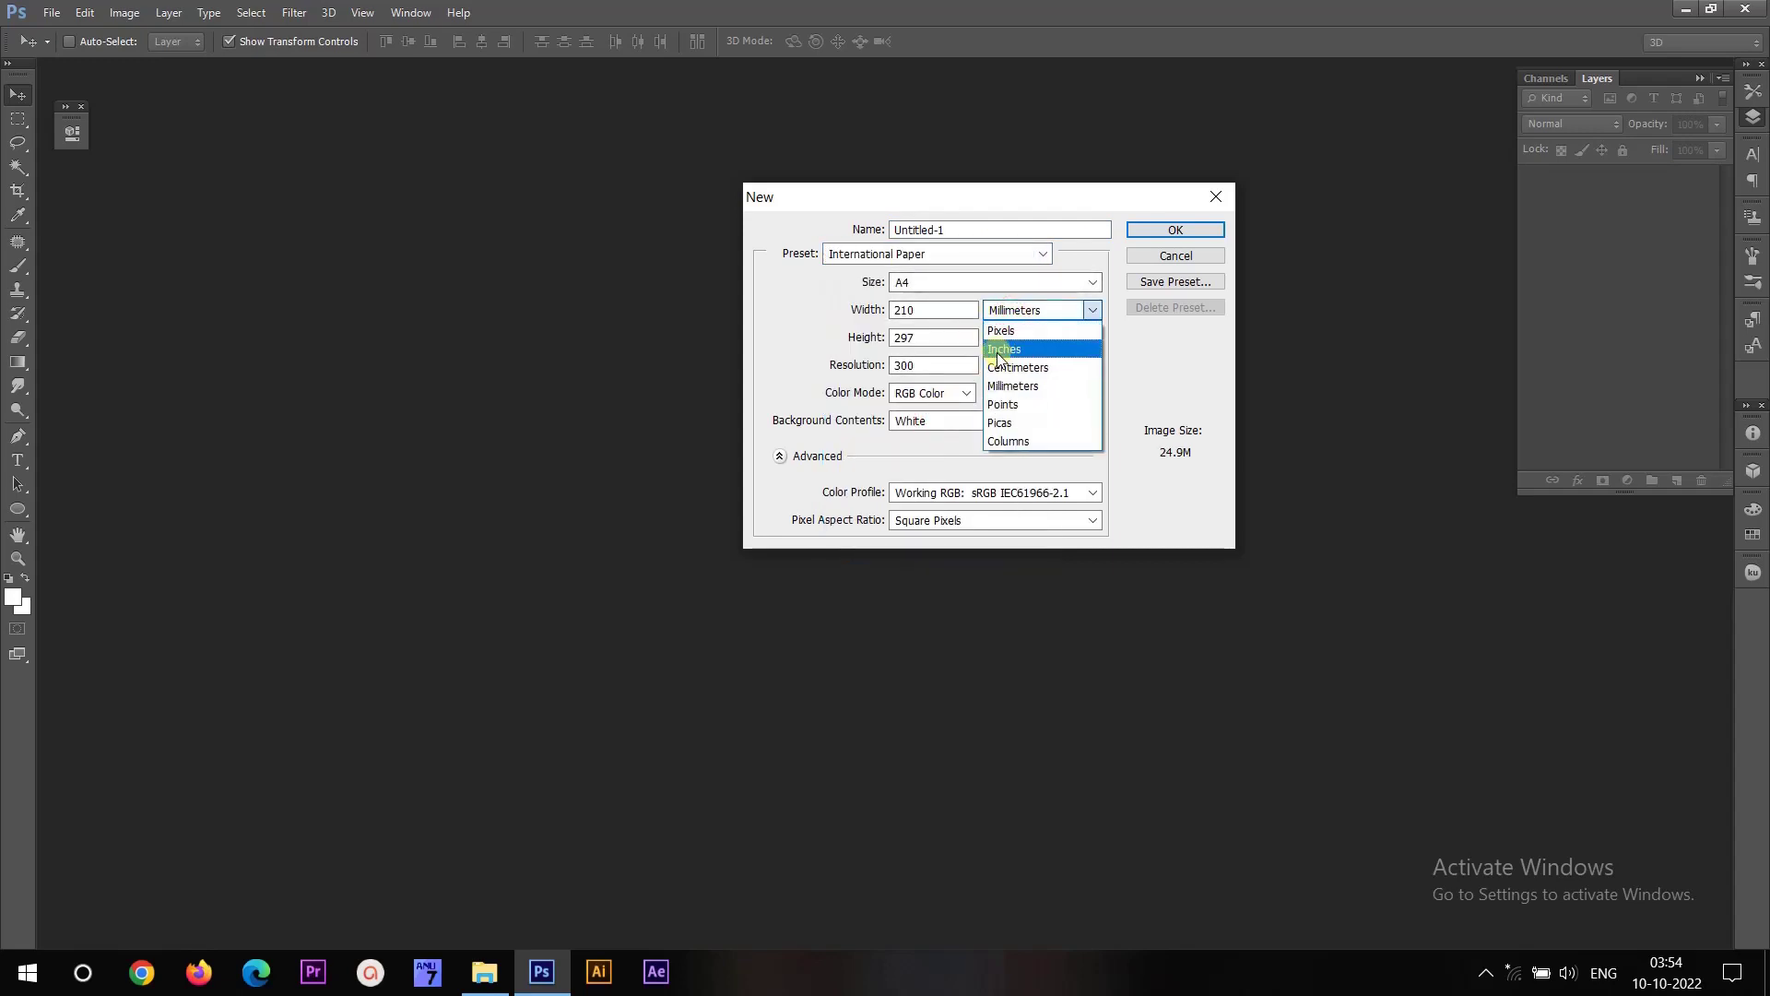
left_click(998, 353)
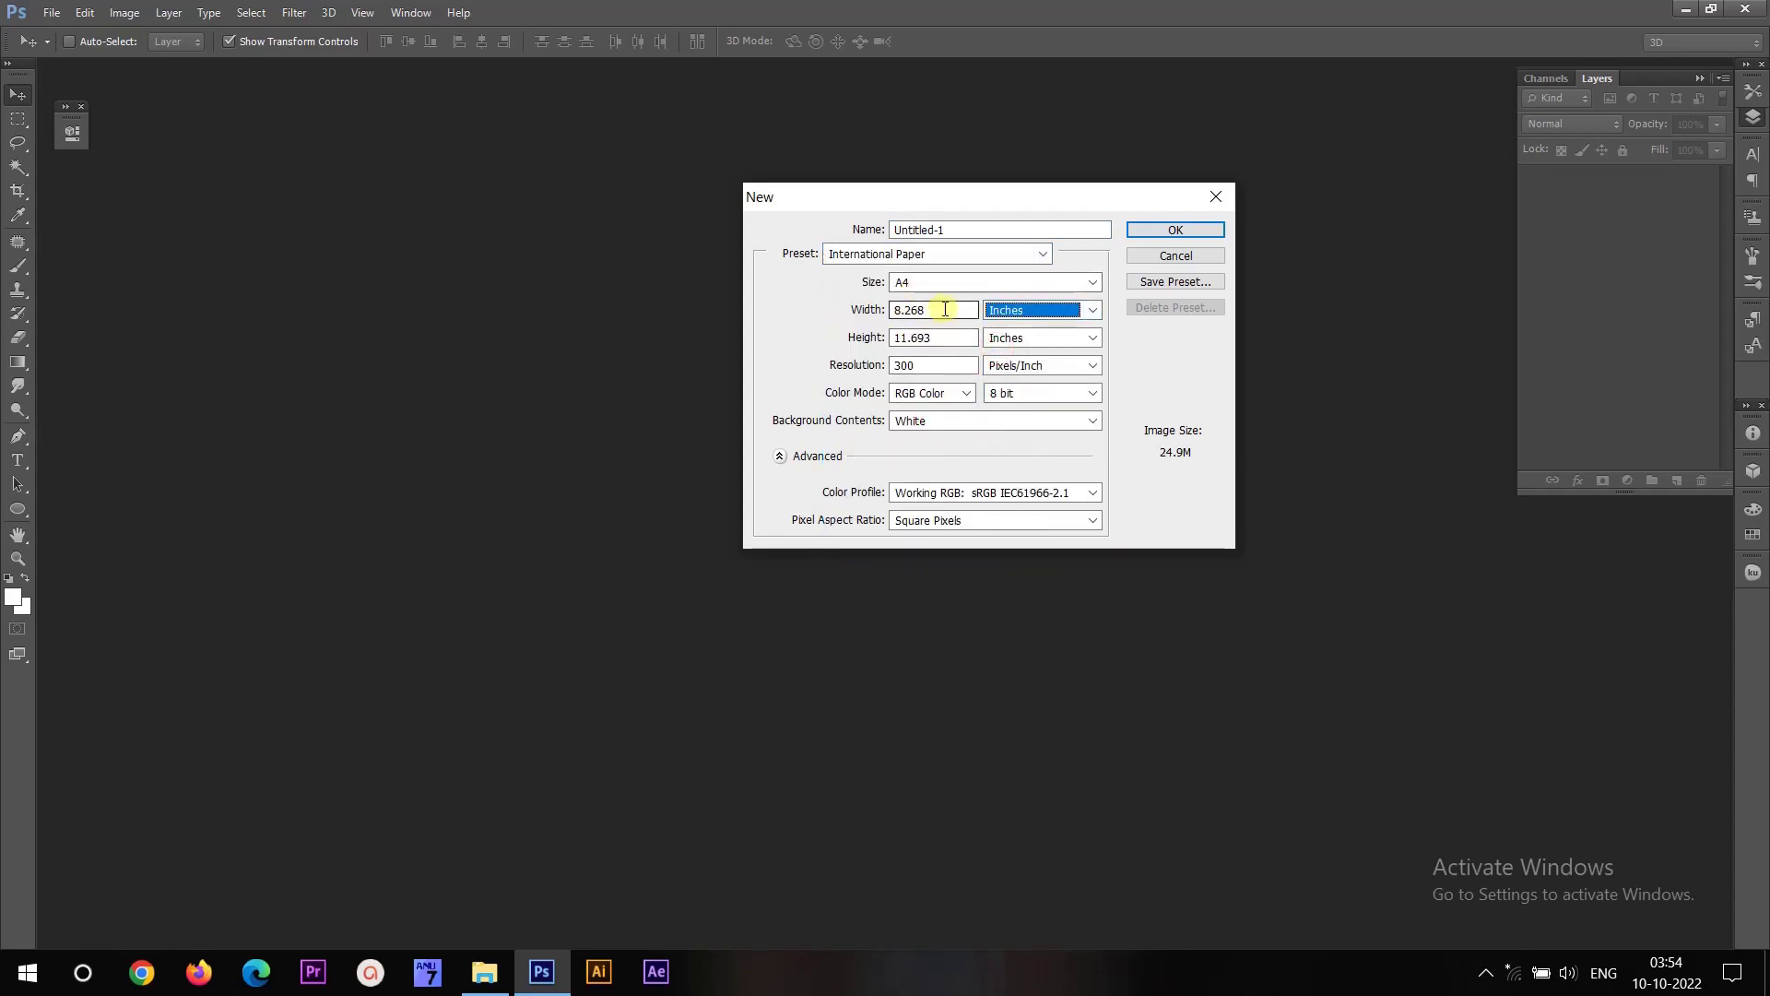
Create the document 19 inches wide and 13 inches high at 300 pixels/inch in CMYK Color.
left_click_drag(945, 309, 818, 305)
type("19")
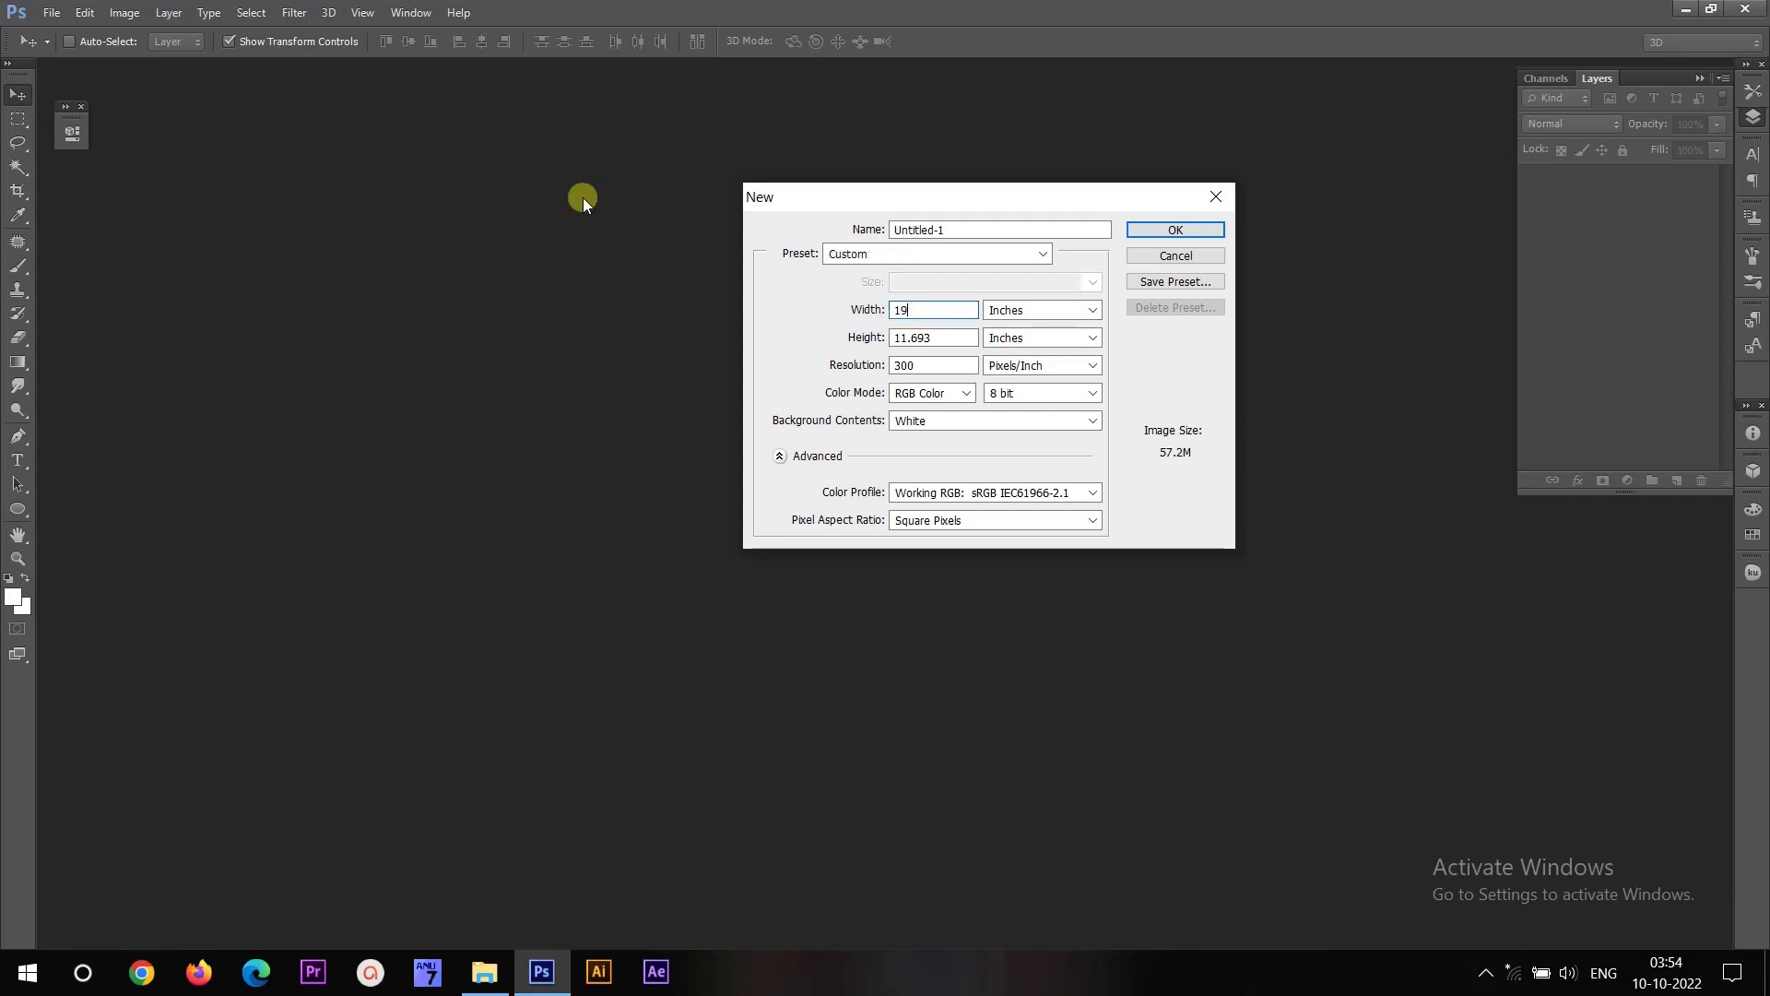
key("Tab")
key("Tab")
type("13")
left_click_drag(930, 365, 821, 376)
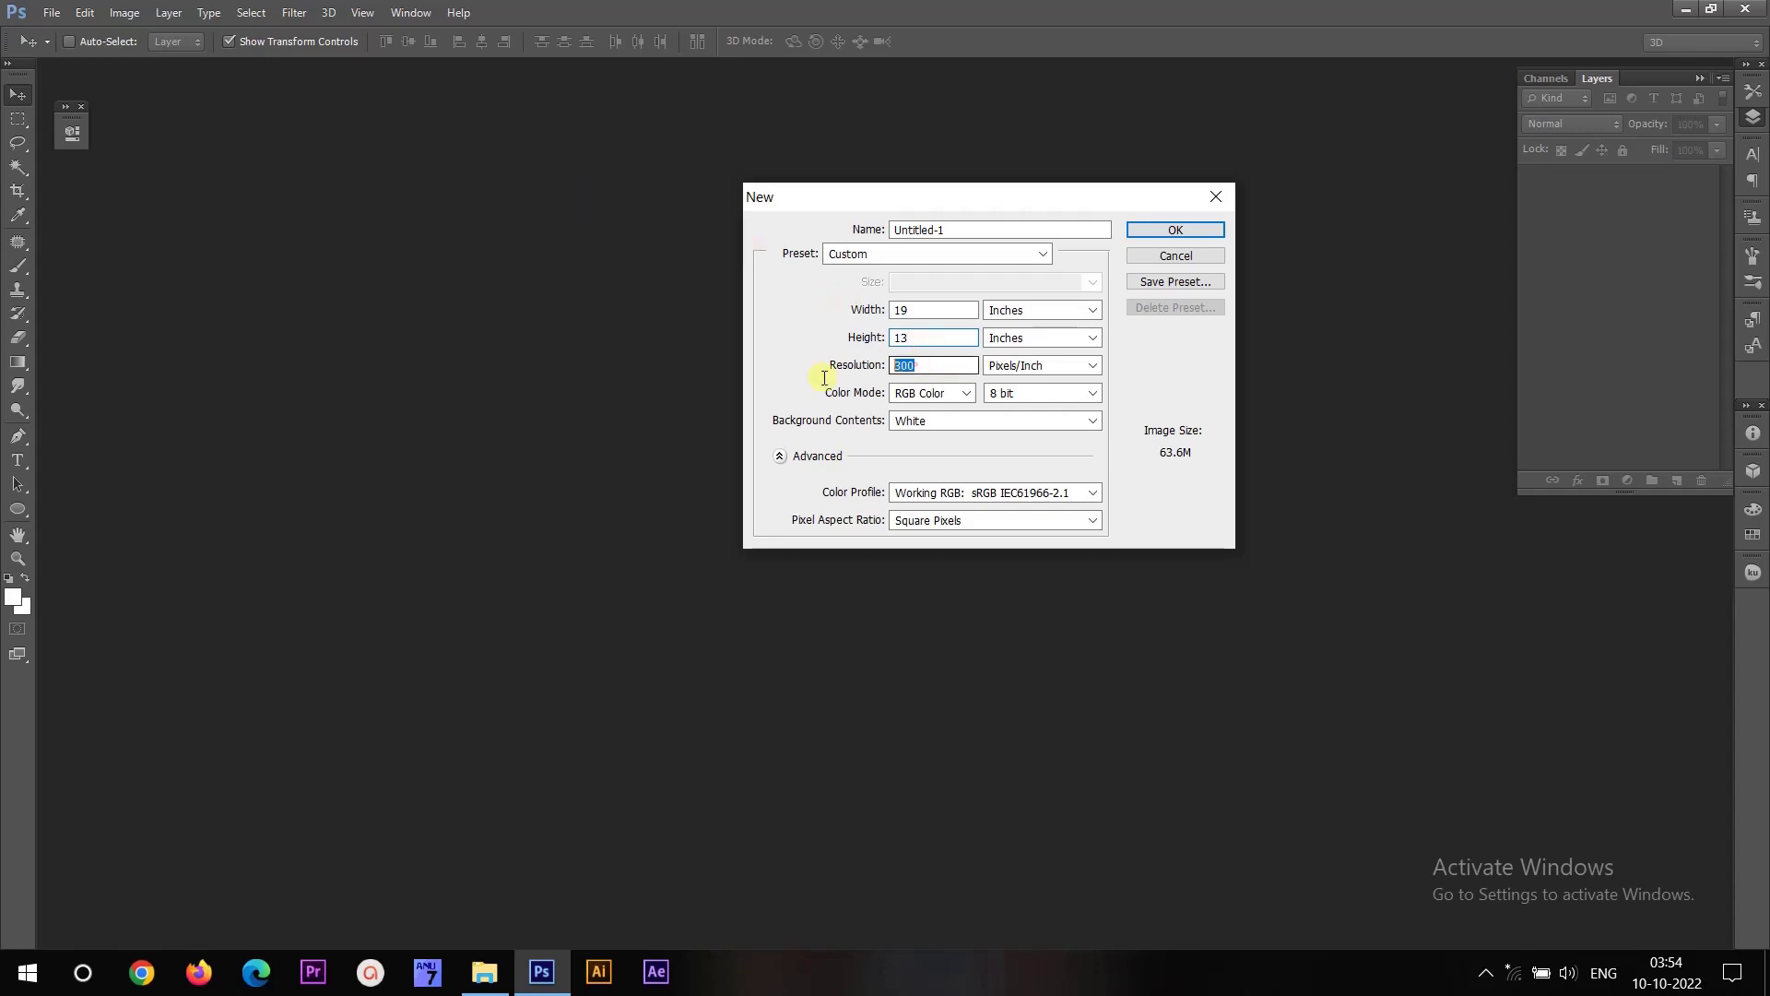
left_click(926, 395)
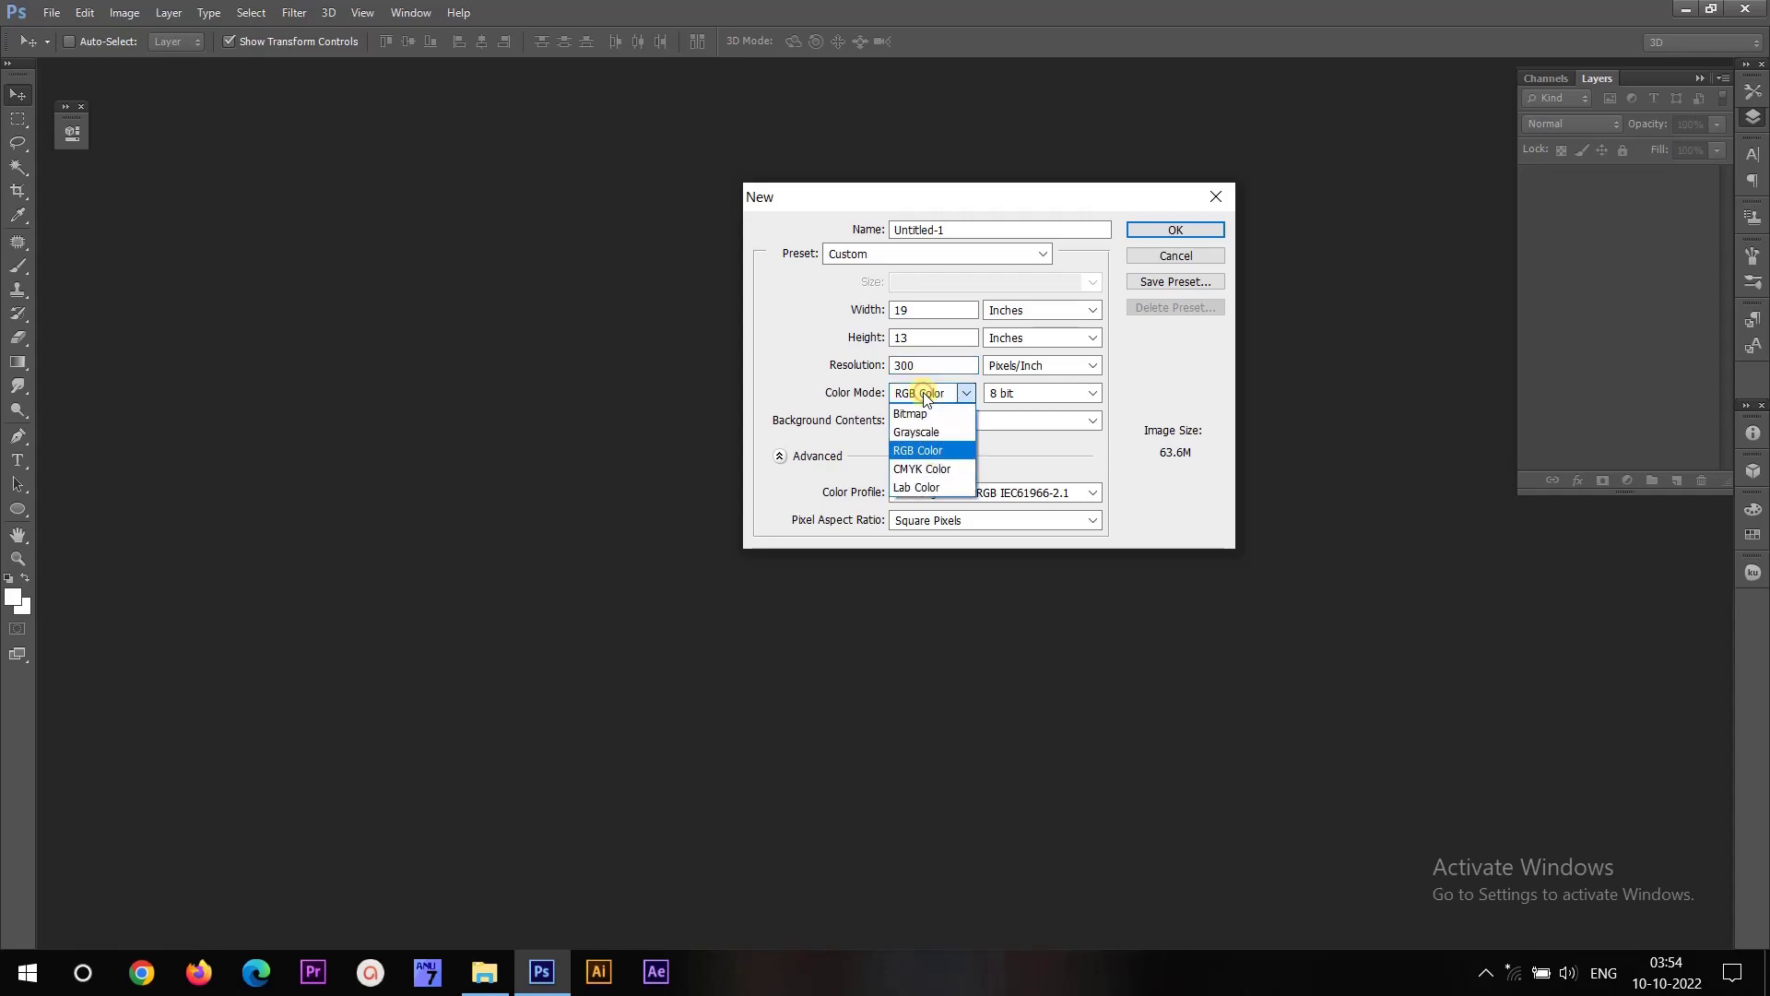
left_click(913, 468)
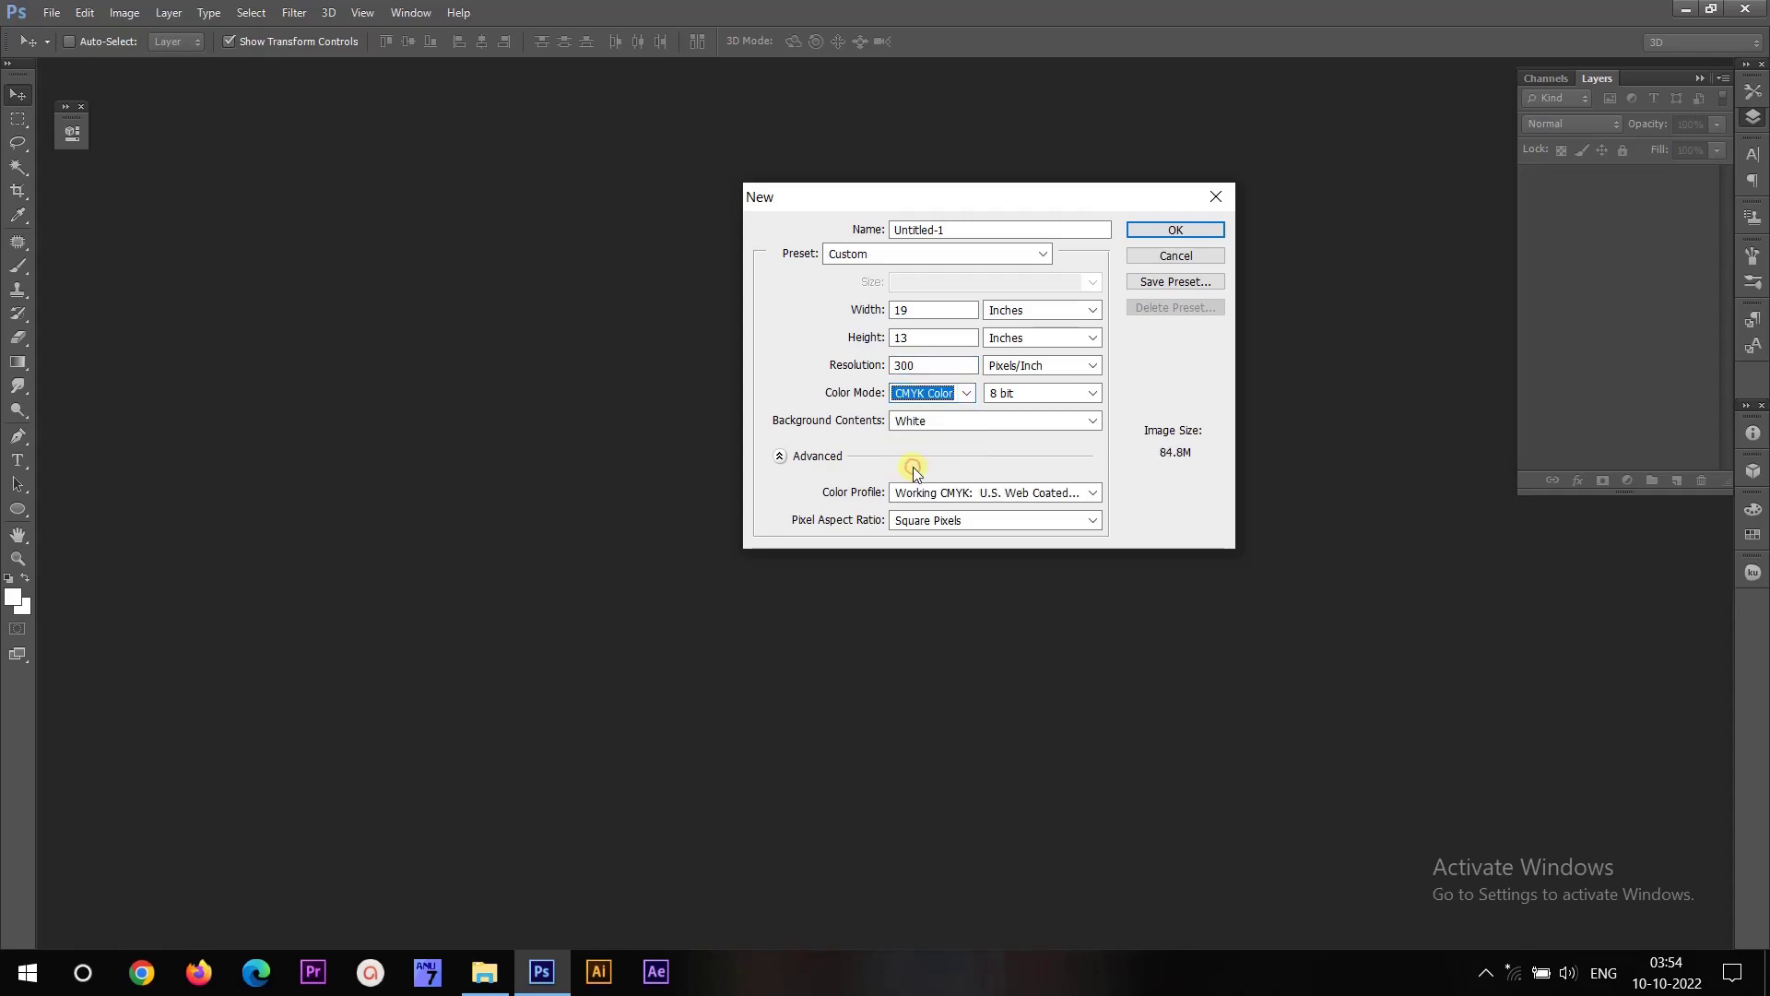
left_click(1171, 231)
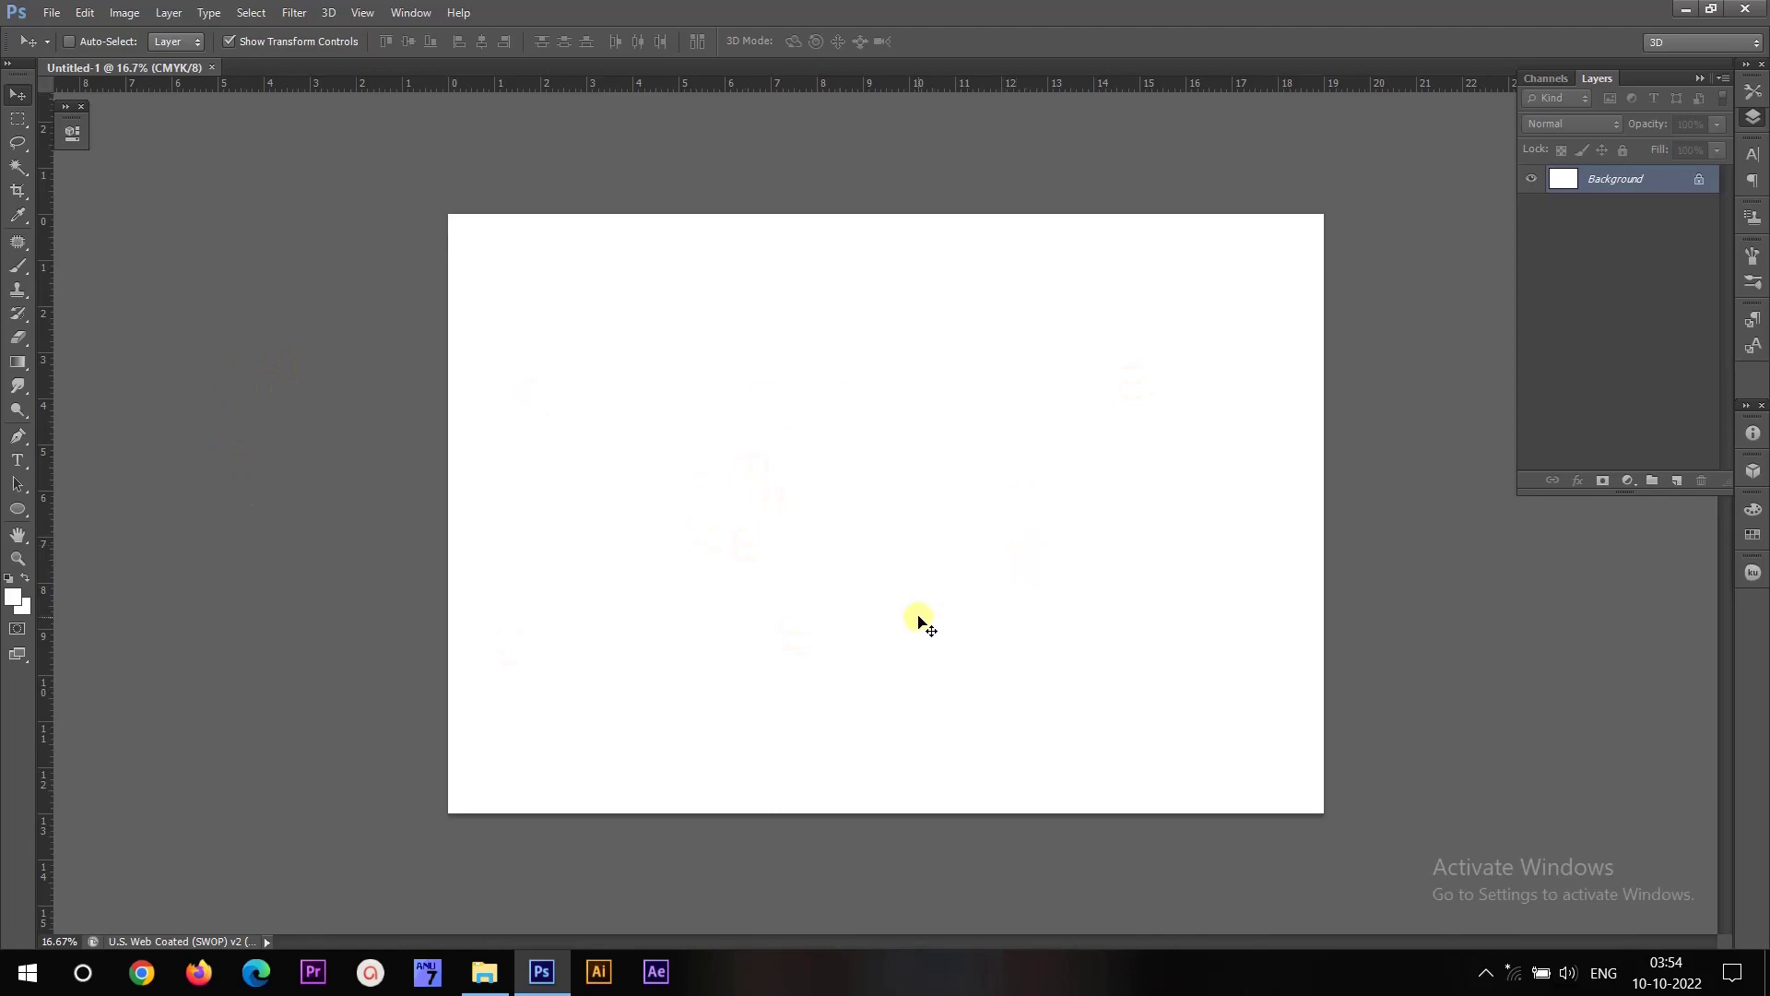
Open the business card image "SS Law Chamber new" from the Desktop.
left_click(48, 13)
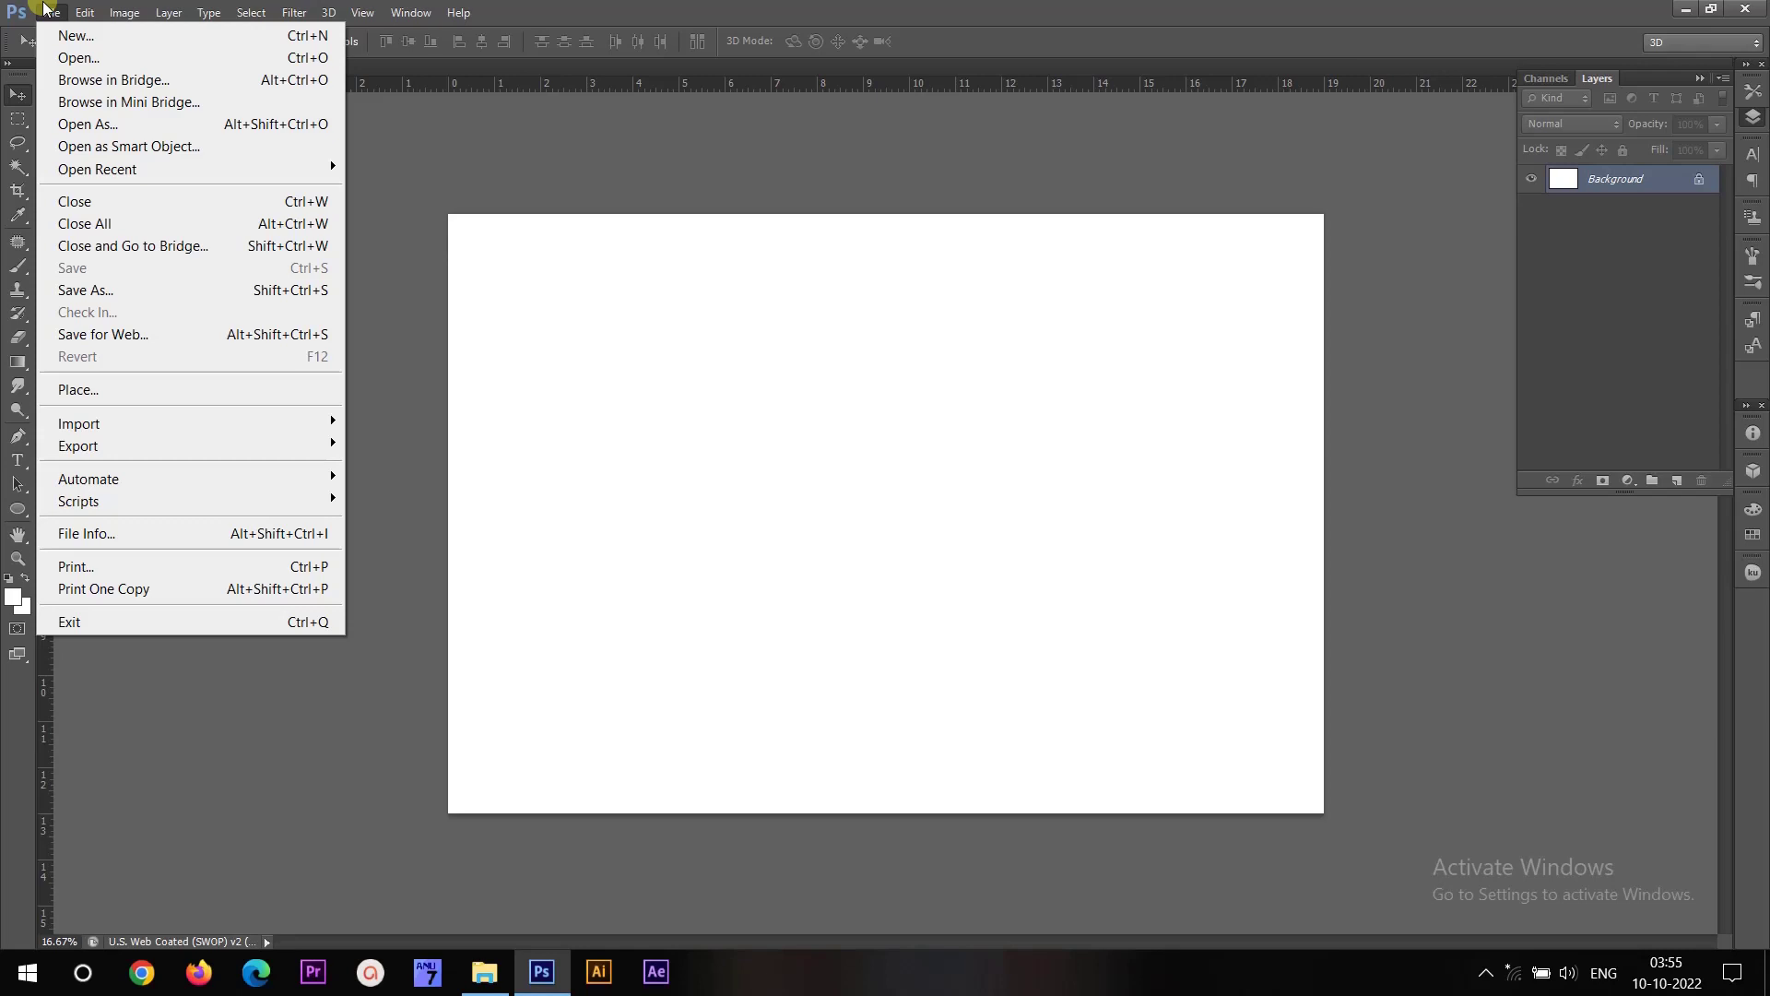
left_click(78, 57)
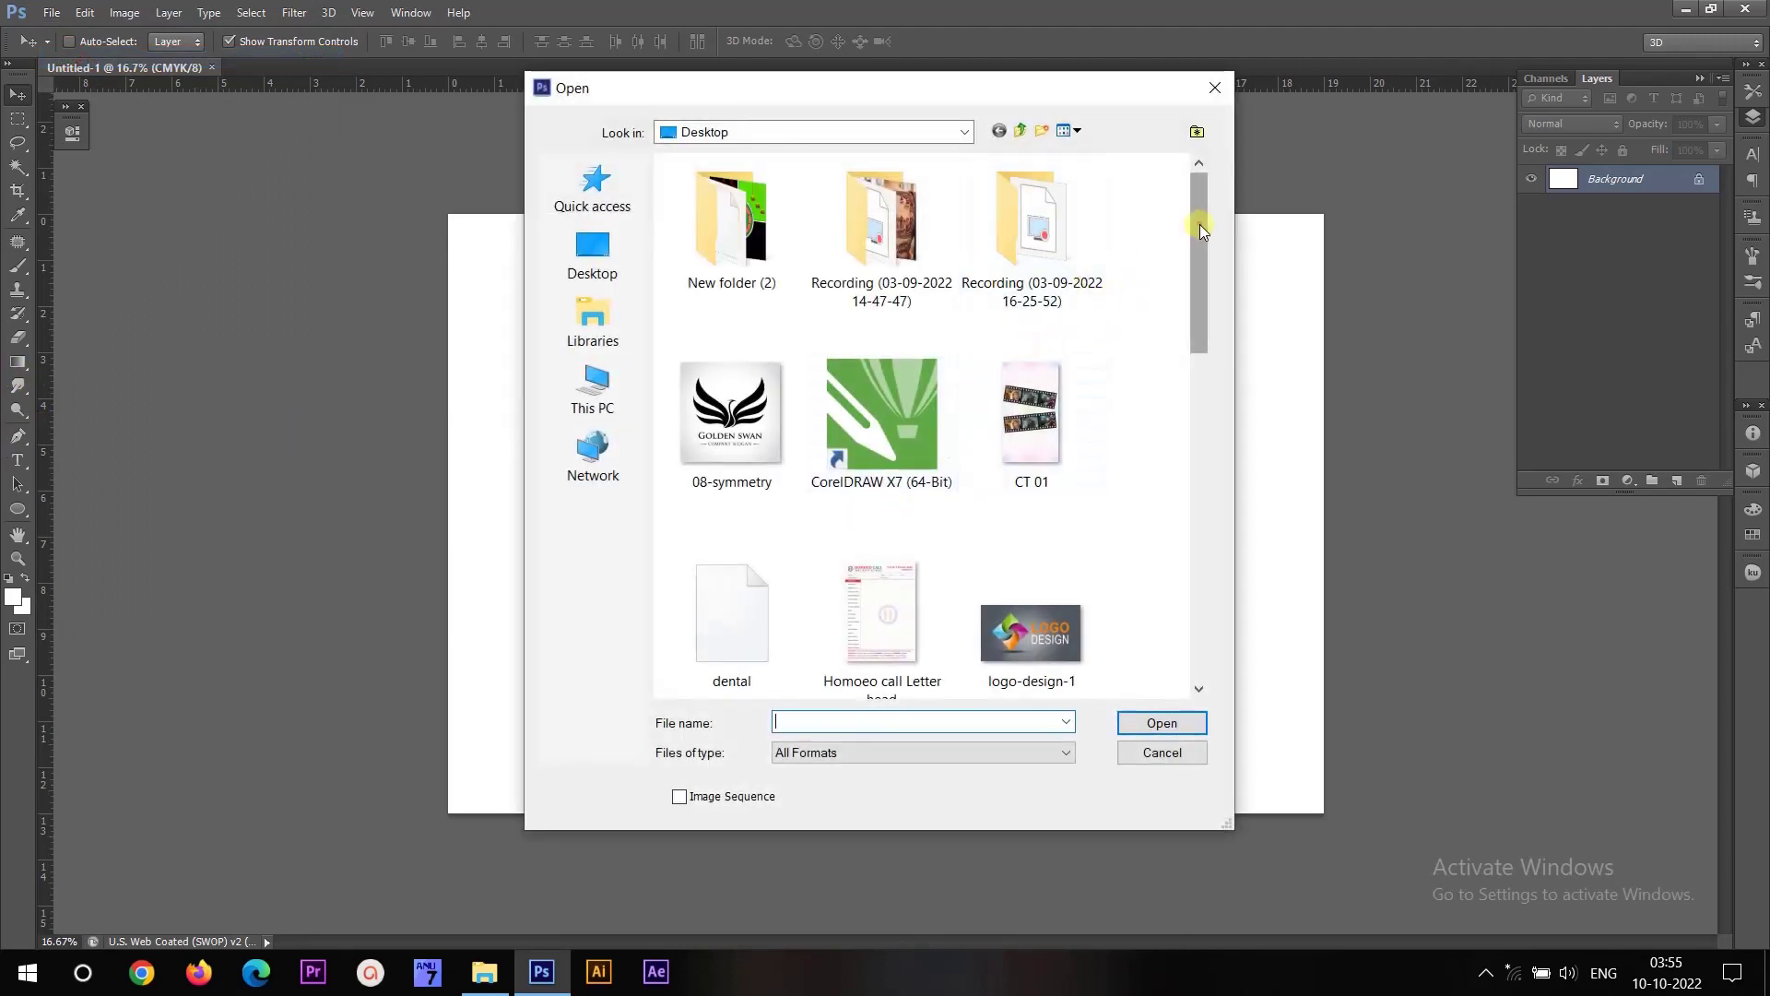
left_click_drag(1200, 229, 1195, 483)
left_click(828, 479)
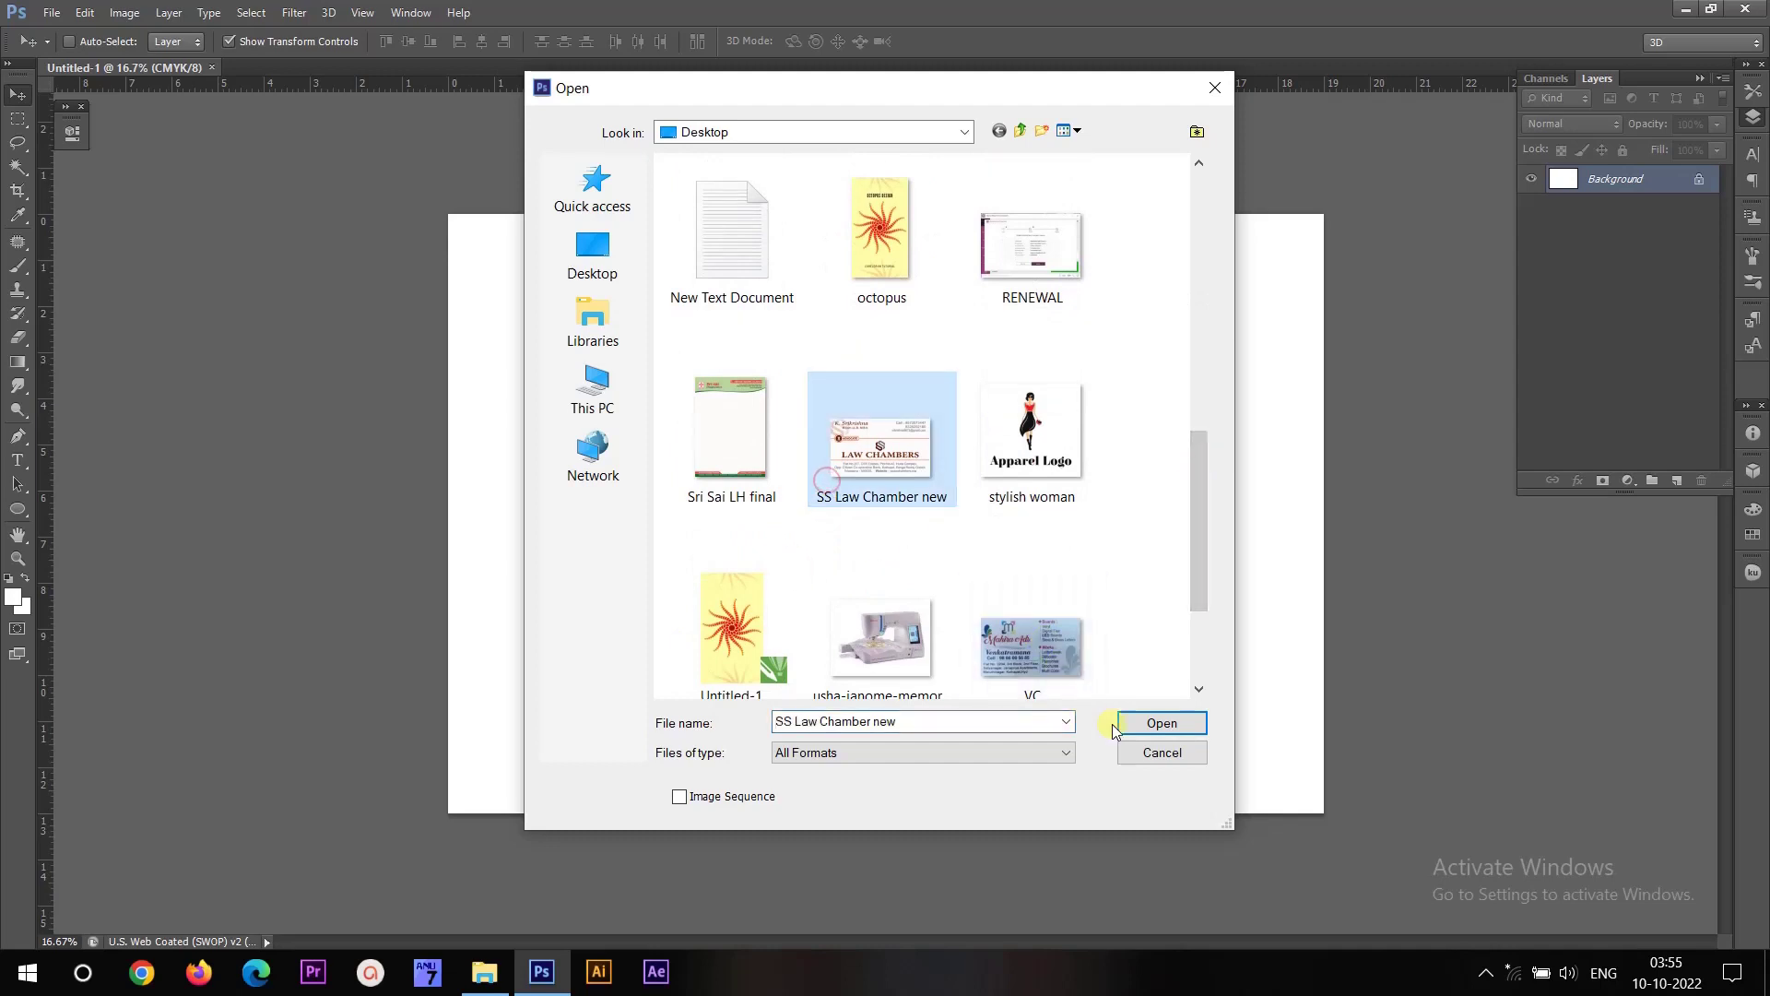
left_click(1144, 724)
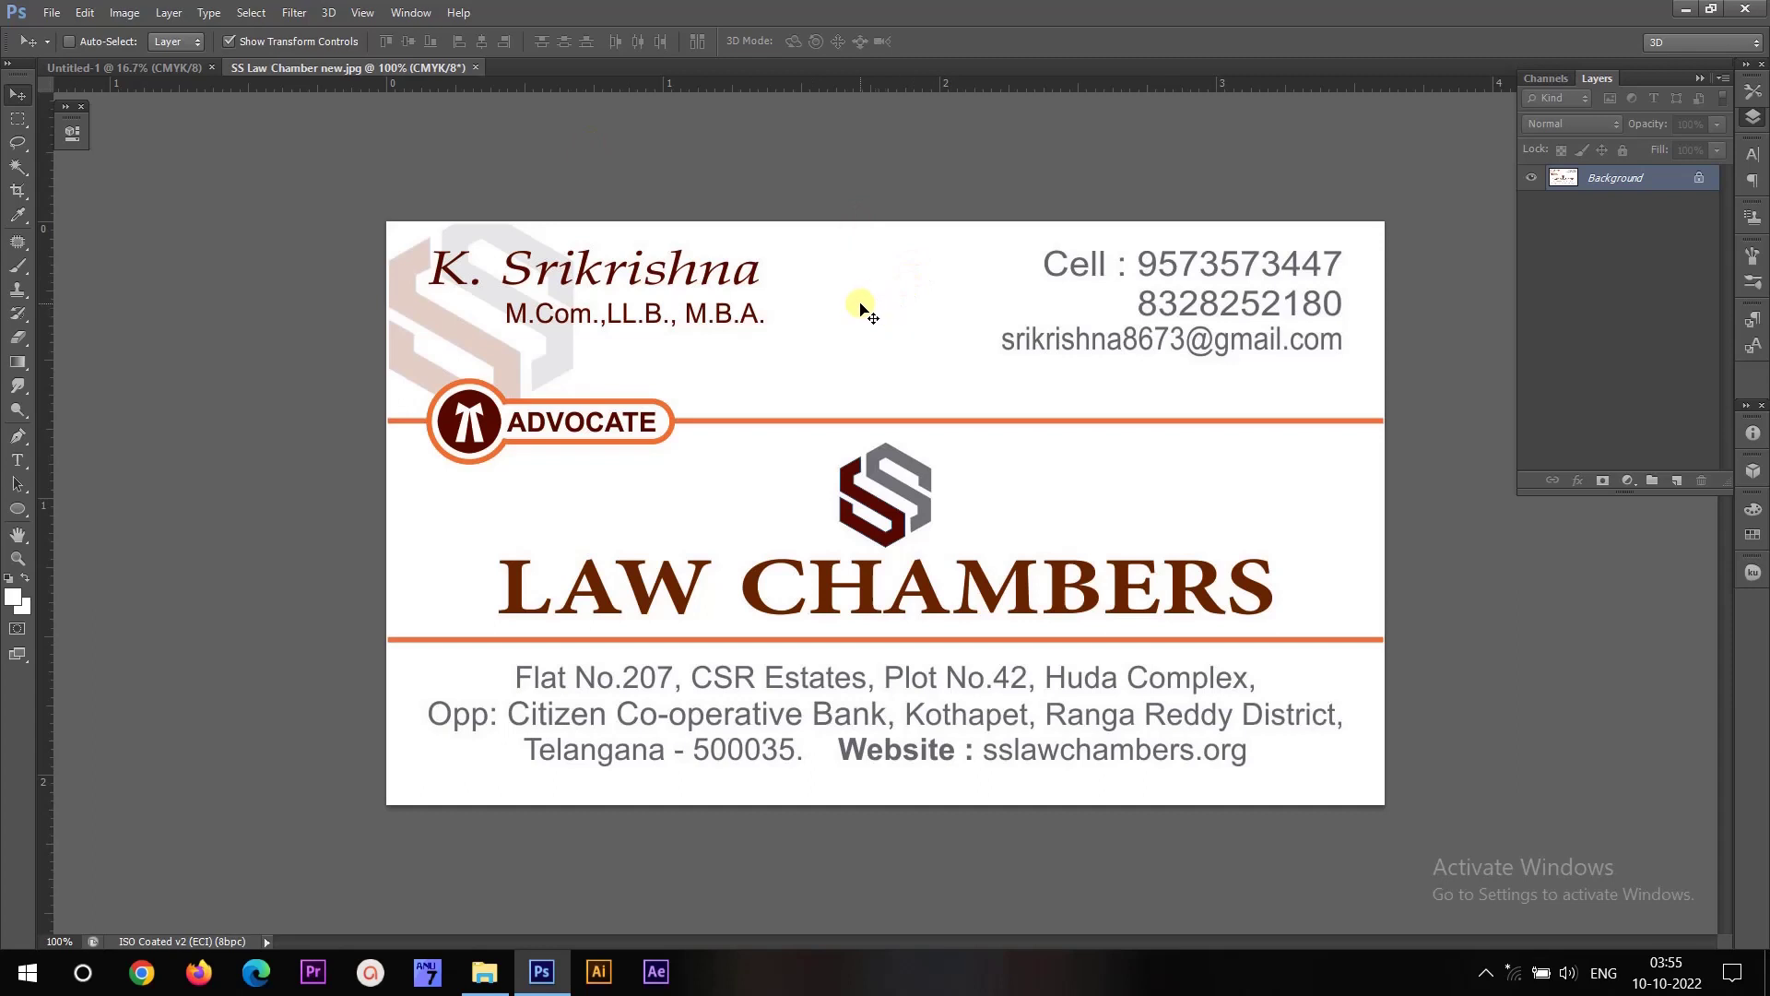
Copy the entire business card image into the blank Untitled-1 document and close the card's file.
key("ctrl+a")
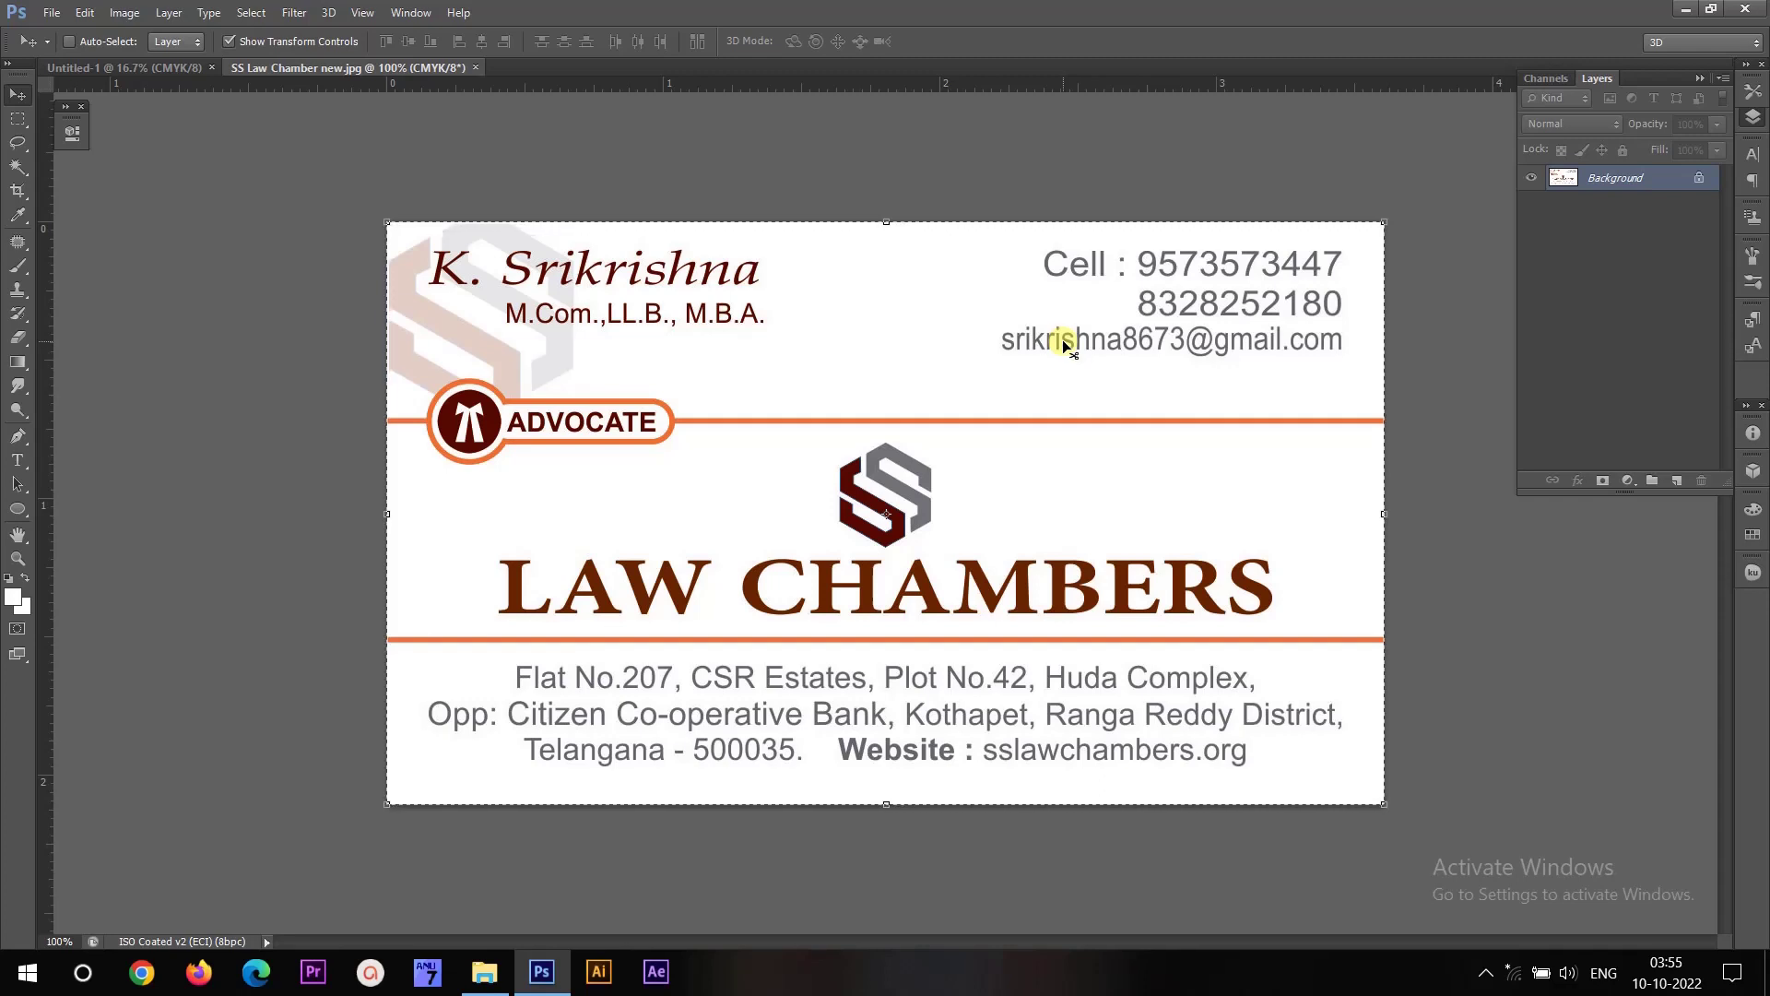
left_click(188, 80)
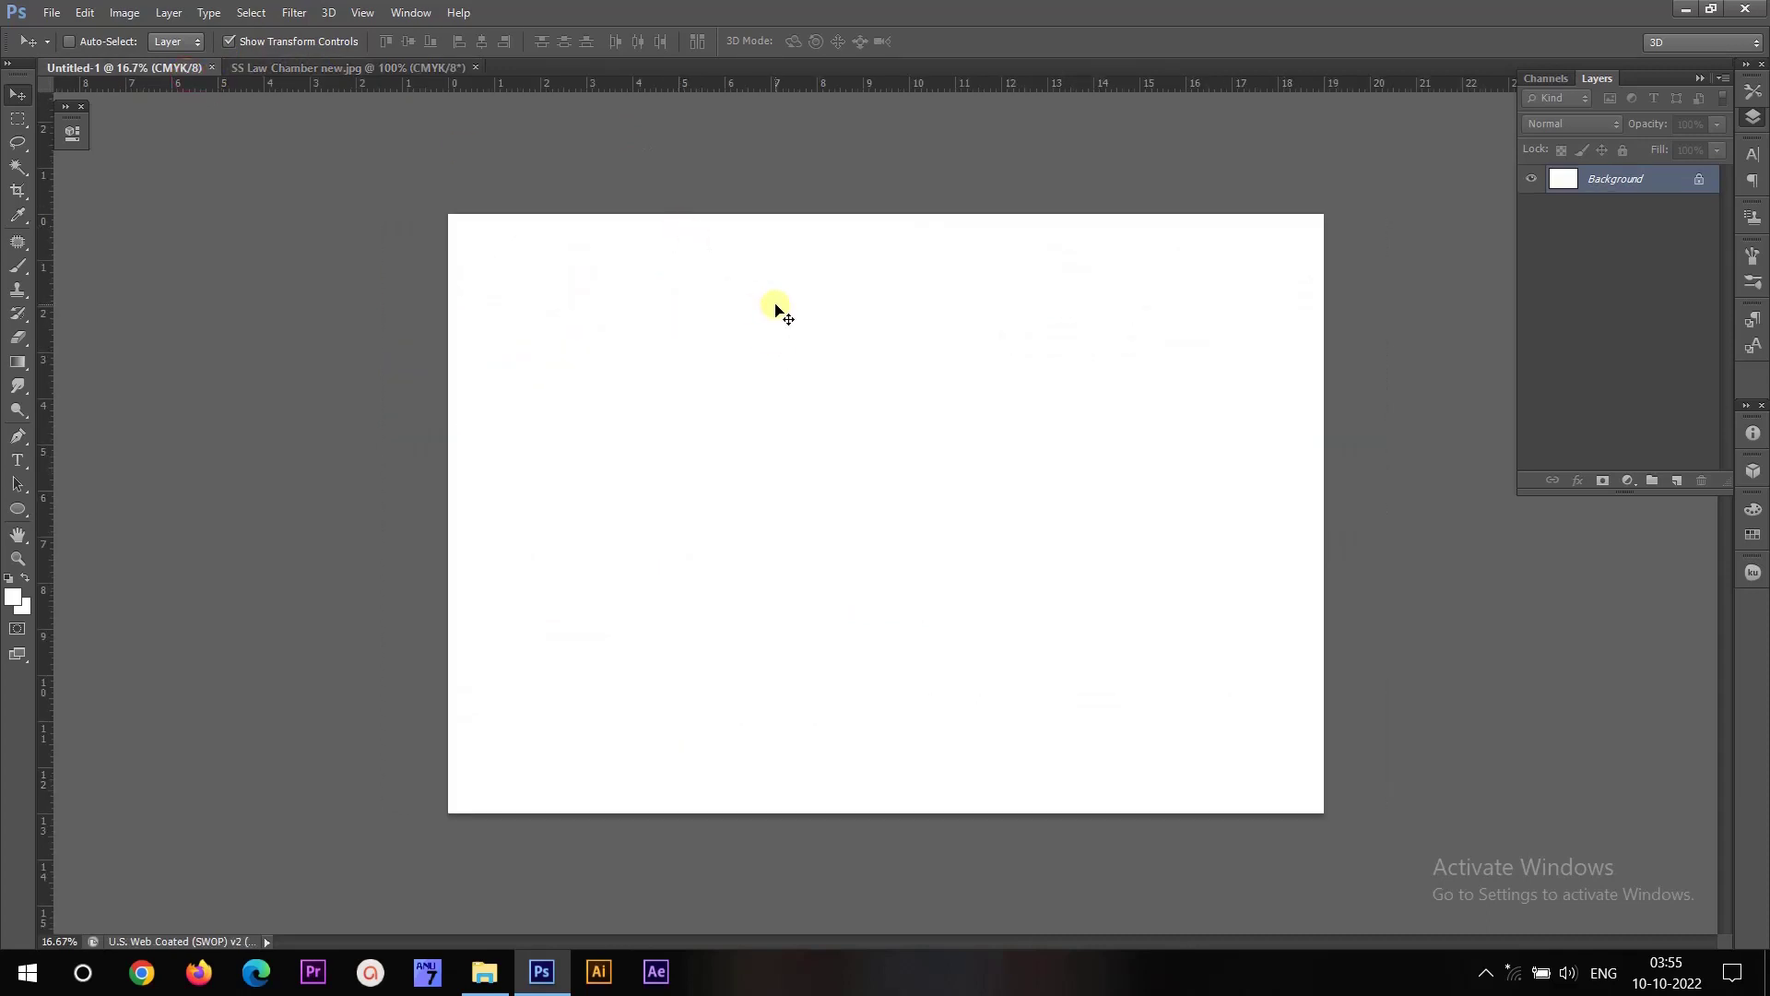
key("ctrl+v")
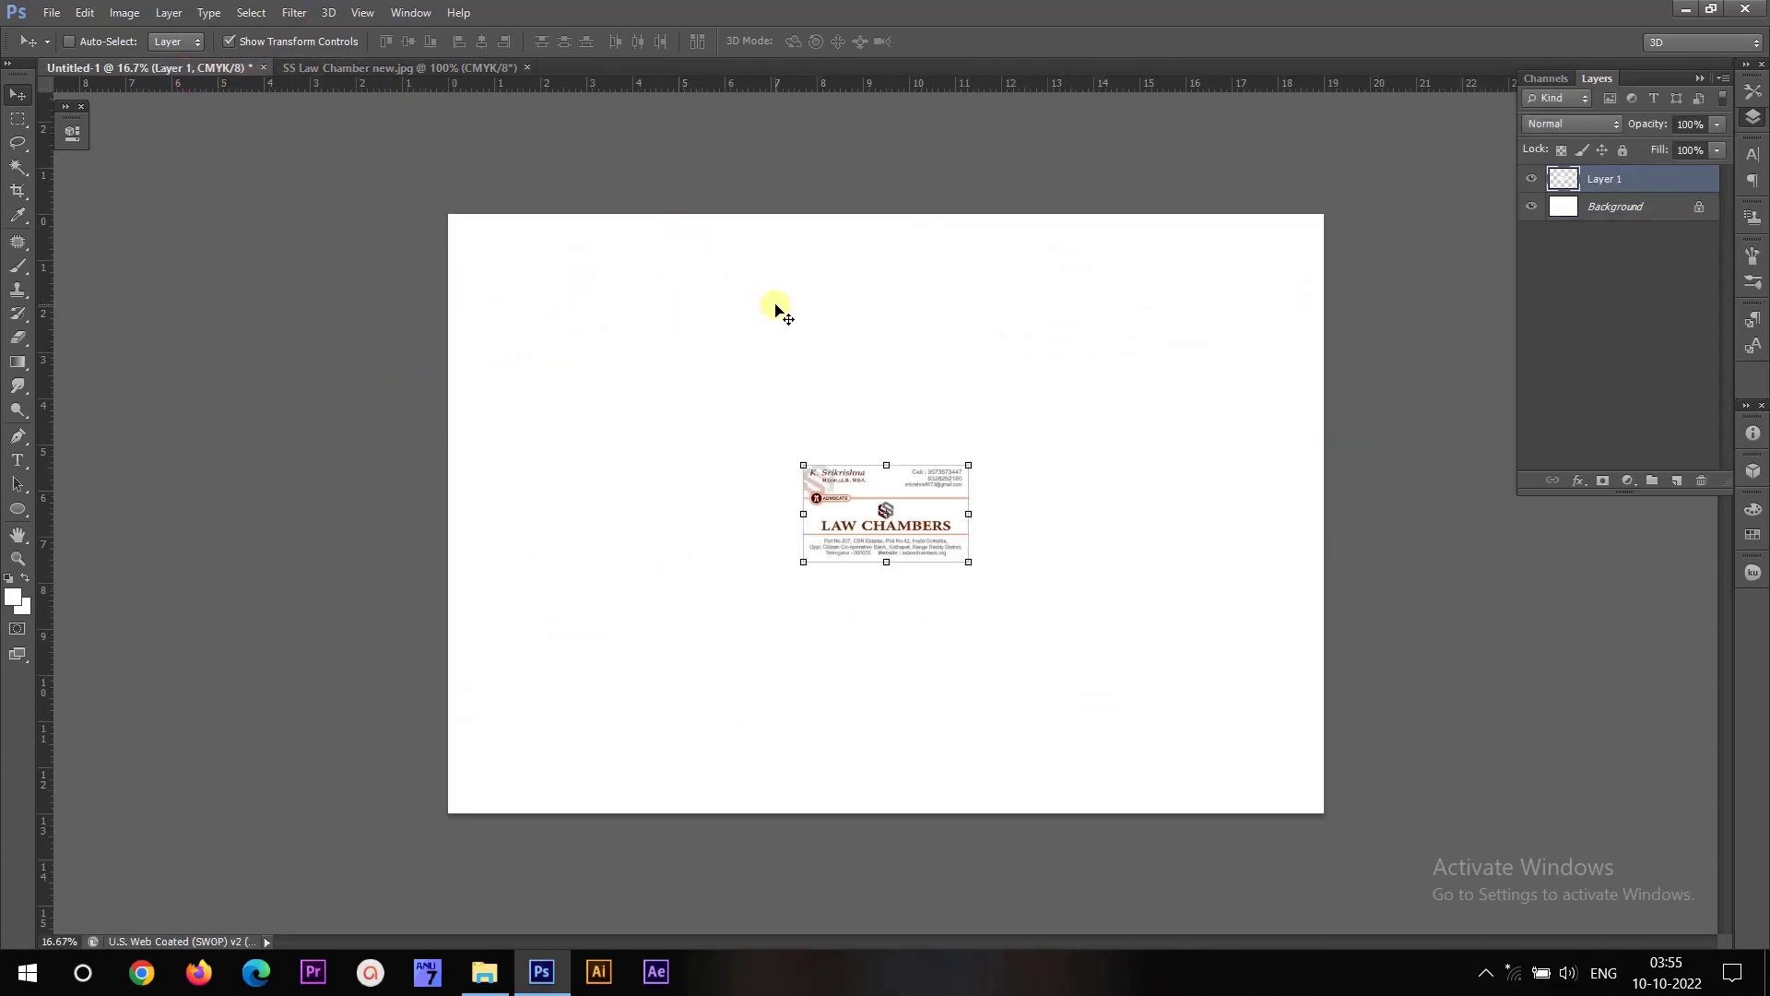
left_click(424, 70)
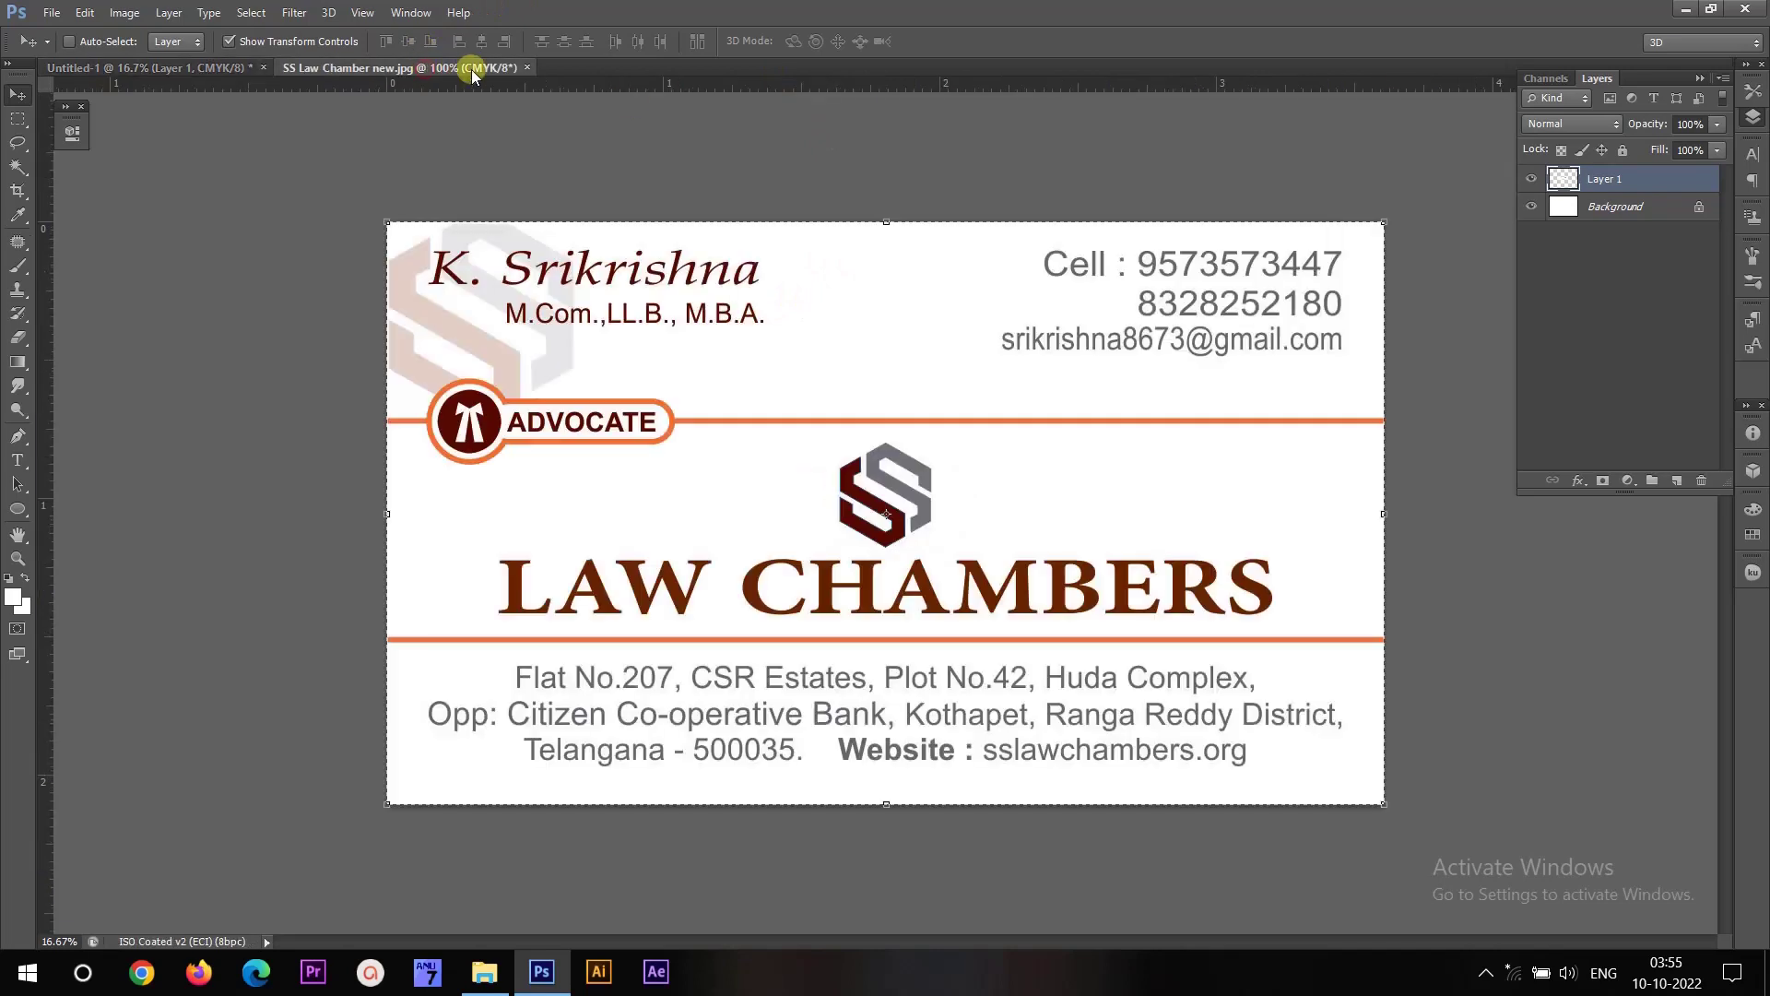
left_click(530, 68)
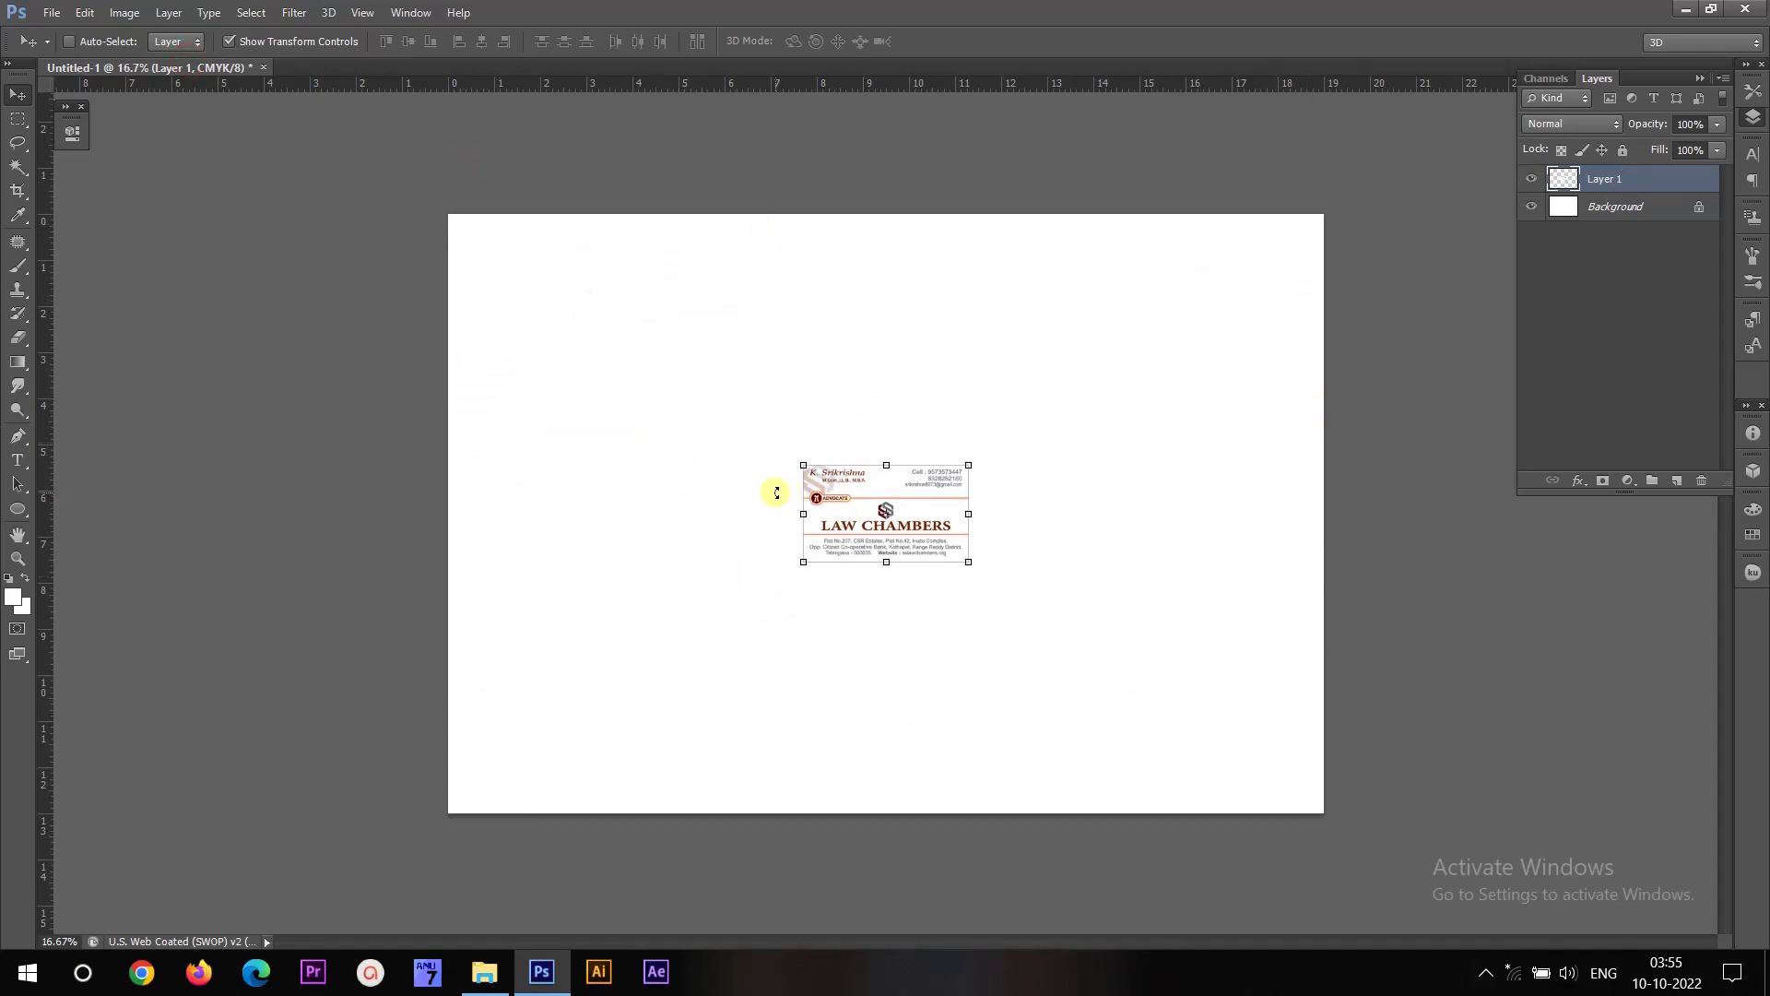
Start recording a new action named "VC 13x19 Sheet setting" in the action set "new".
left_click(406, 13)
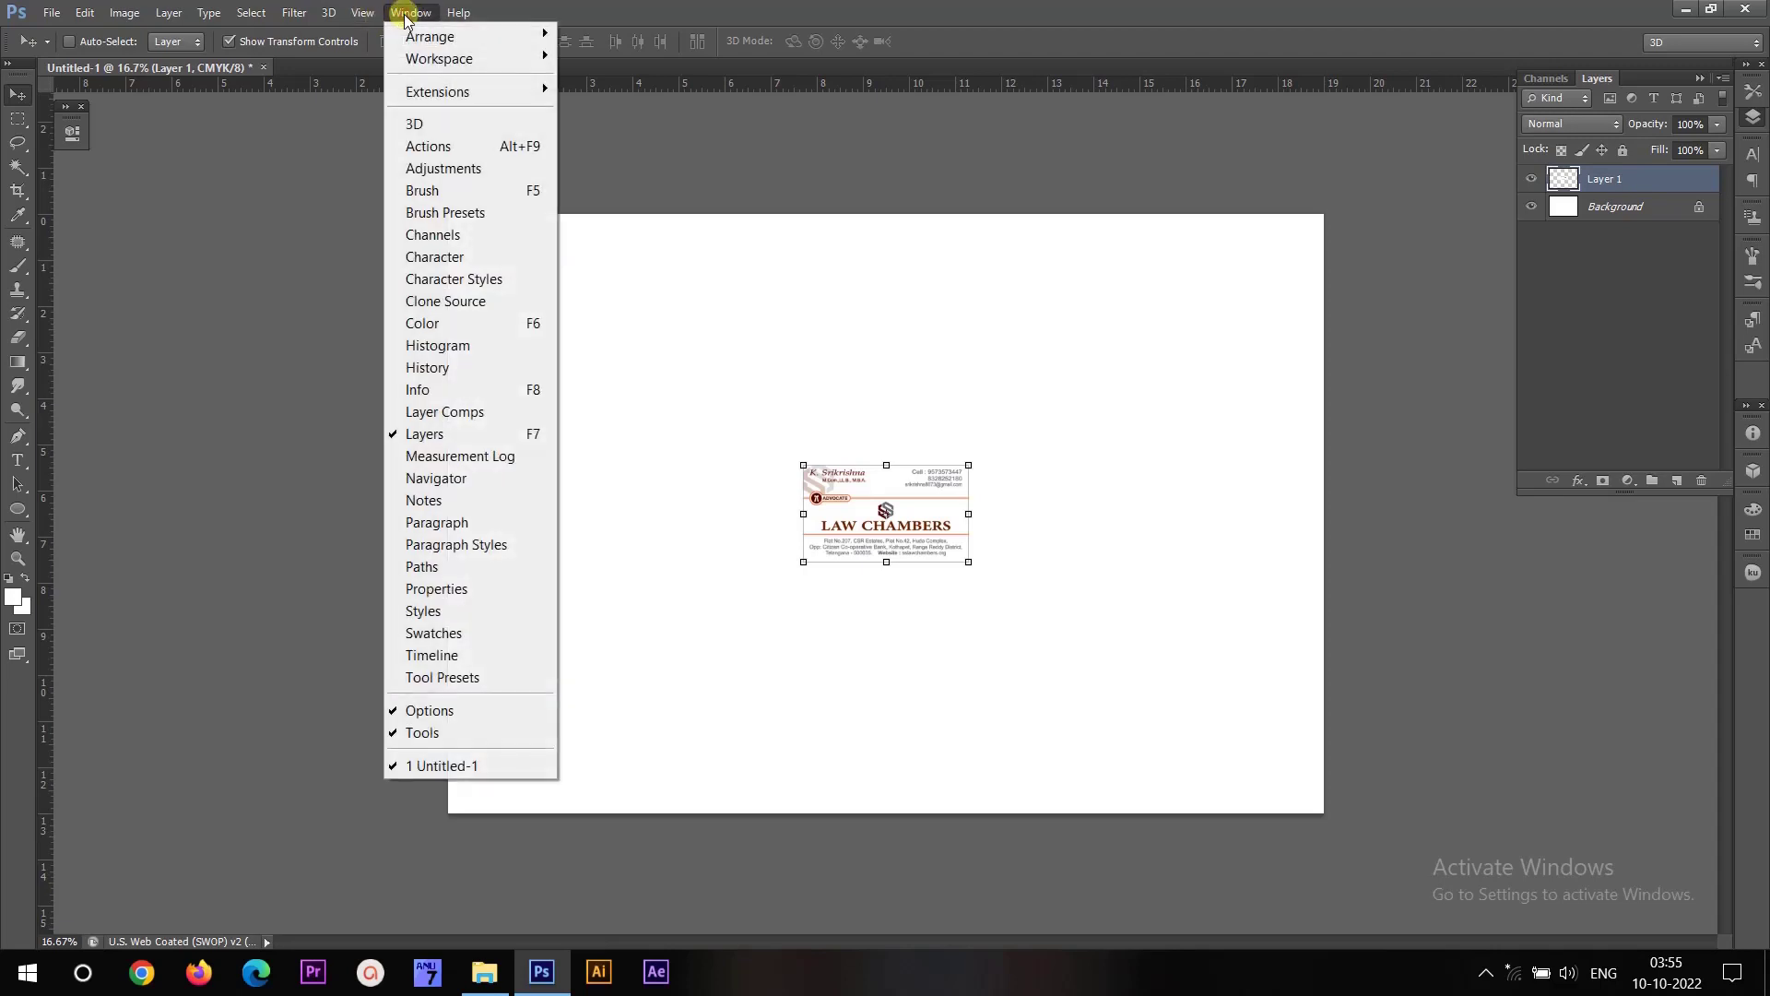
left_click(473, 146)
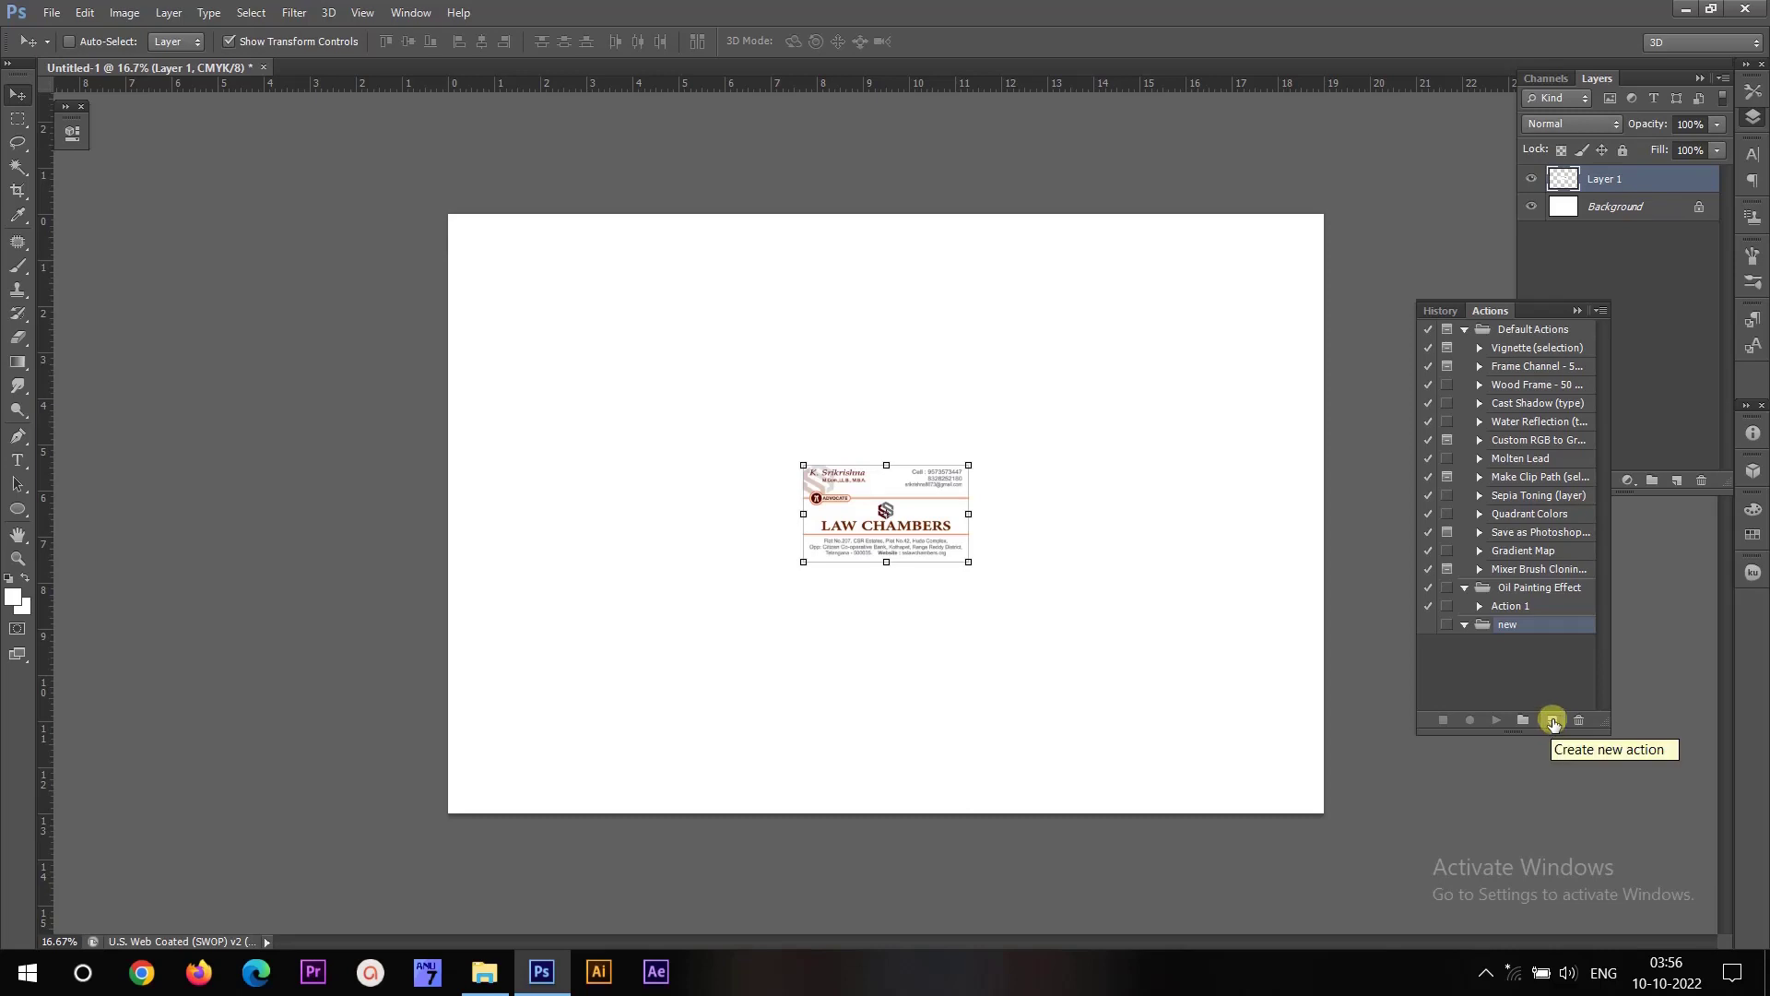
left_click(1552, 722)
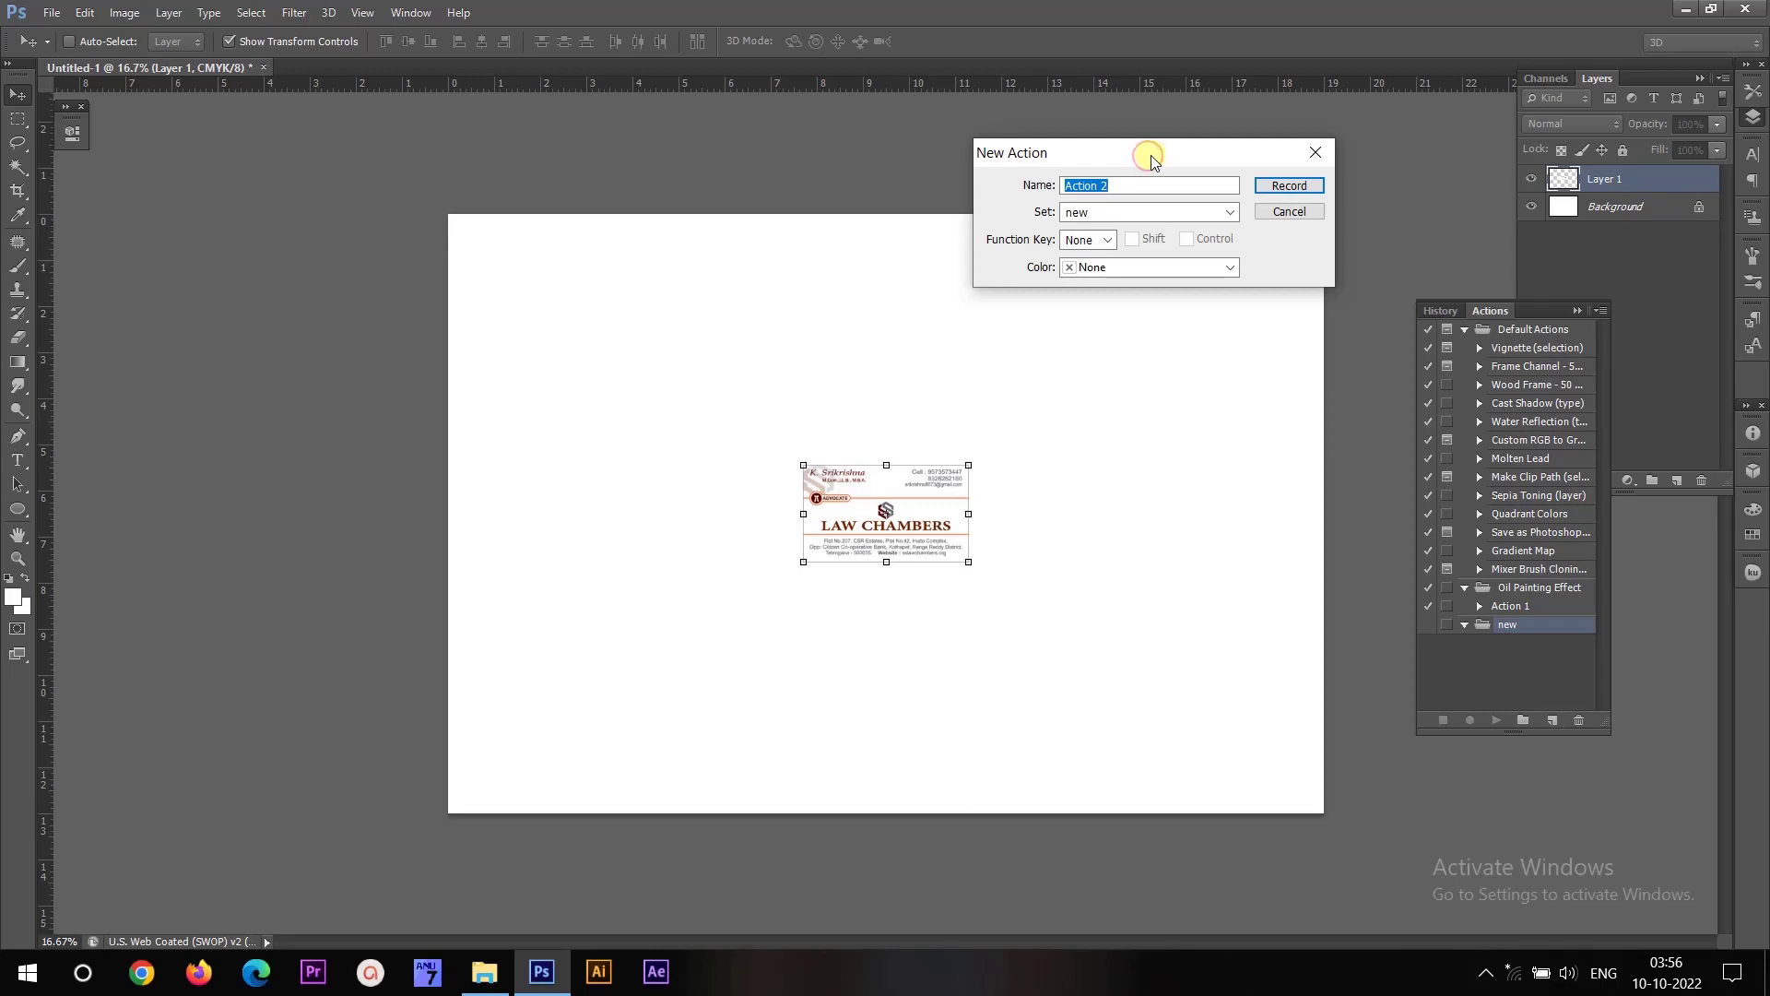
type("VC 13x19 Sheet Setting")
left_click(1289, 187)
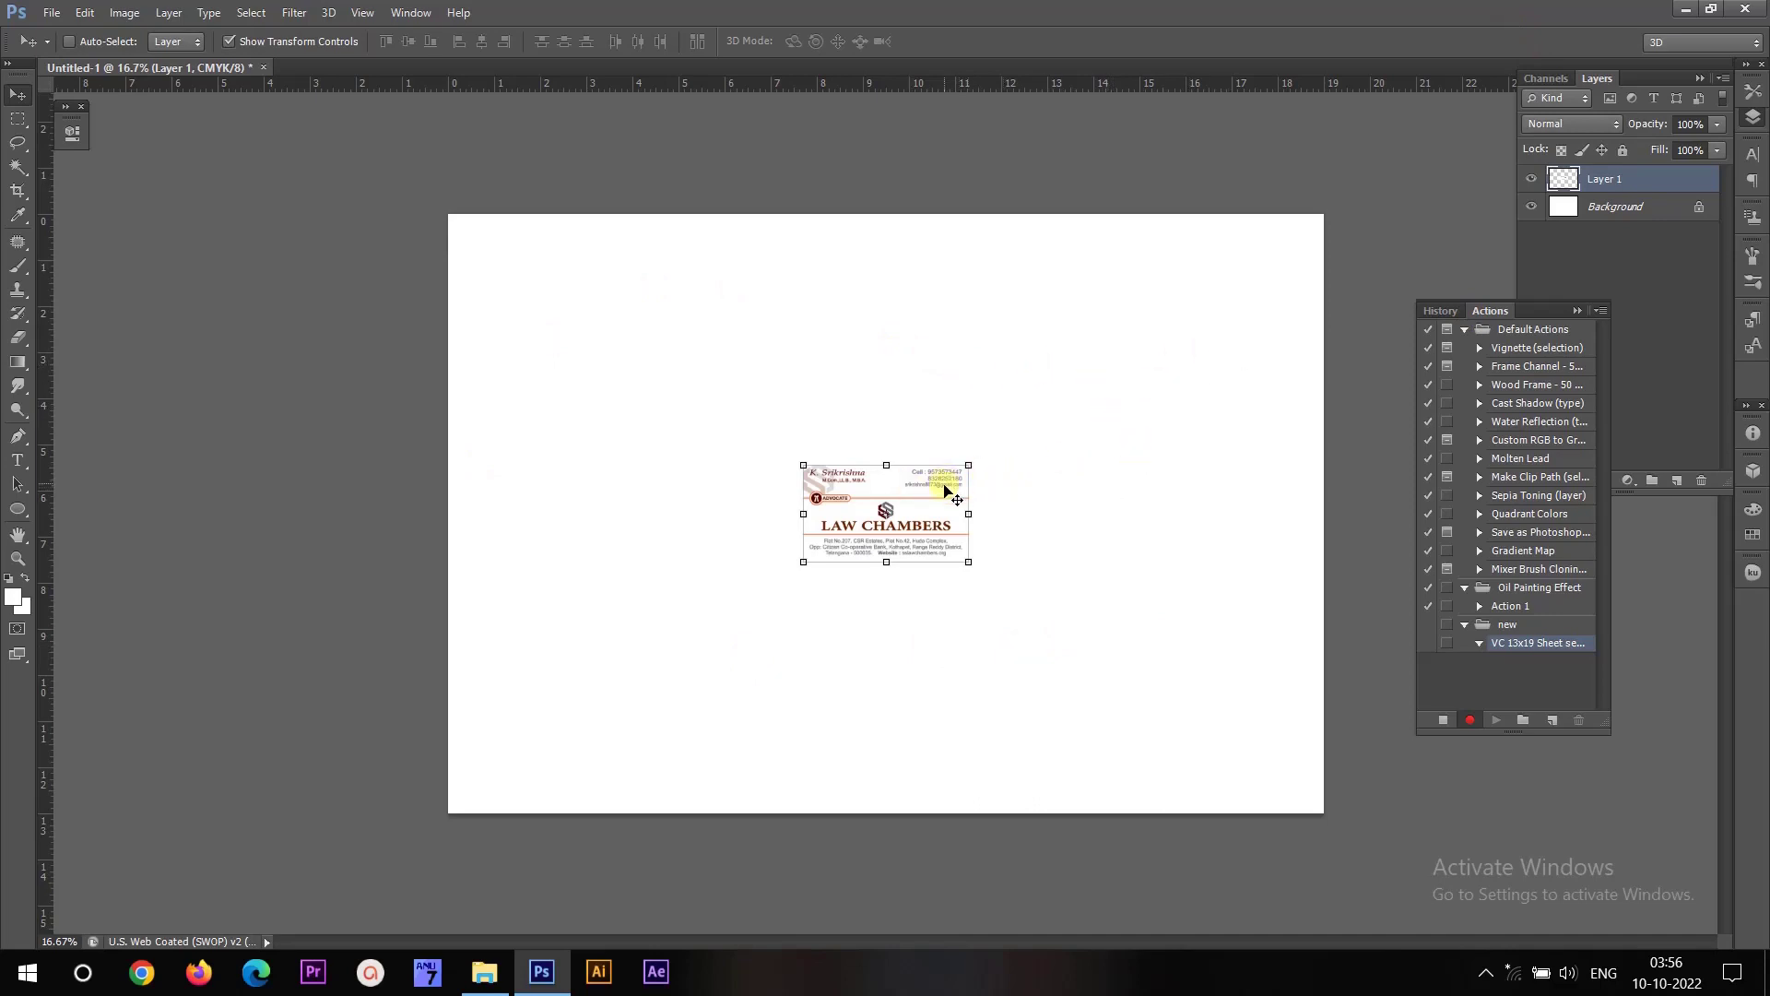
Move the card to the sheet's upper-left corner and fill the Background layer with the default black foreground colour.
left_click_drag(938, 493, 599, 253)
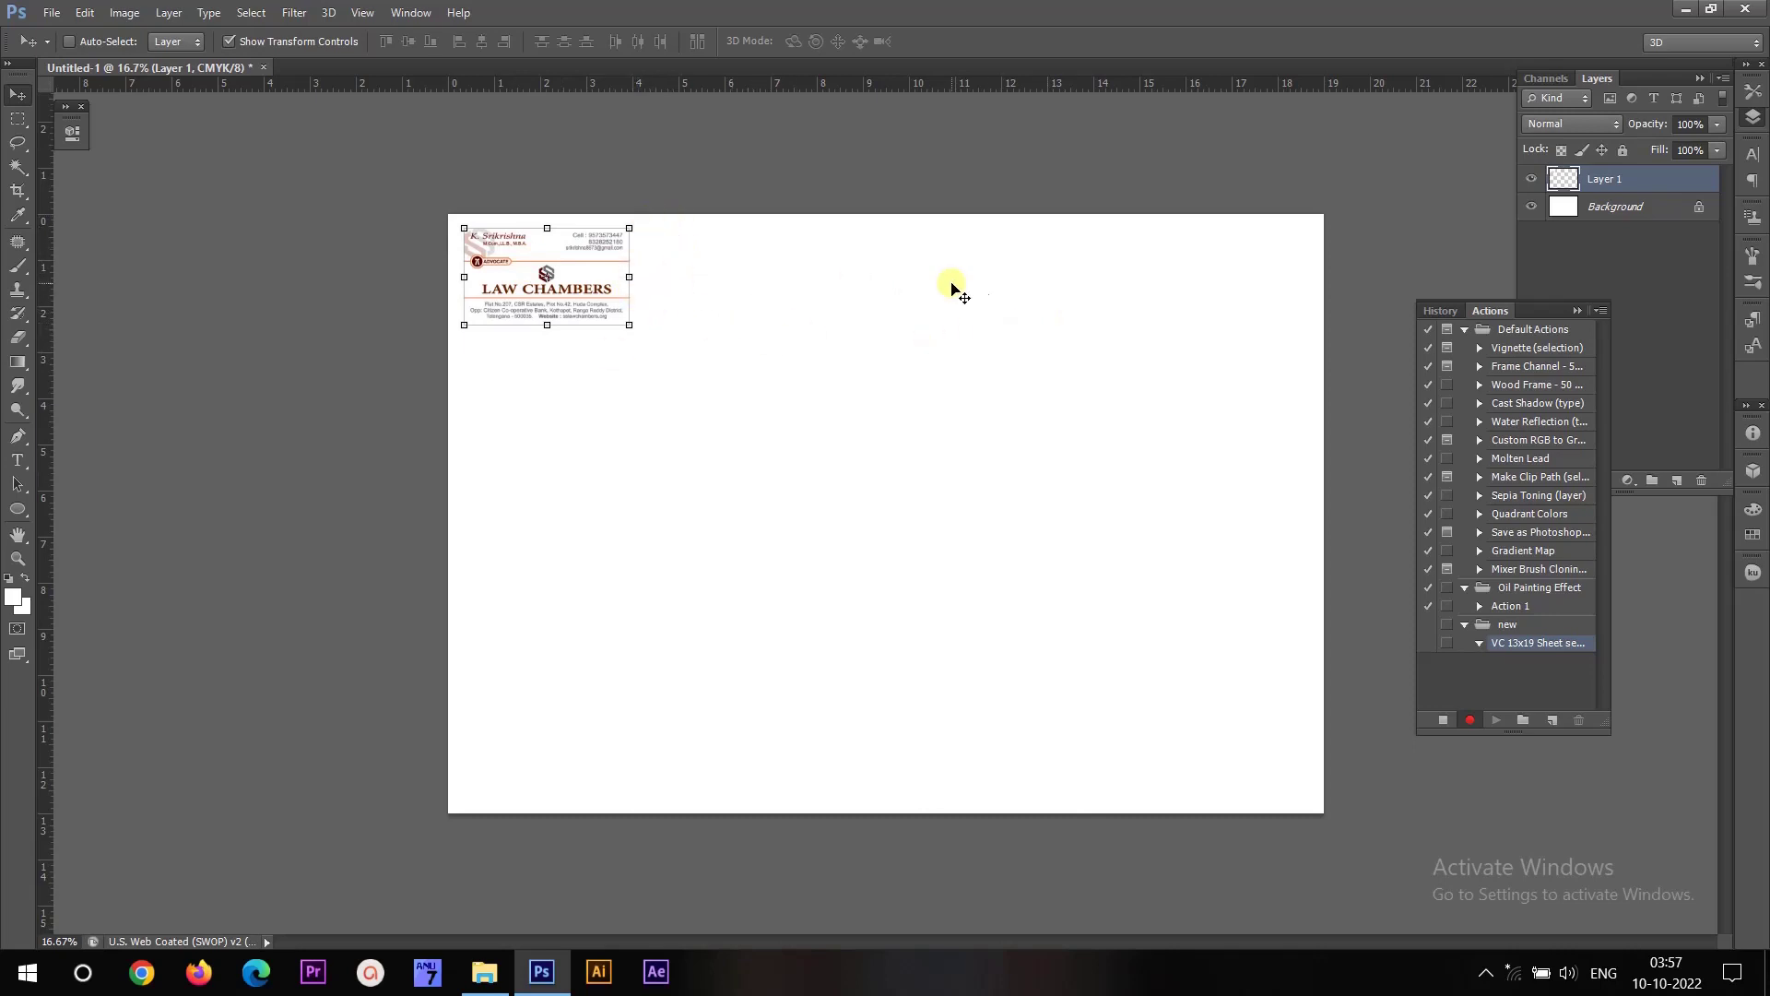
left_click(1093, 314)
key("alt+bracketleft")
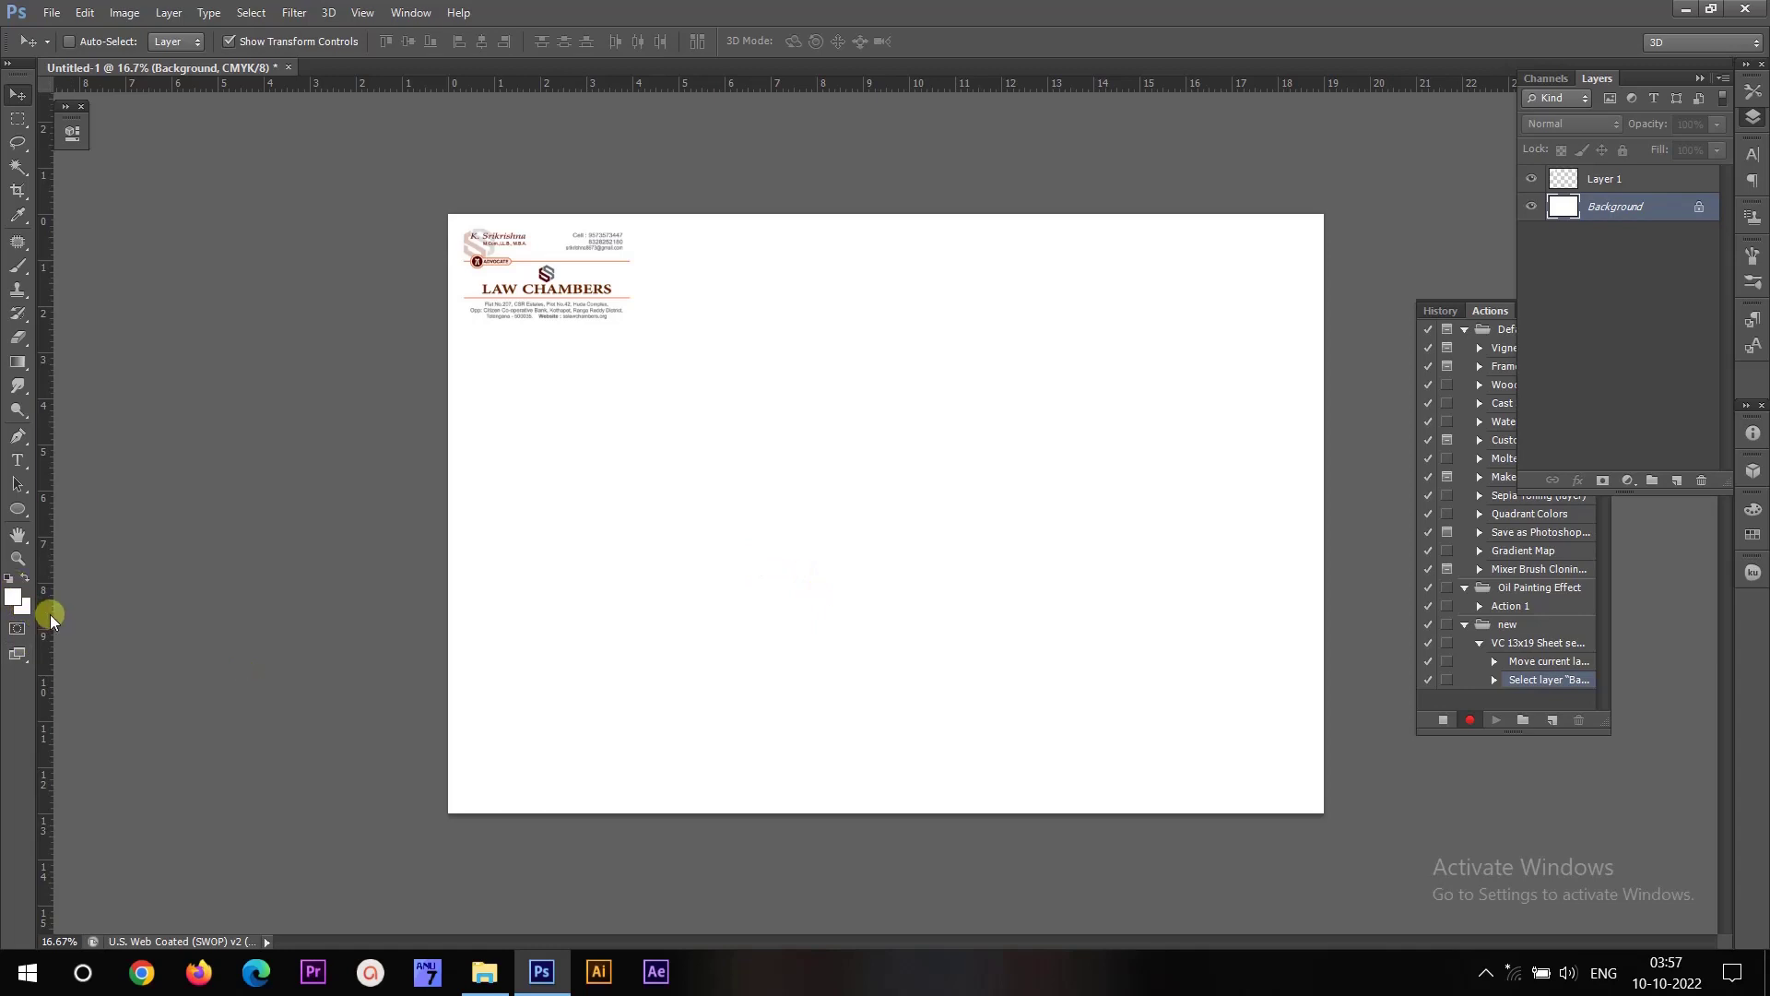
key("d")
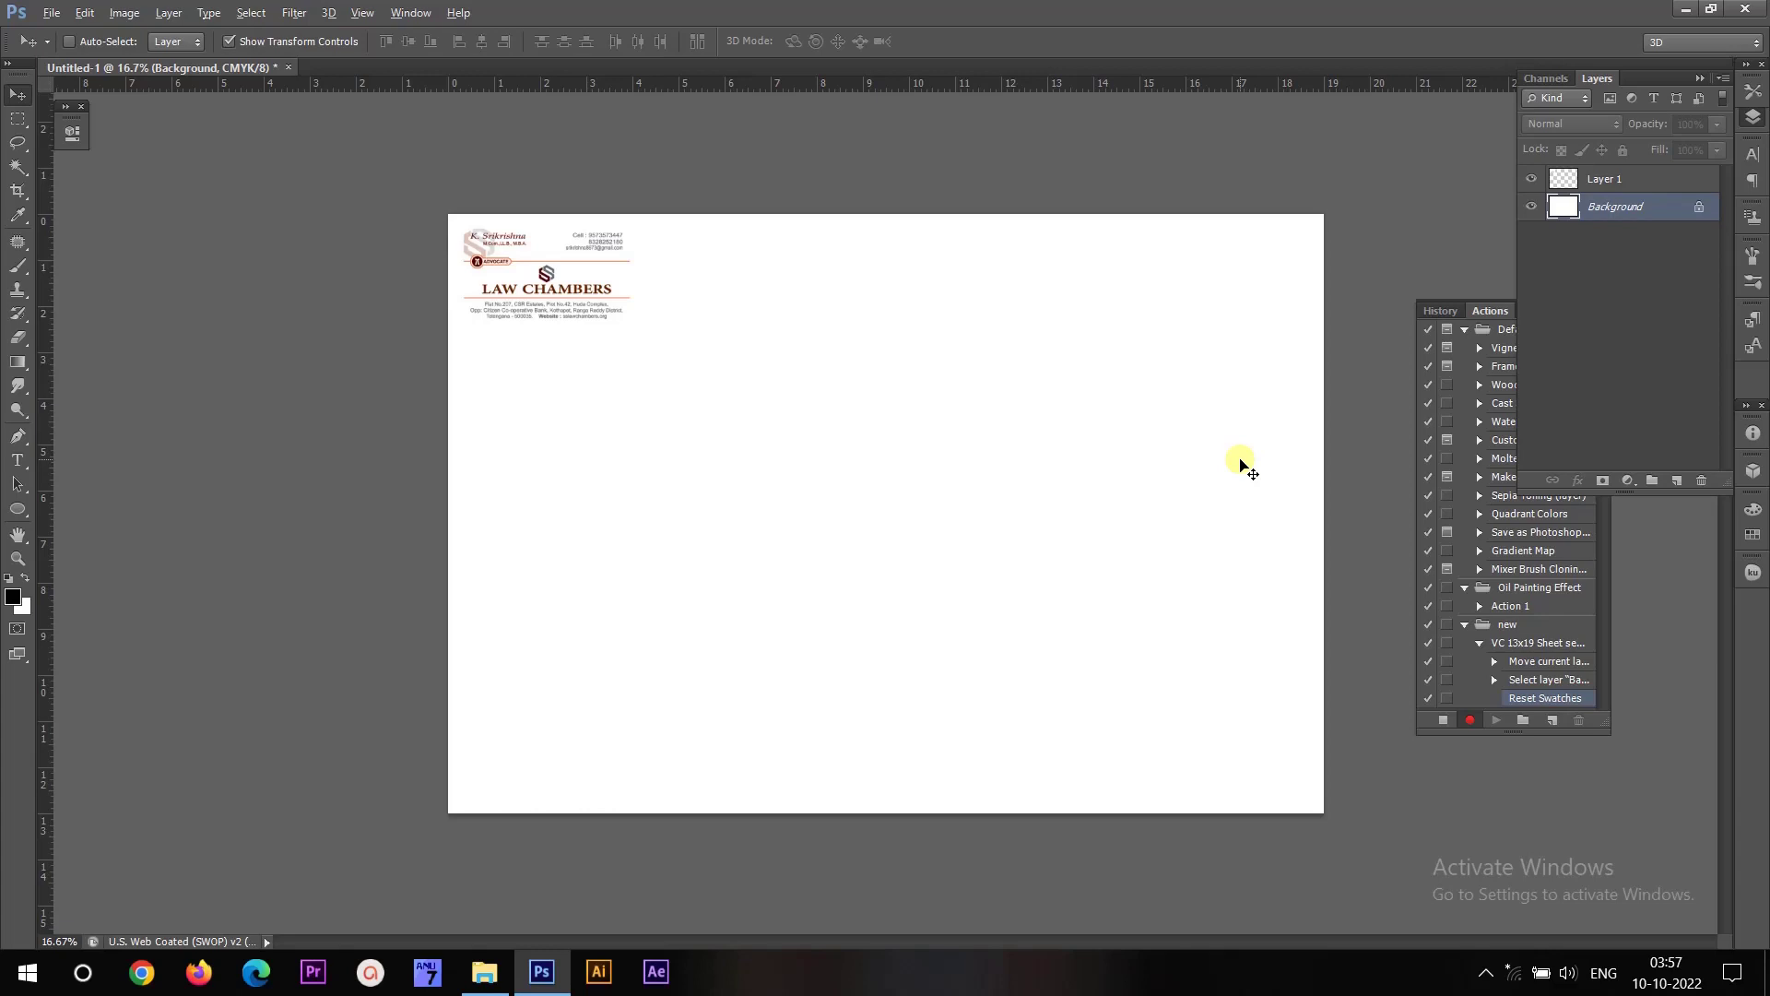
key("alt+BackSpace")
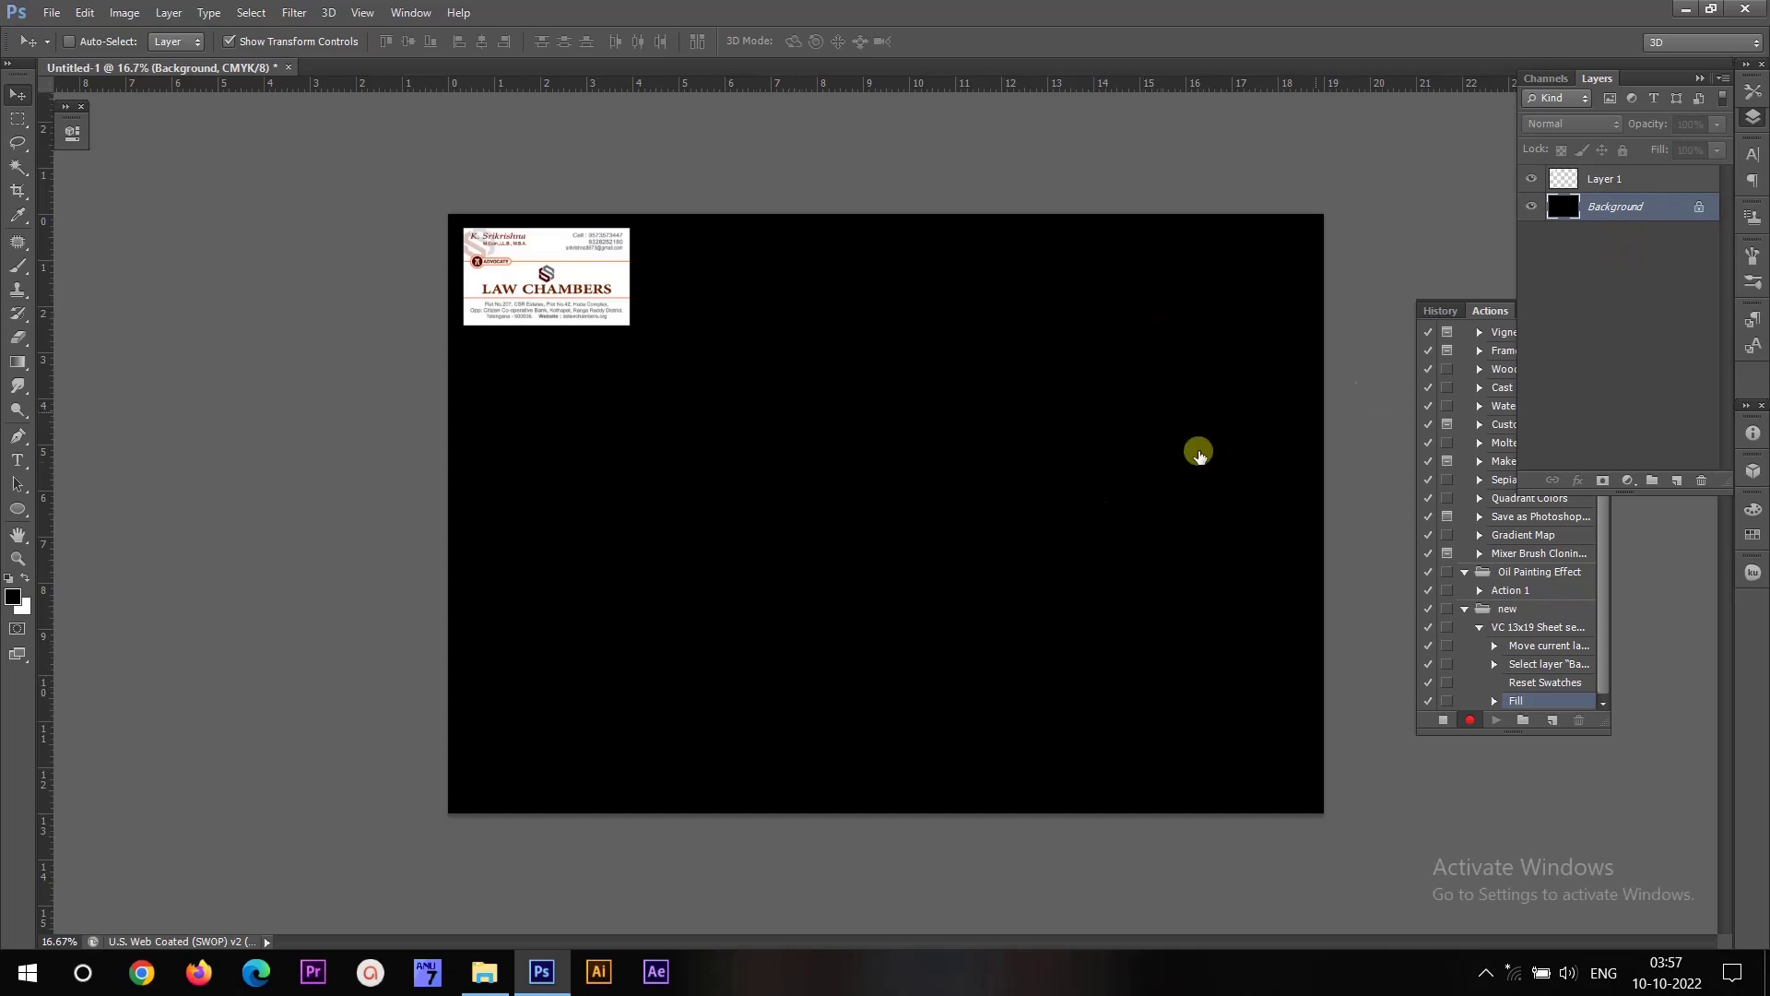
Duplicate the card on Layer 1 and place the copy edge to edge on the original's right side.
key("z")
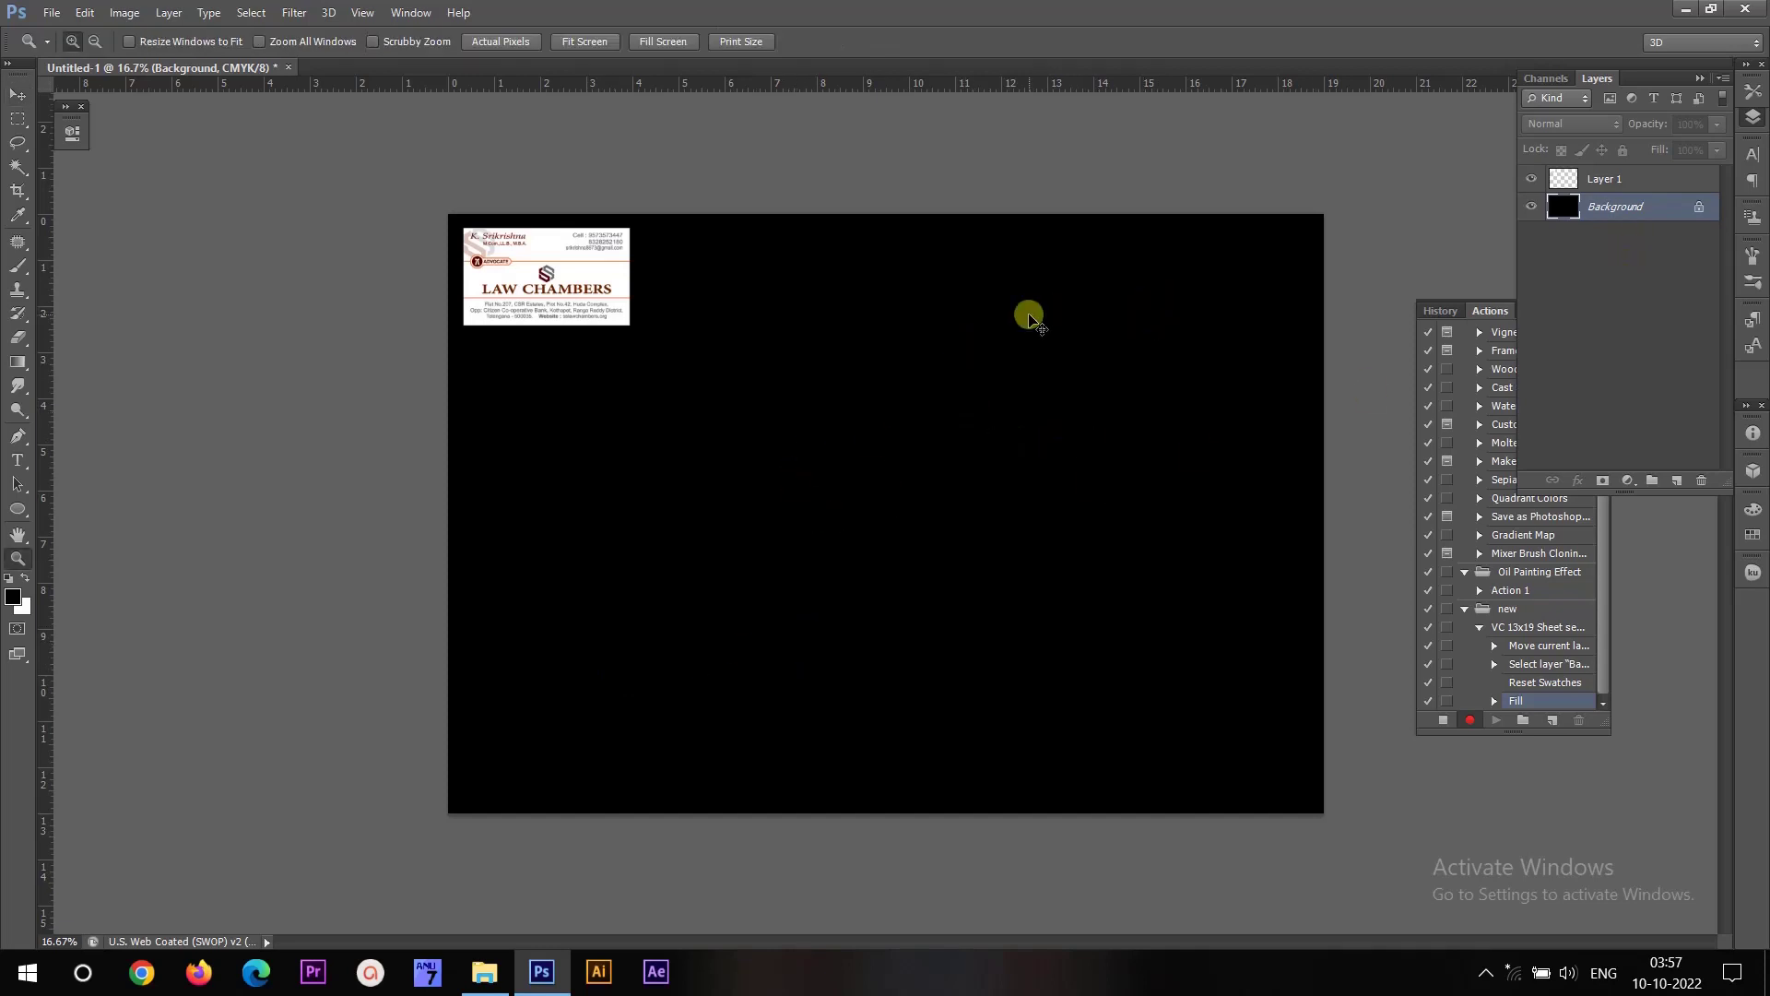
left_click_drag(782, 215, 411, 379)
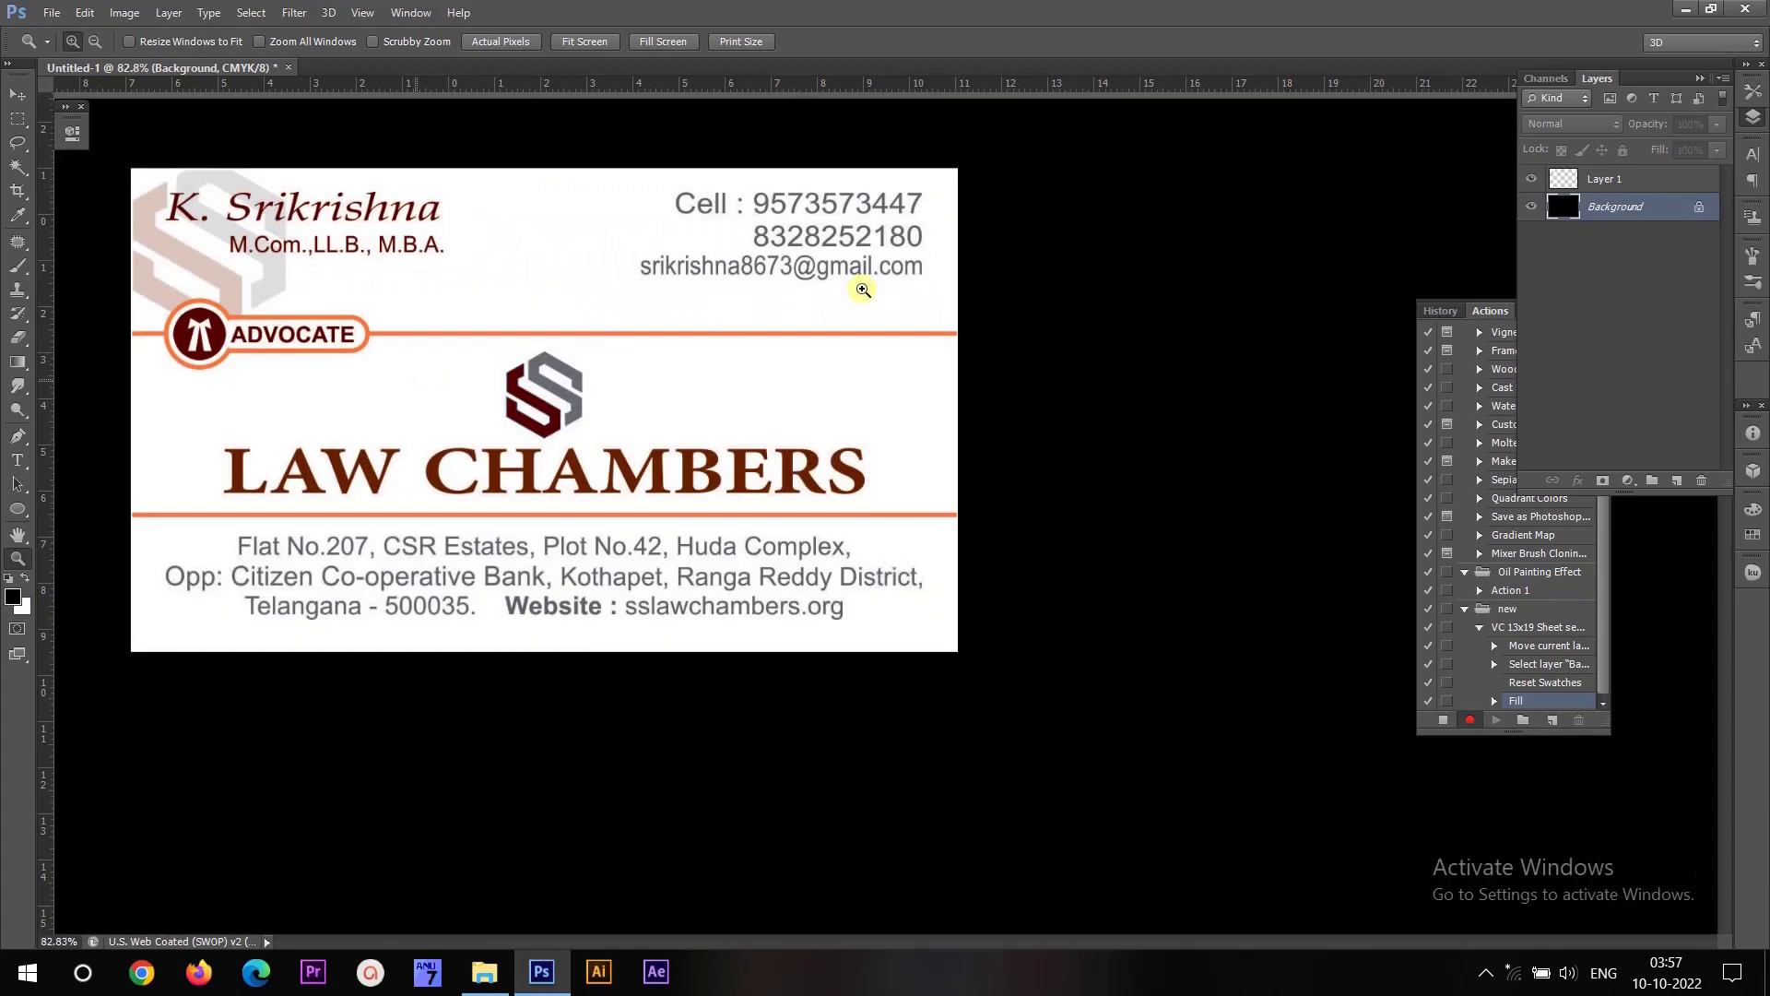
left_click(17, 97)
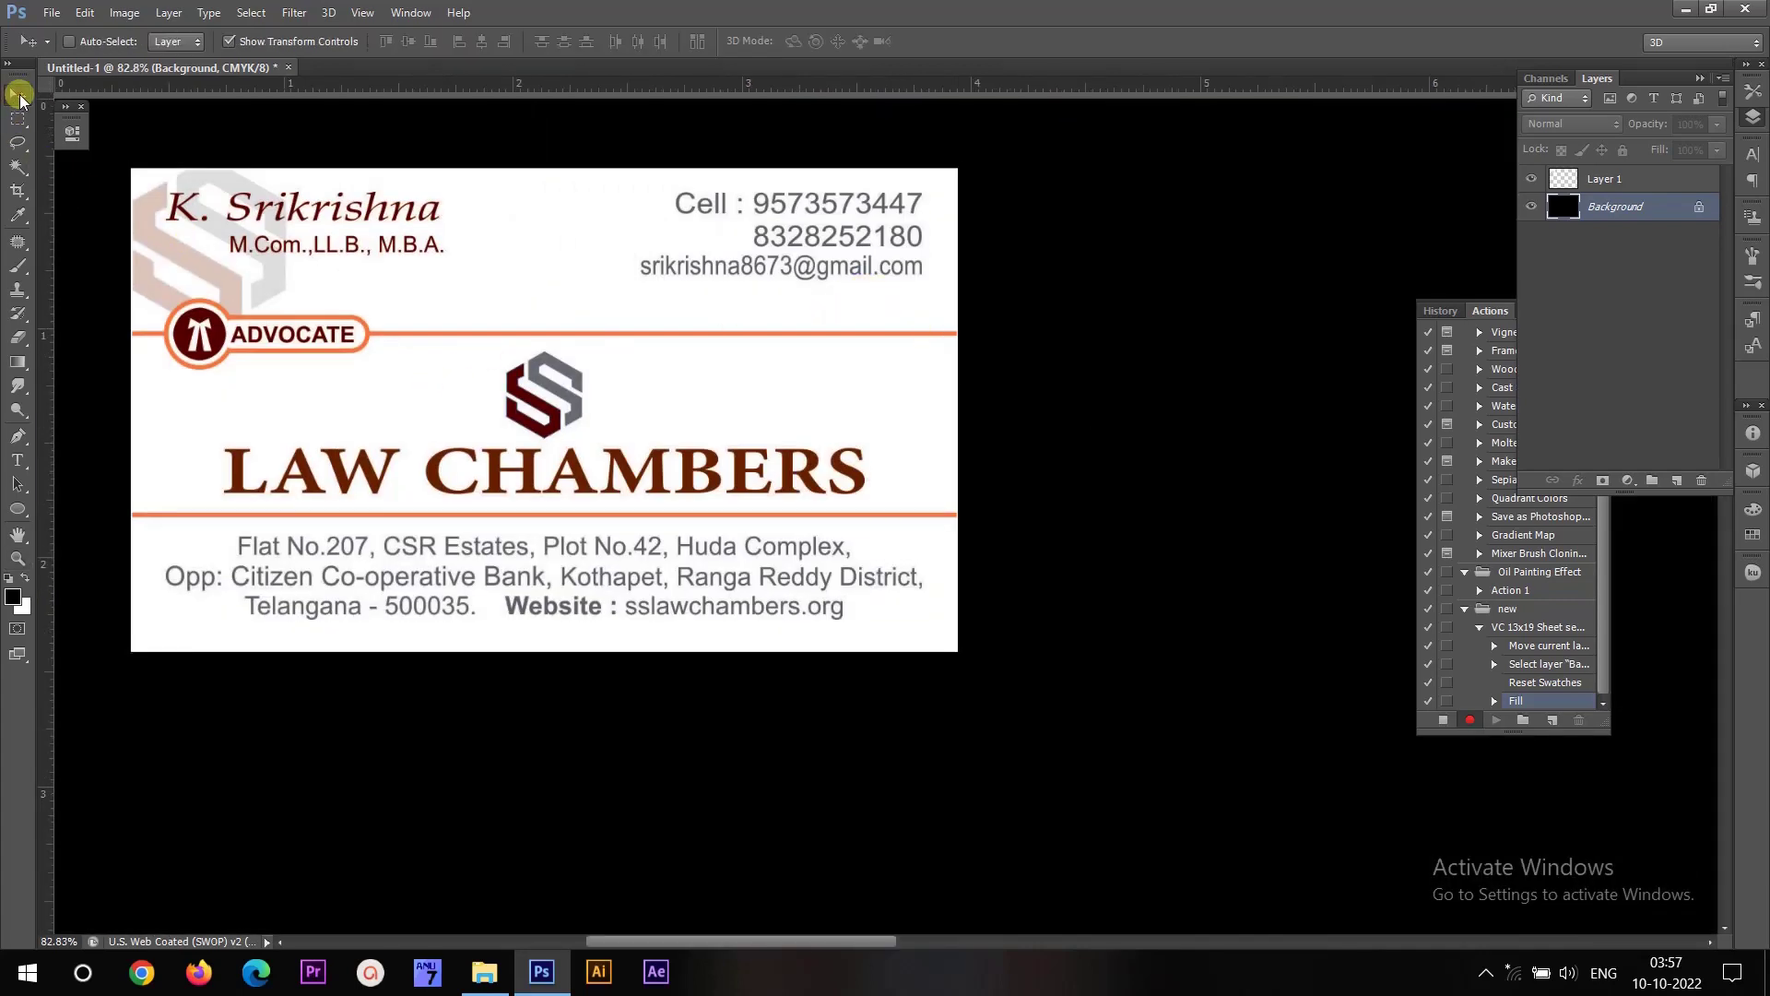
left_click(1642, 183)
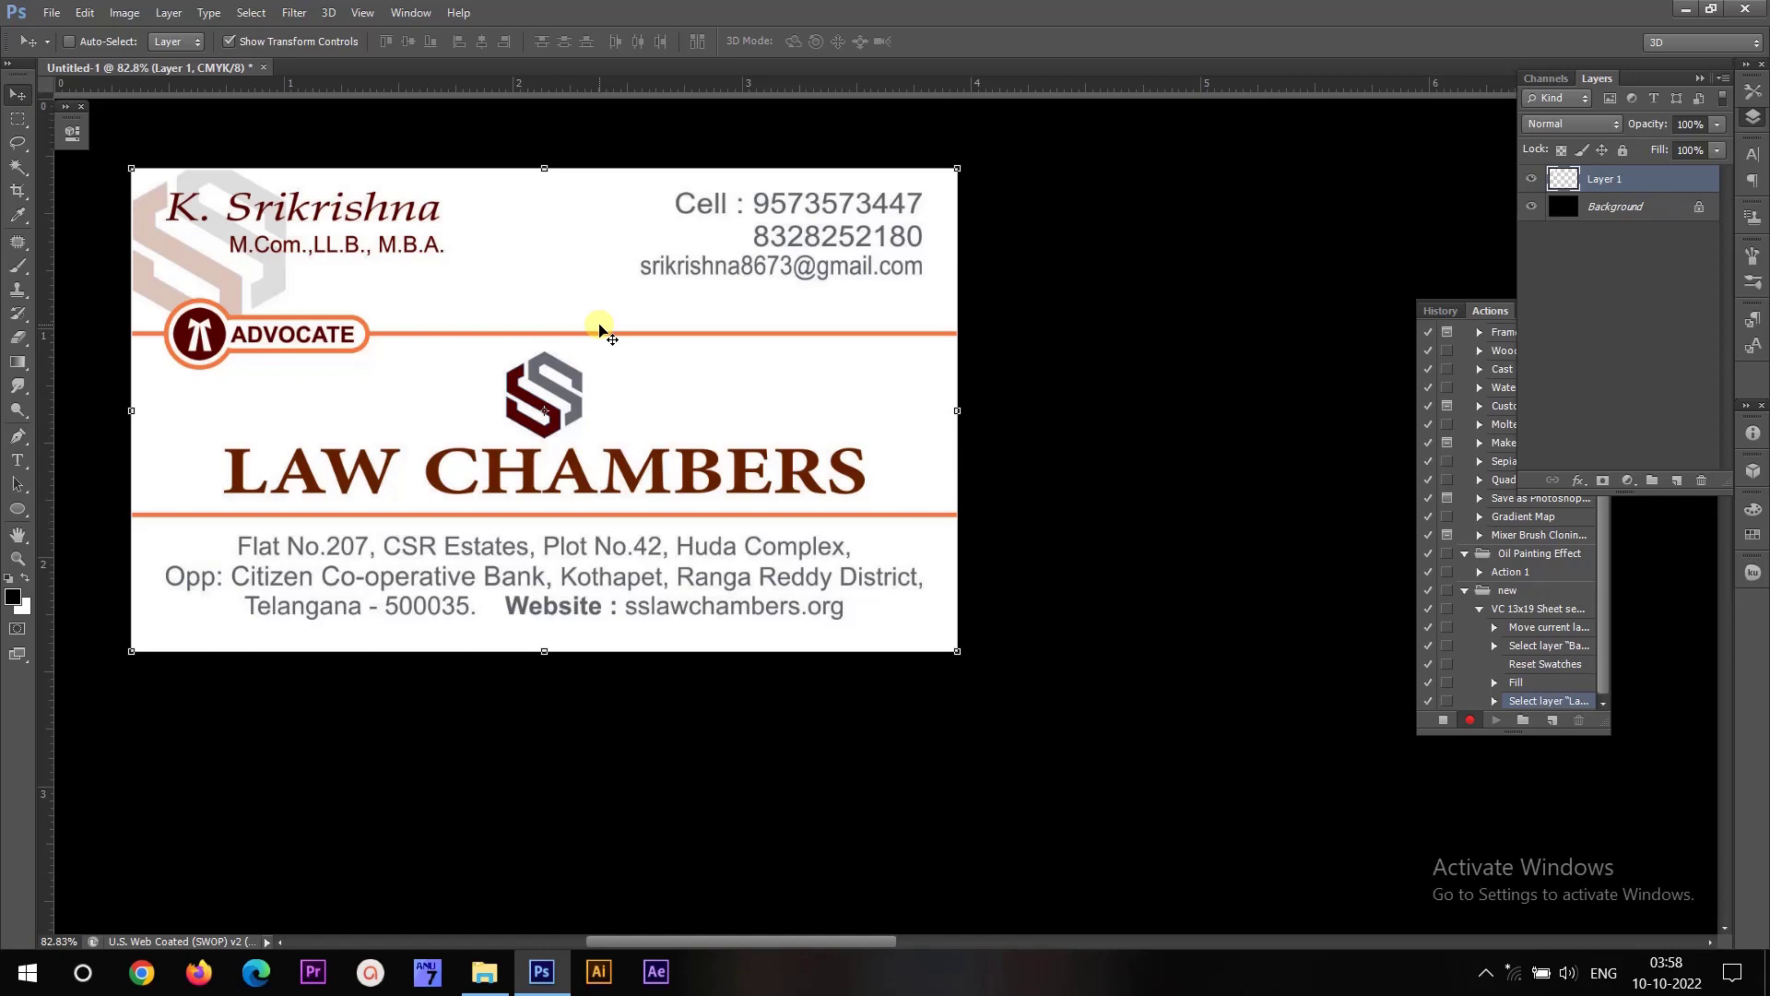
key("ctrl+j")
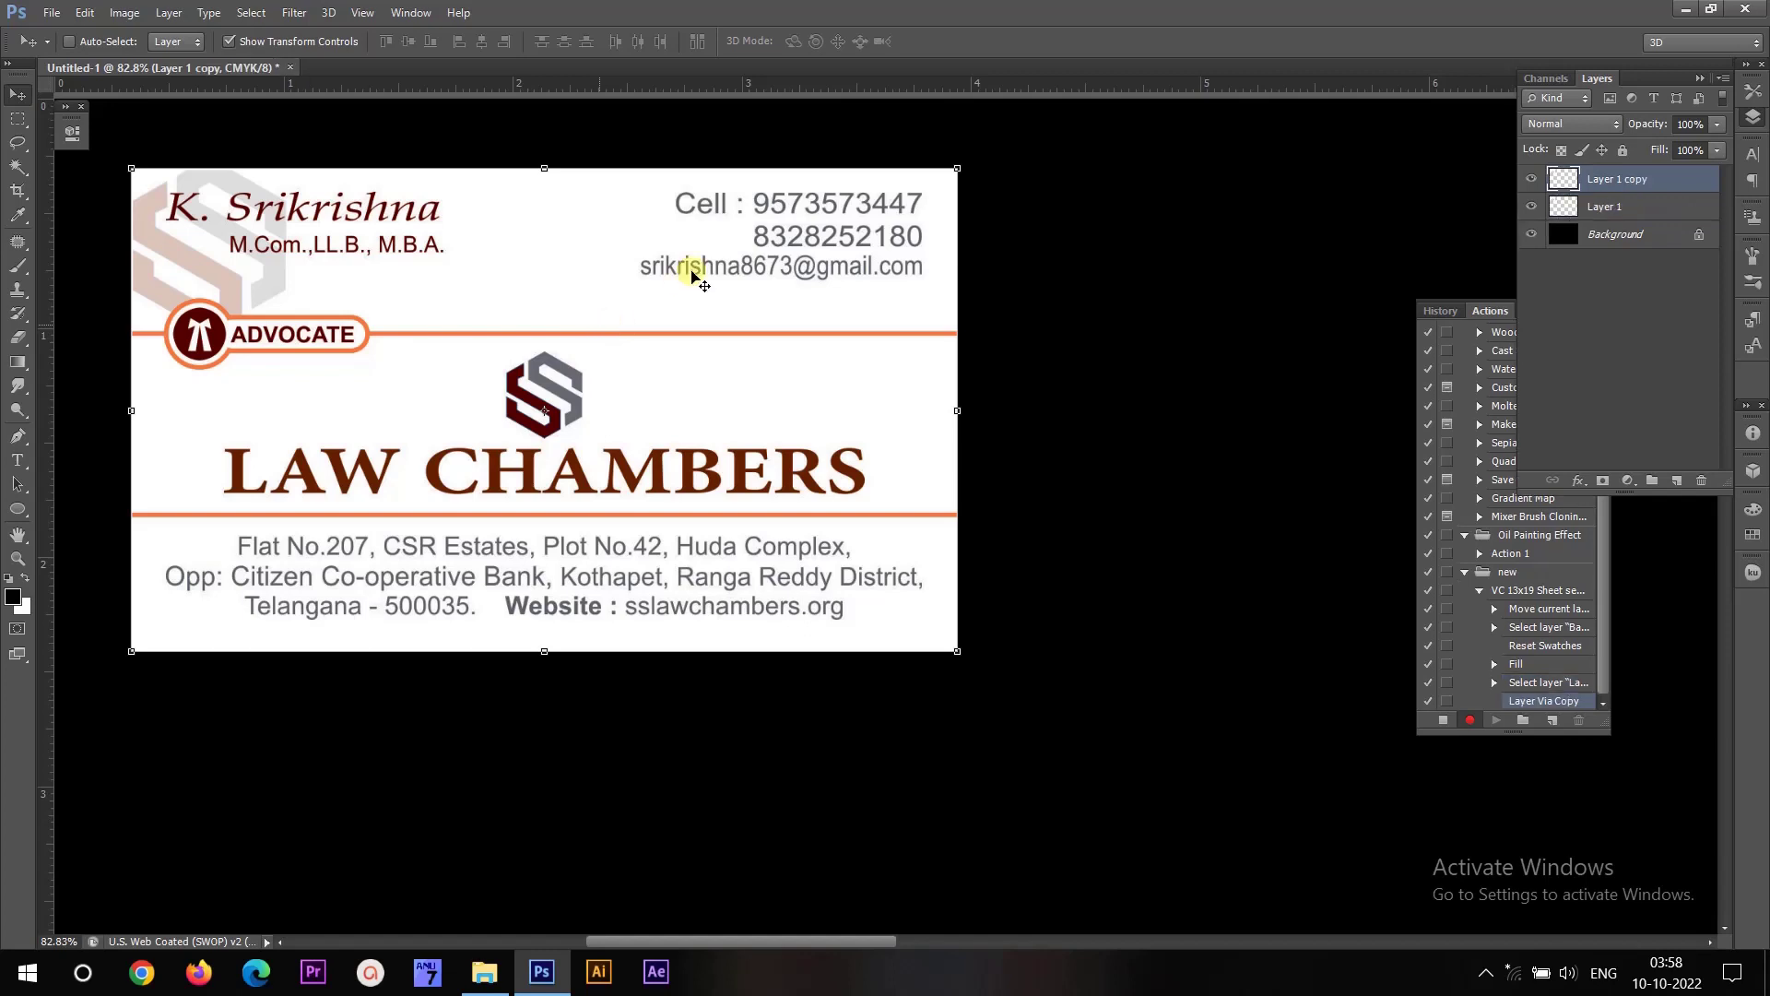
left_click_drag(490, 277, 1139, 275)
left_click_drag(846, 246, 1044, 258)
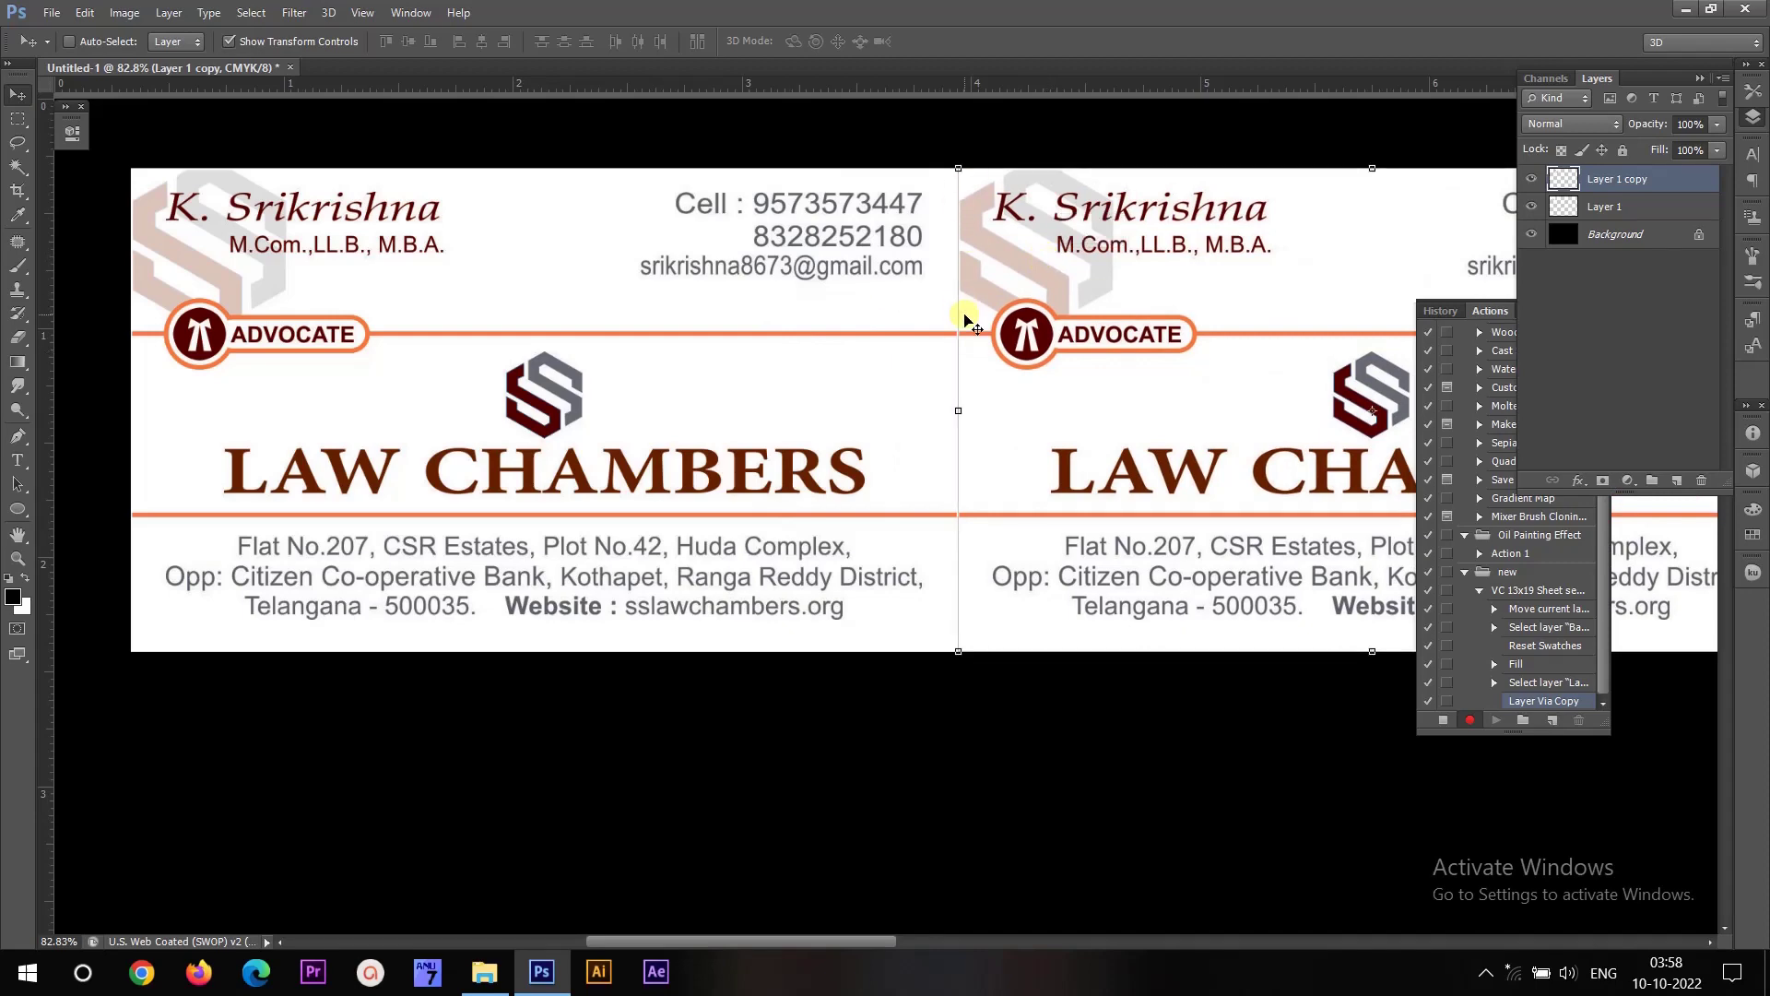
left_click_drag(793, 938, 880, 939)
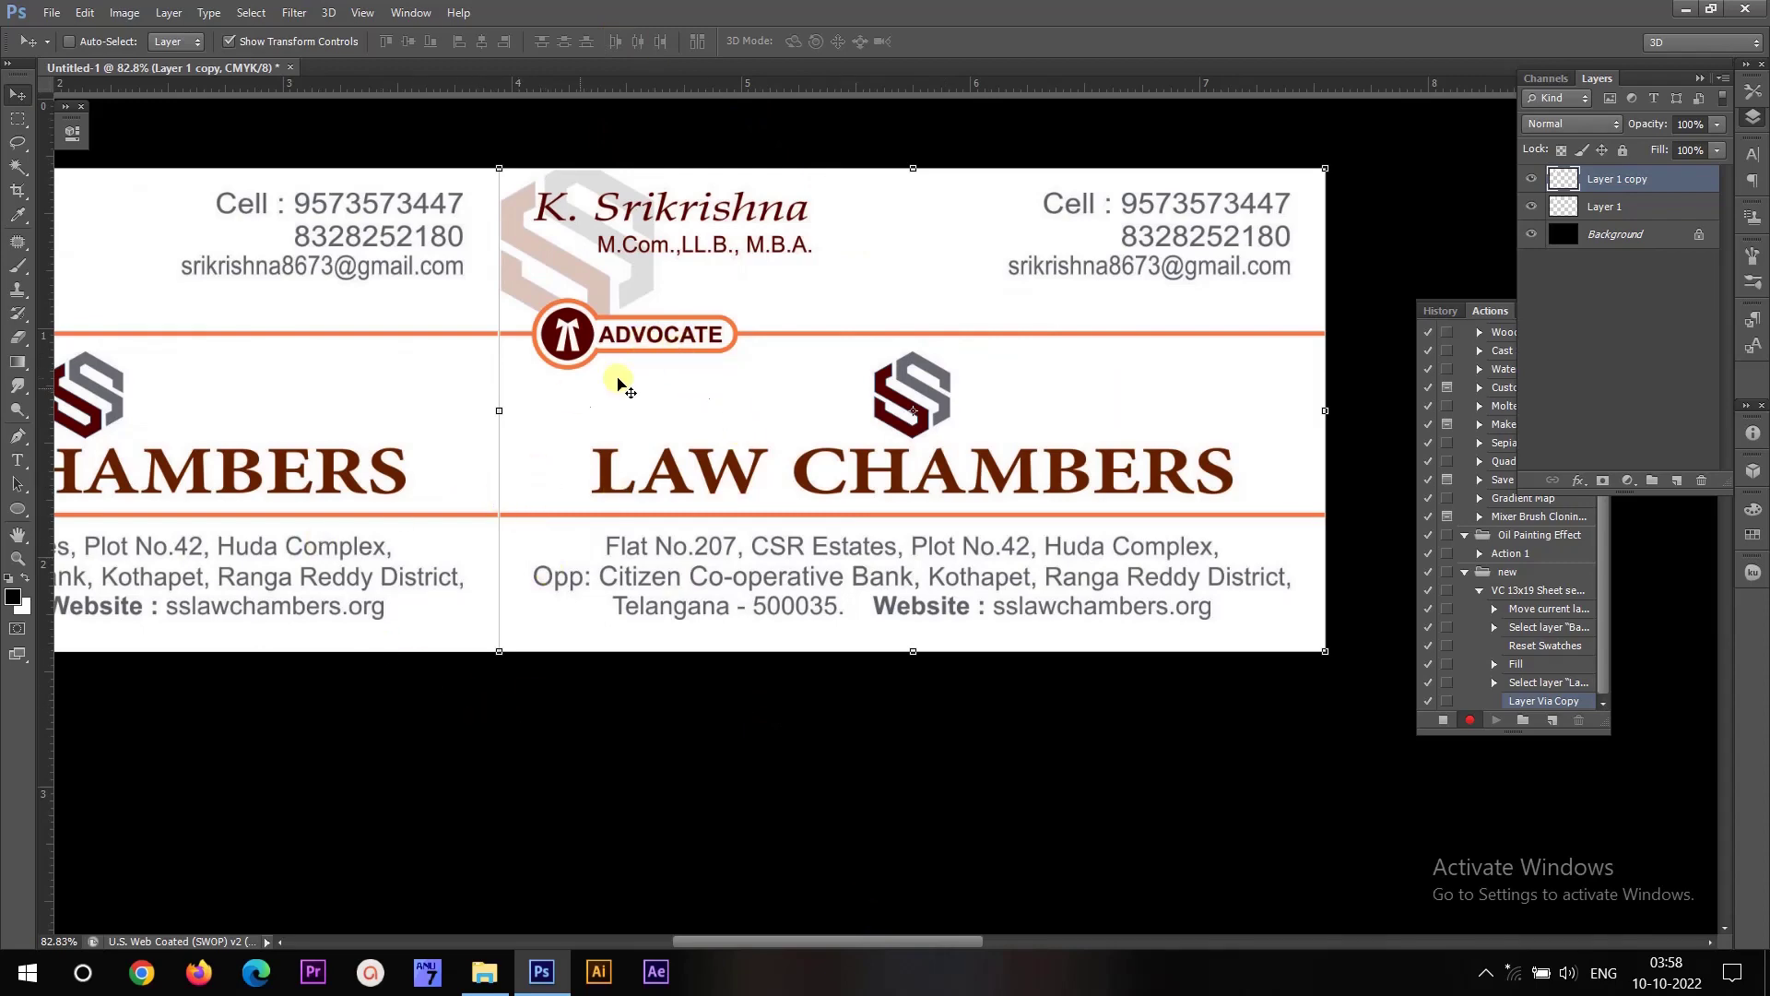
Duplicate the card three more times, placing each copy edge to edge to complete a horizontal row of five cards.
scroll(1084, 819, "down", 3)
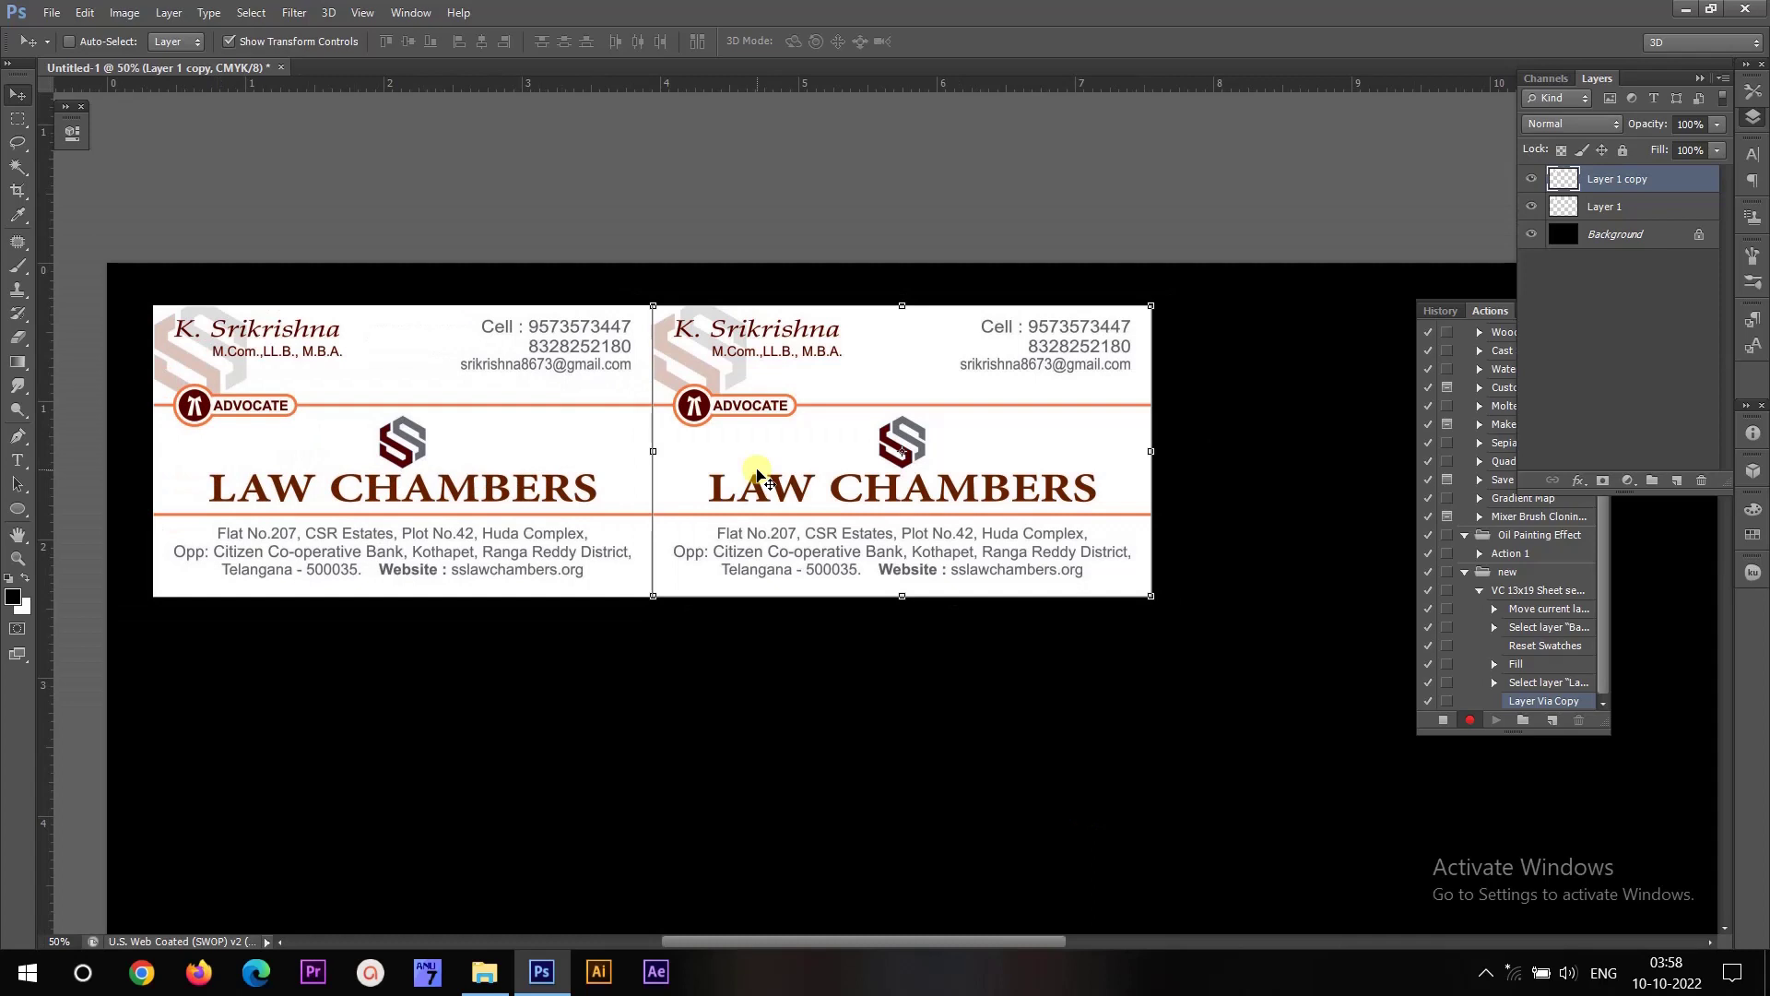
key("ctrl+j")
left_click_drag(809, 487, 1300, 483)
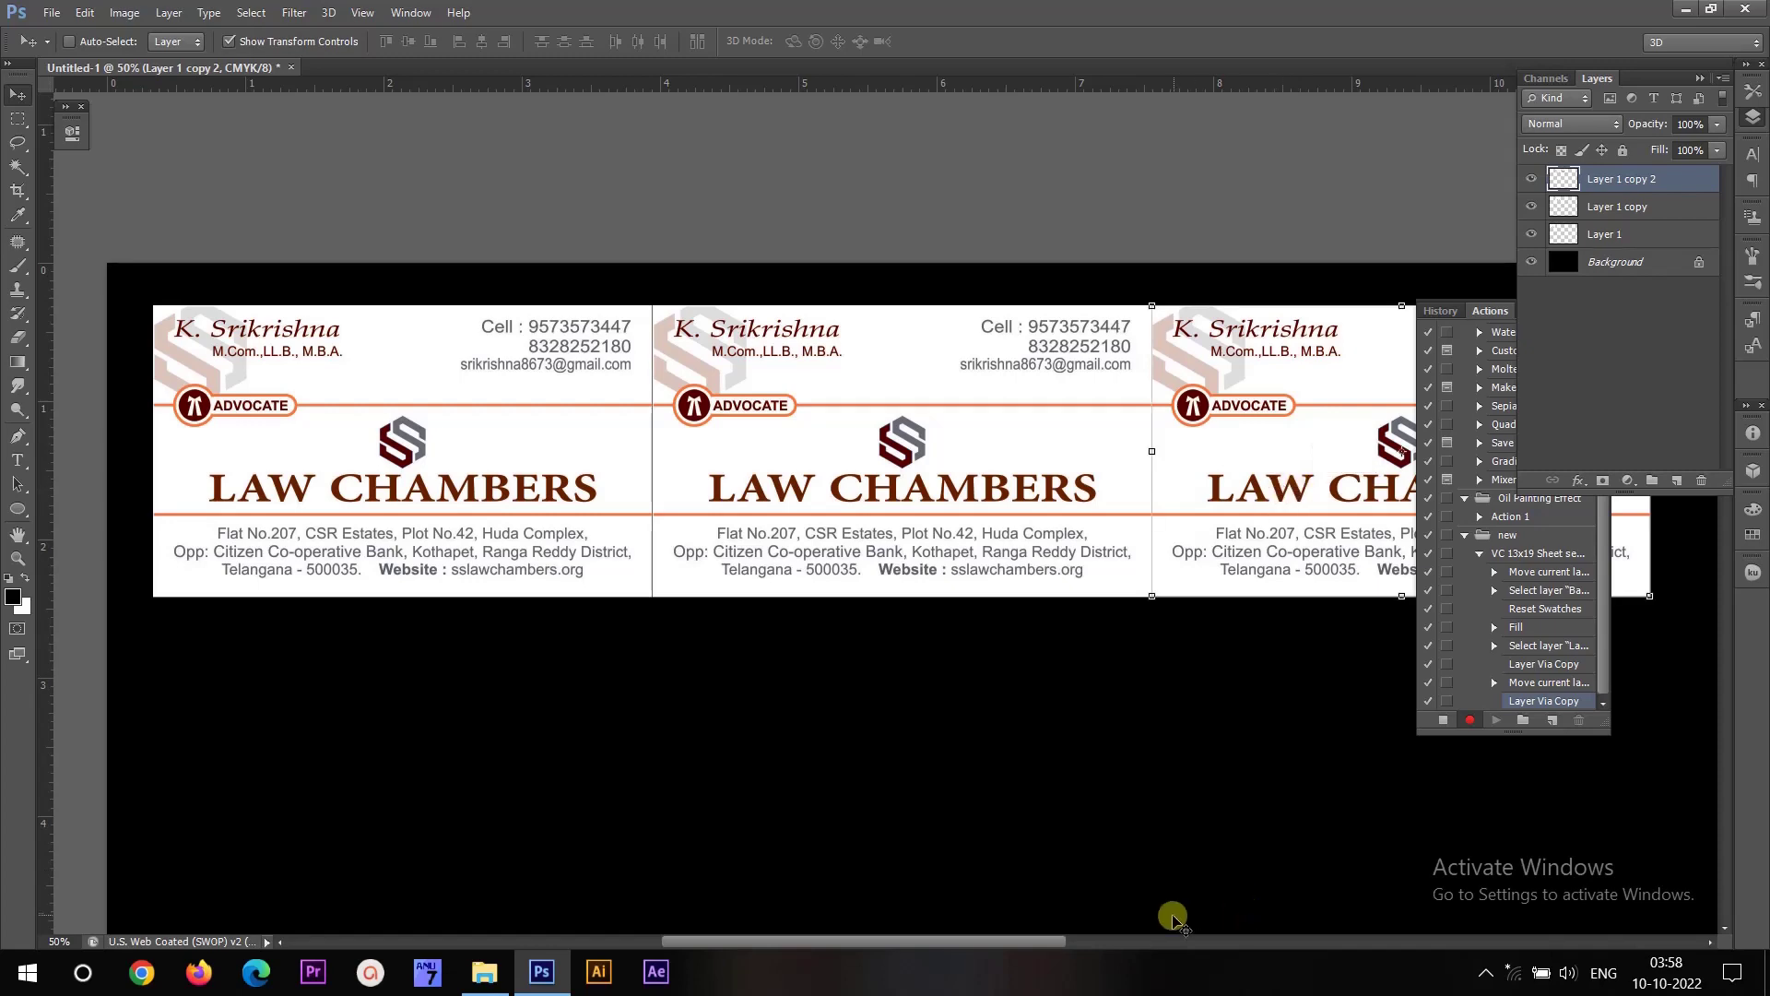
left_click_drag(1039, 940, 1168, 941)
key("ctrl+j")
left_click_drag(743, 479, 1238, 498)
scroll(1199, 793, "right", 10)
key("ctrl+j")
left_click_drag(418, 530, 917, 530)
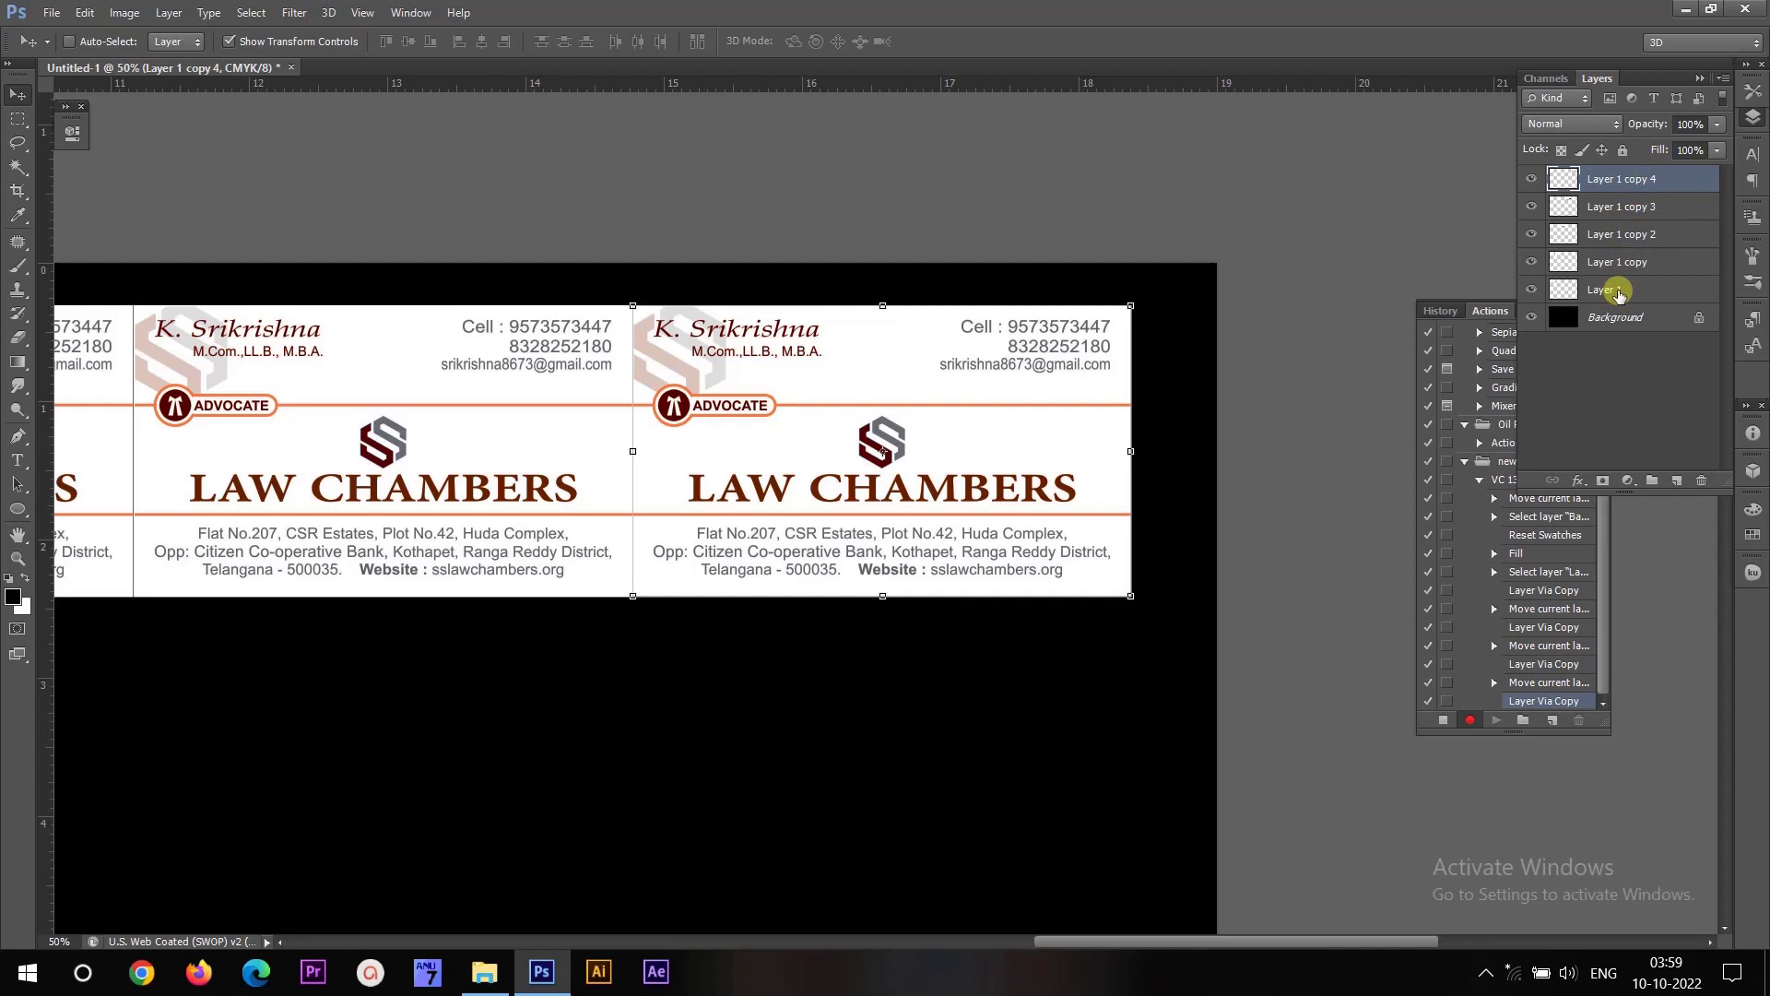
Merge Layer 1 and its four copies into a single layer, and check it by toggling its visibility.
left_click(1620, 291, "ctrl")
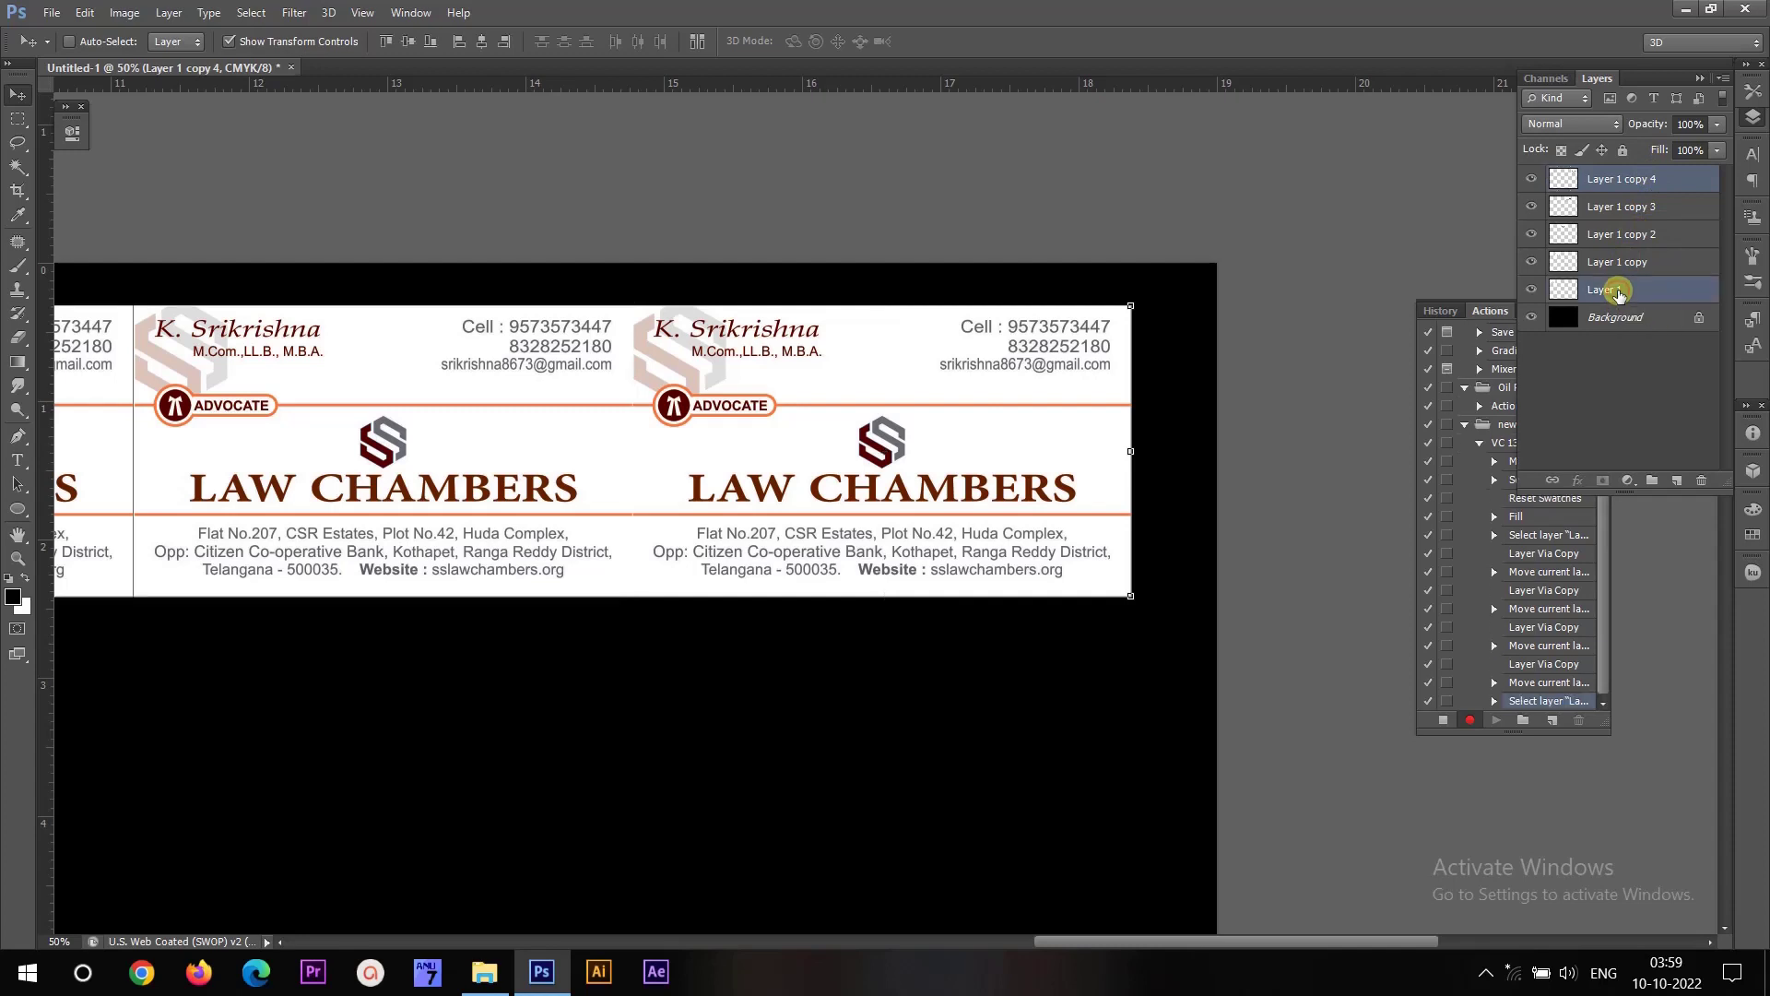
left_click(1632, 179)
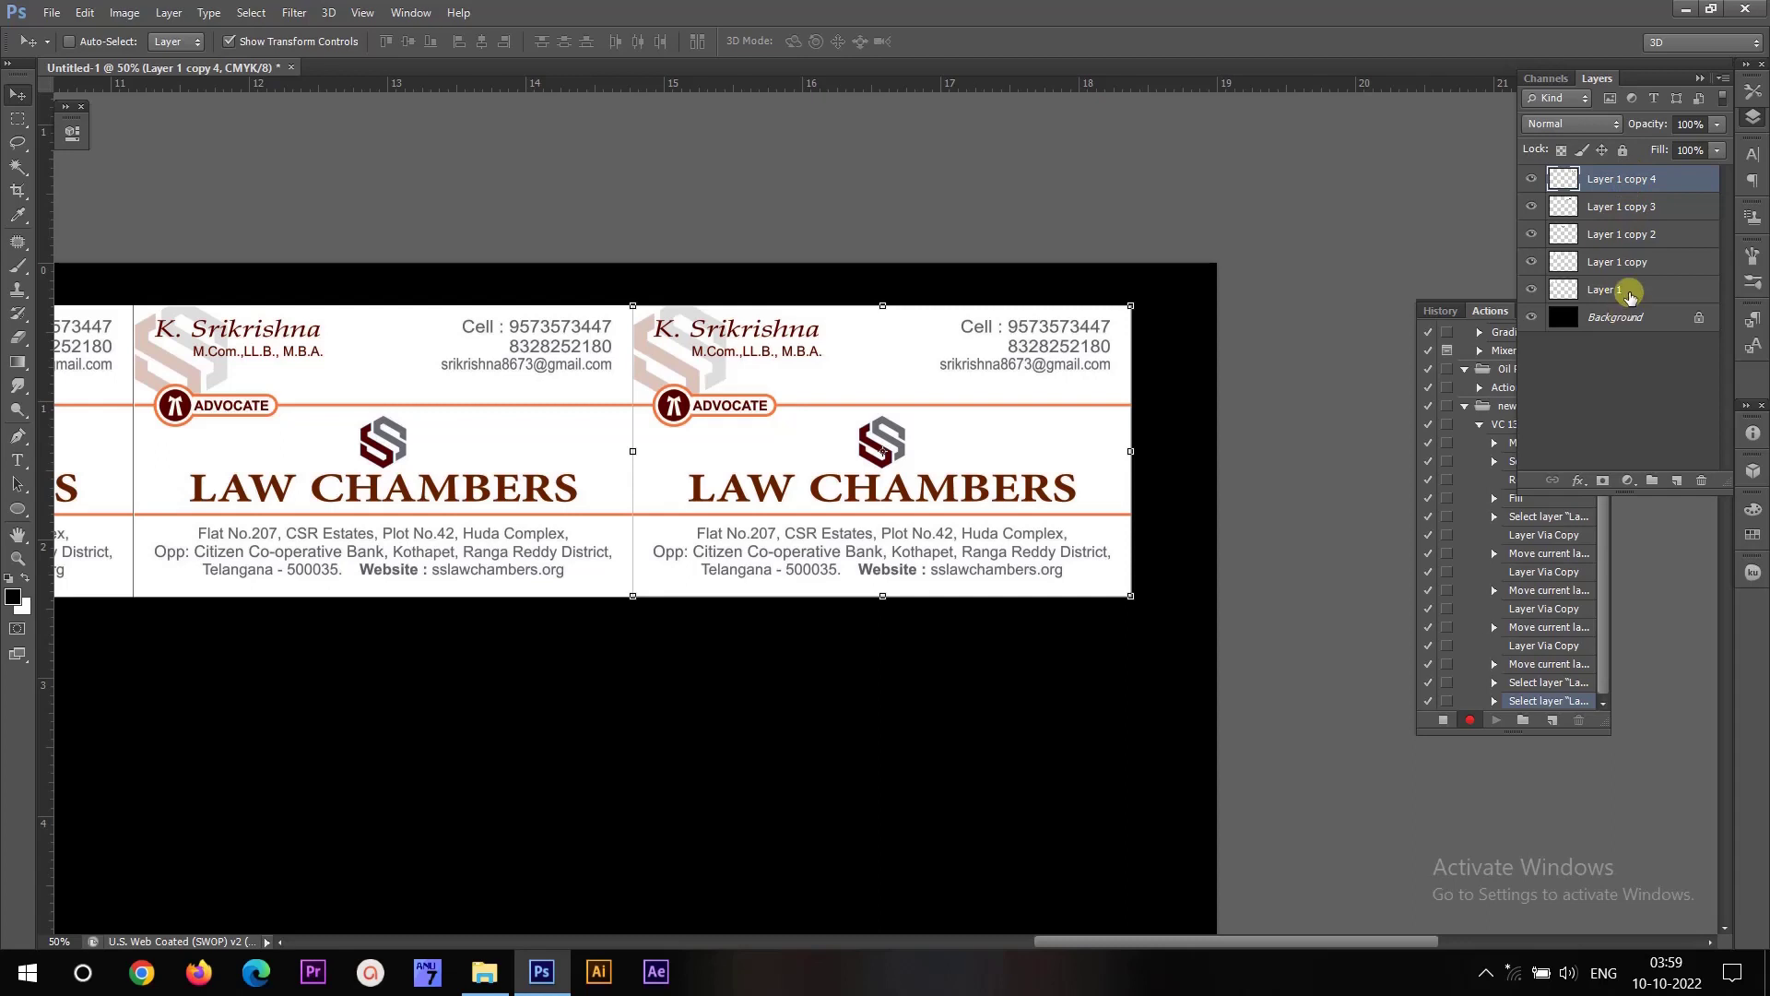
left_click(1623, 297, "shift")
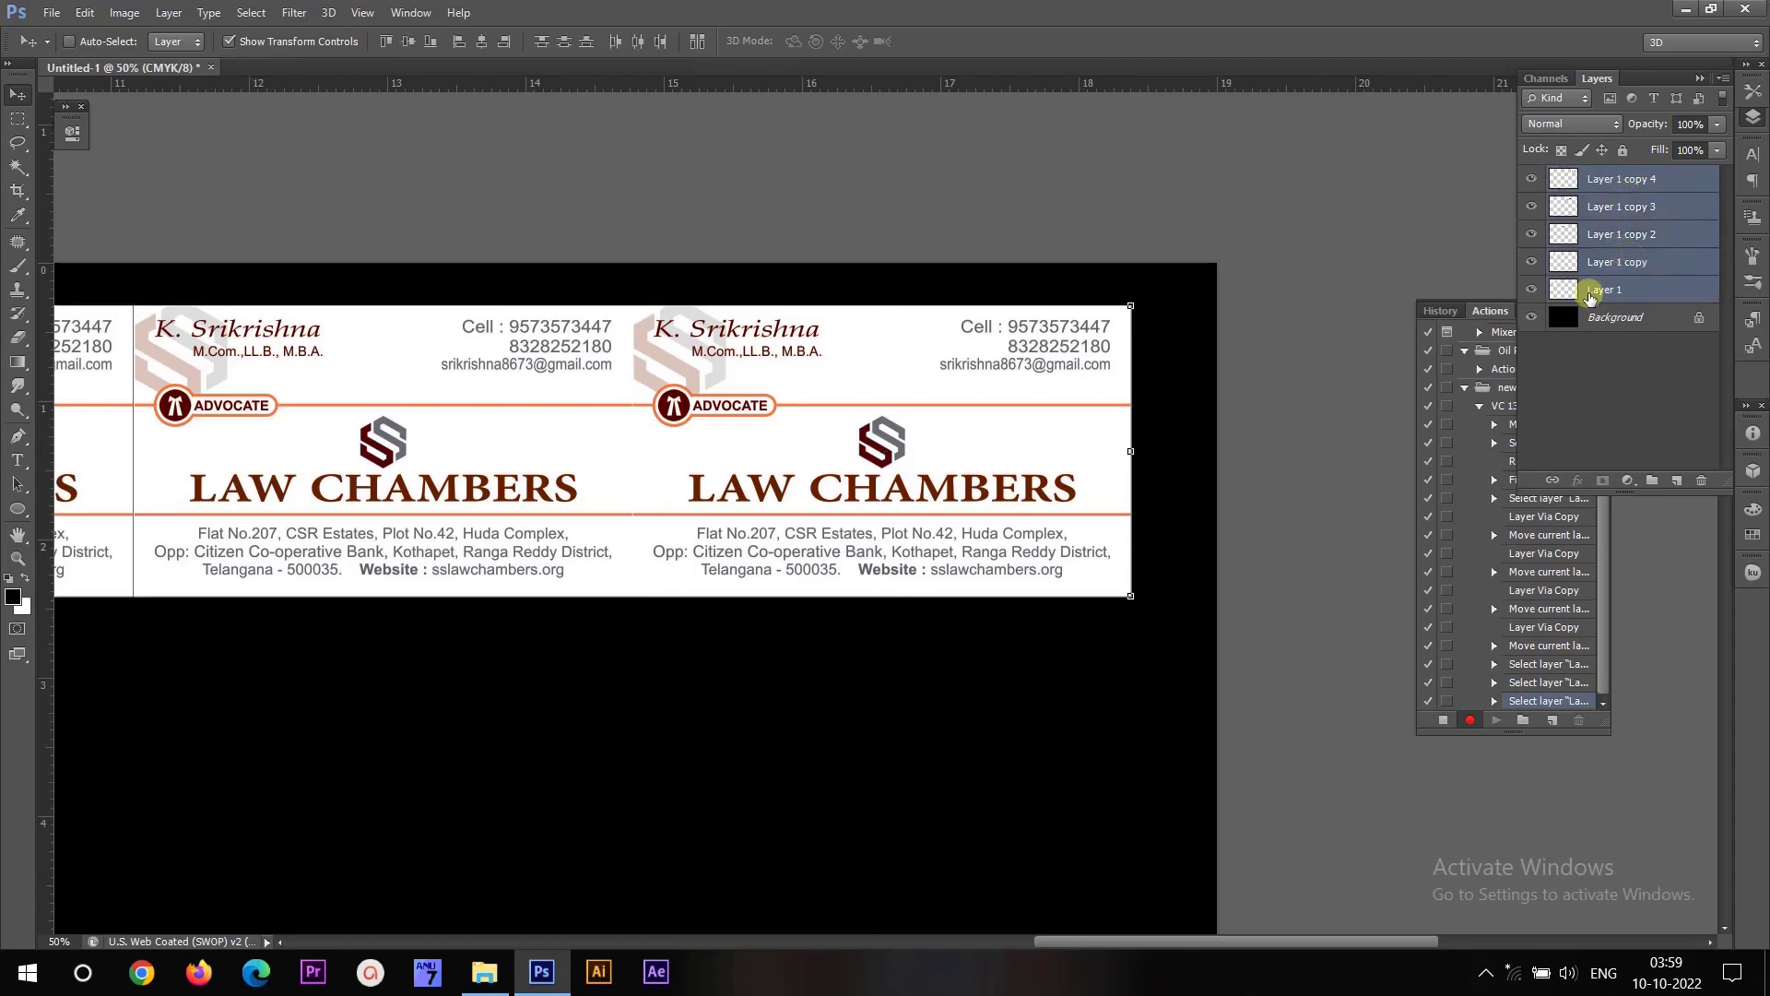
key("ctrl+e")
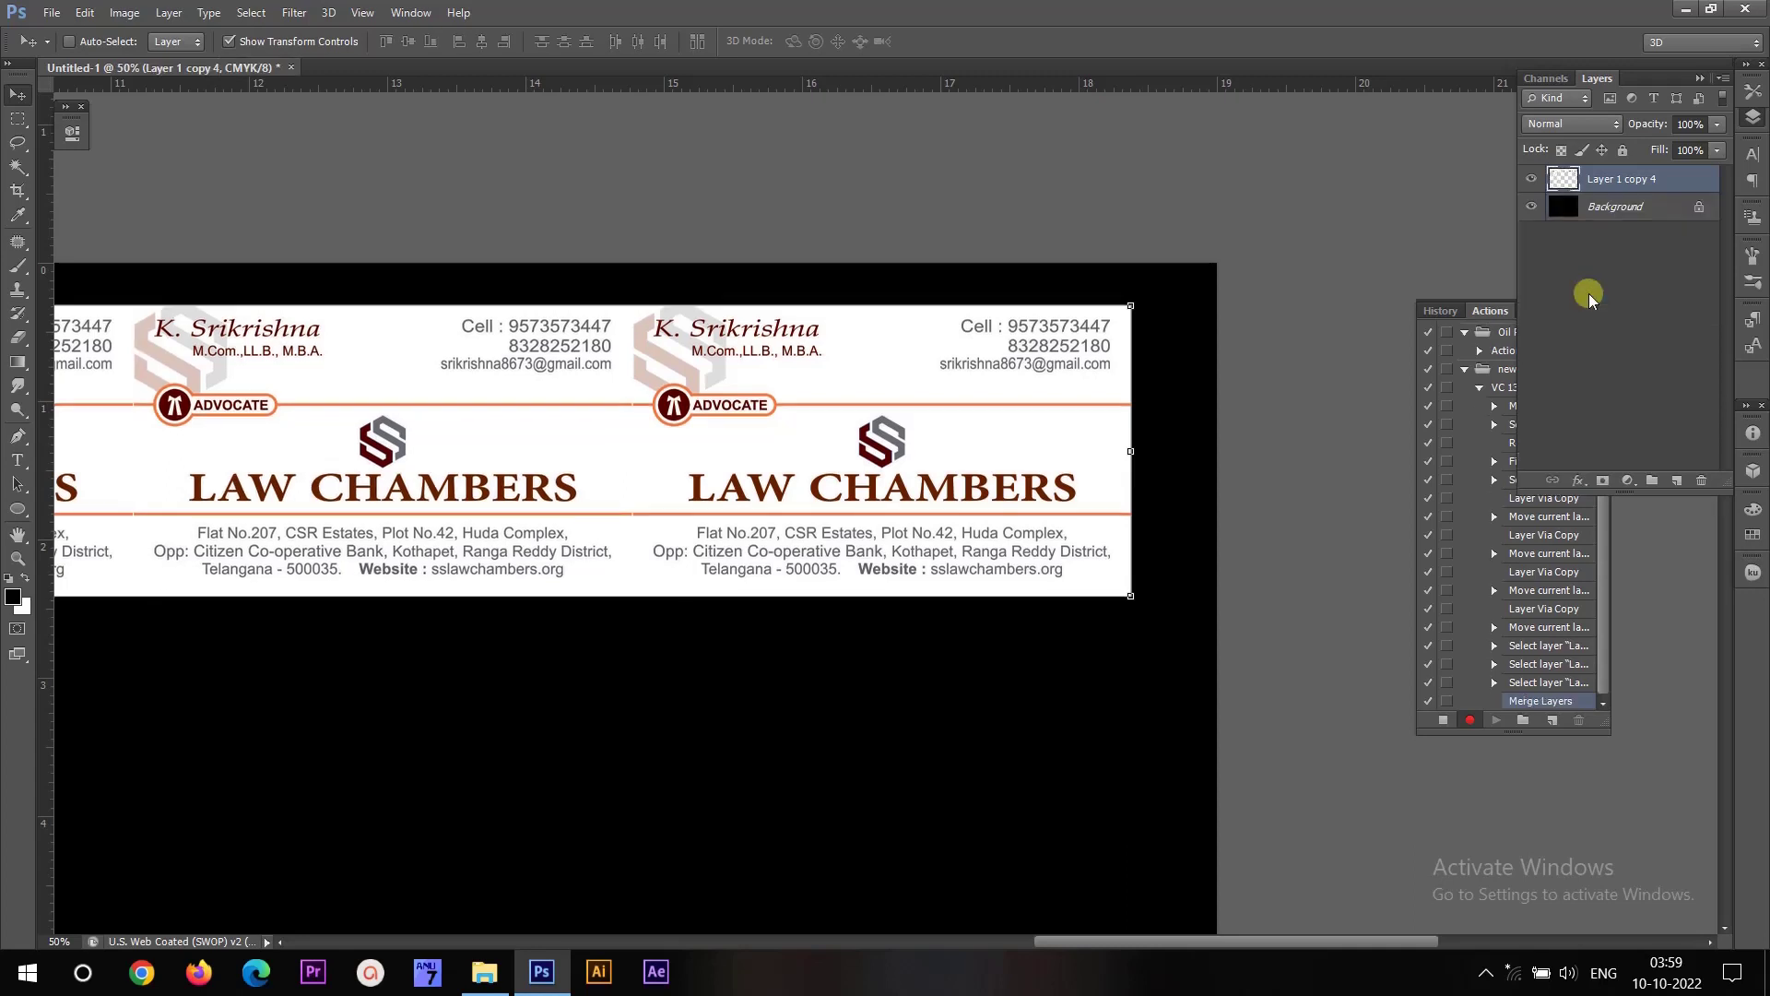
left_click(1531, 179)
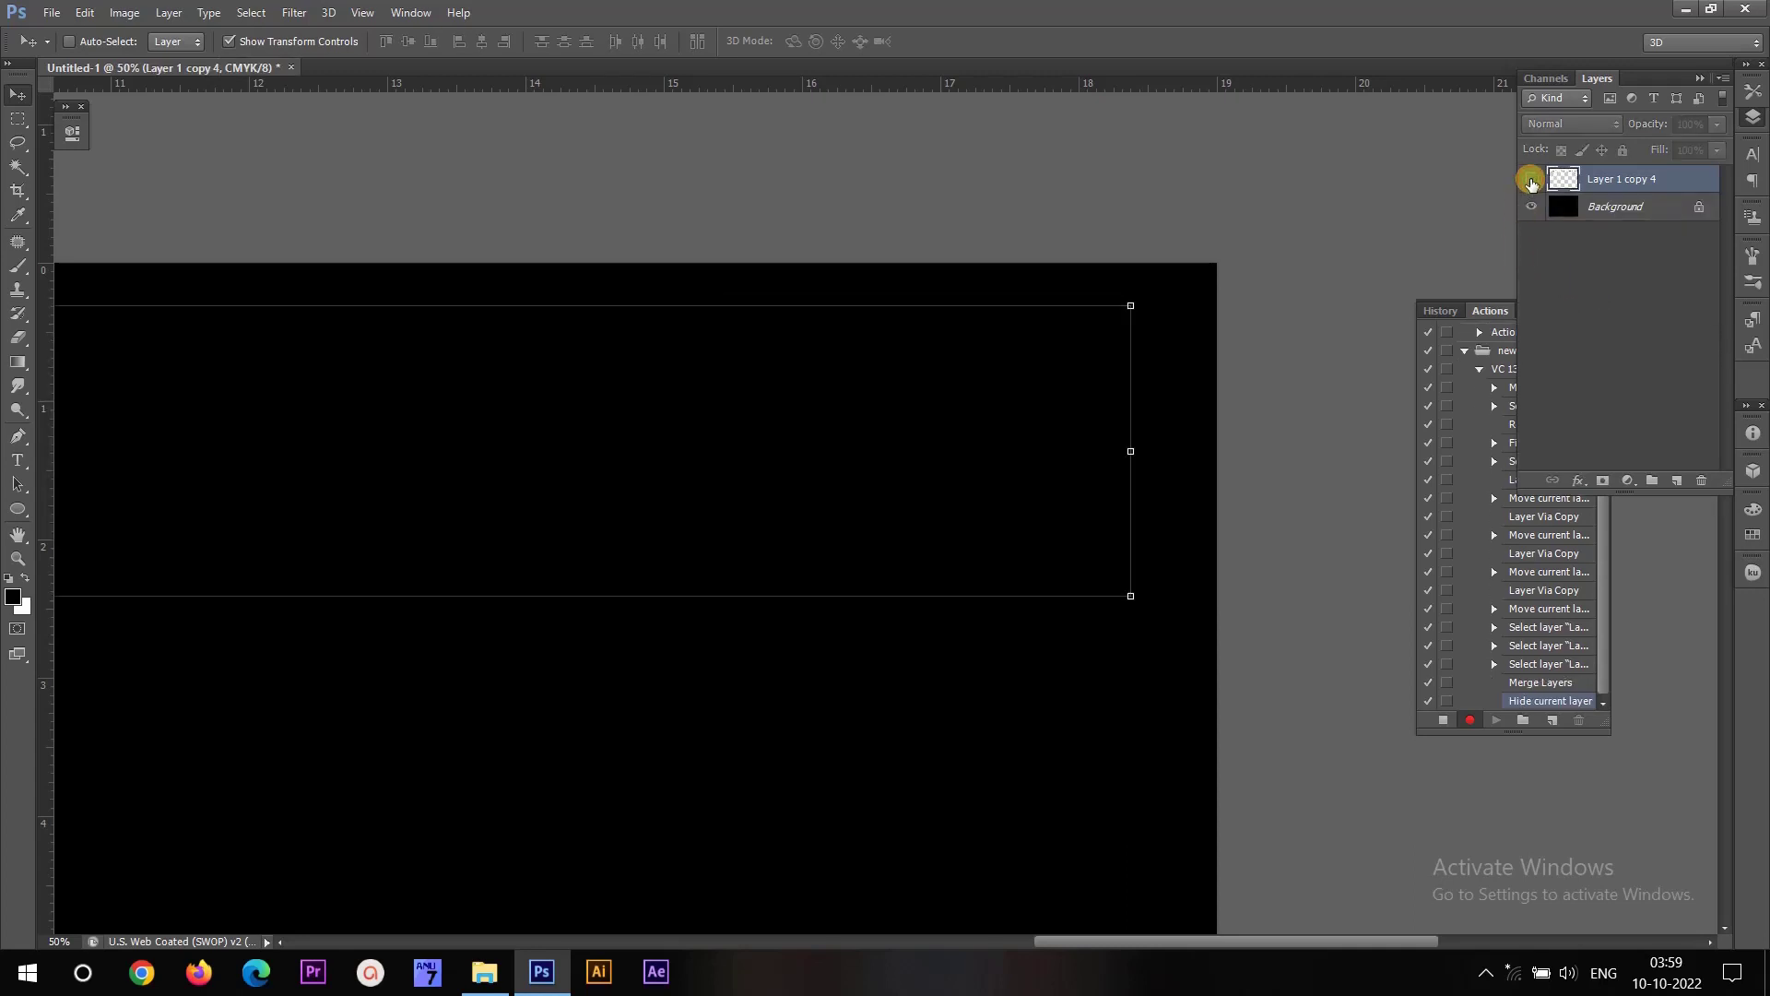
left_click(1532, 179)
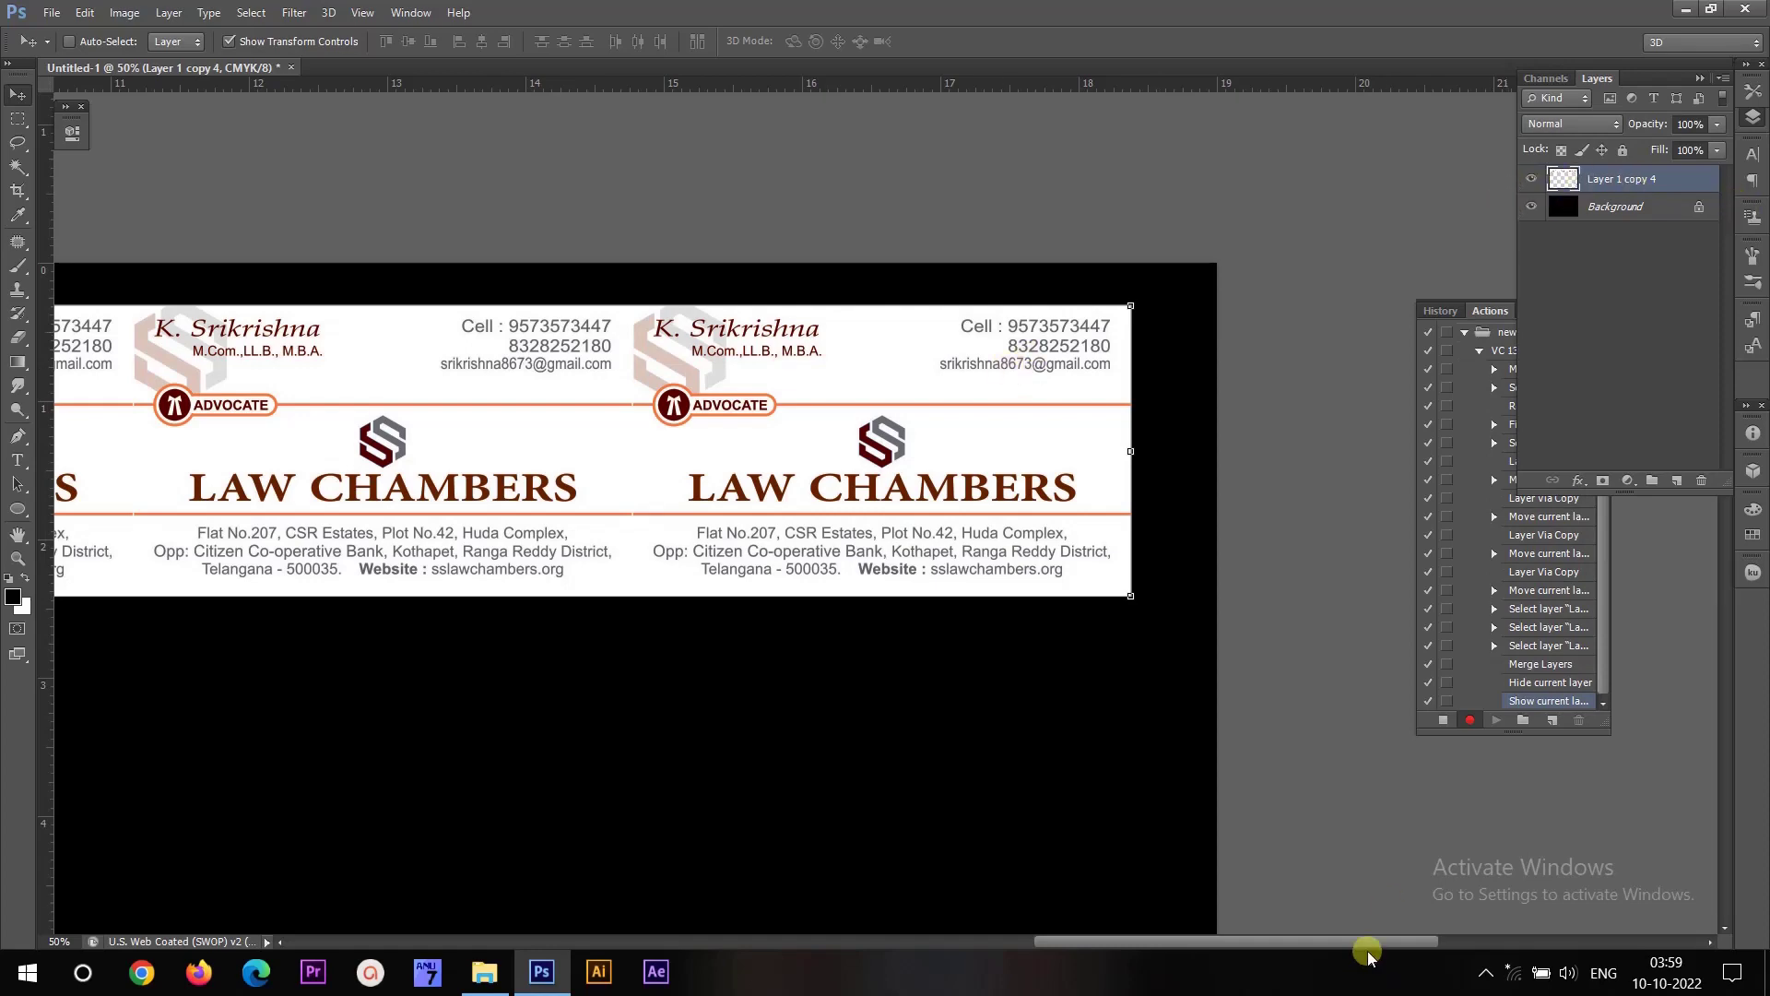
Duplicate the merged row of cards five times, stacking each copy directly below the previous one to form six rows.
left_click_drag(1374, 943, 999, 988)
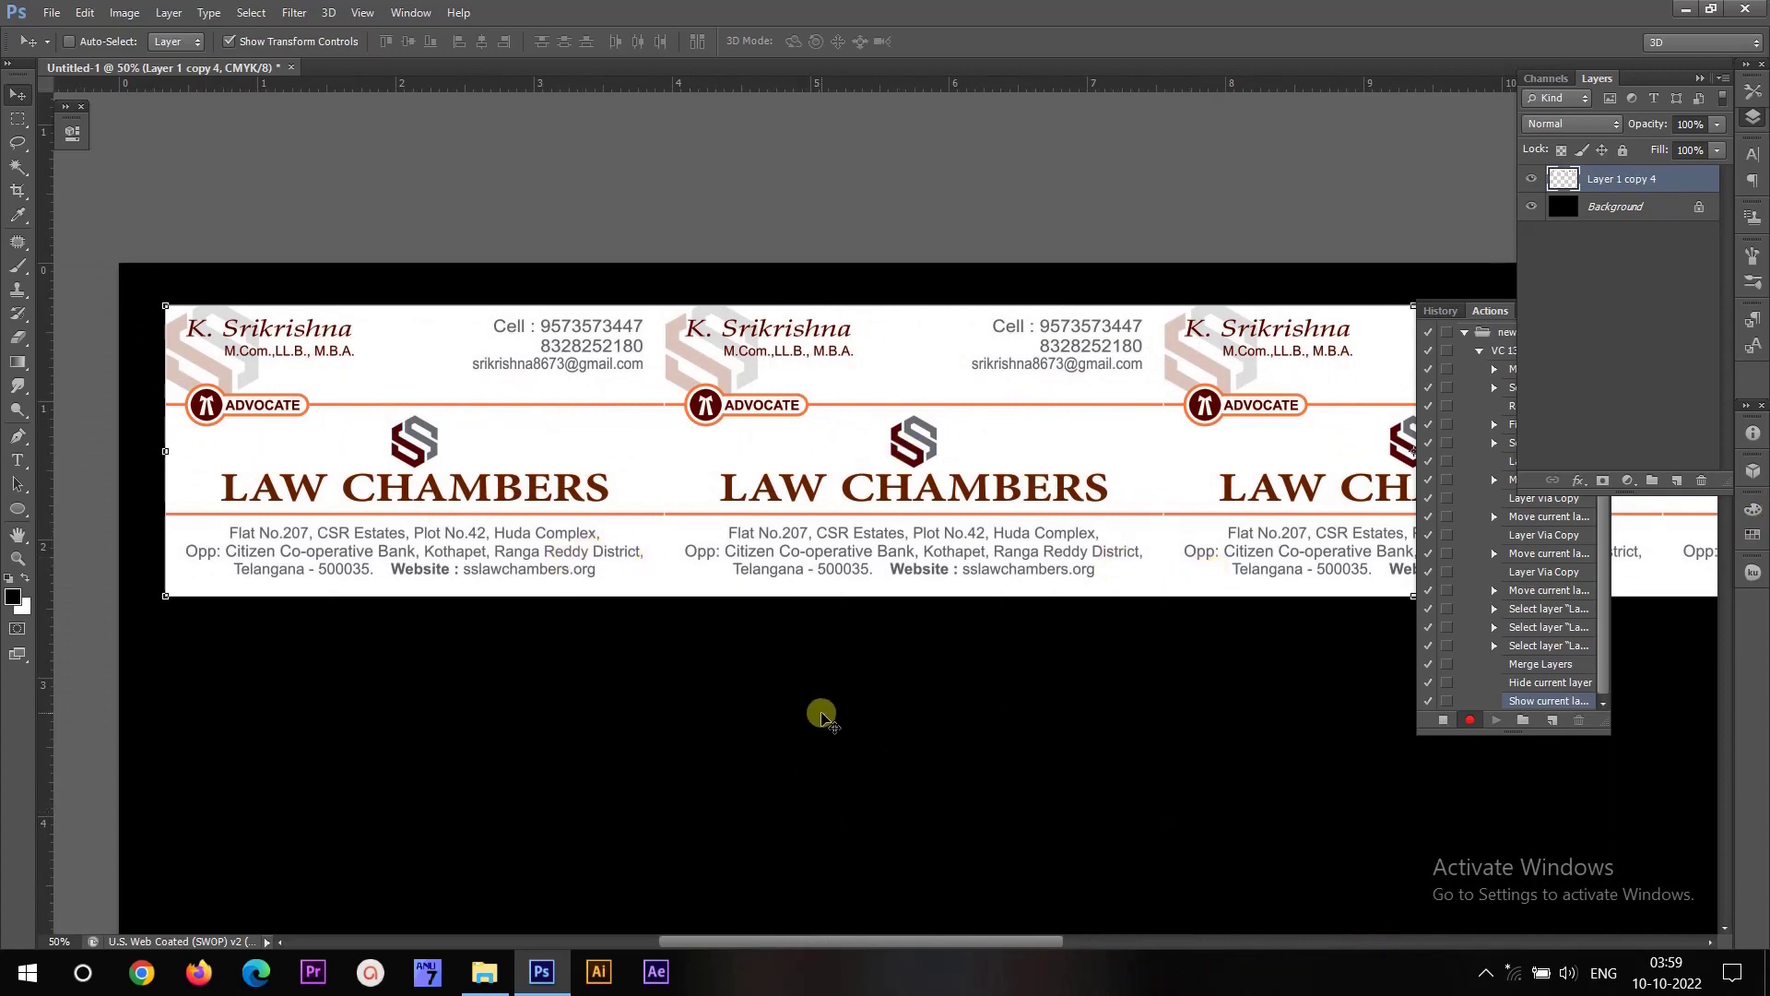
key("ctrl+j")
left_click_drag(977, 343, 983, 640)
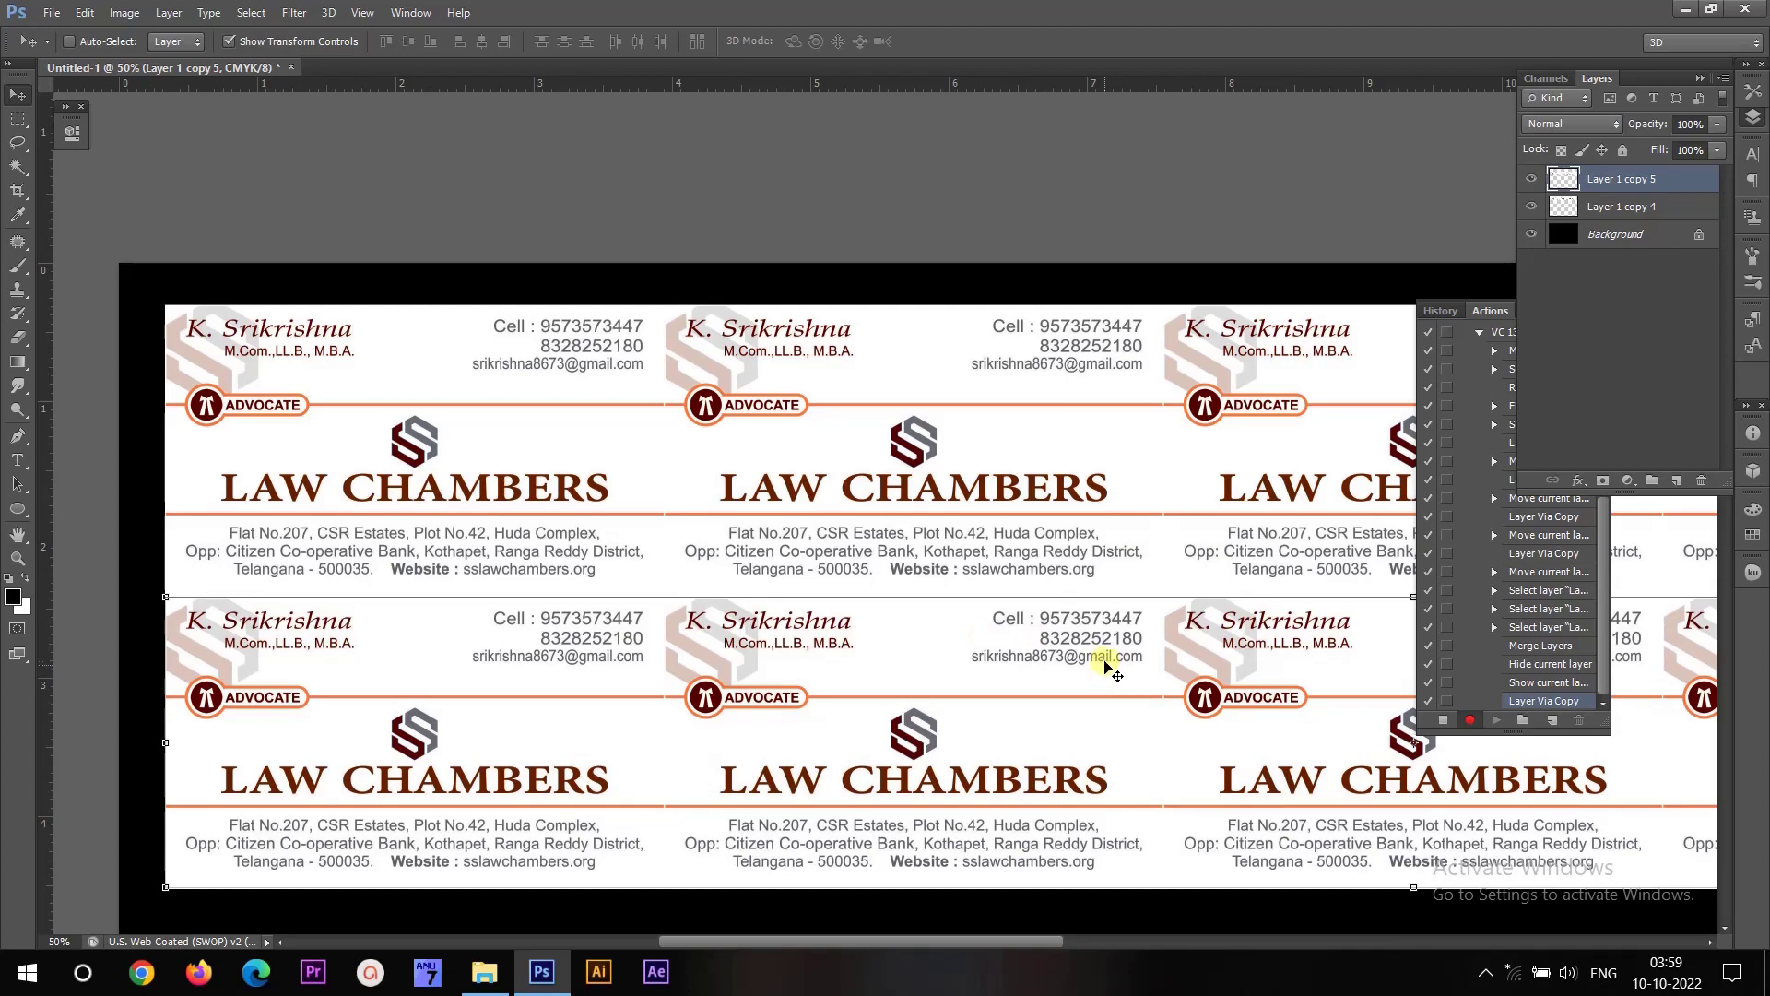
key("ctrl+minus")
key("ctrl+j")
left_click_drag(1106, 662, 1069, 786)
scroll(1070, 786, "down", 3)
key("ctrl+j")
left_click_drag(1123, 465, 1123, 610)
key("ctrl+j")
left_click_drag(931, 714, 913, 856)
scroll(965, 739, "down", 3)
key("ctrl+j")
left_click_drag(936, 627, 935, 772)
scroll(936, 773, "right", 3)
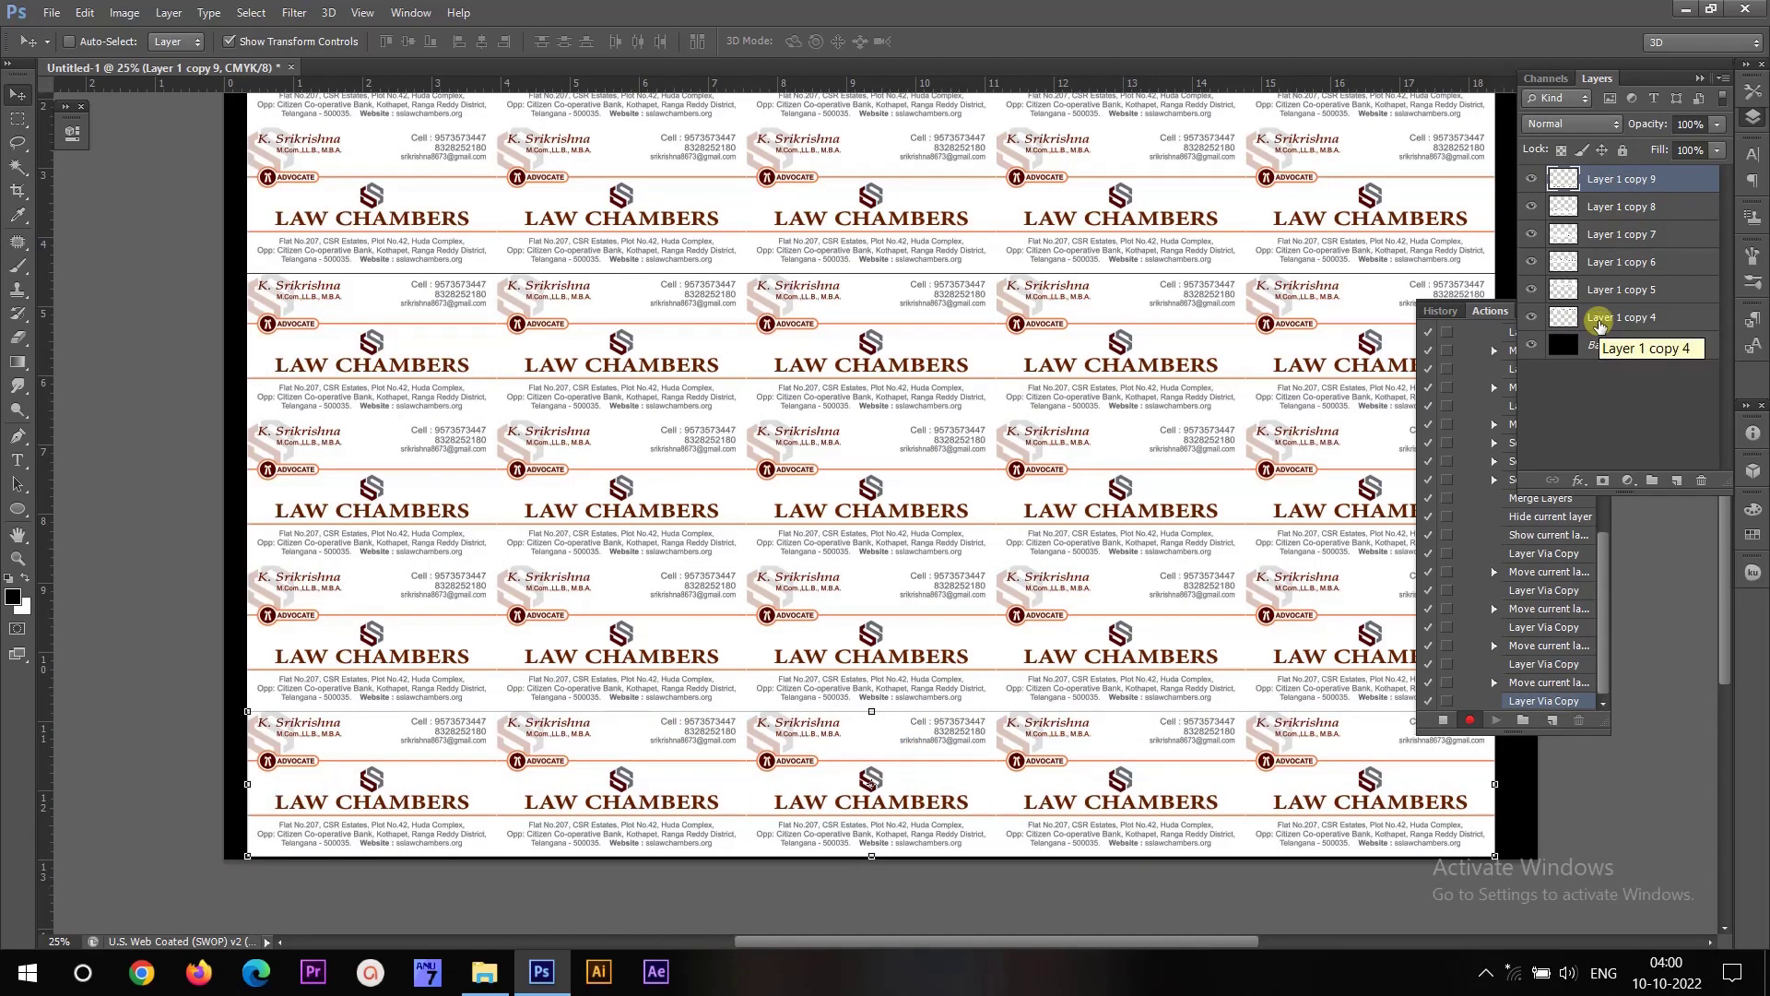
Merge the six card-row layers into one and centre it horizontally and vertically on the whole sheet.
left_click(1600, 318, "shift")
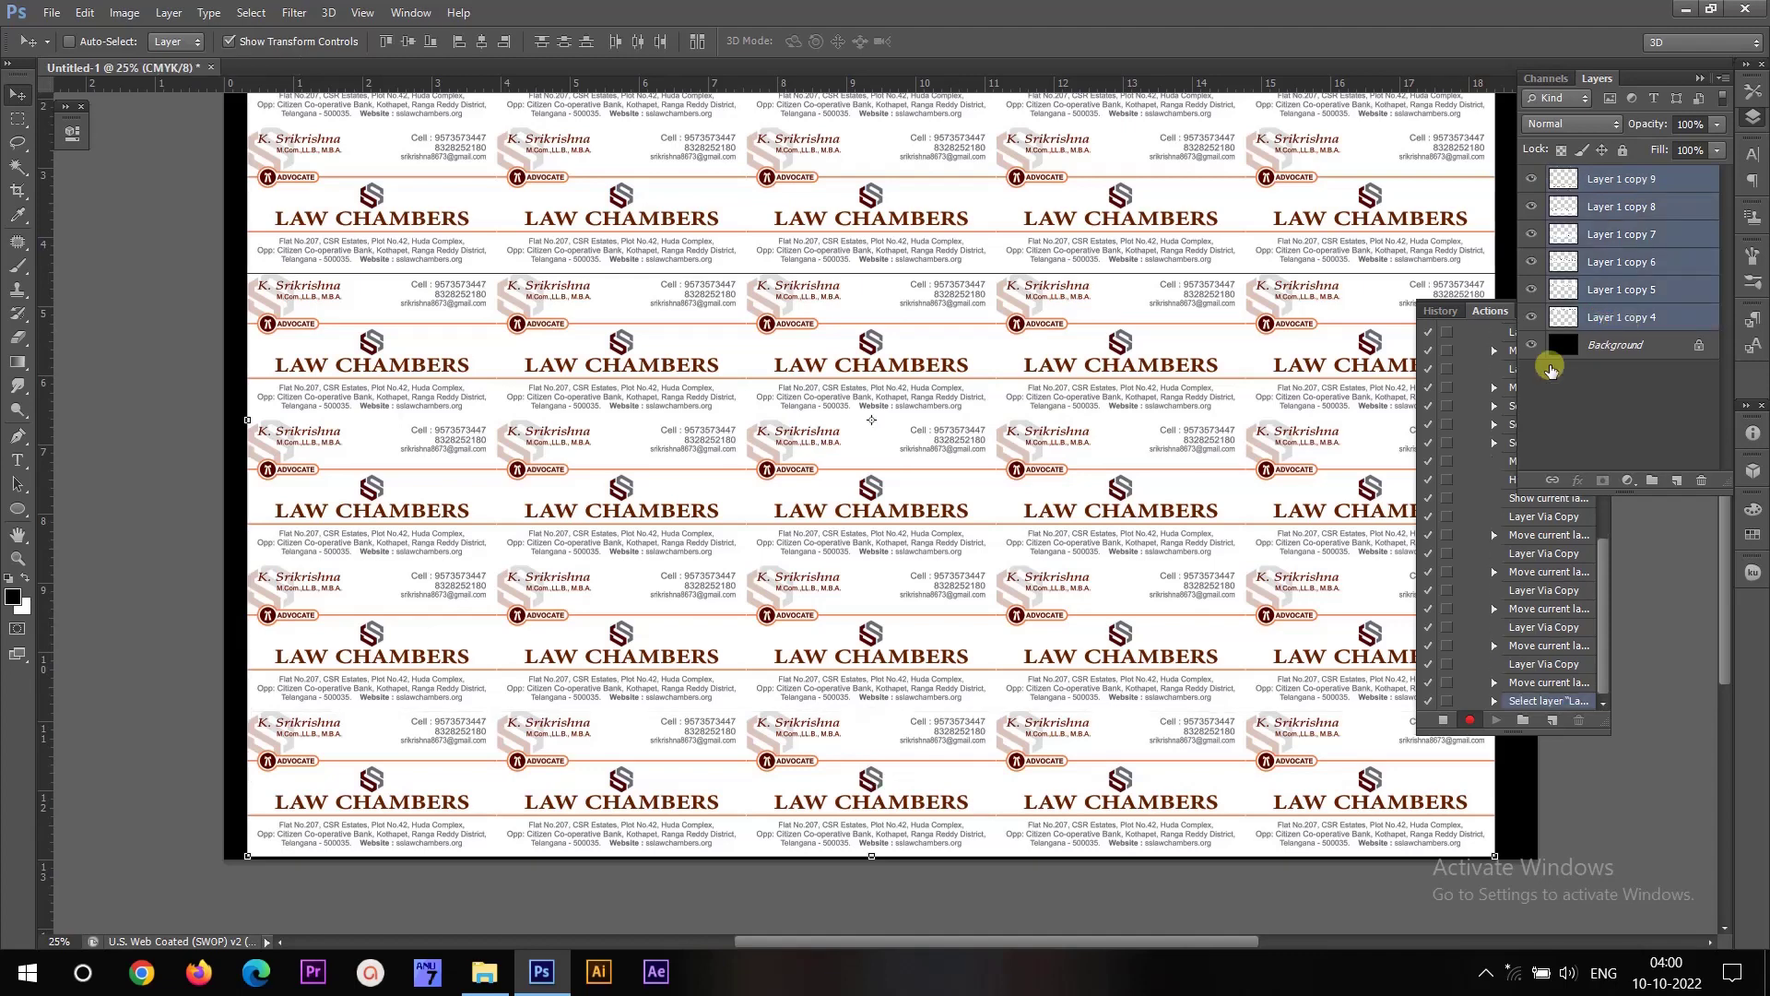
key("ctrl+e")
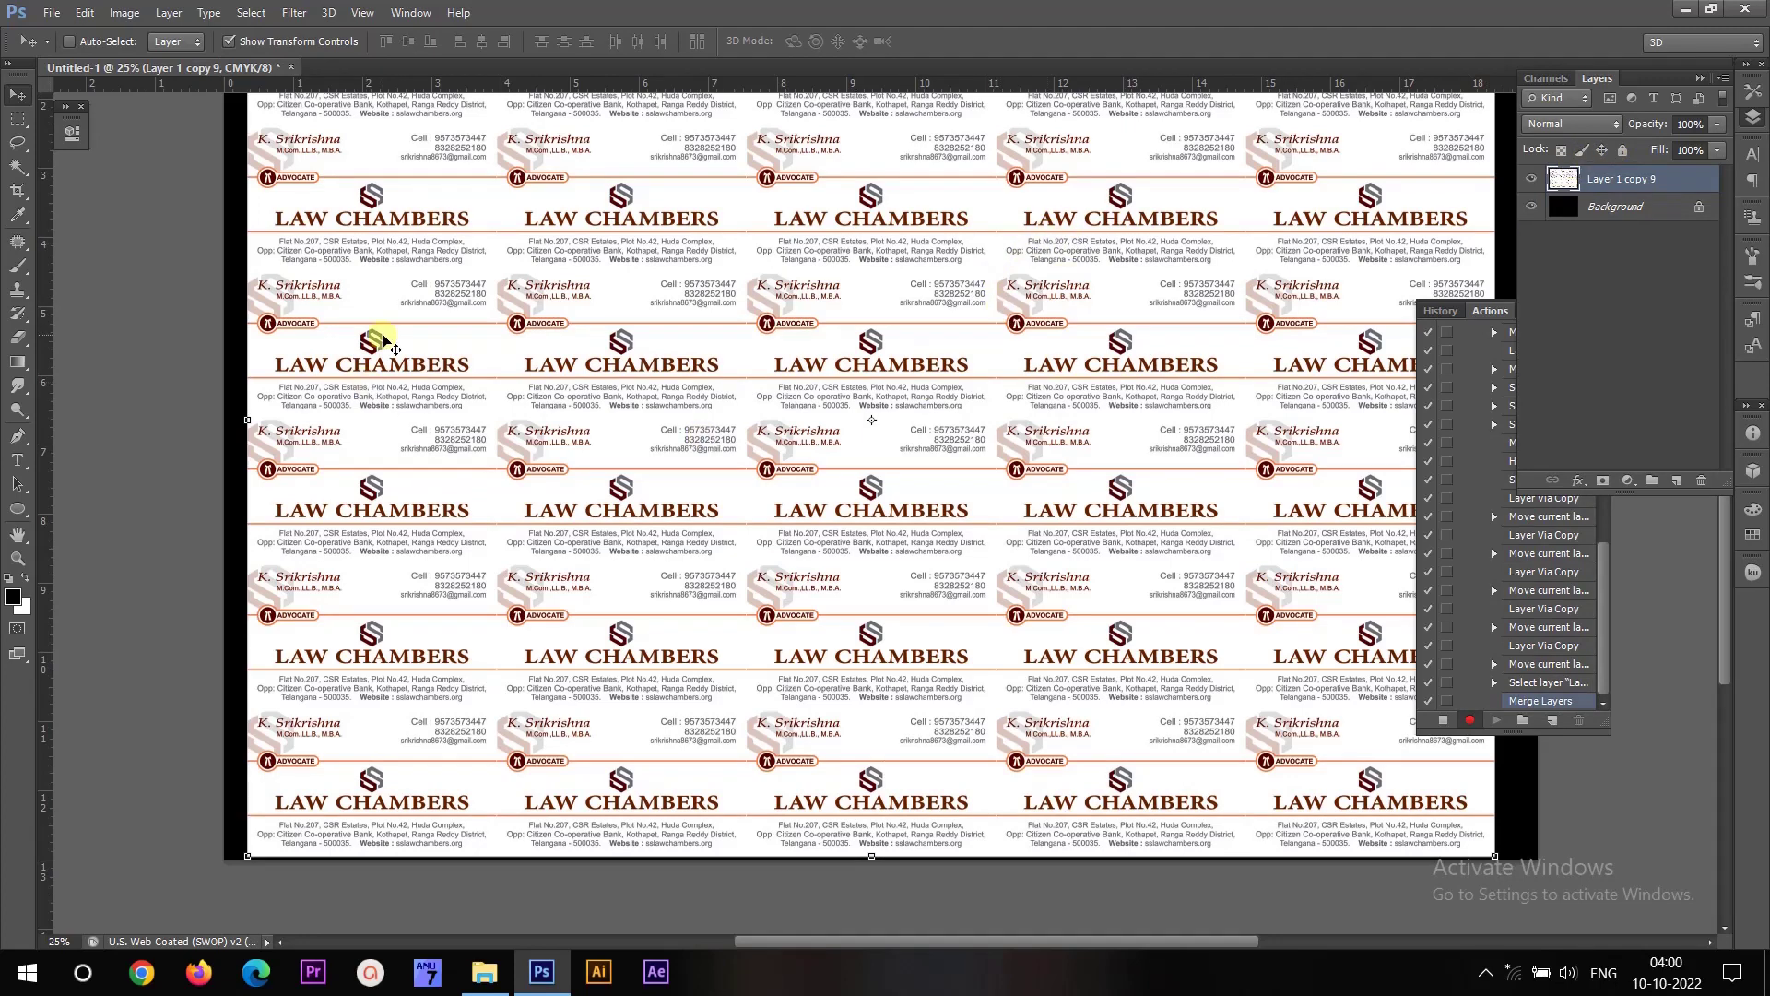
key("ctrl+a")
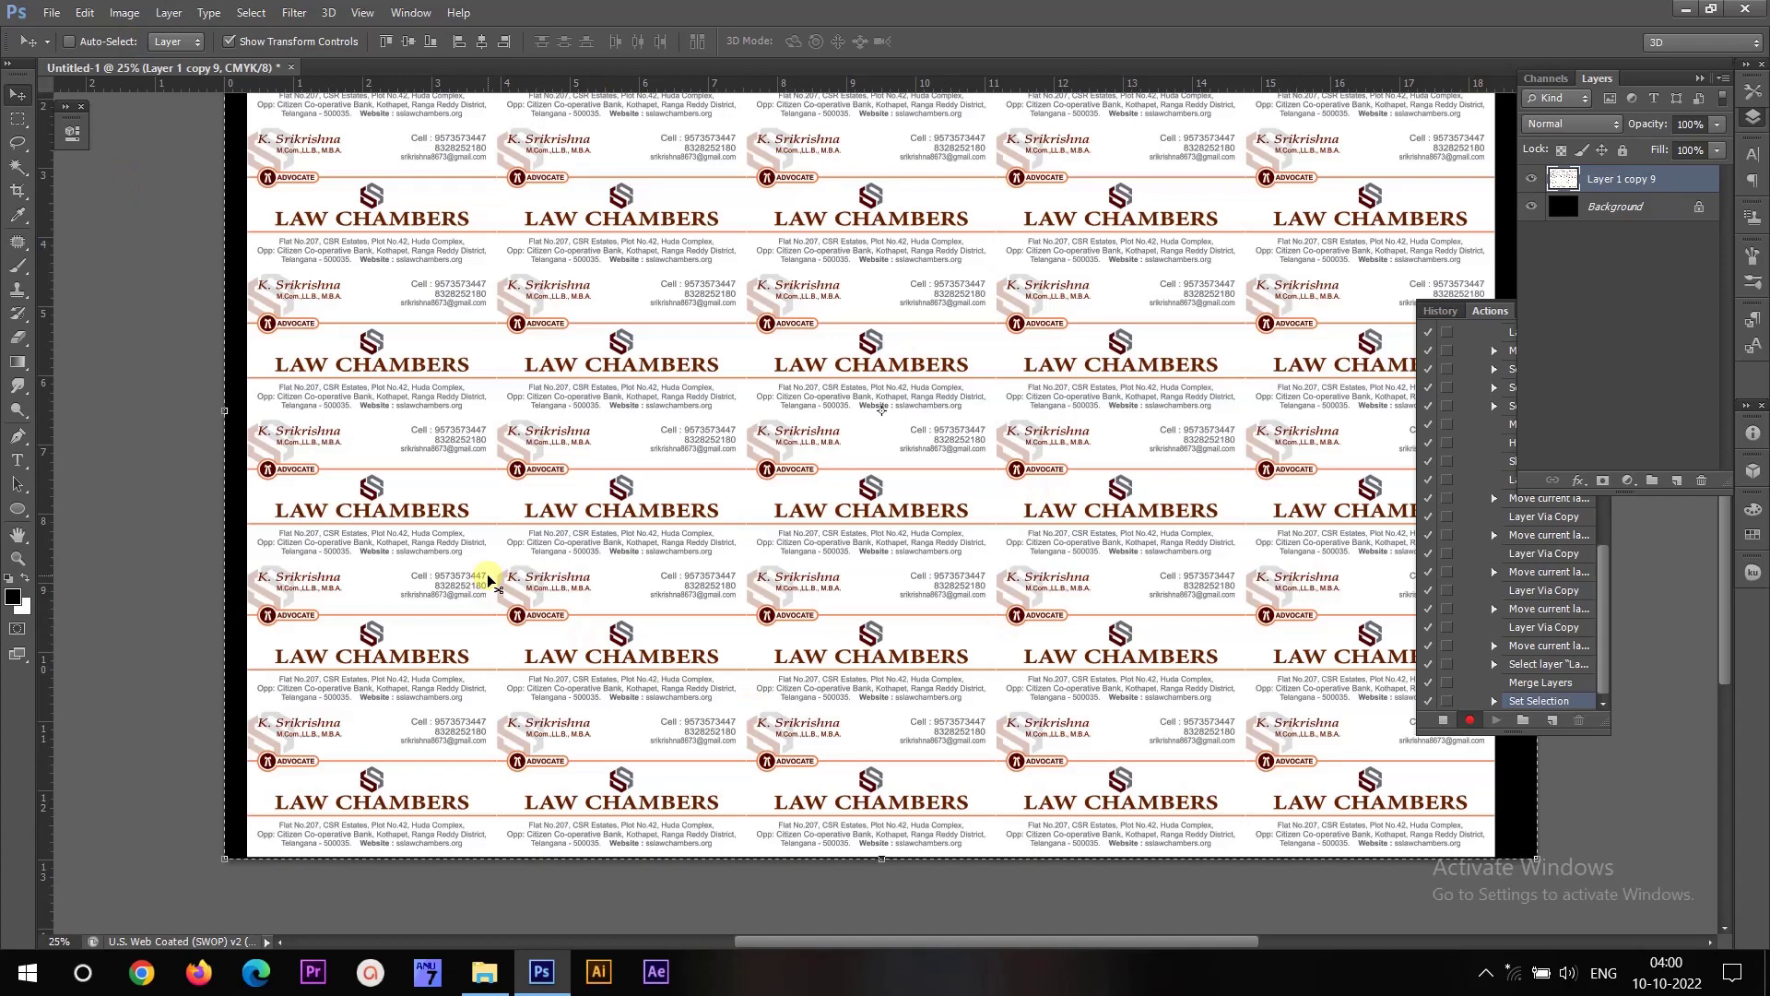
left_click(481, 42)
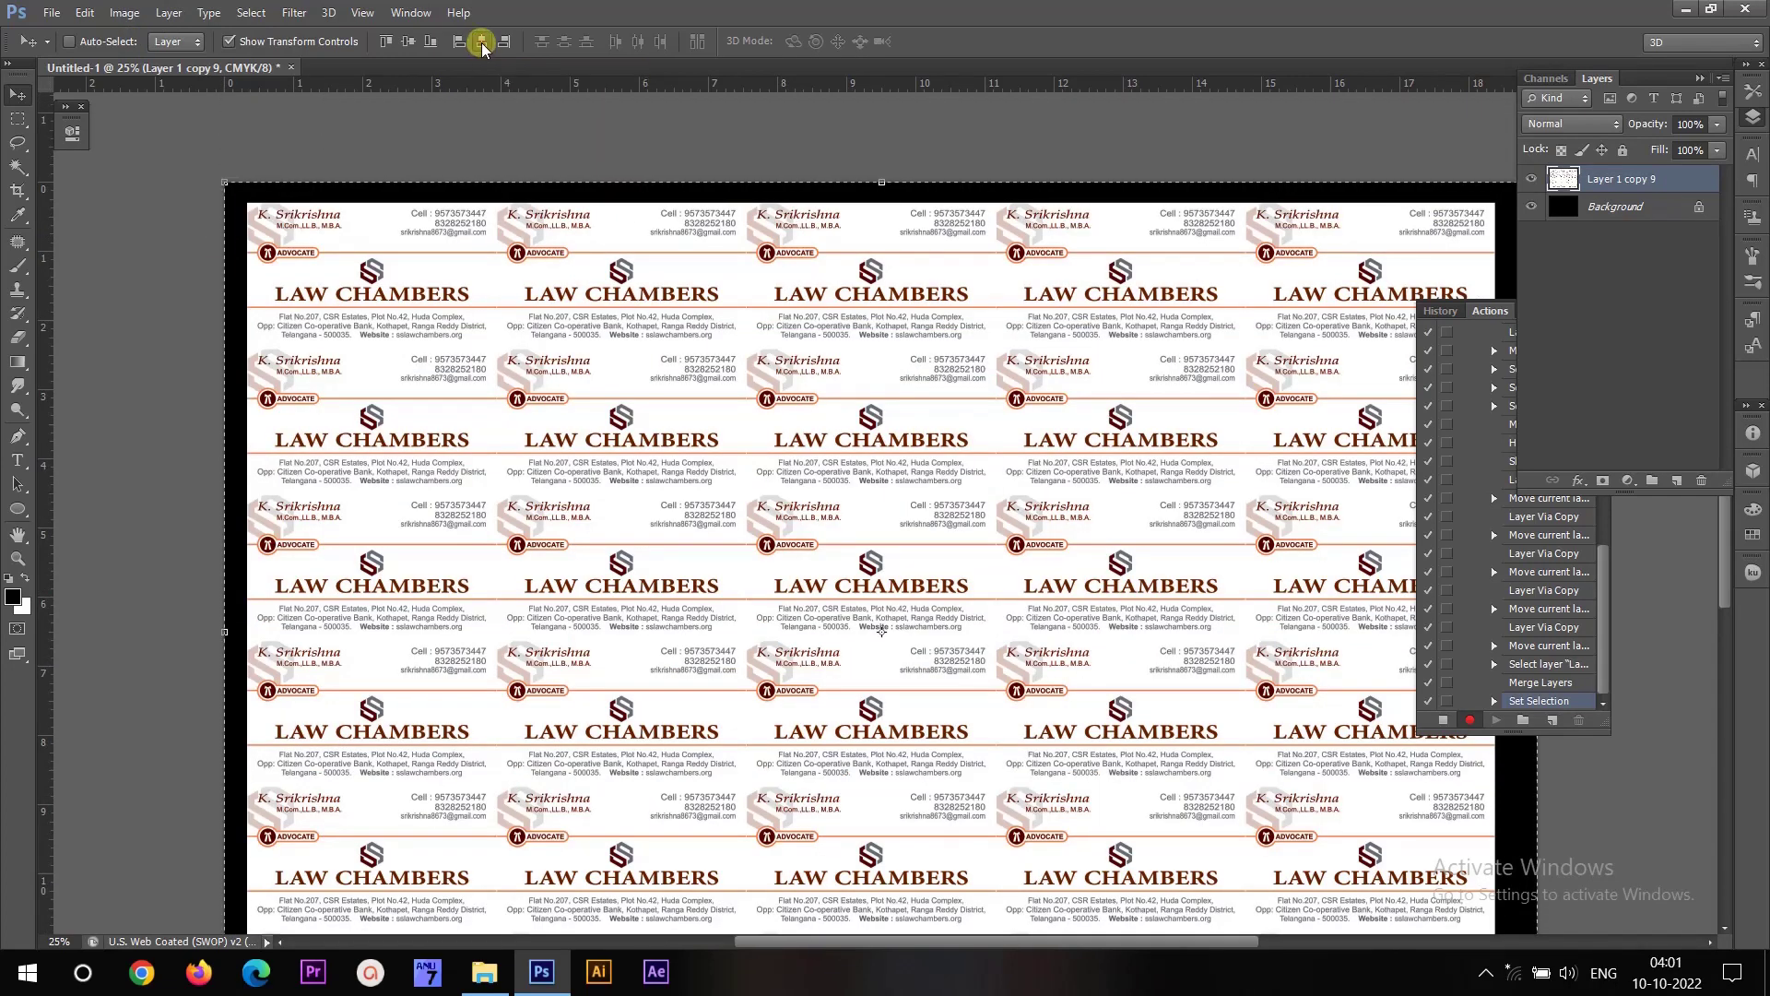
left_click(406, 42)
left_click(407, 44)
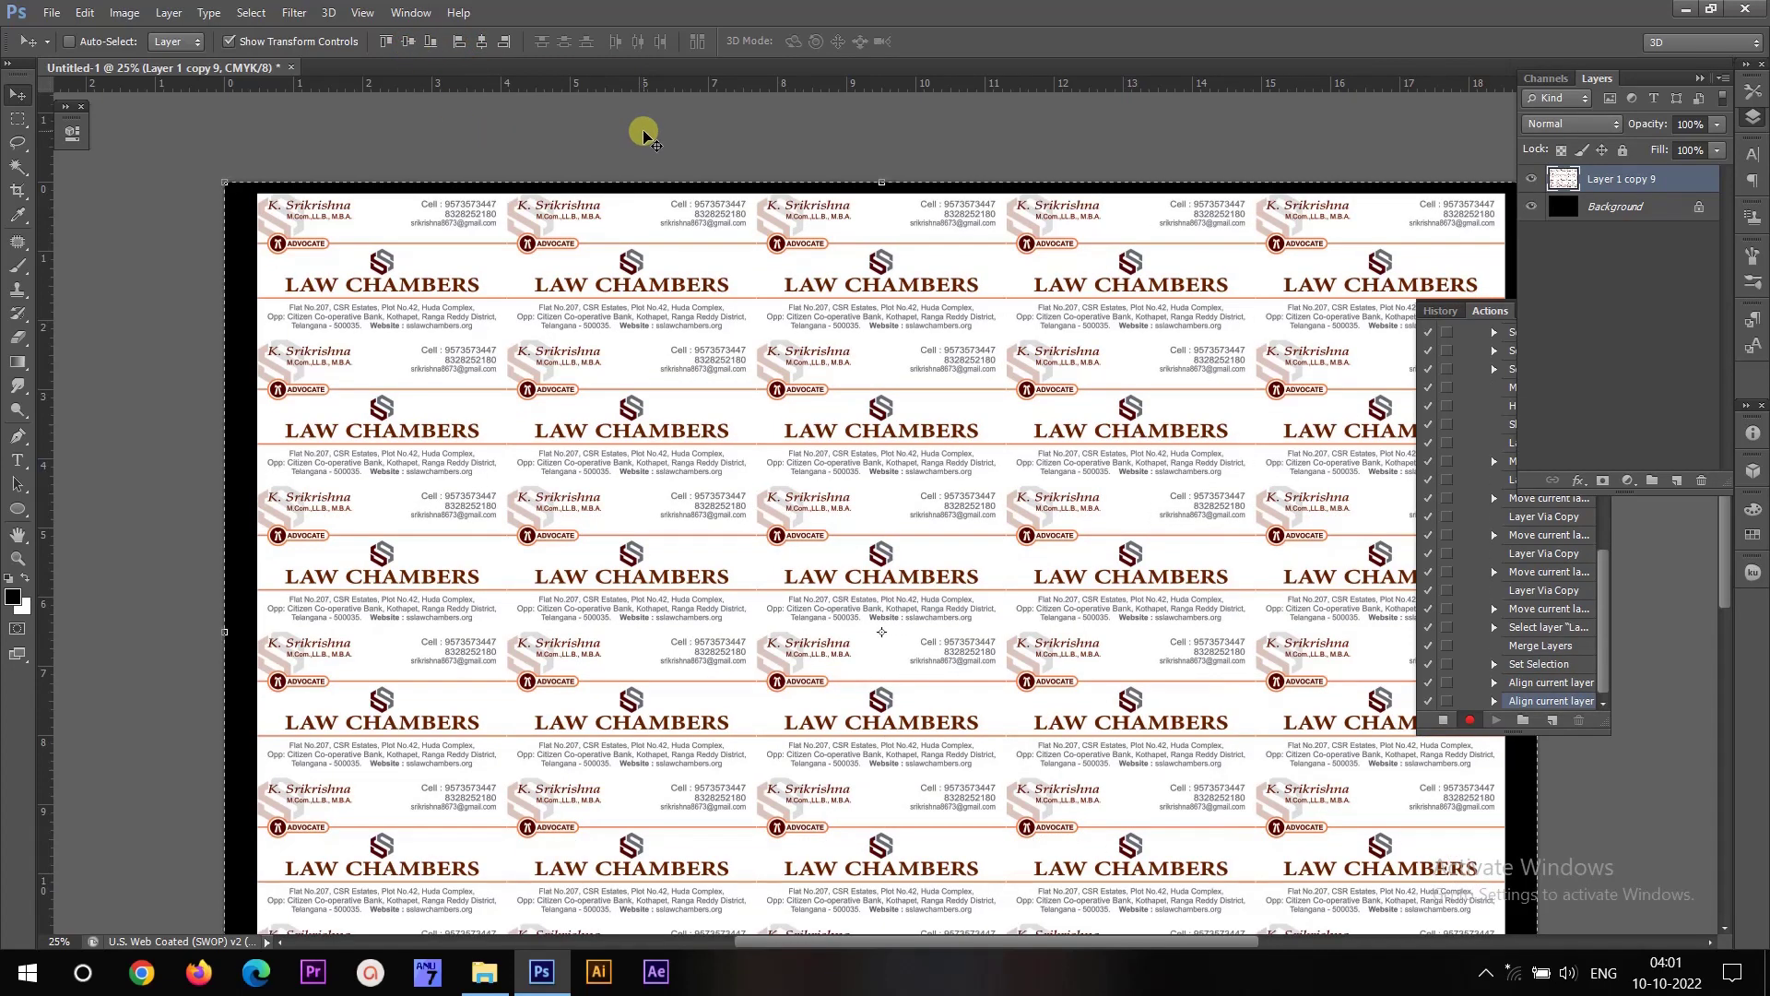
key("ctrl+d")
scroll(1190, 643, "down", 1)
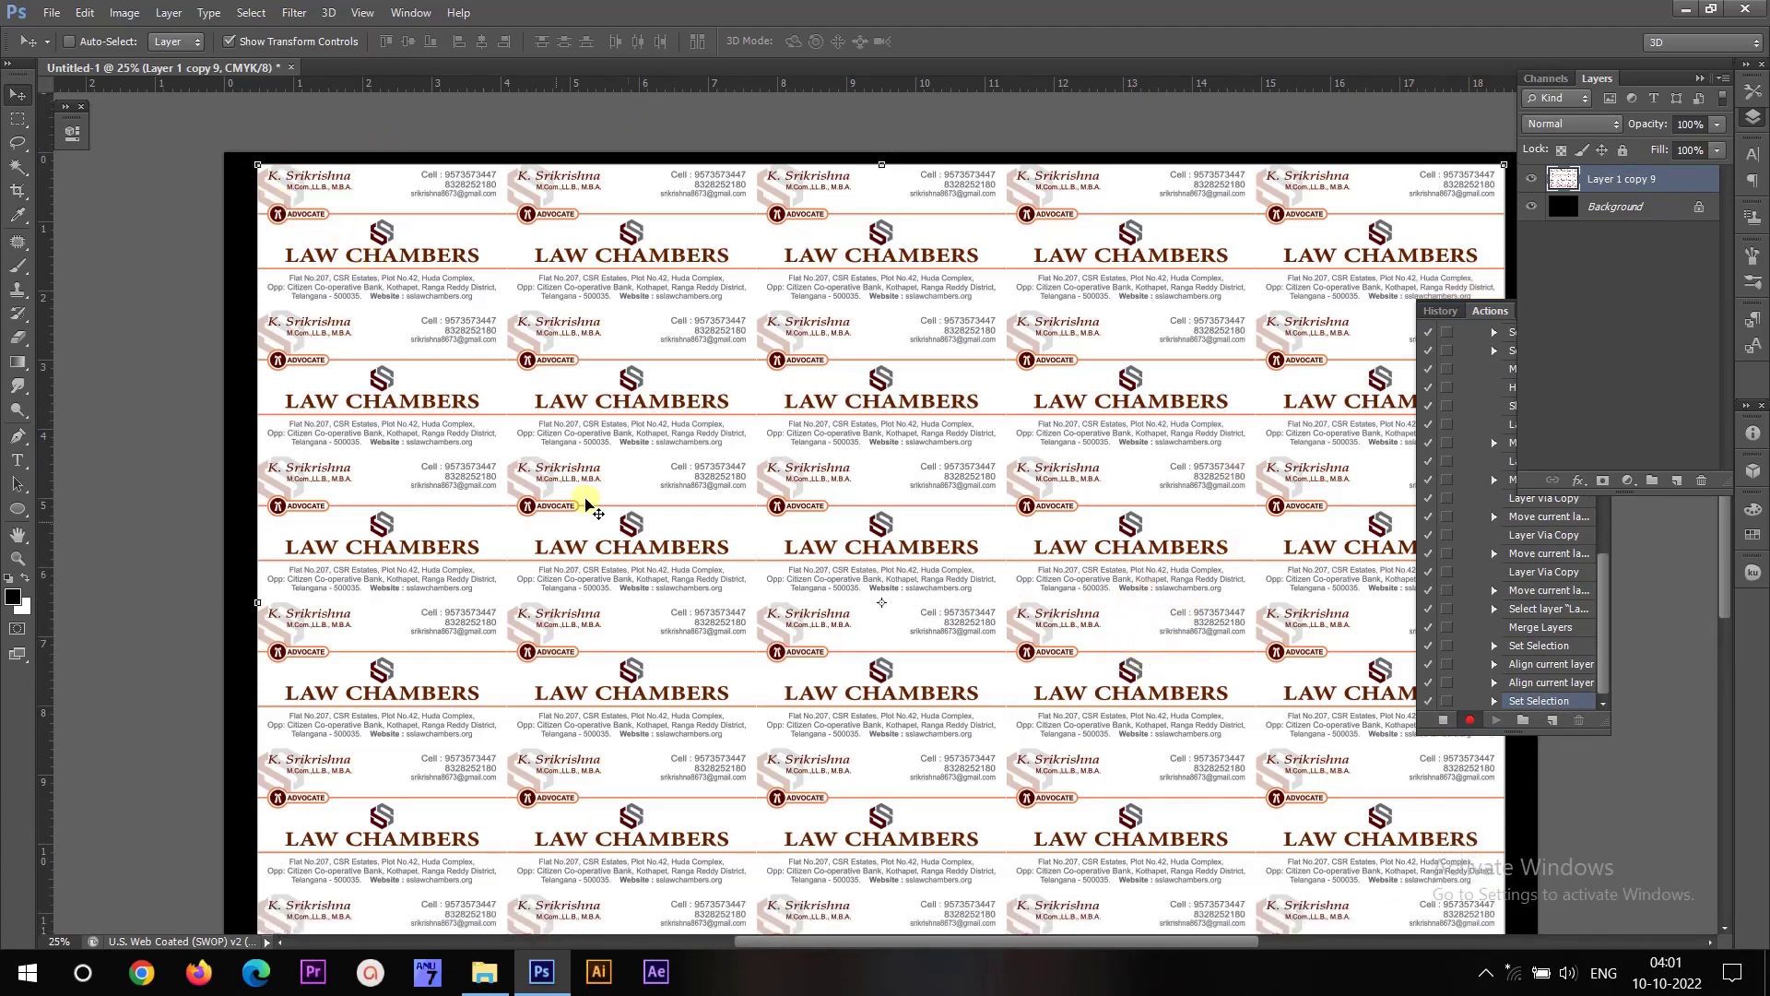
Fill the Background layer with the white background colour and add a new empty layer above it.
left_click(1625, 208)
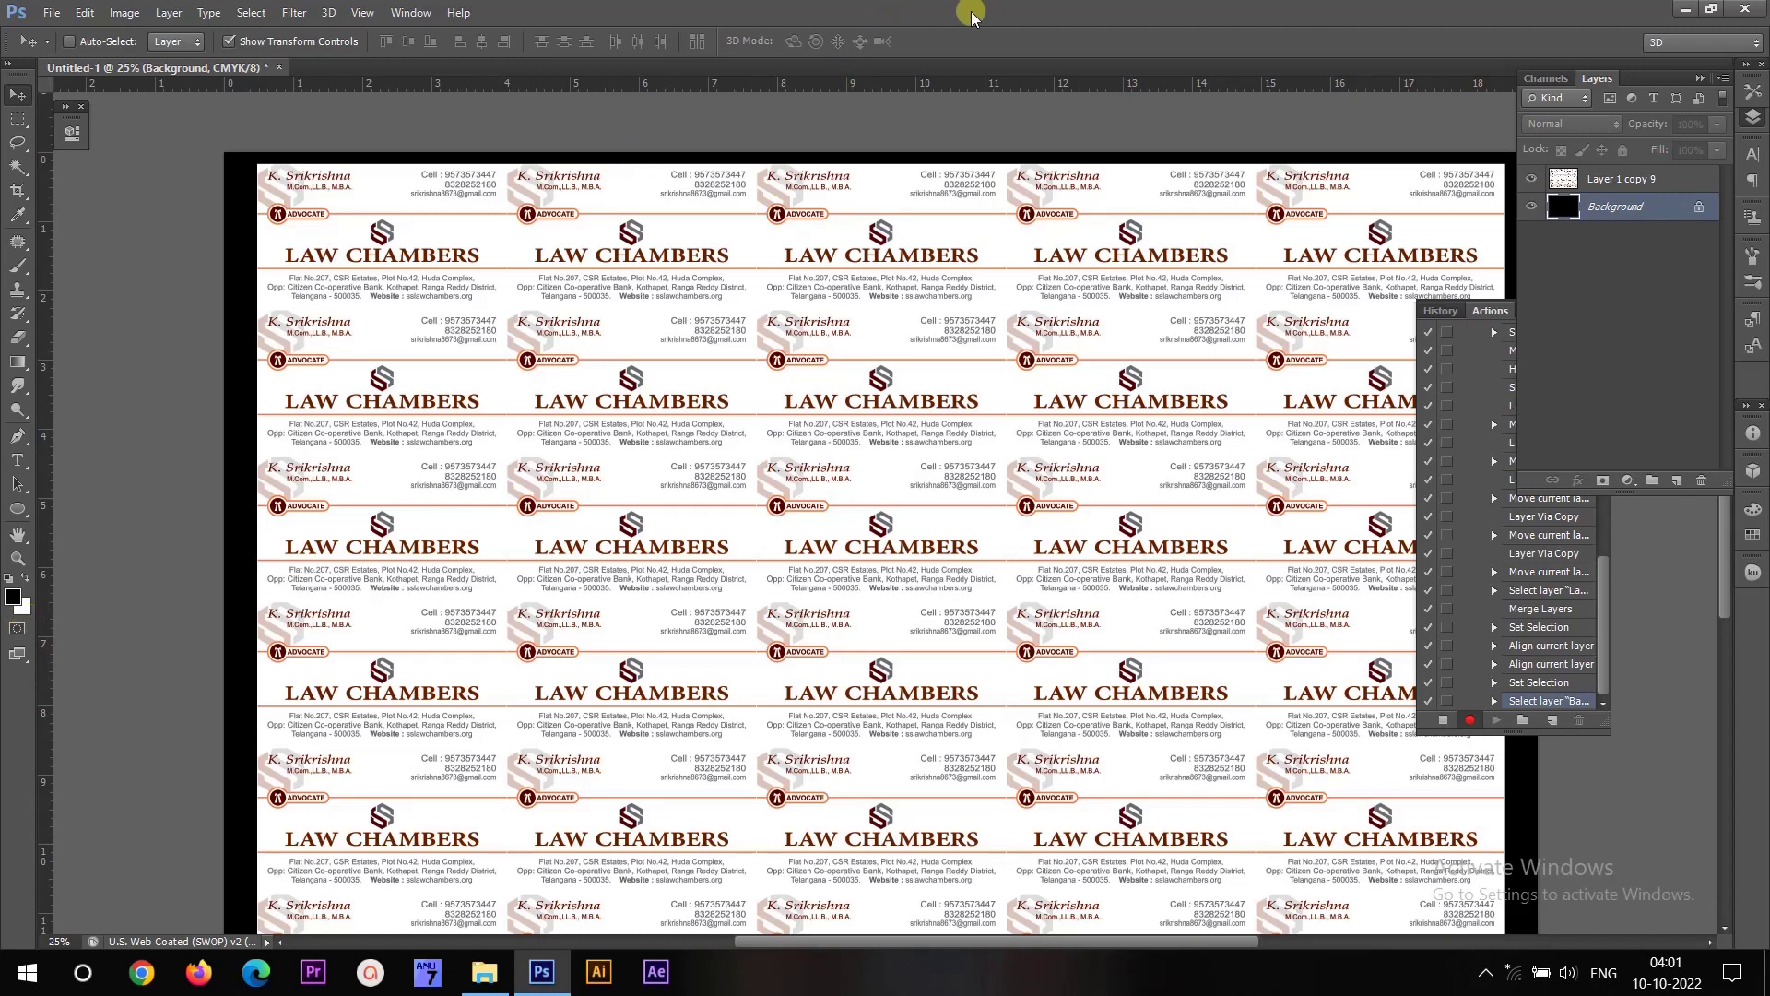
key("ctrl+BackSpace")
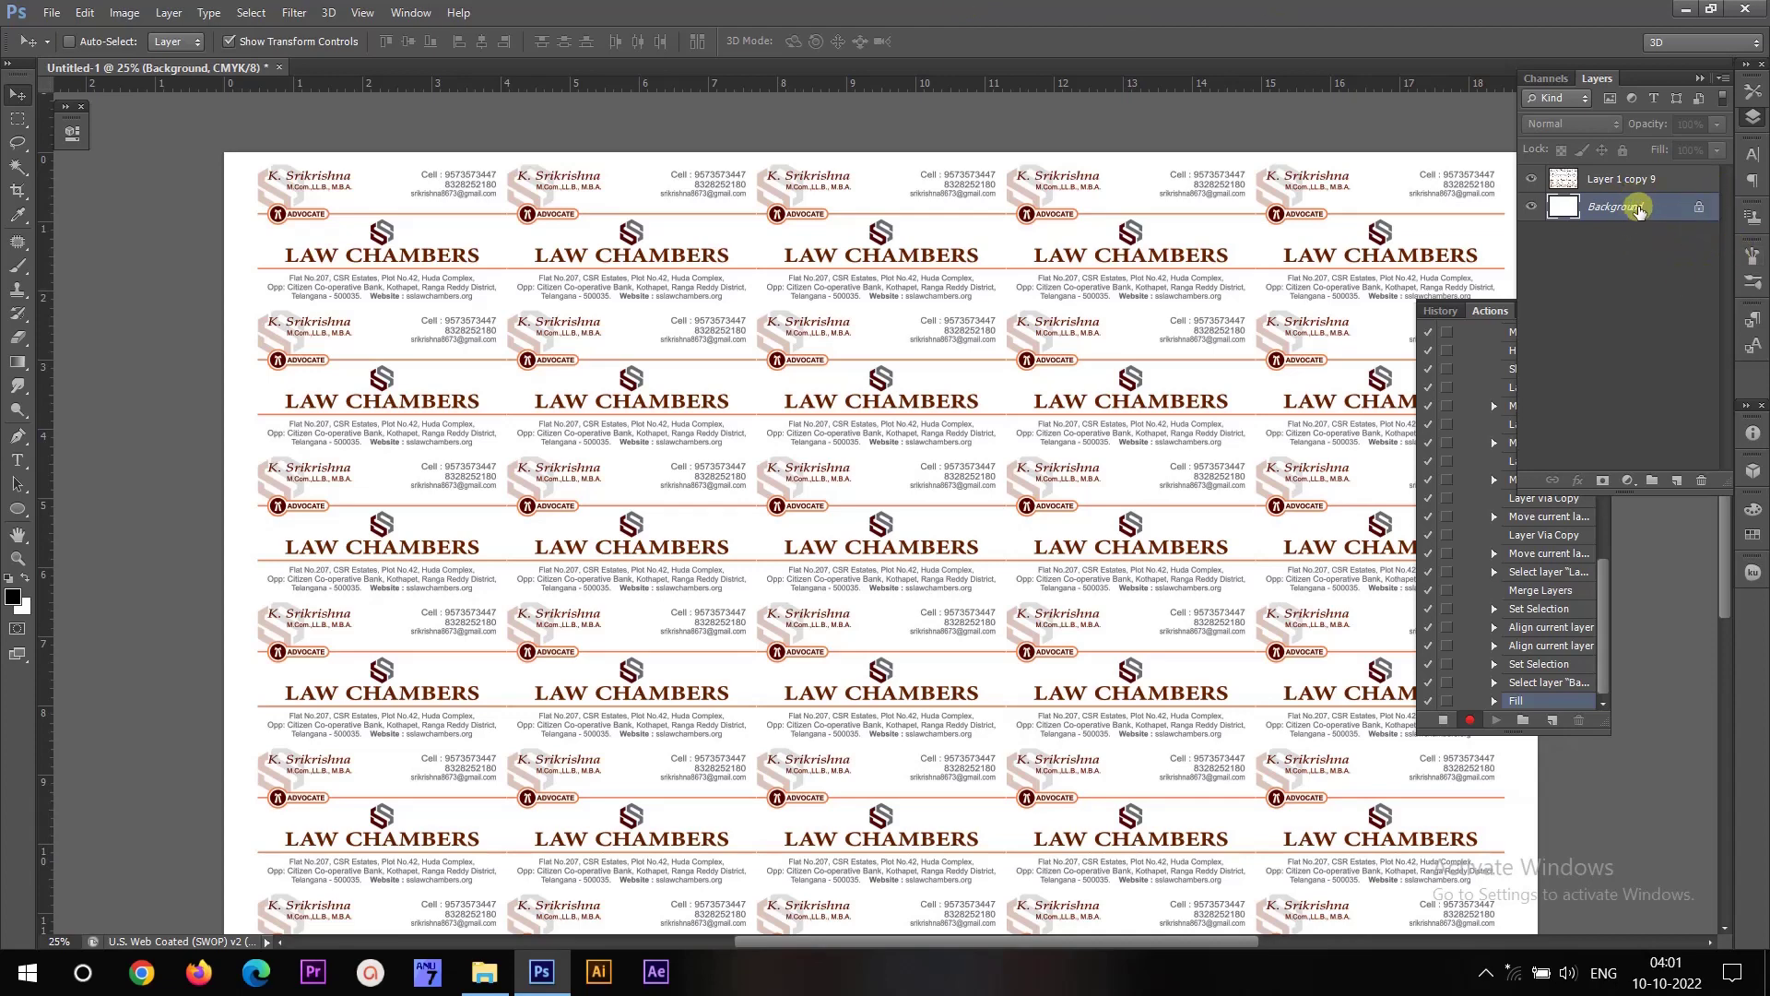
left_click(1677, 481)
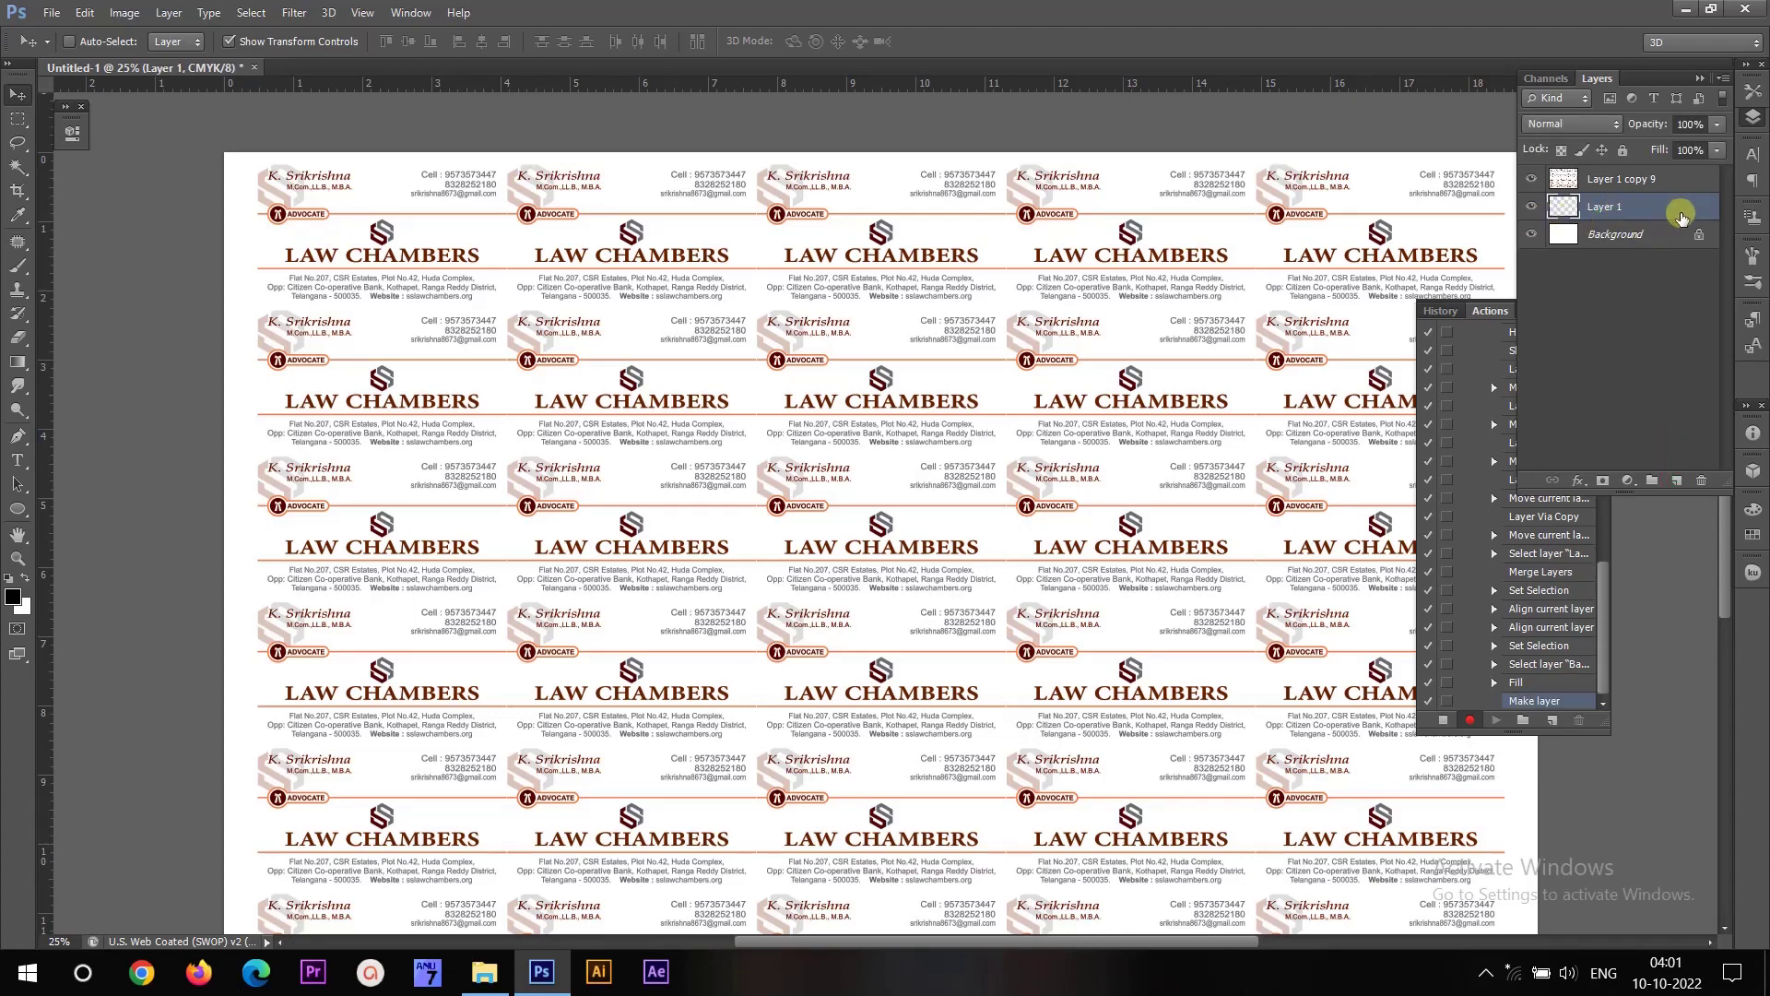
Create a thin black vertical line in the sheet's left margin by filling a Single Column Marquee selection on Layer 1, and deselect.
left_click(18, 119)
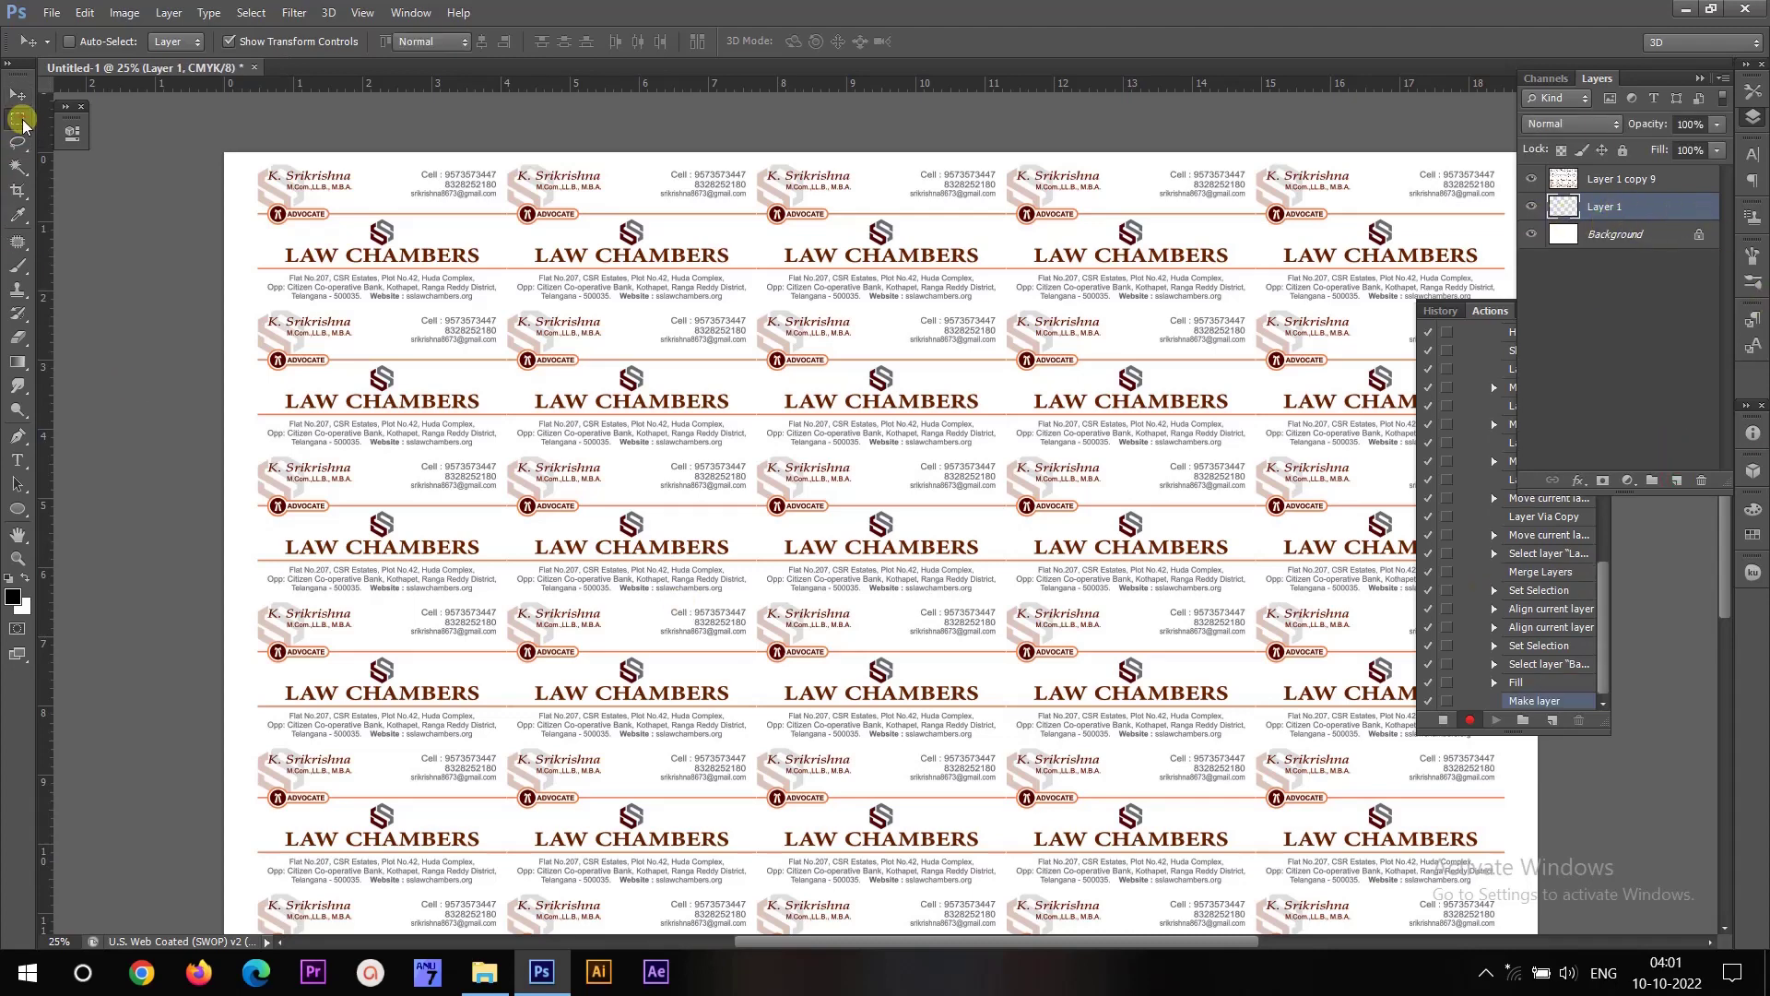
left_click(20, 121)
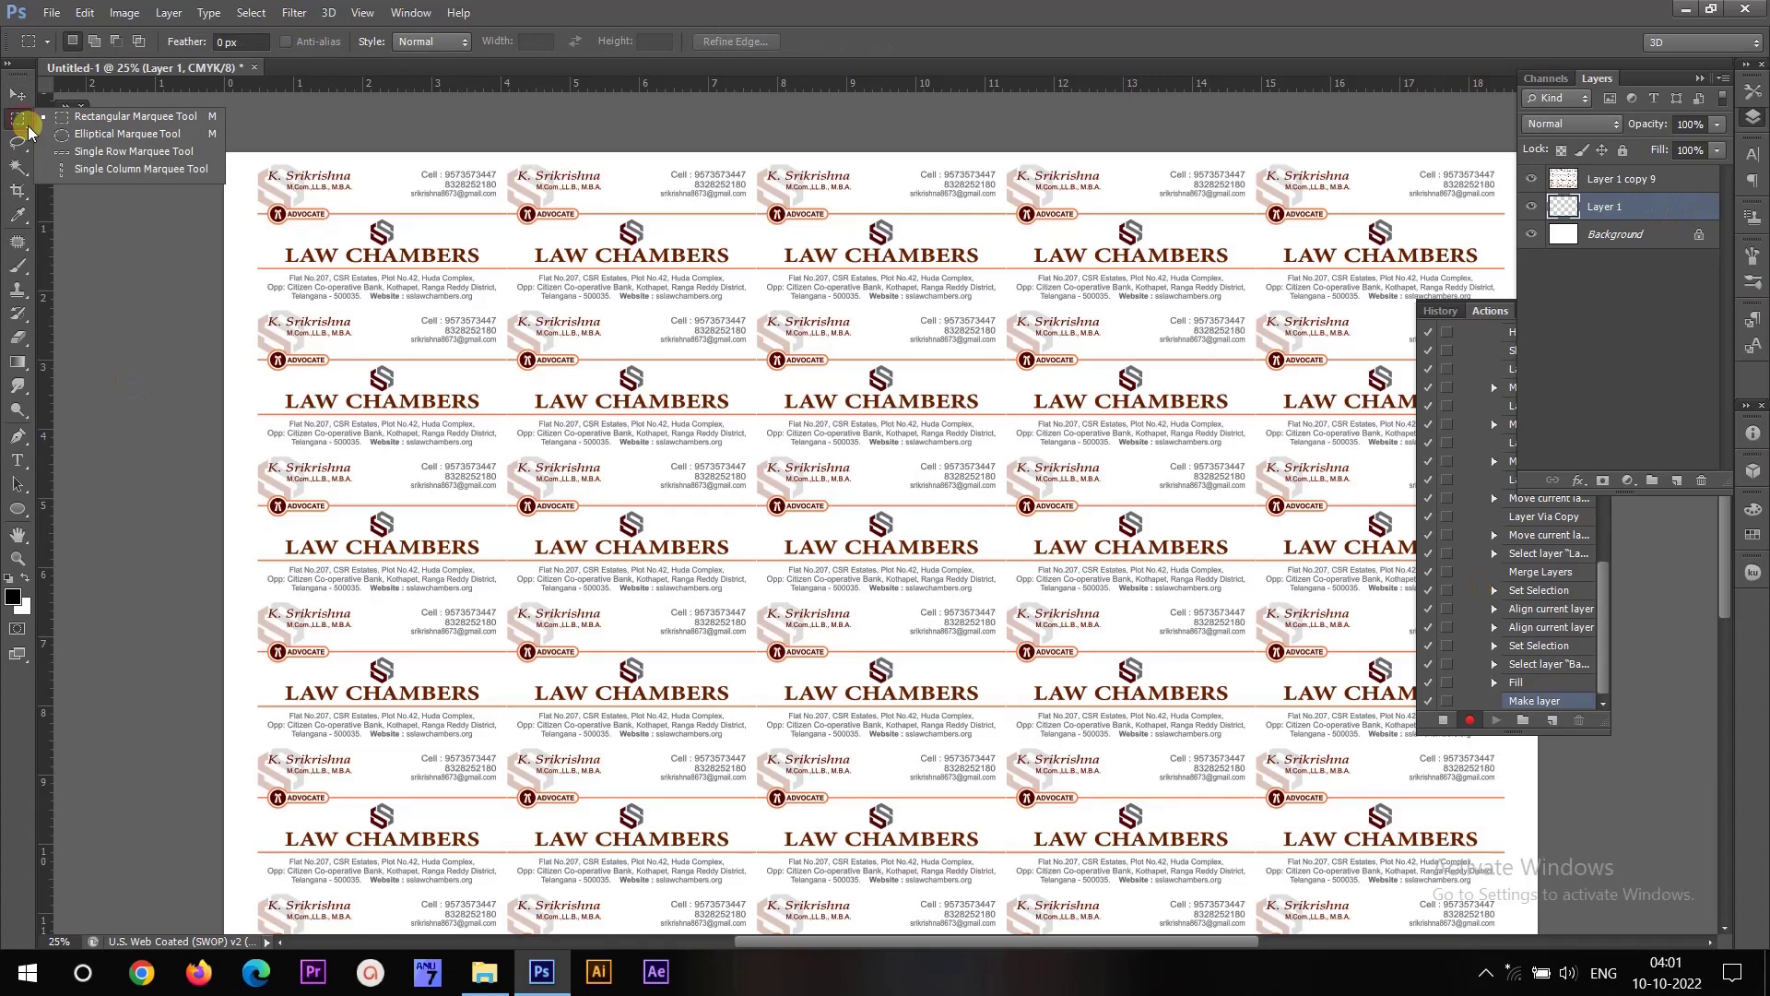
left_click(98, 172)
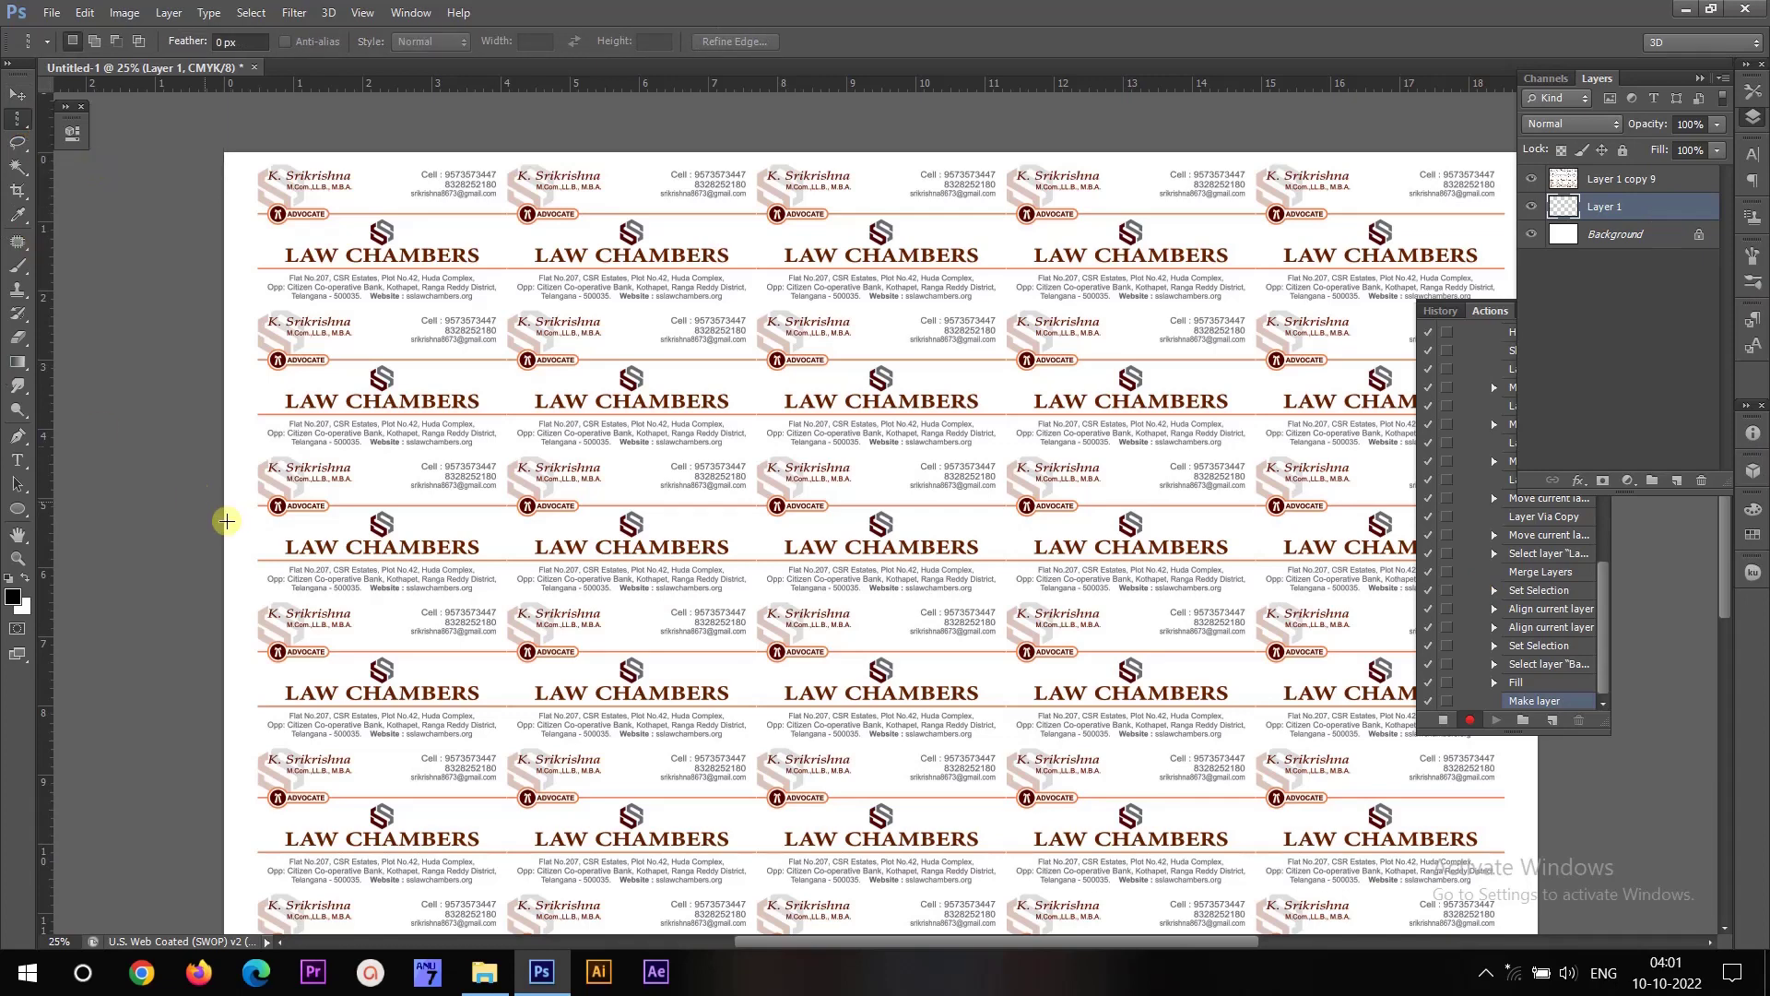
left_click(239, 381)
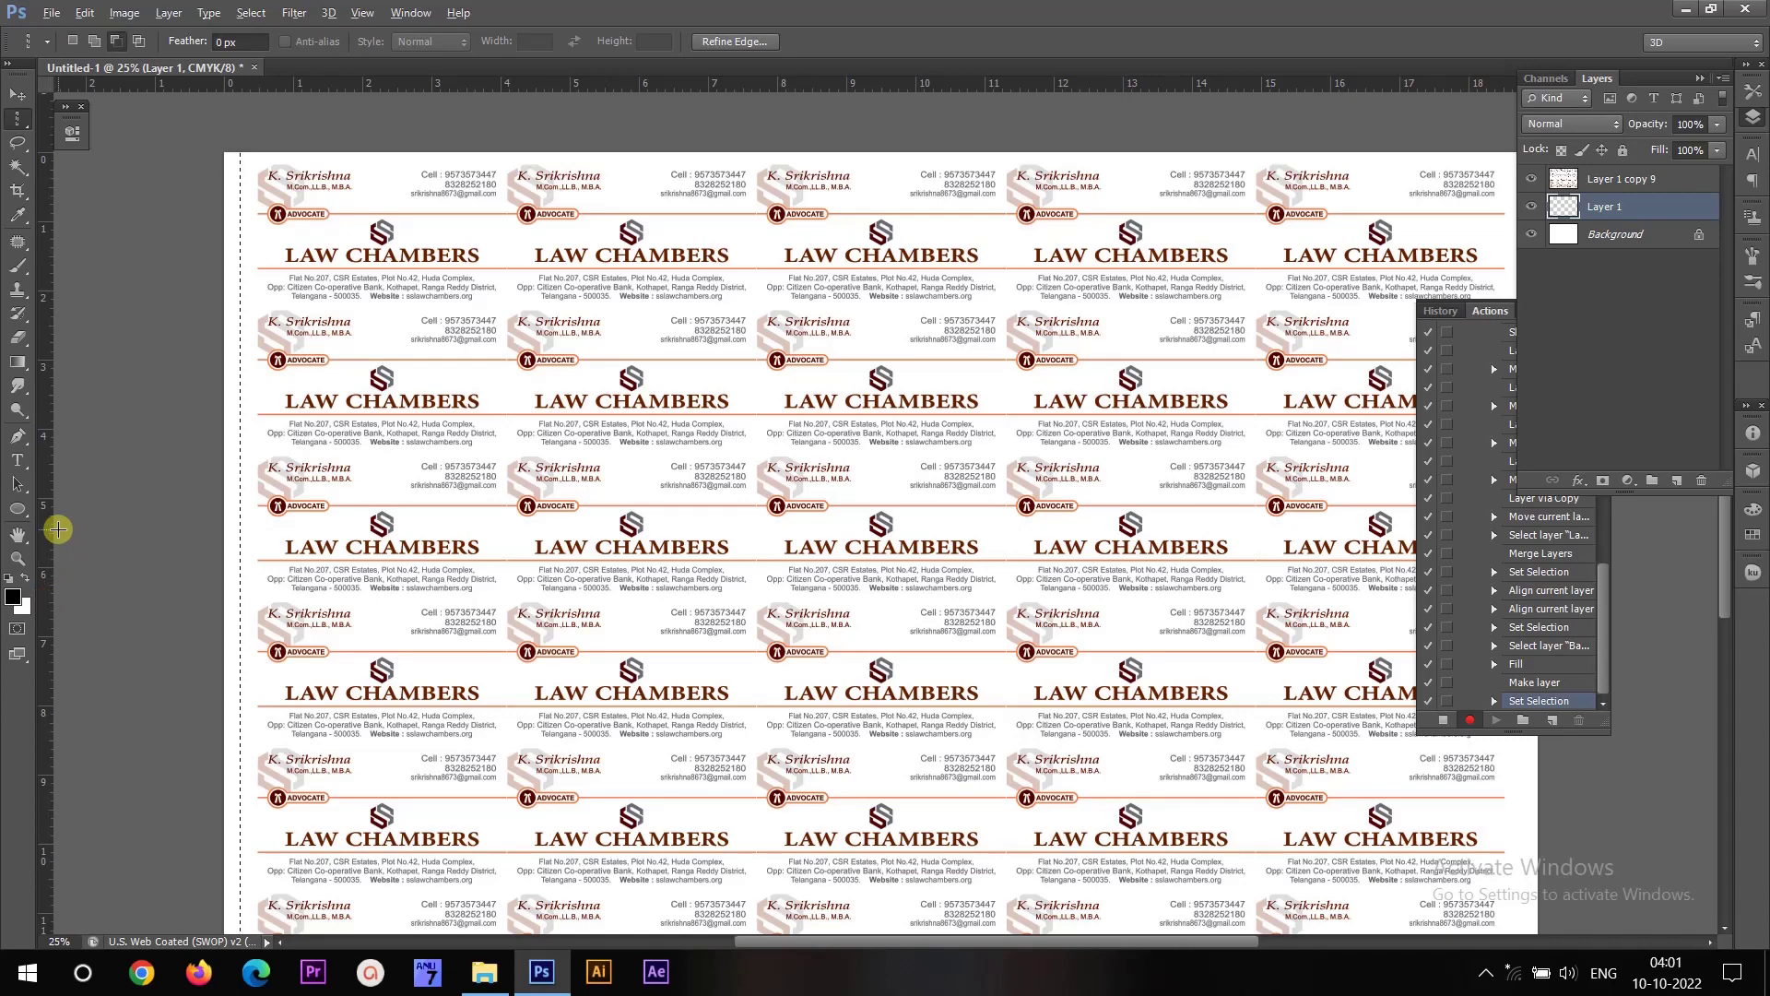
key("alt+BackSpace")
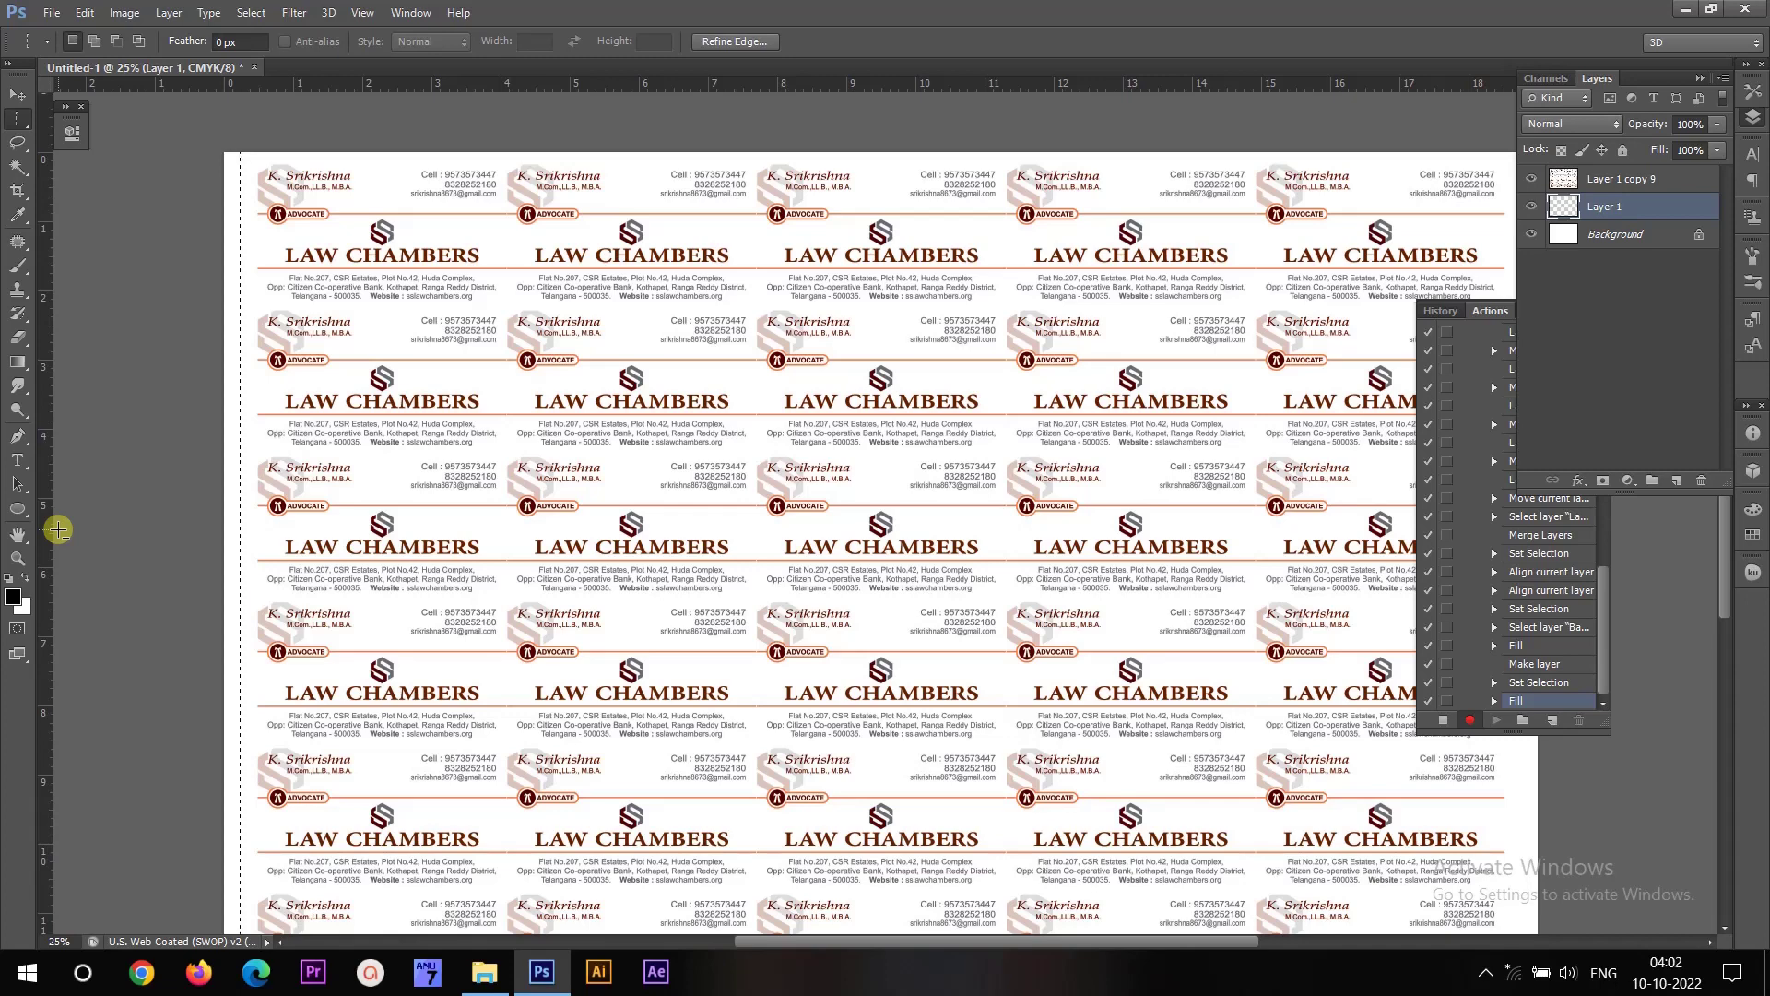
key("ctrl+d")
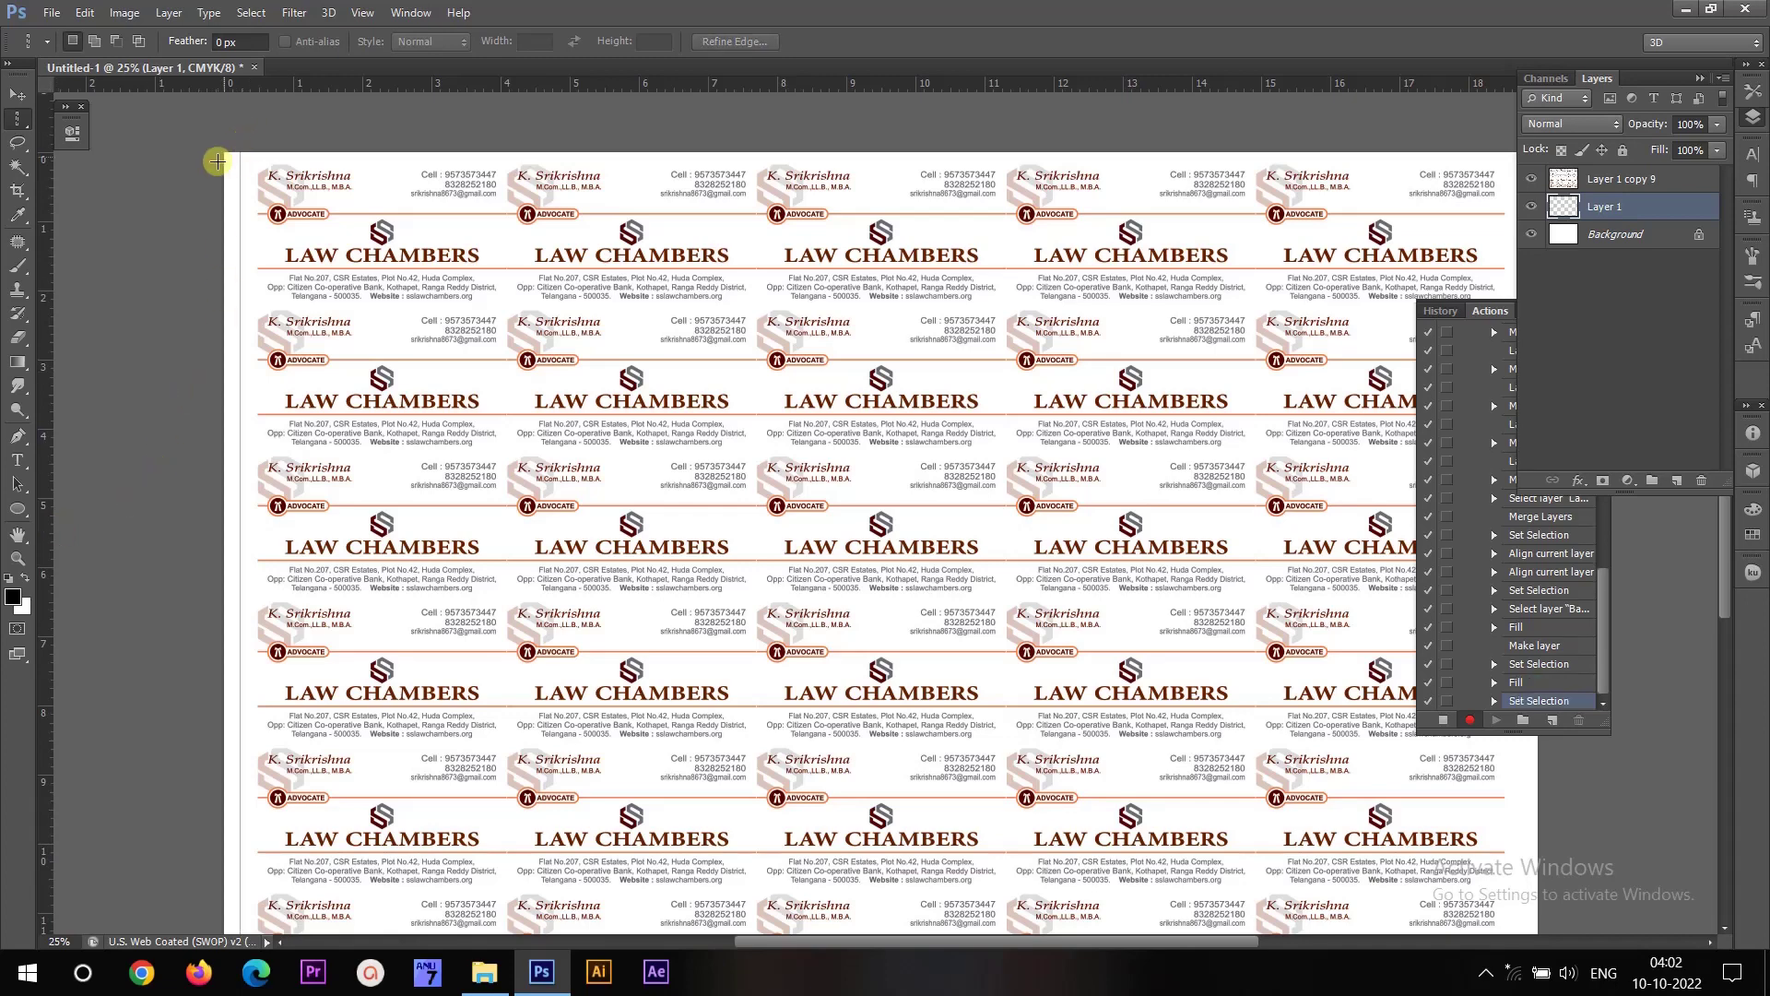
Move the vertical line onto the left edge of the card grid and check its alignment up close.
left_click(7, 90)
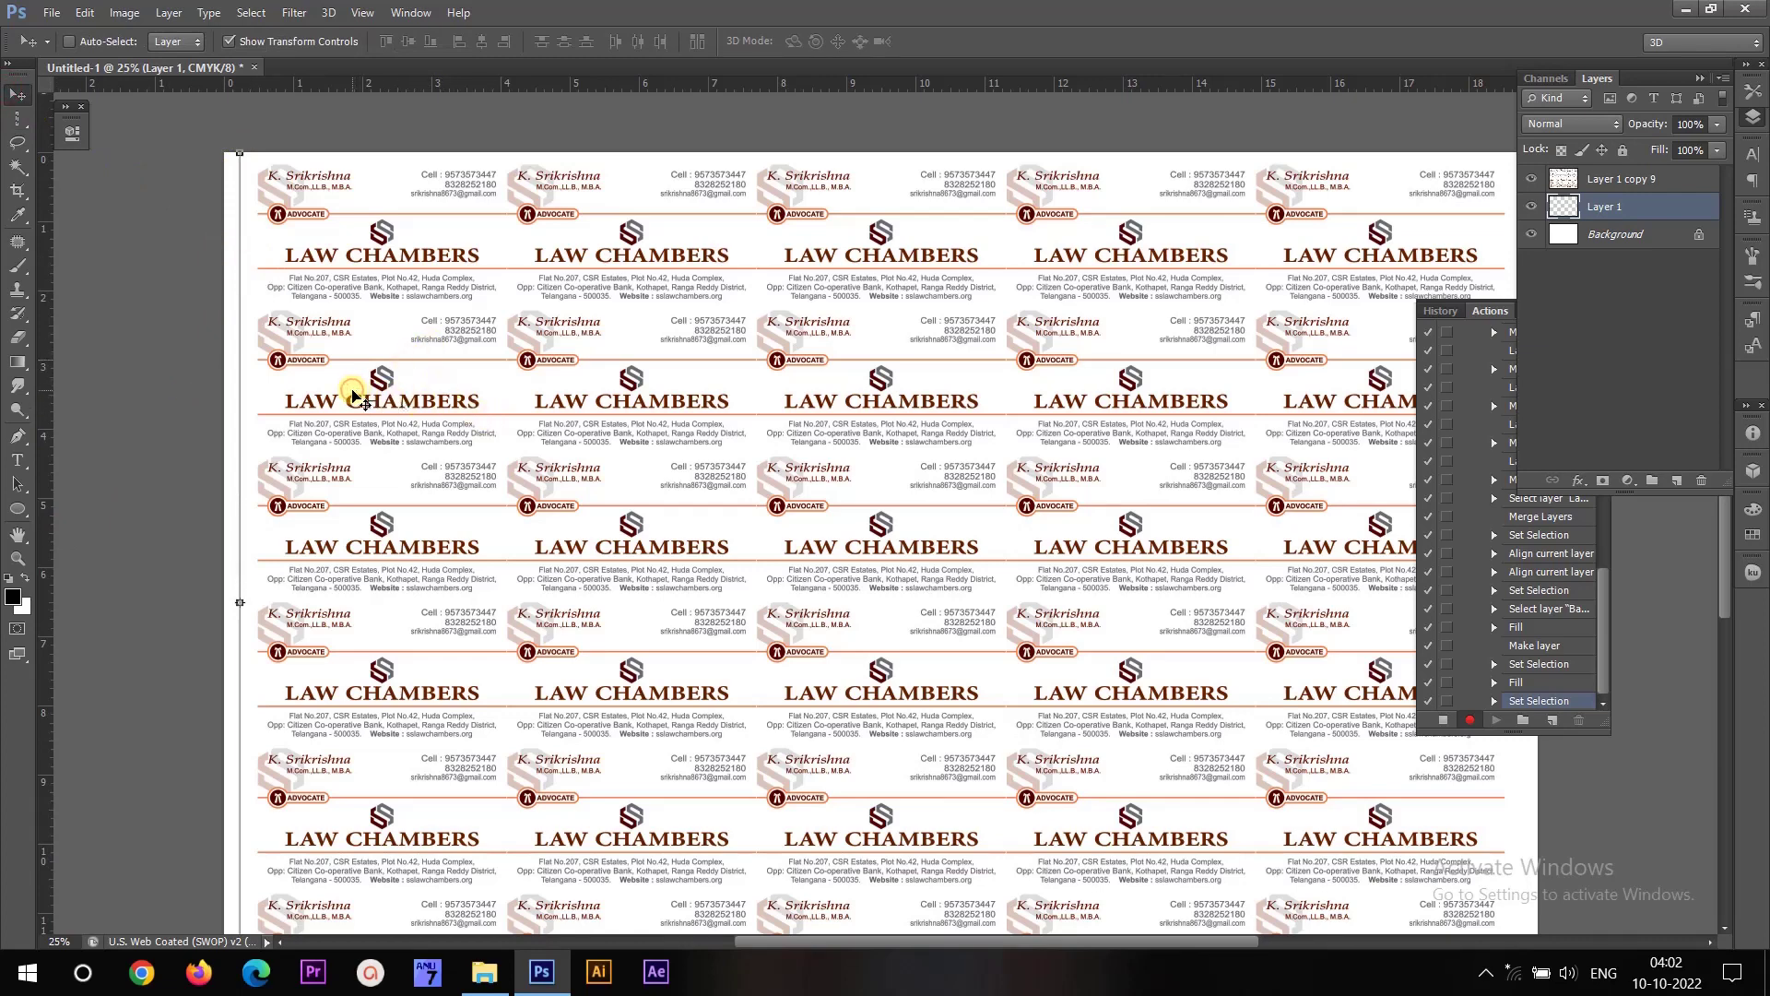
left_click_drag(353, 396, 365, 398)
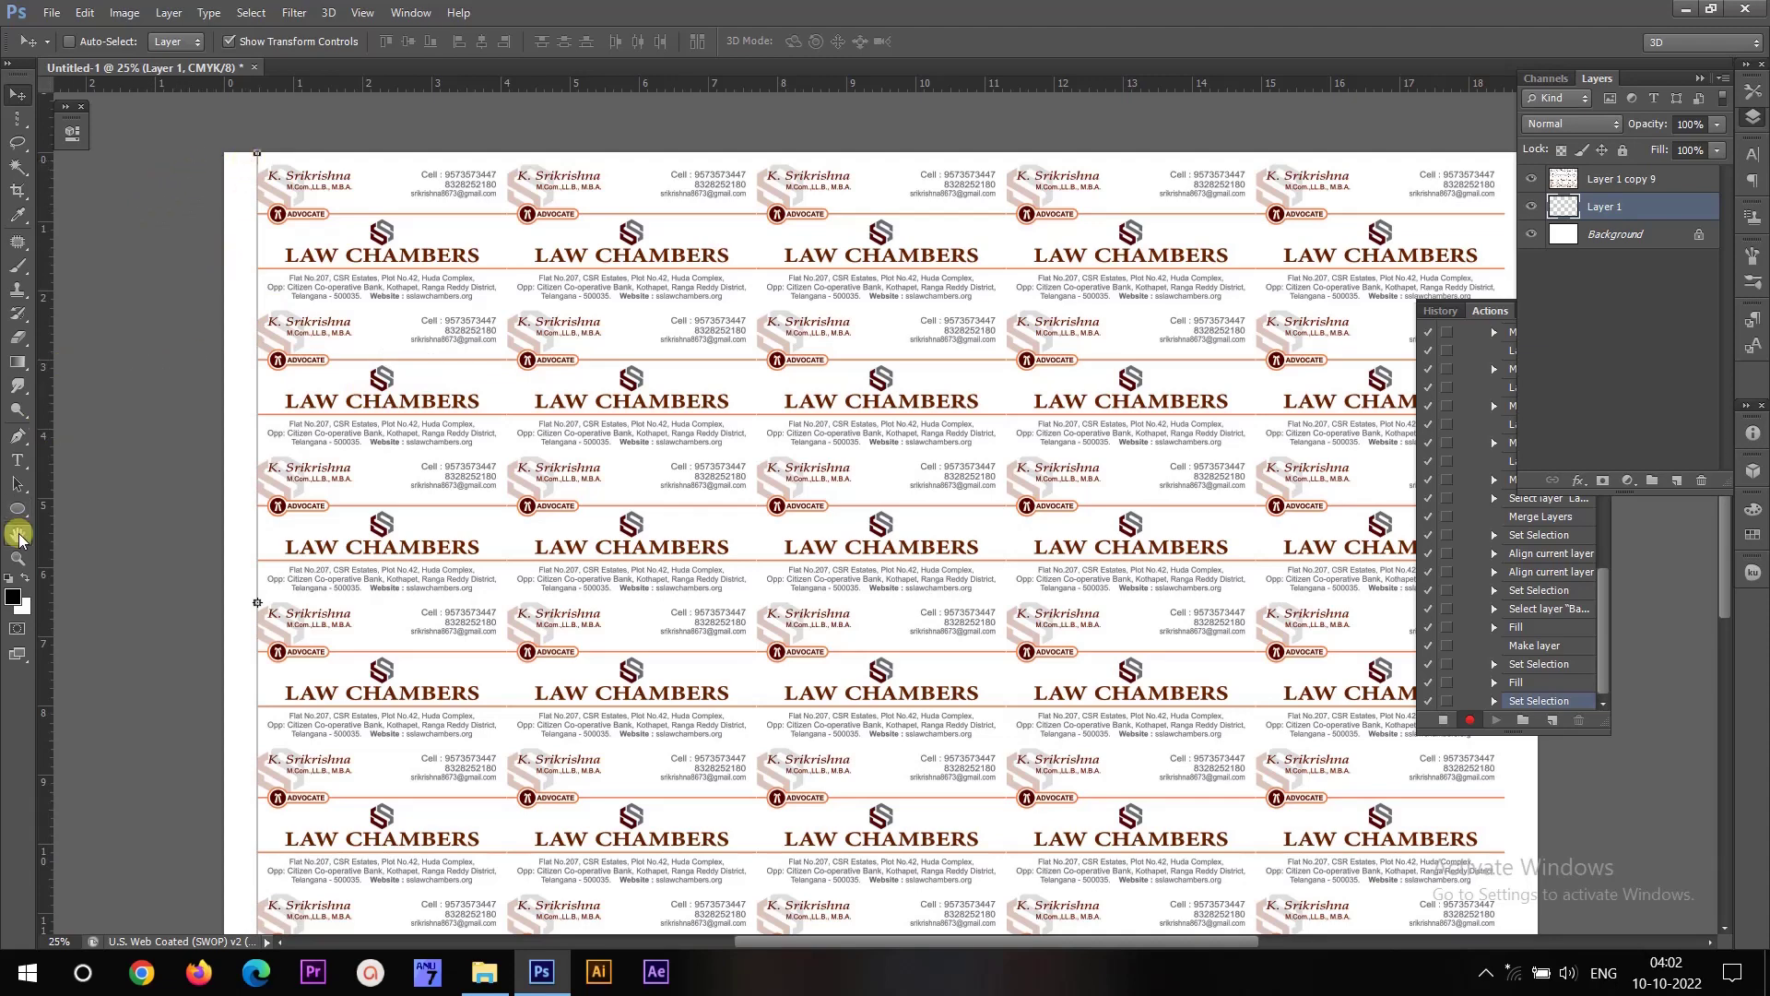
left_click(18, 558)
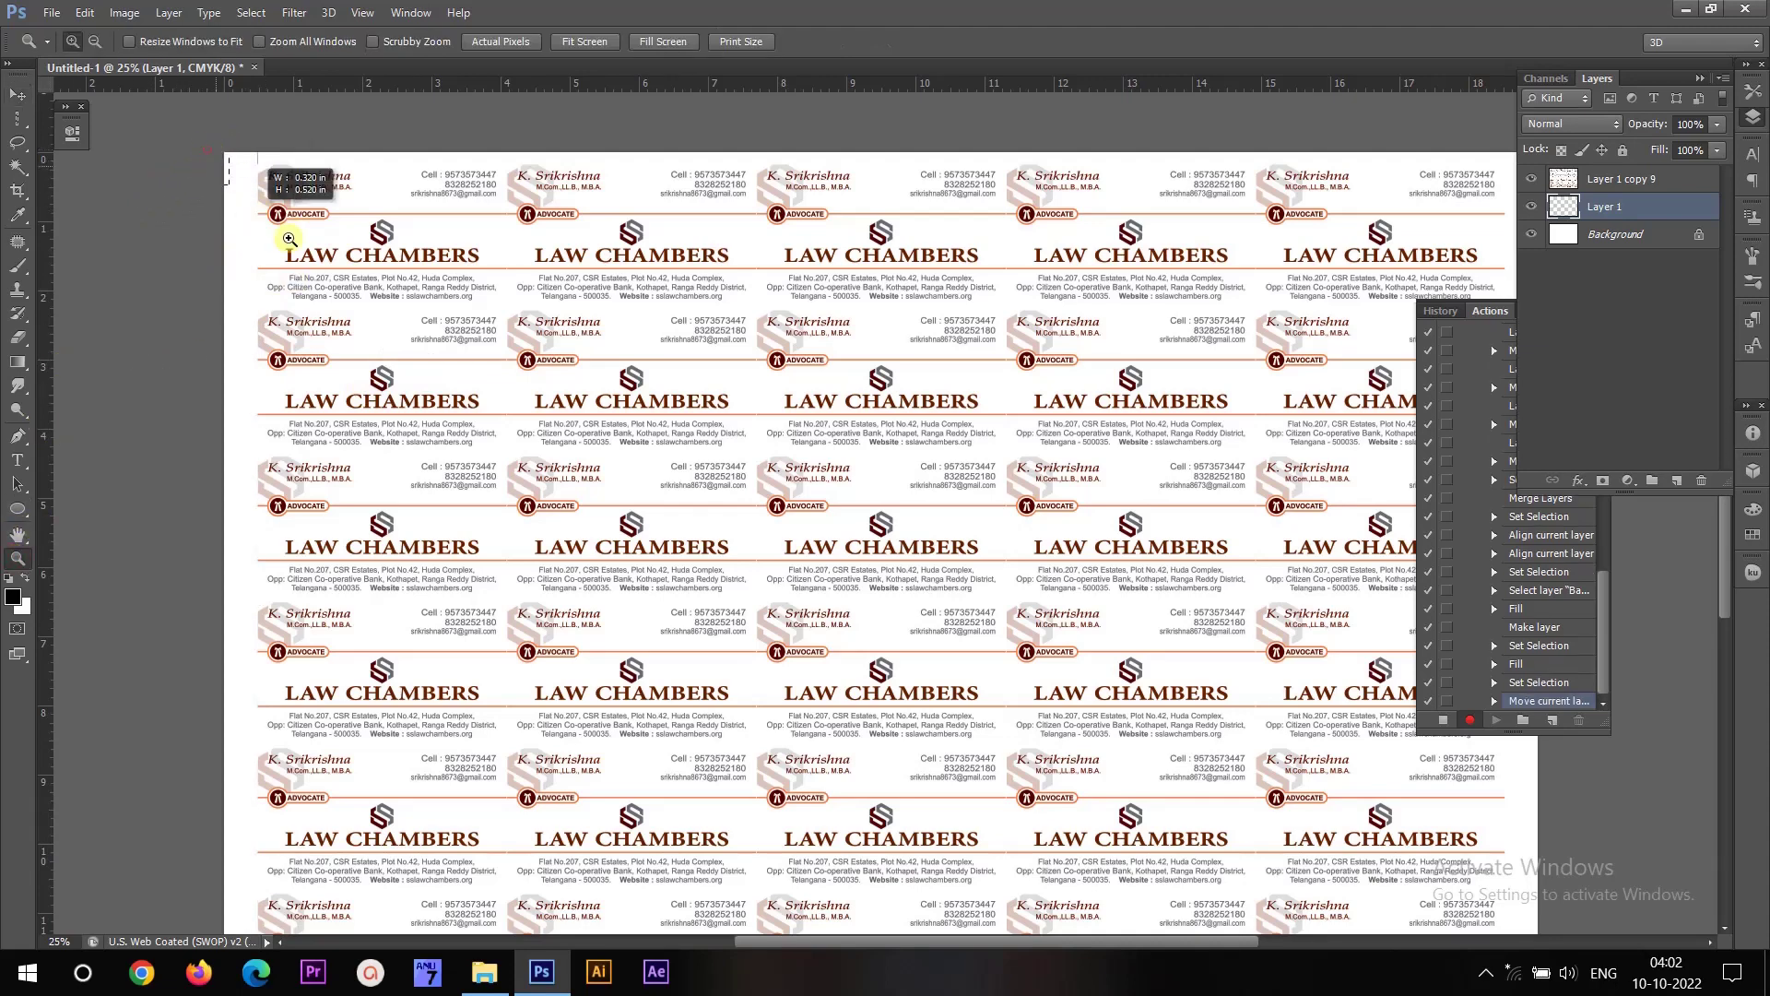
left_click_drag(288, 239, 307, 241)
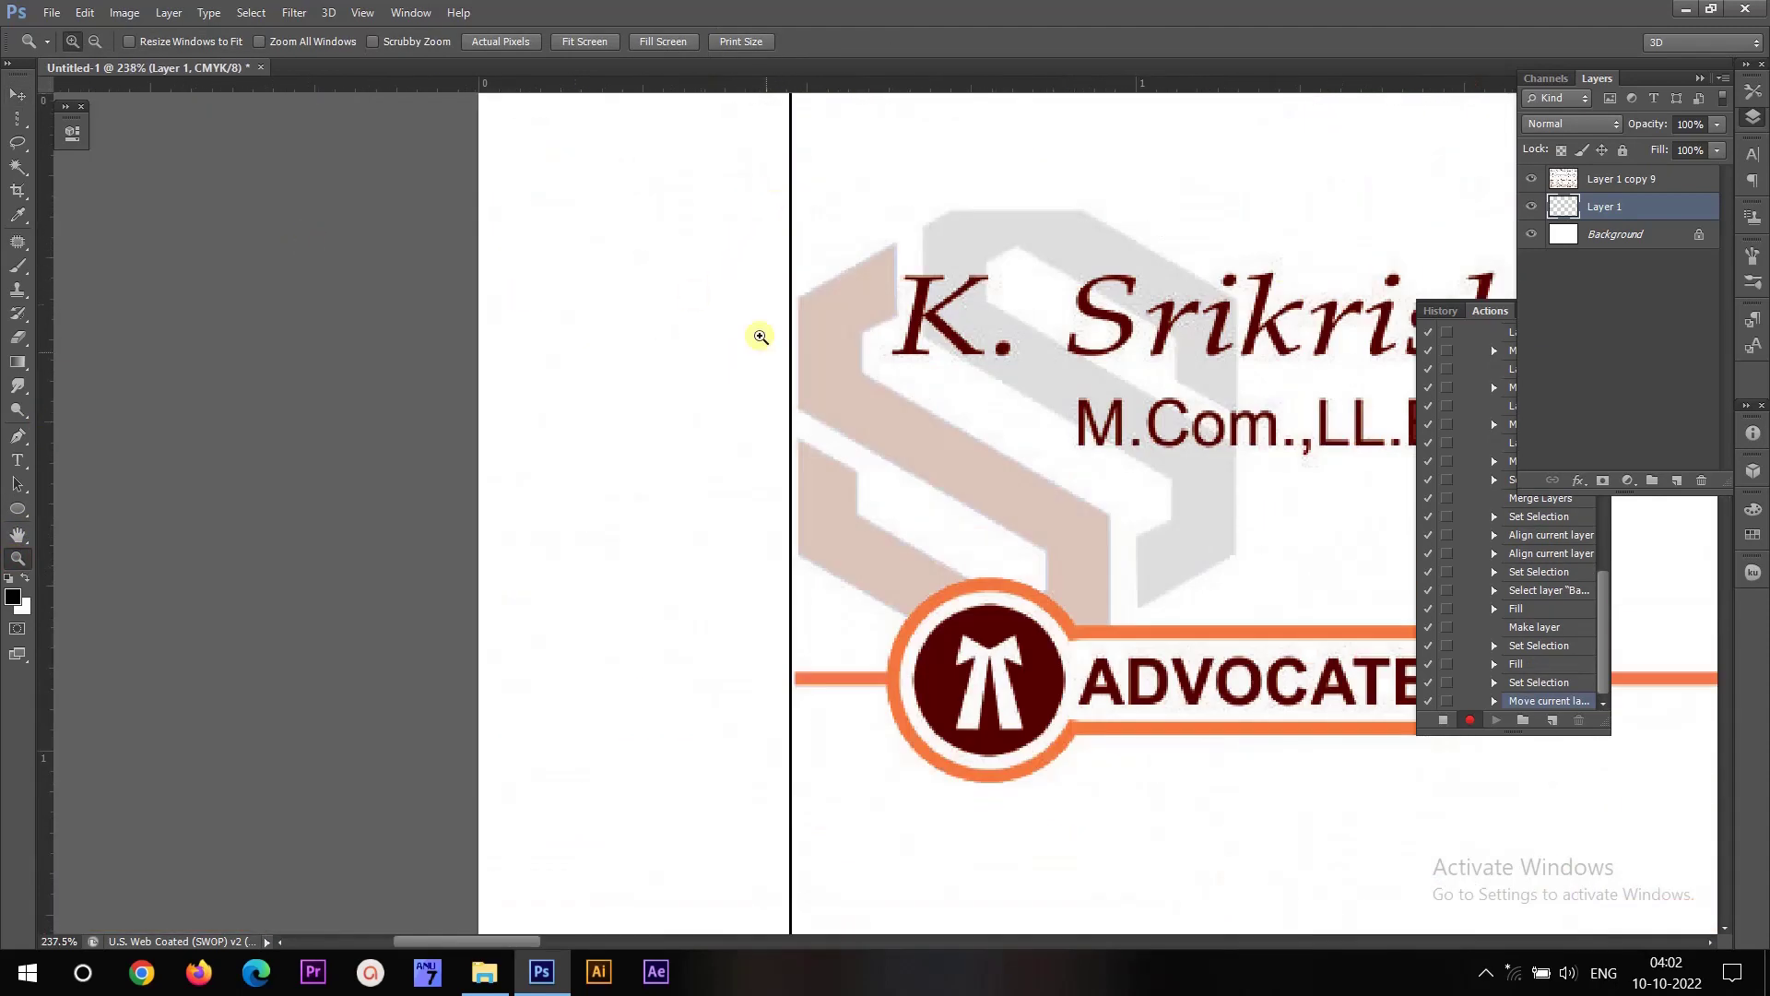
key("v")
scroll(1190, 466, "right", 9)
scroll(1190, 466, "down", 2)
key("ctrl+0")
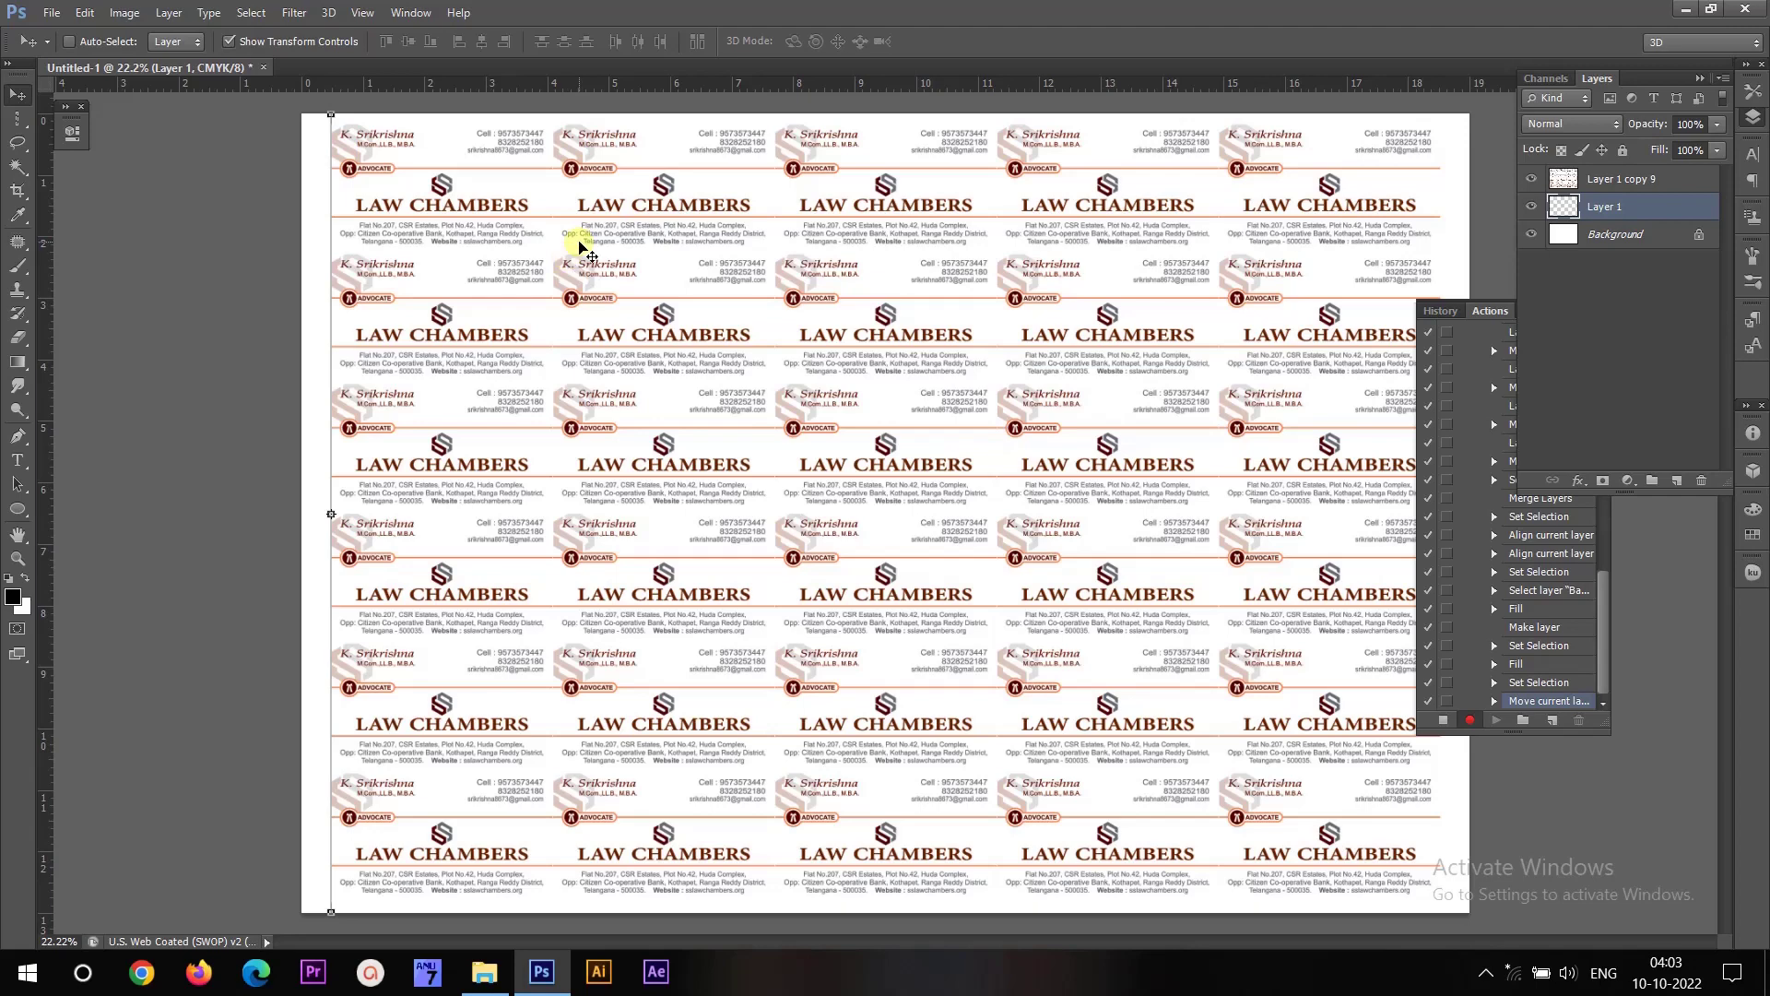
Duplicate the vertical line layer and move the copy straight across onto the right edge of the card grid.
key("ctrl+j")
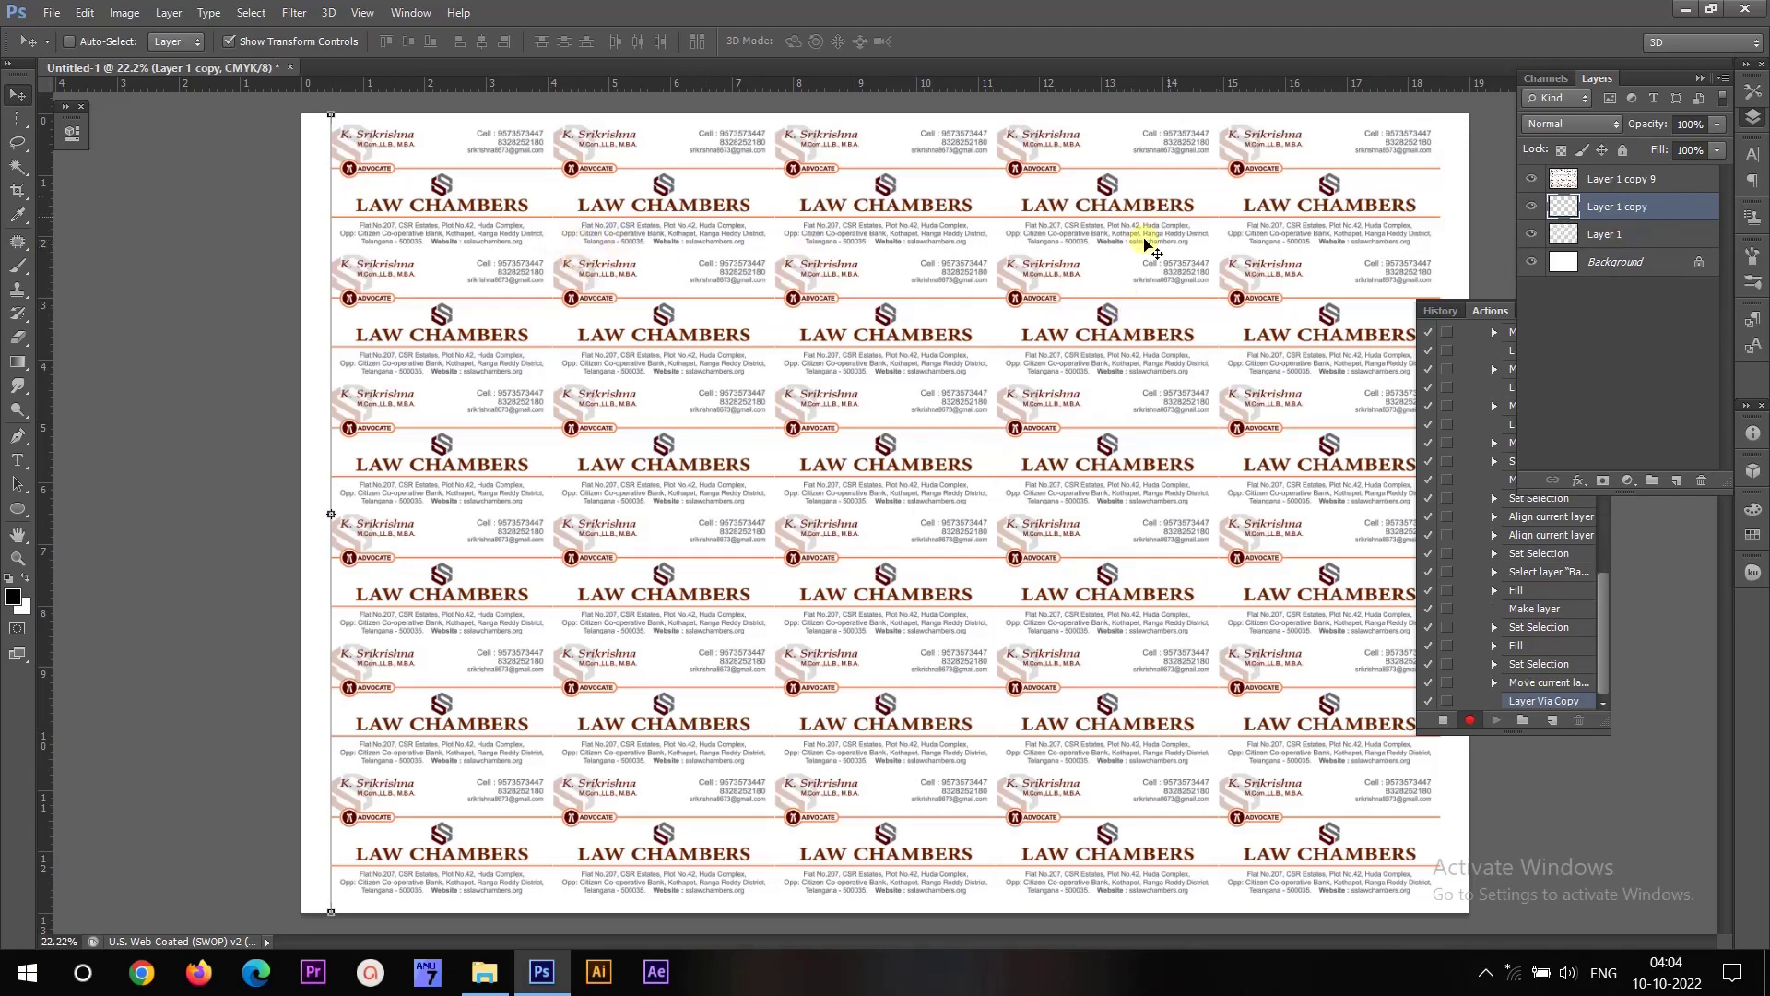
left_click(1627, 179)
left_click(1627, 206)
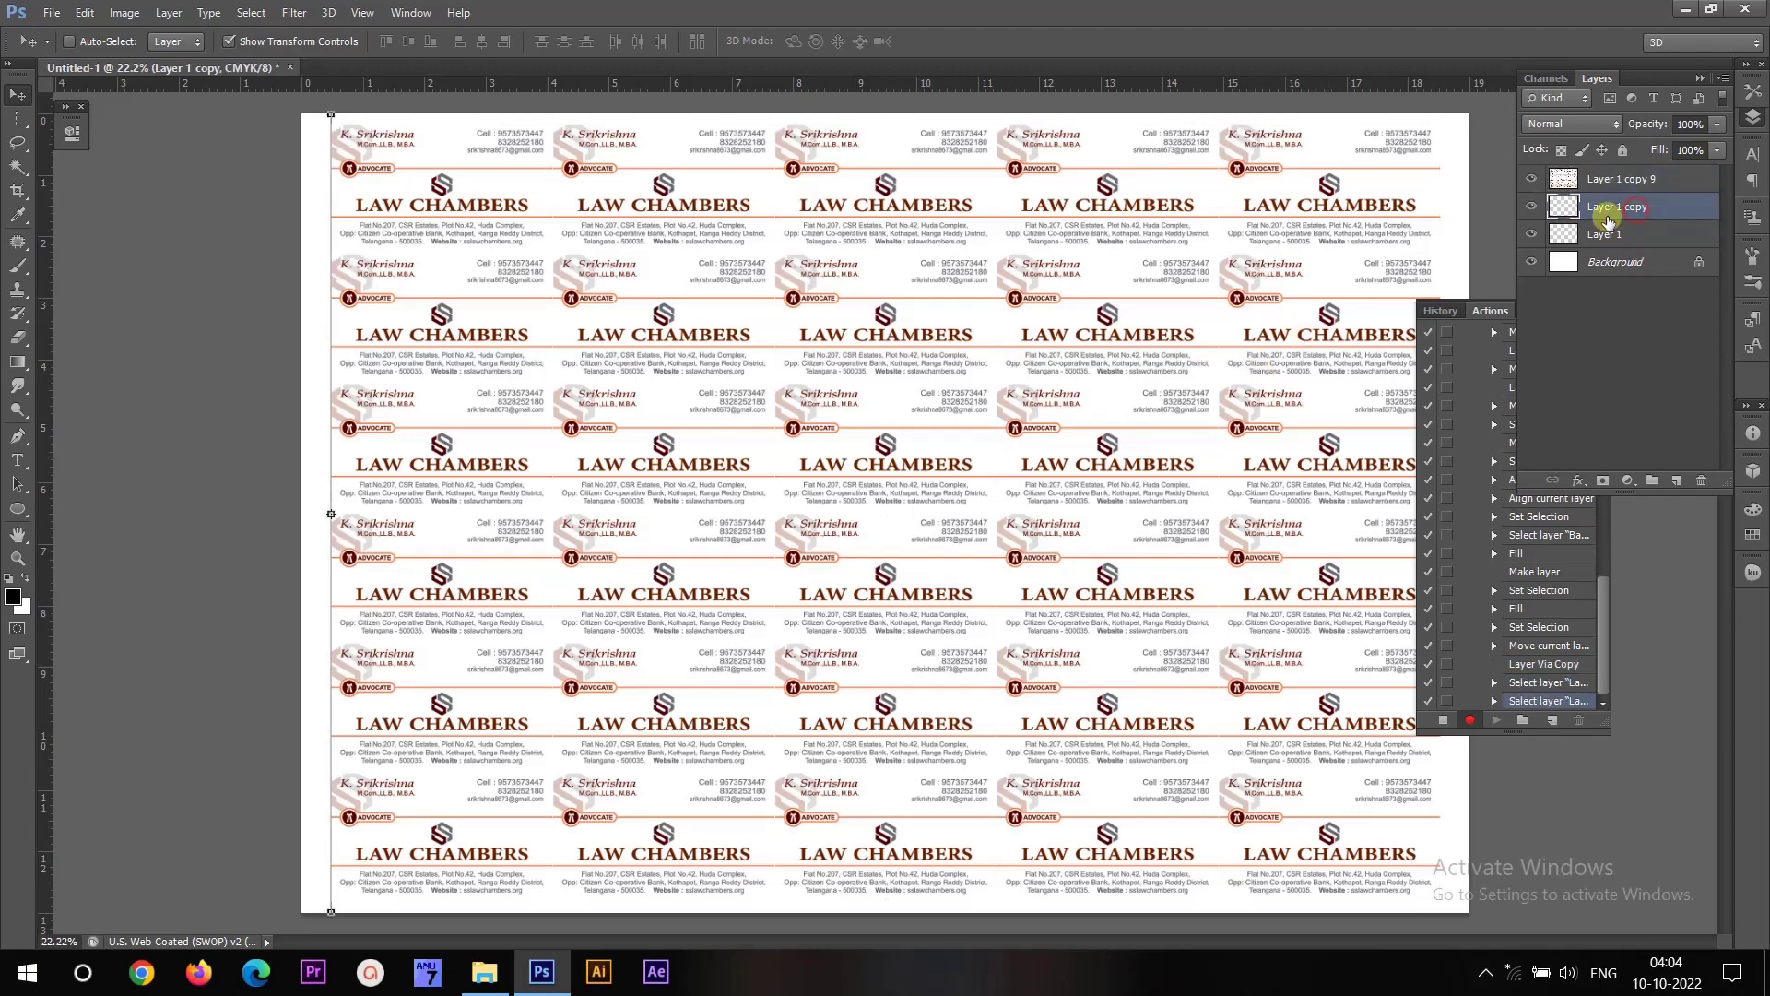
left_click_drag(397, 362, 1411, 328)
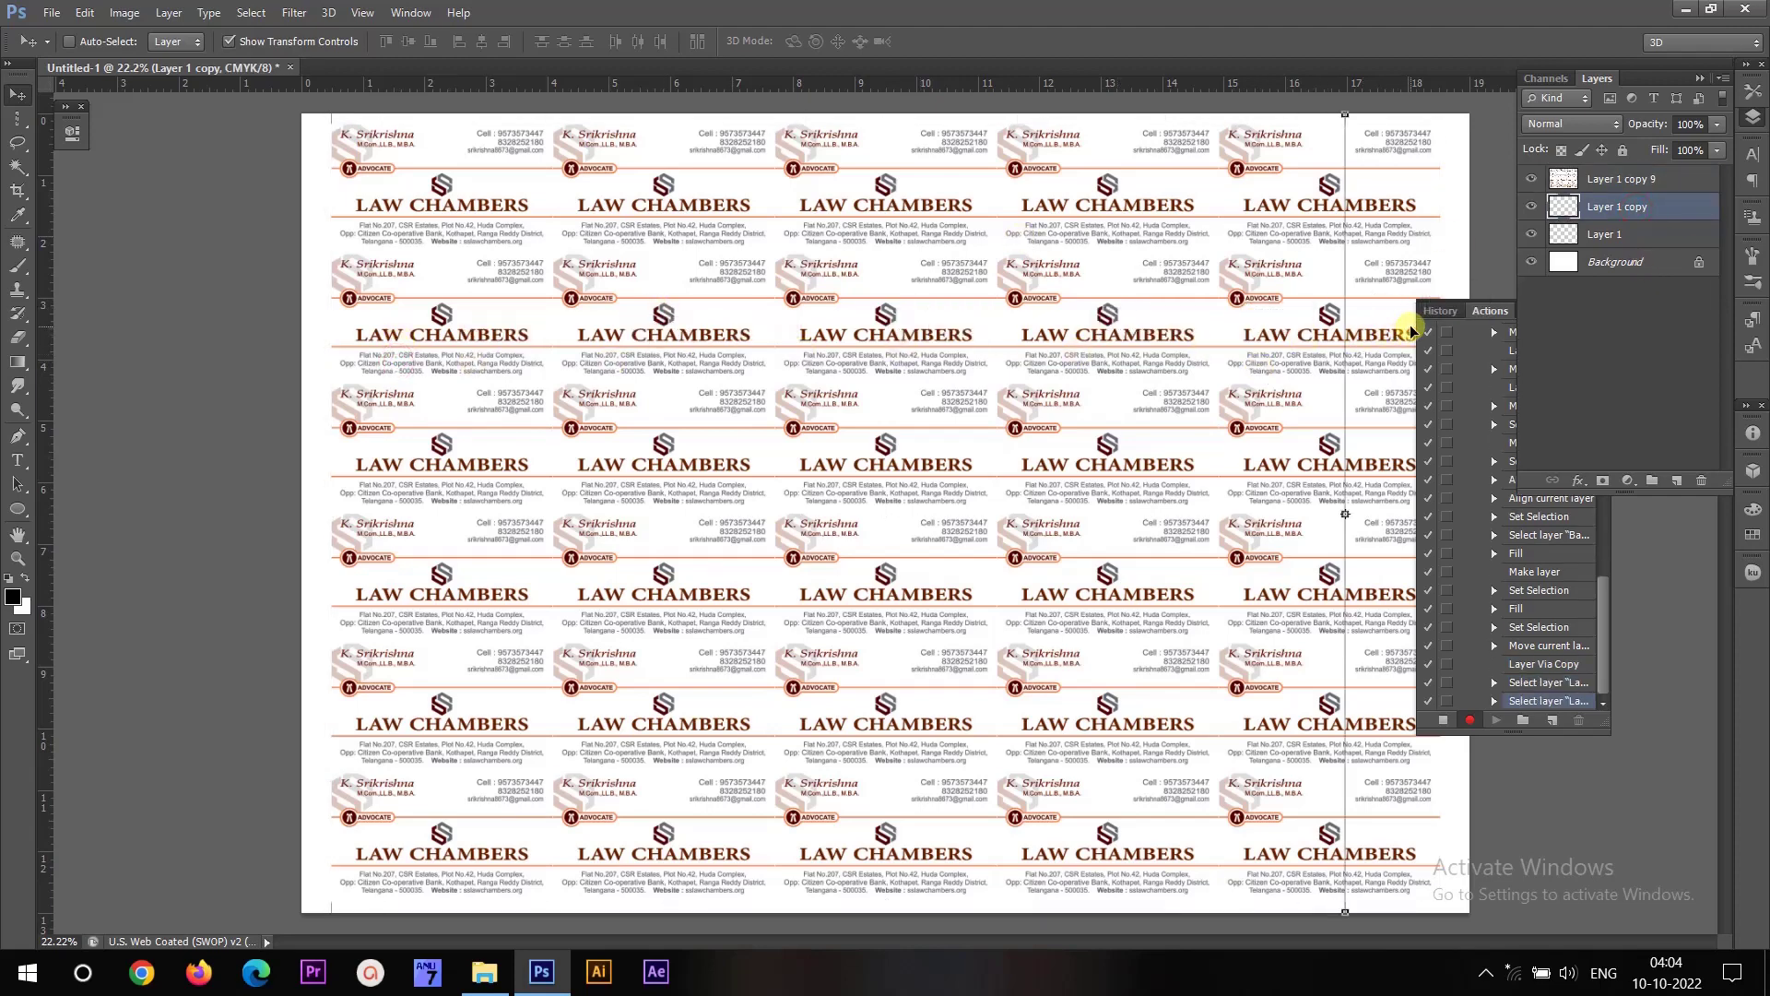
left_click_drag(1137, 333, 1229, 330)
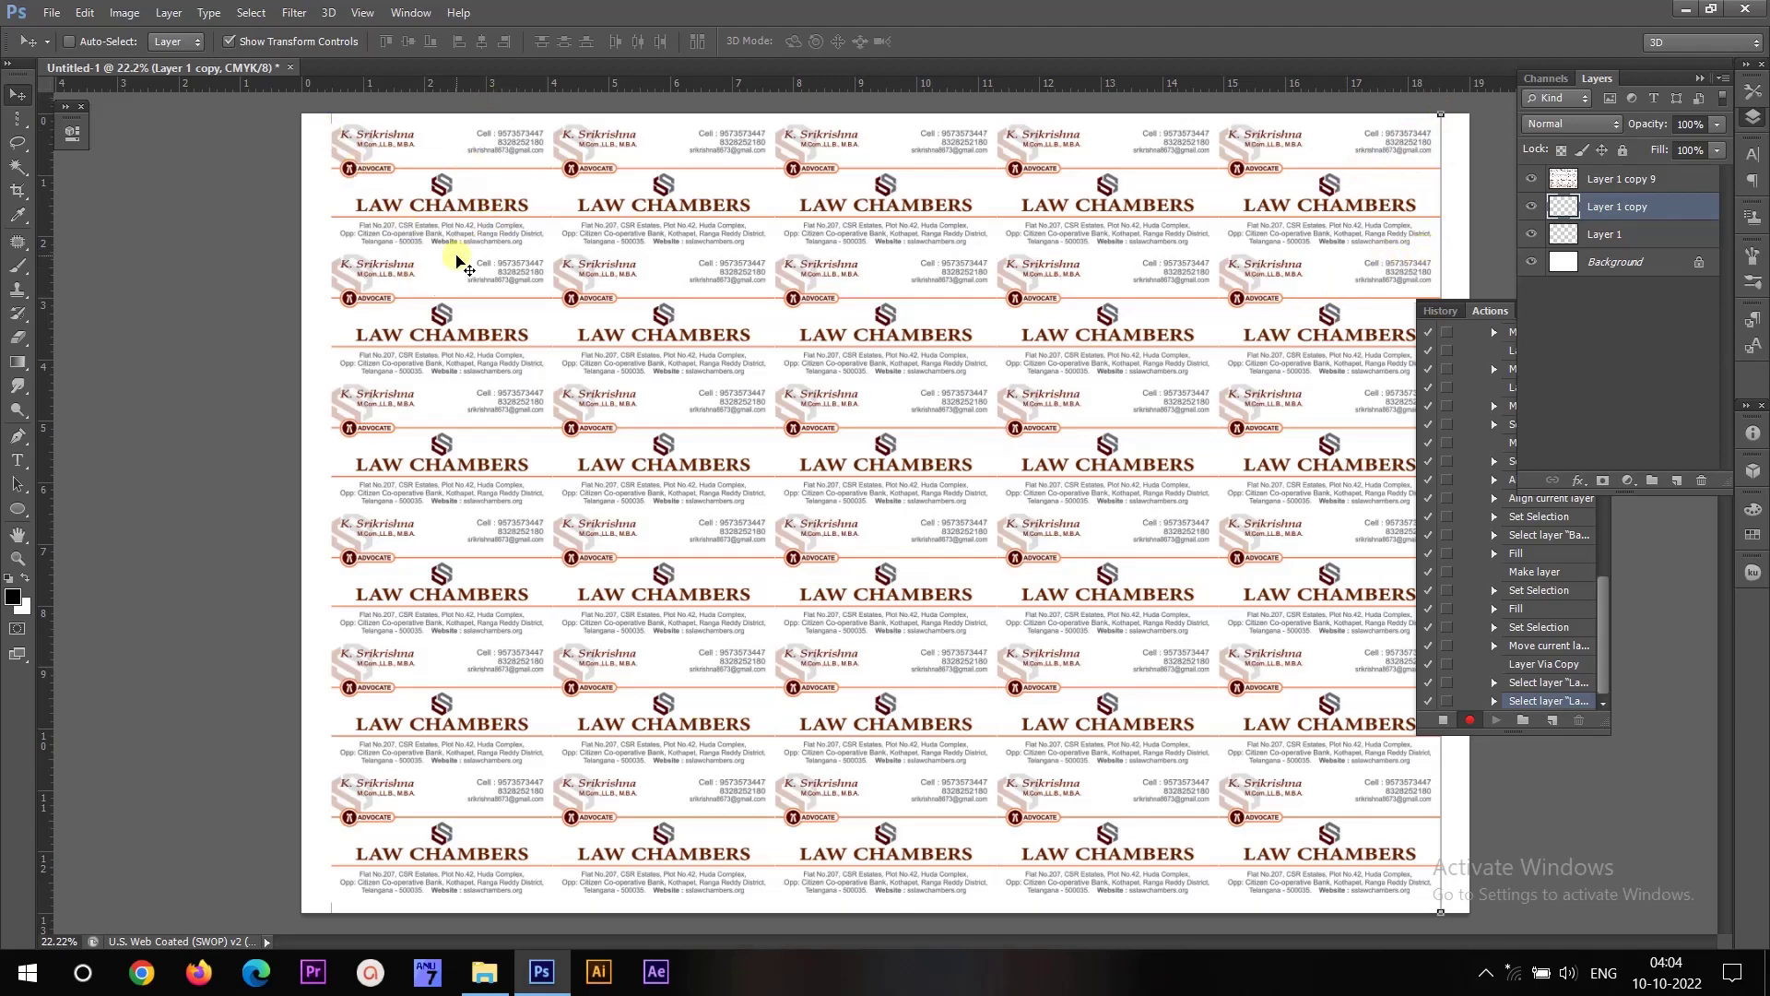
Make four more copies of the vertical line on Layer 1 at the card grid's left edge.
left_click(1595, 234)
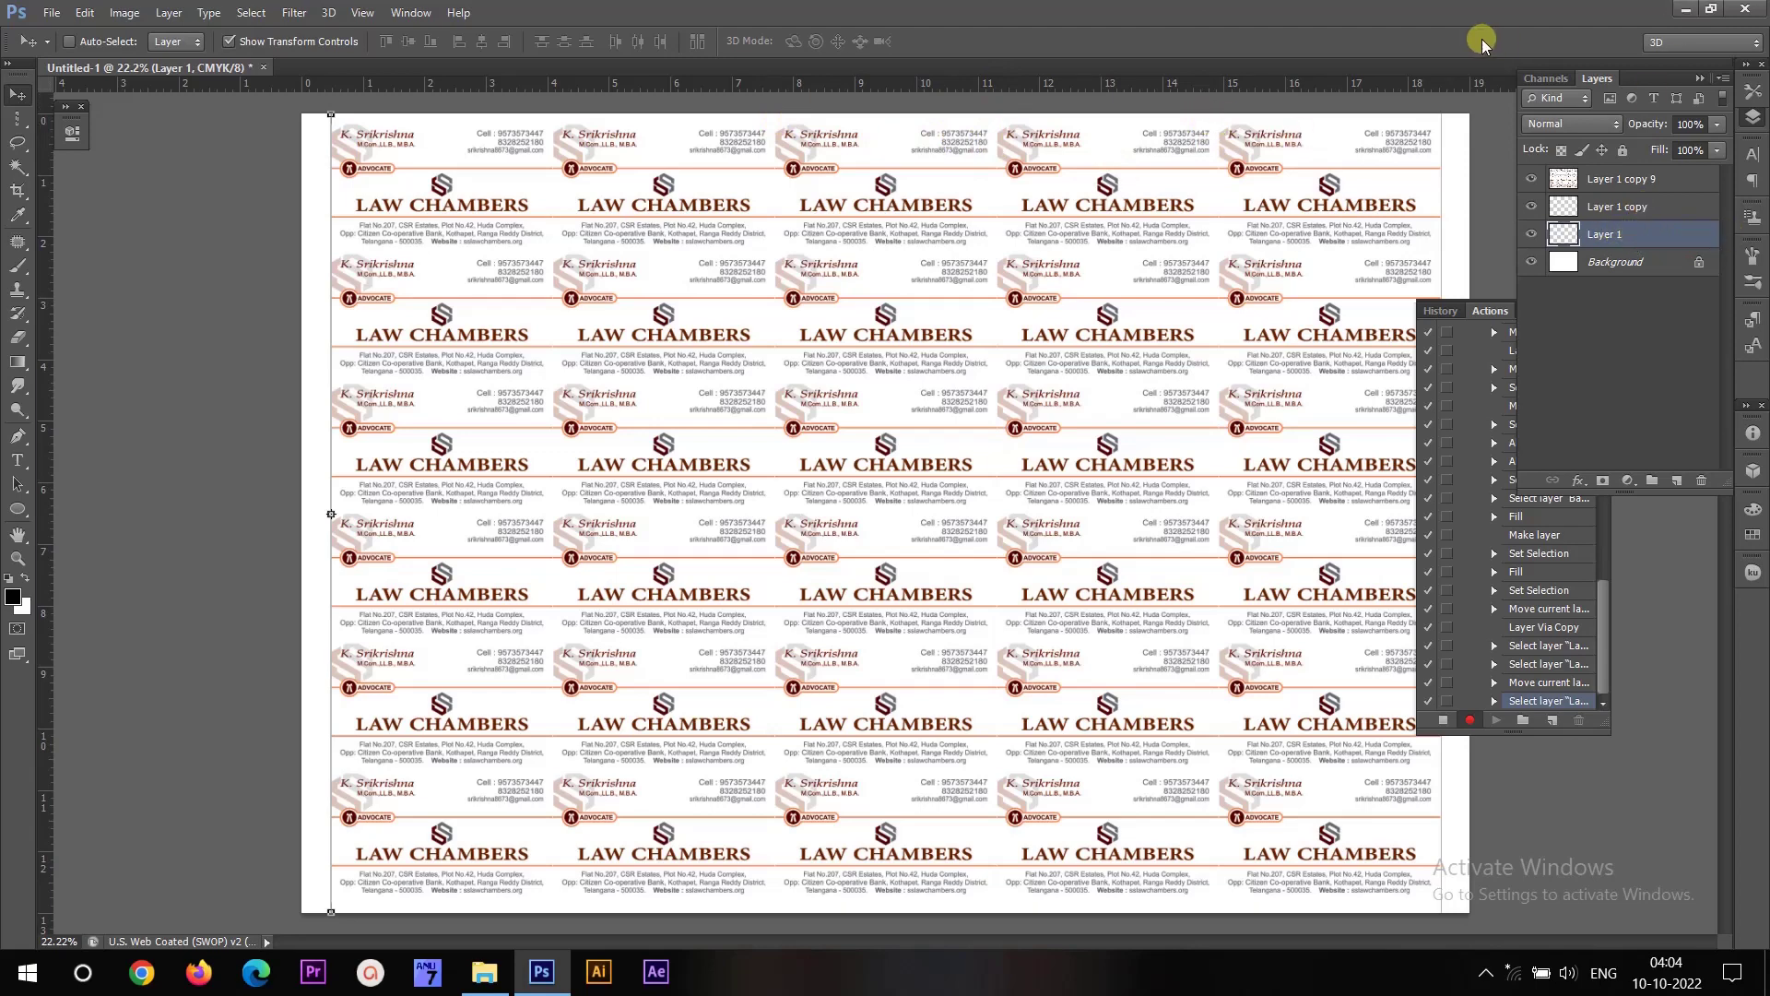
key("ctrl+j")
key("ctrl+j")
key("ctrl+j")
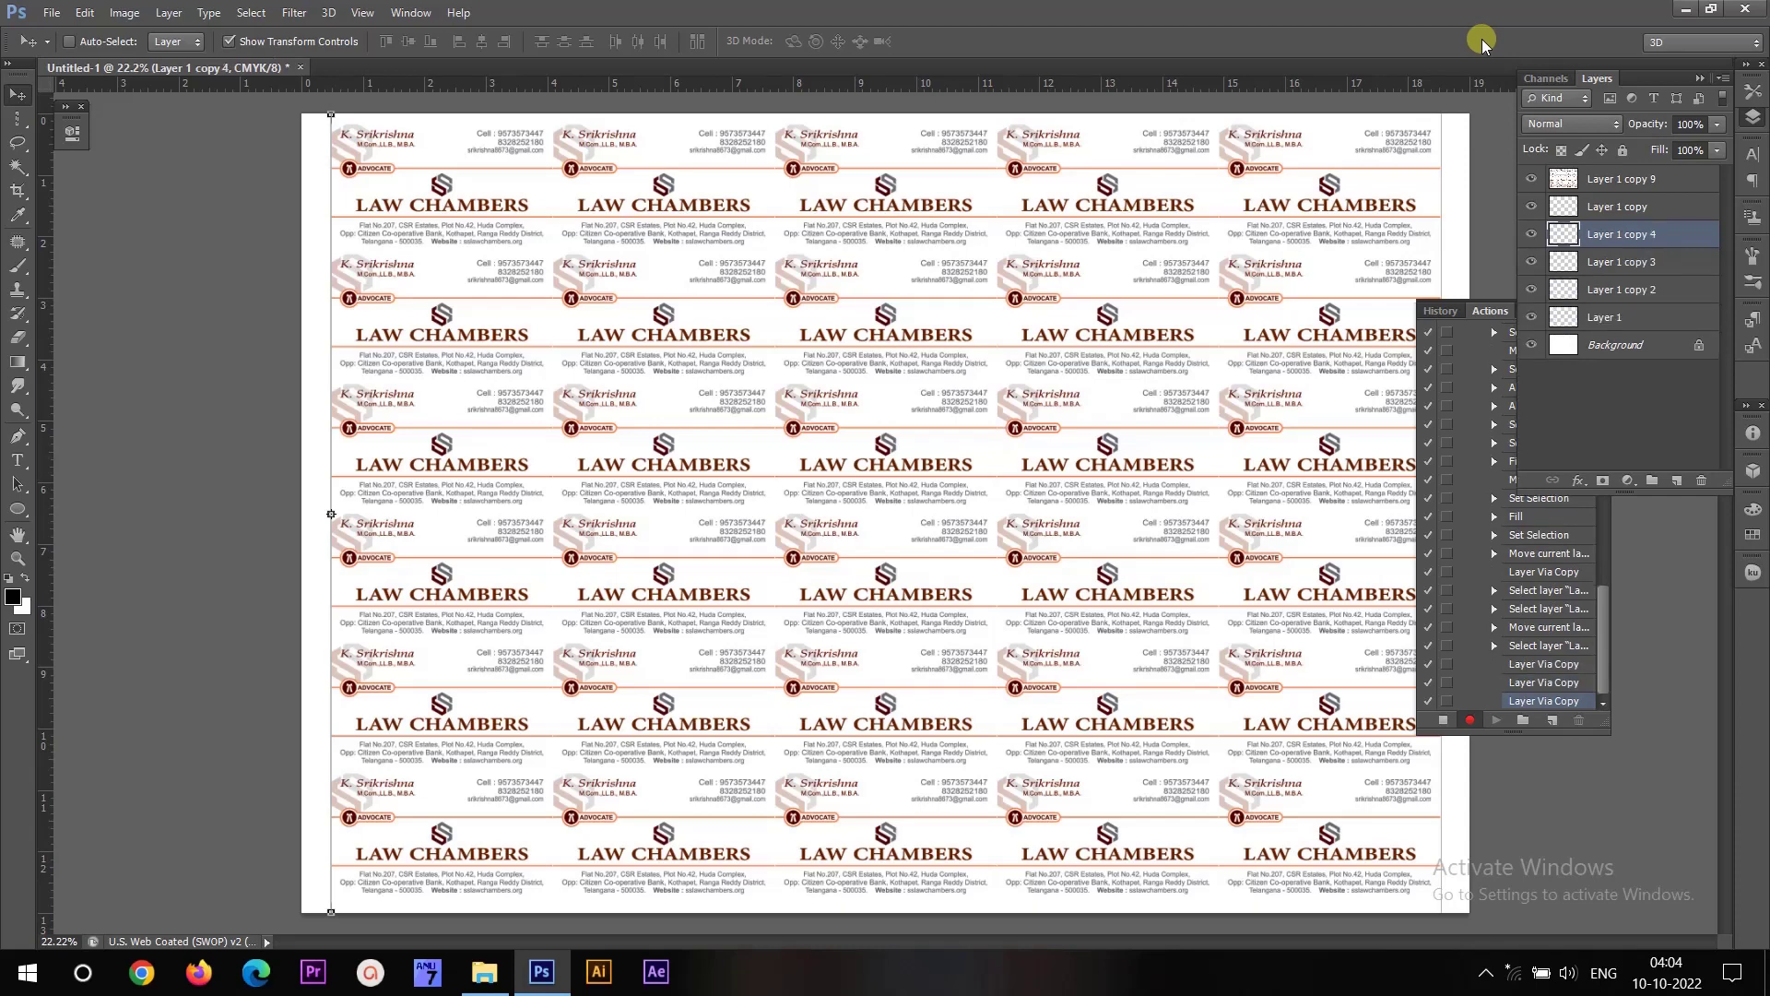
key("ctrl+j")
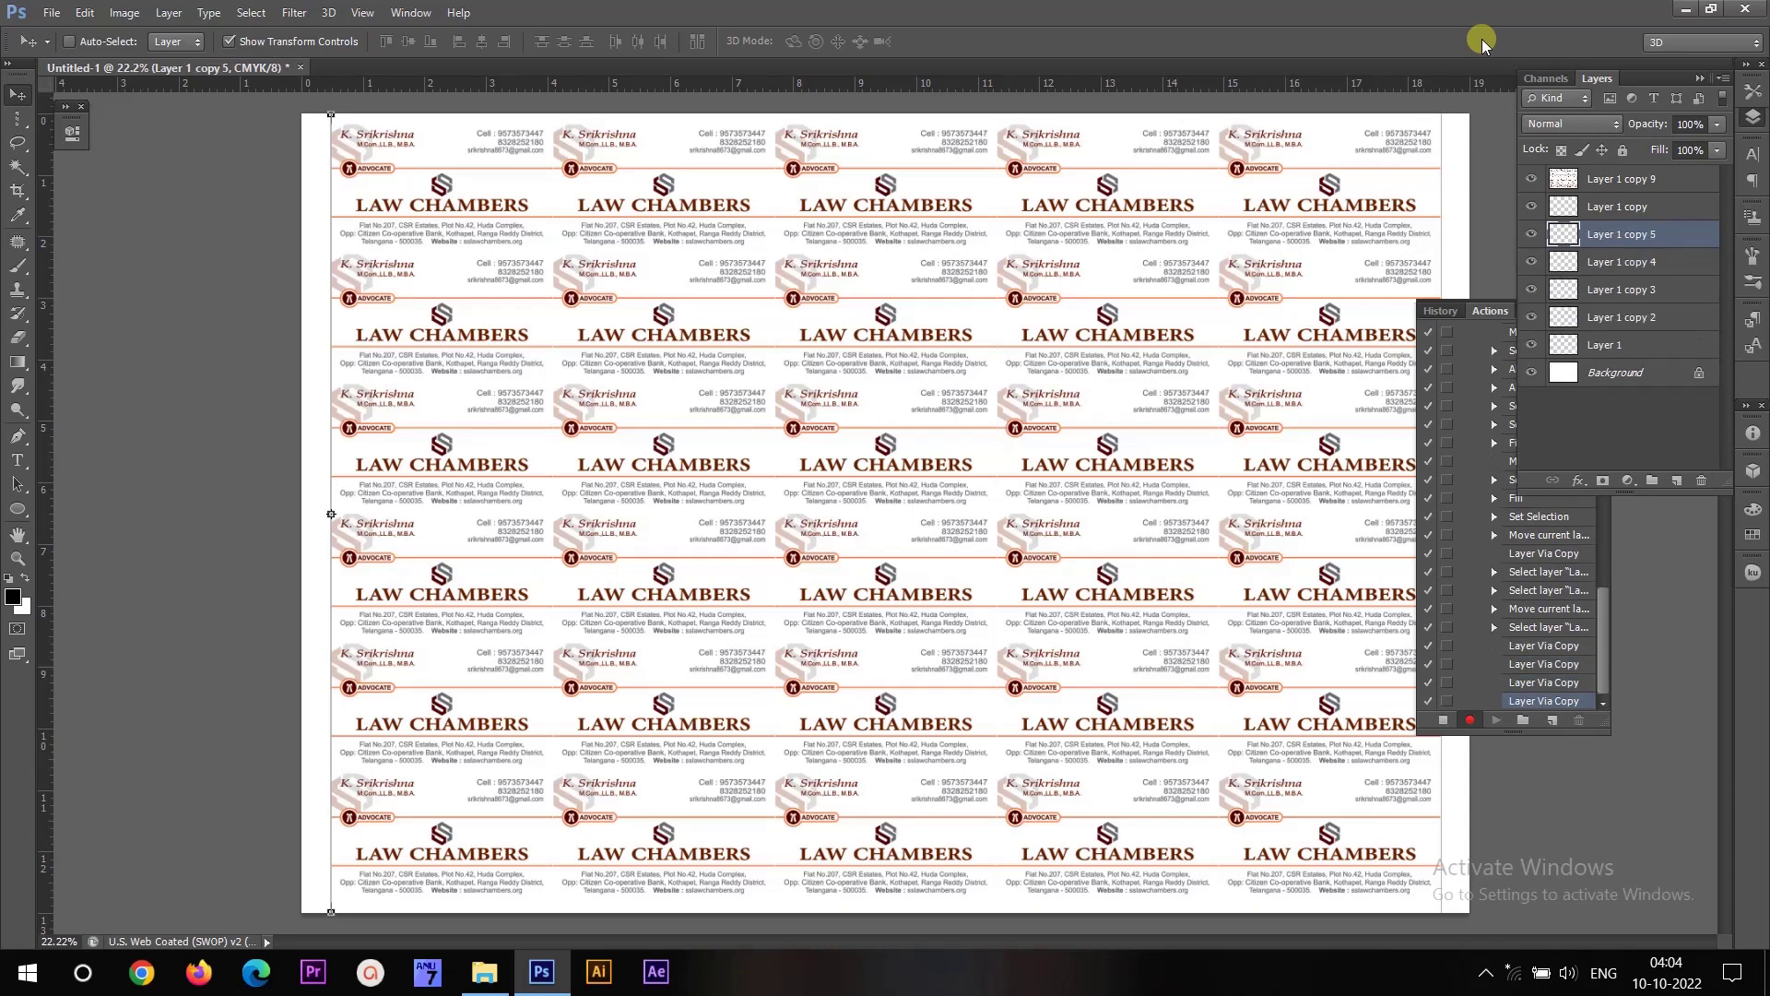
Distribute all six vertical line layers evenly by their horizontal centers and check a line up close between two cards.
left_click(1639, 349)
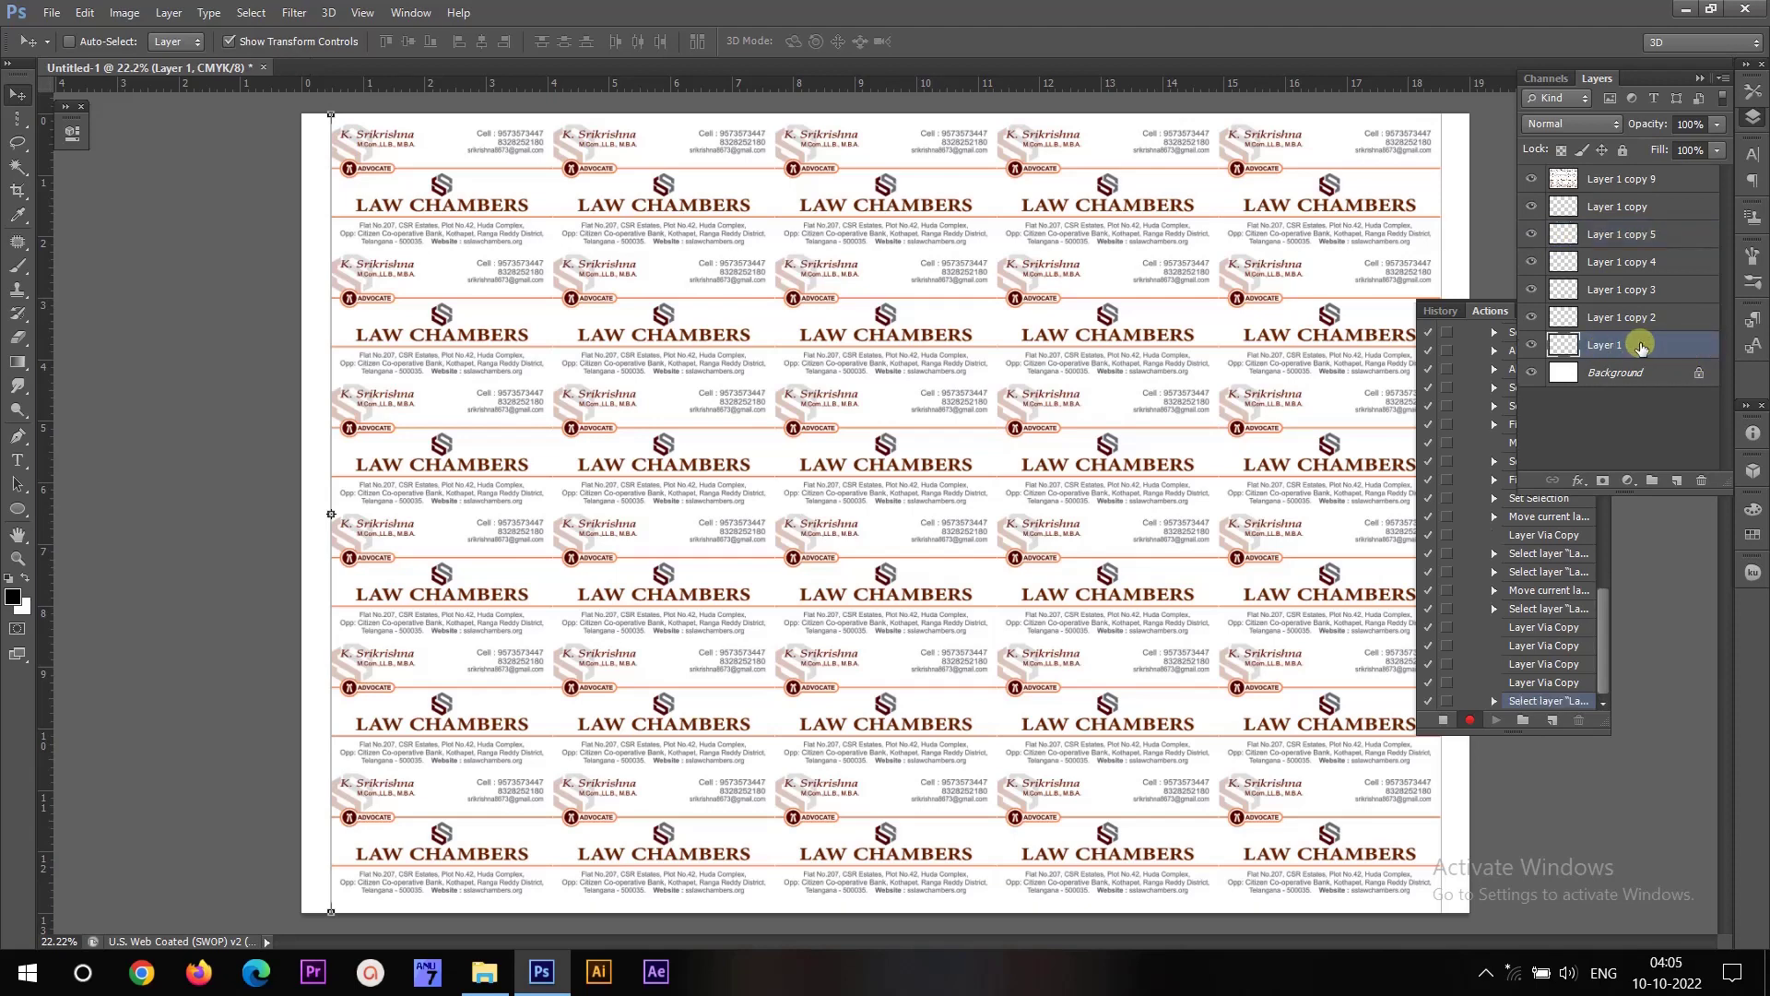
left_click(1616, 215, "shift")
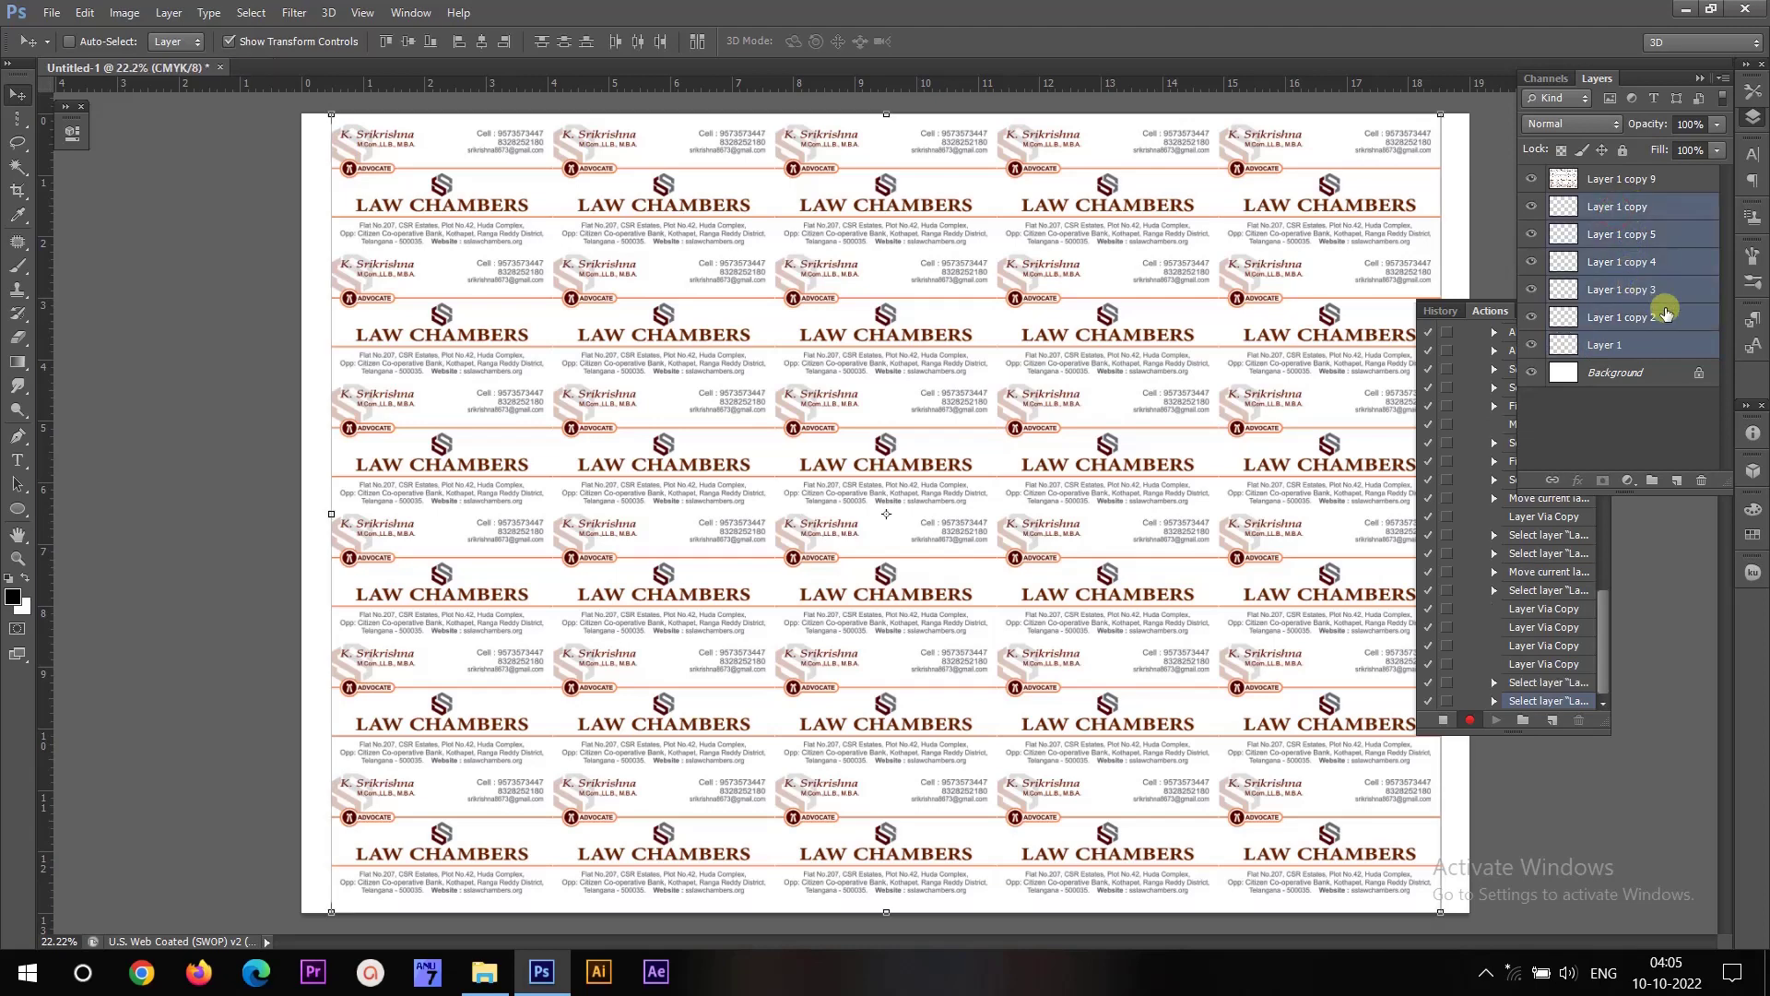
left_click(639, 40)
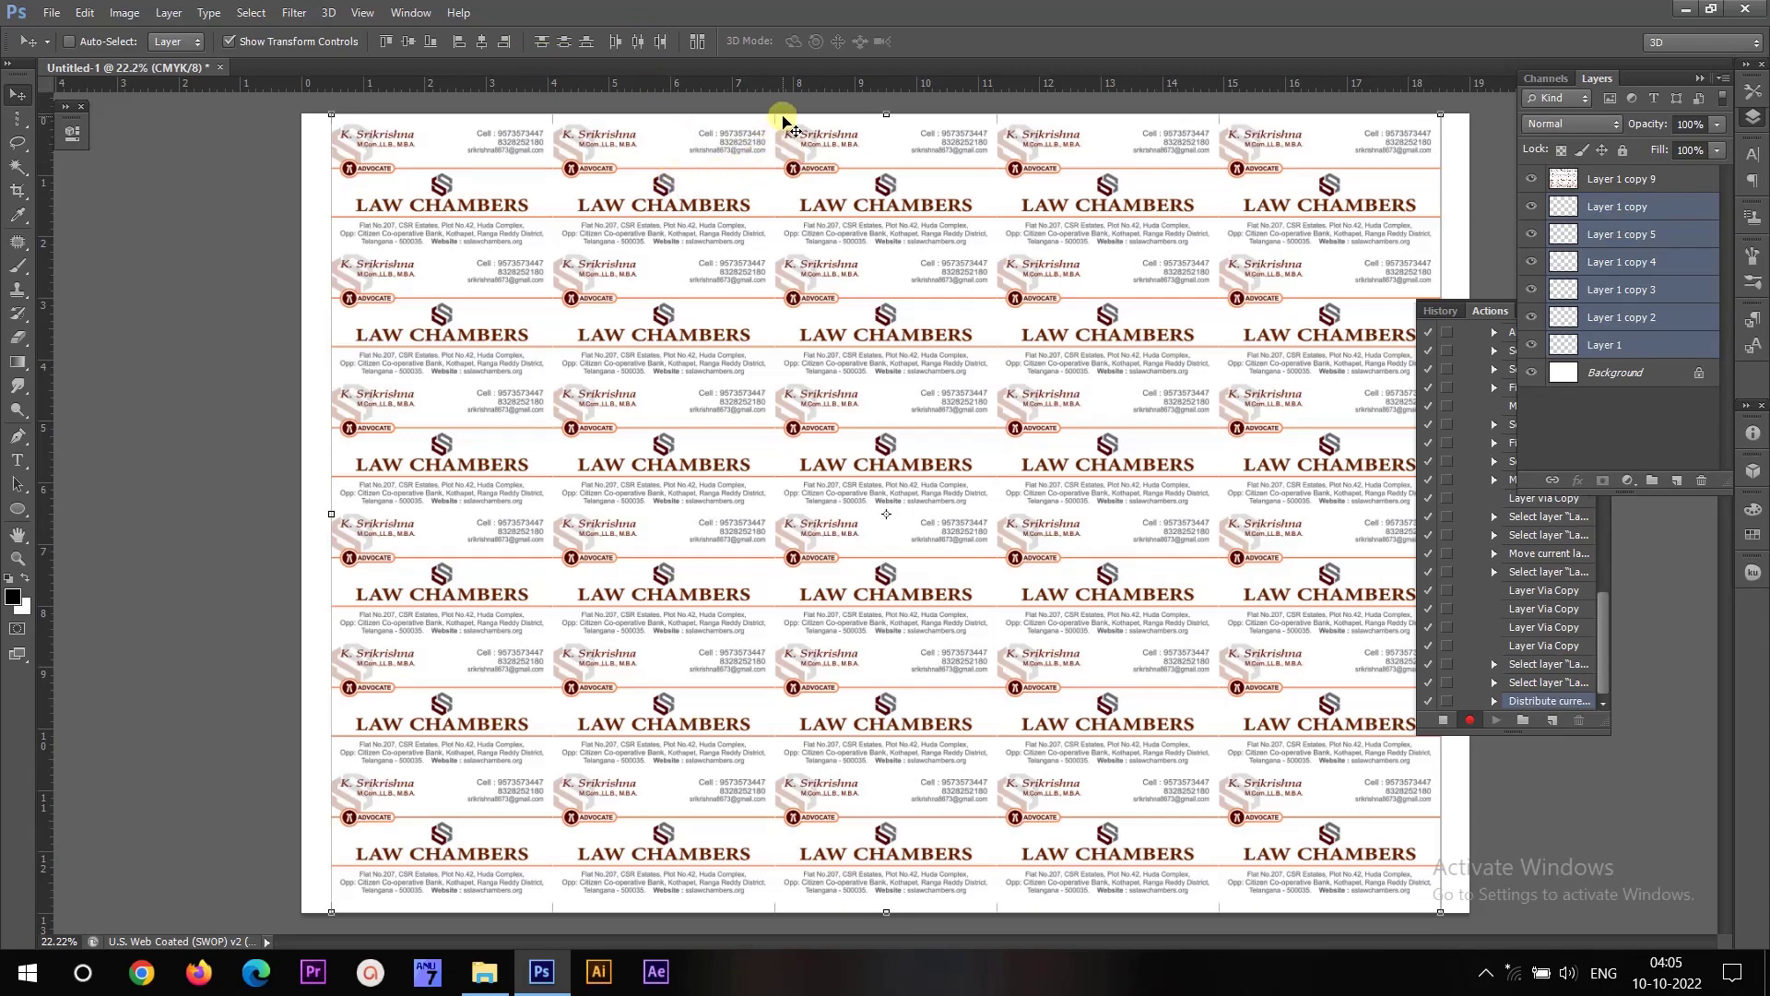
key("z")
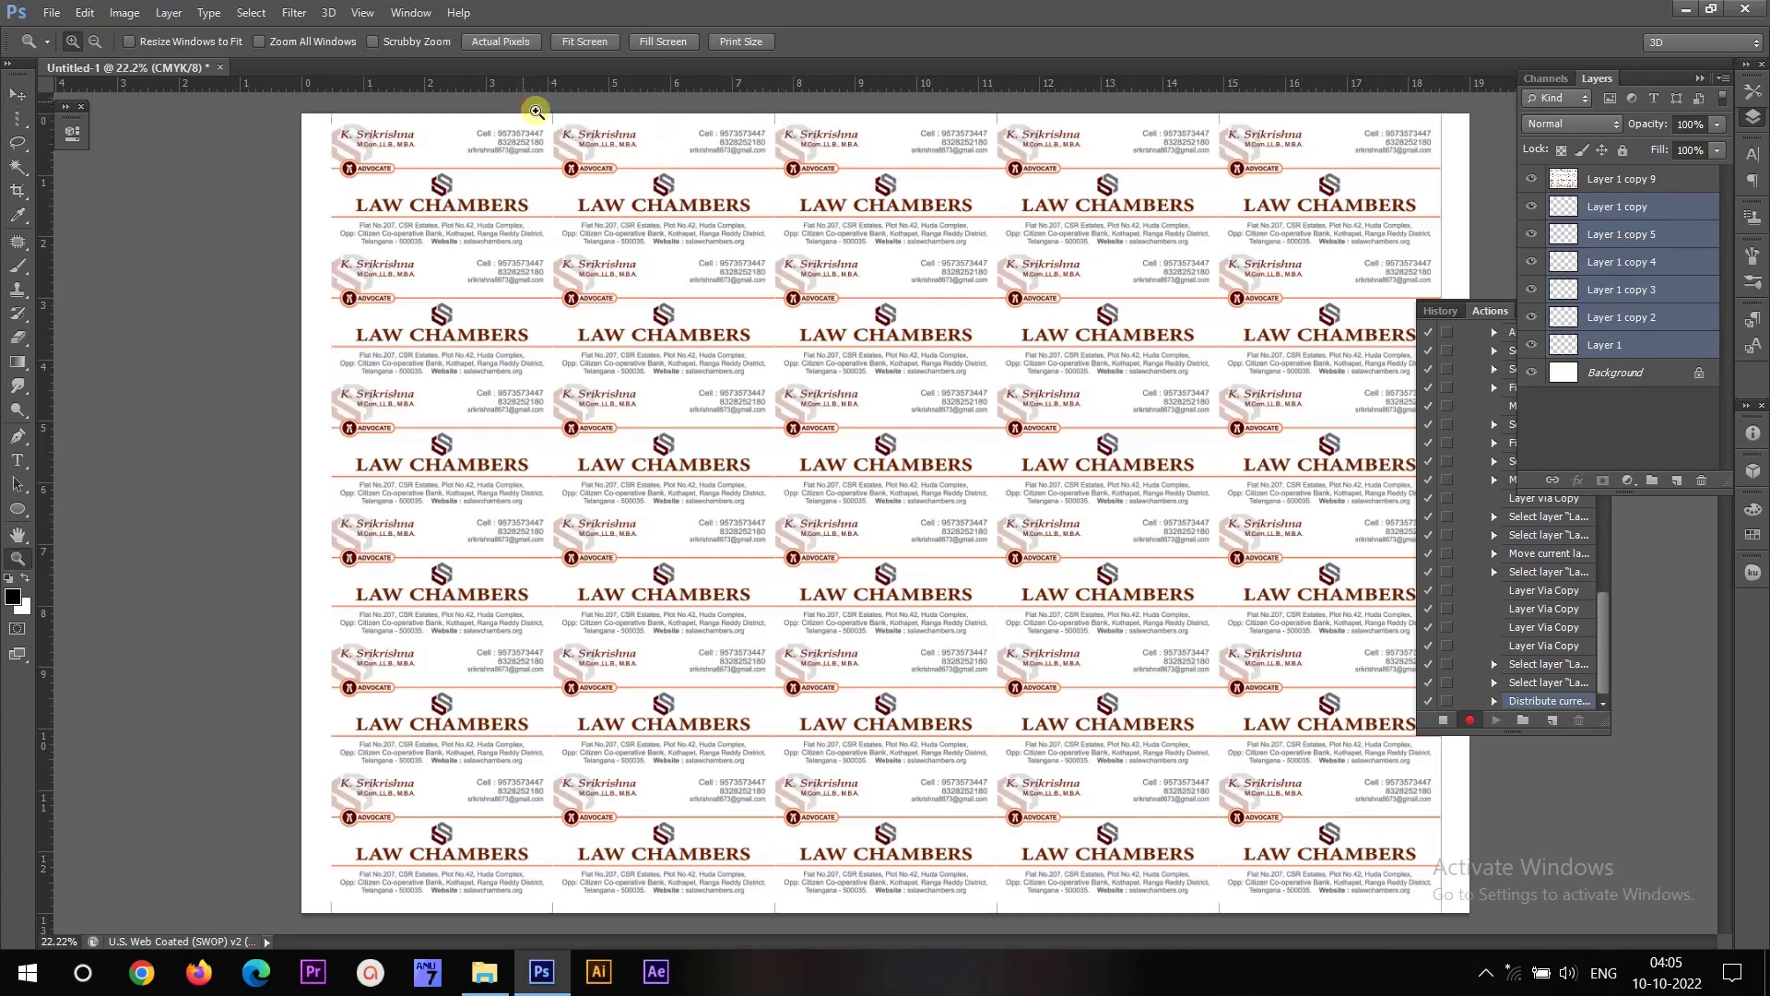
left_click_drag(535, 111, 614, 170)
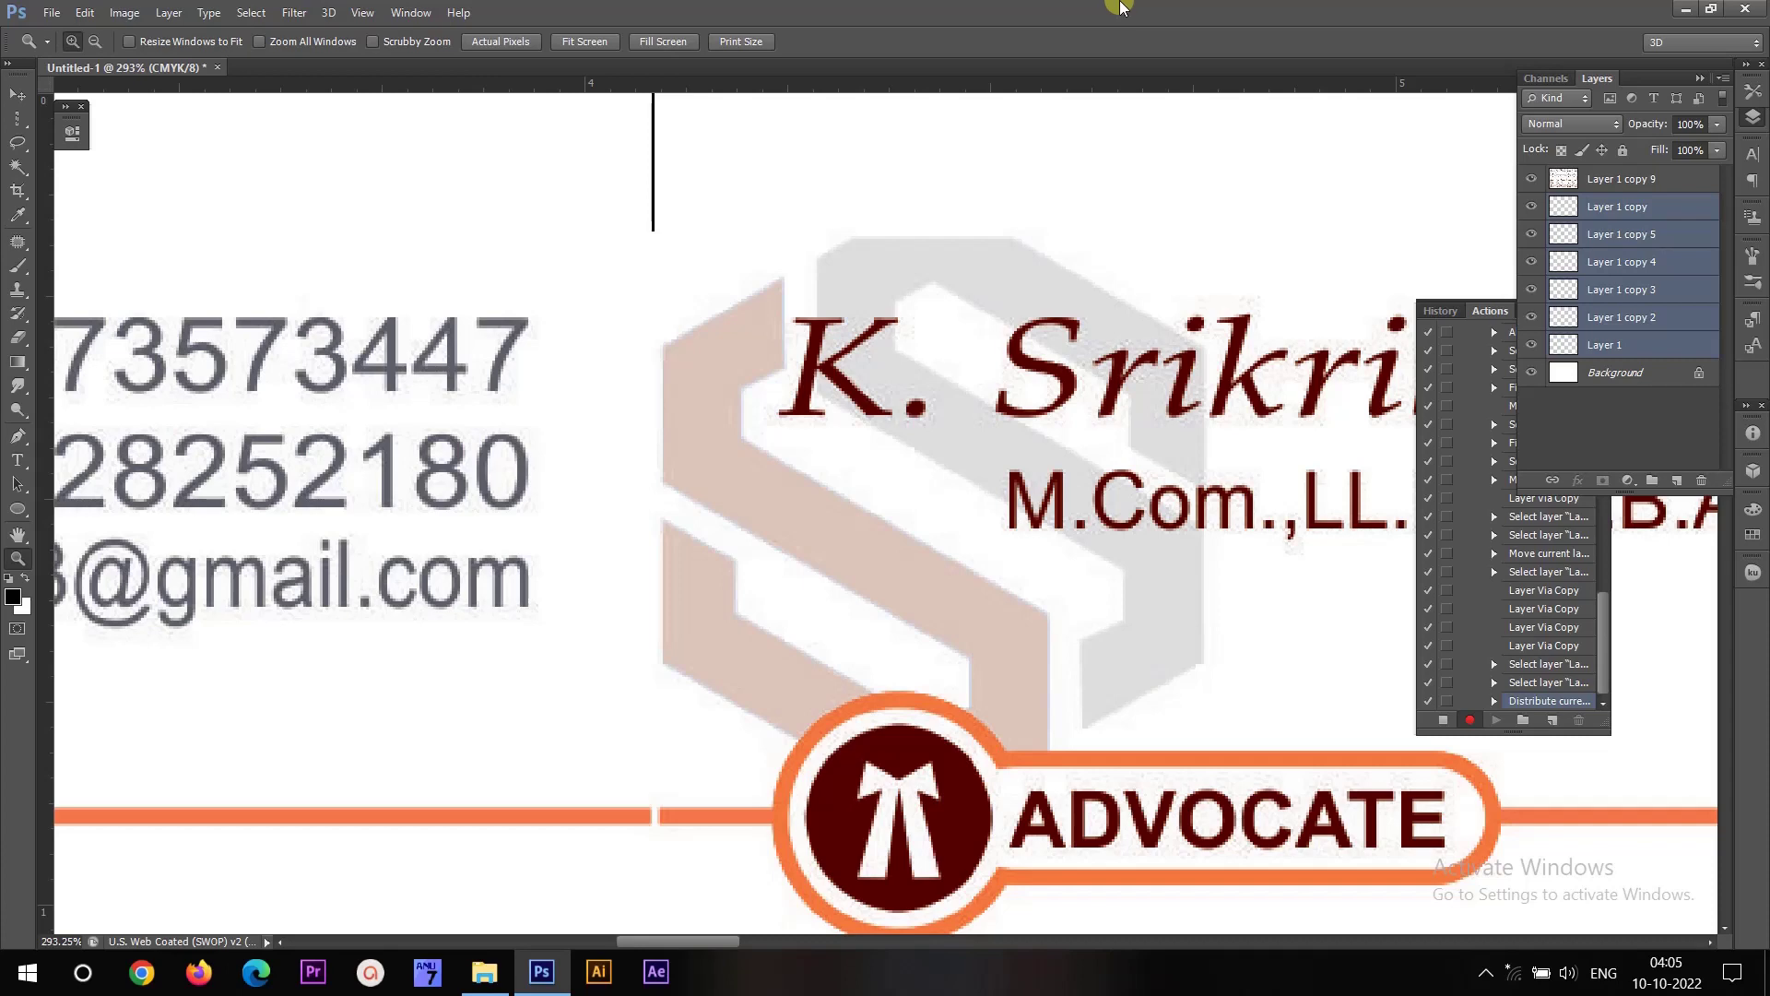
Merge the six vertical line layers into one and toggle its visibility off and on to check the lines.
key("ctrl+e")
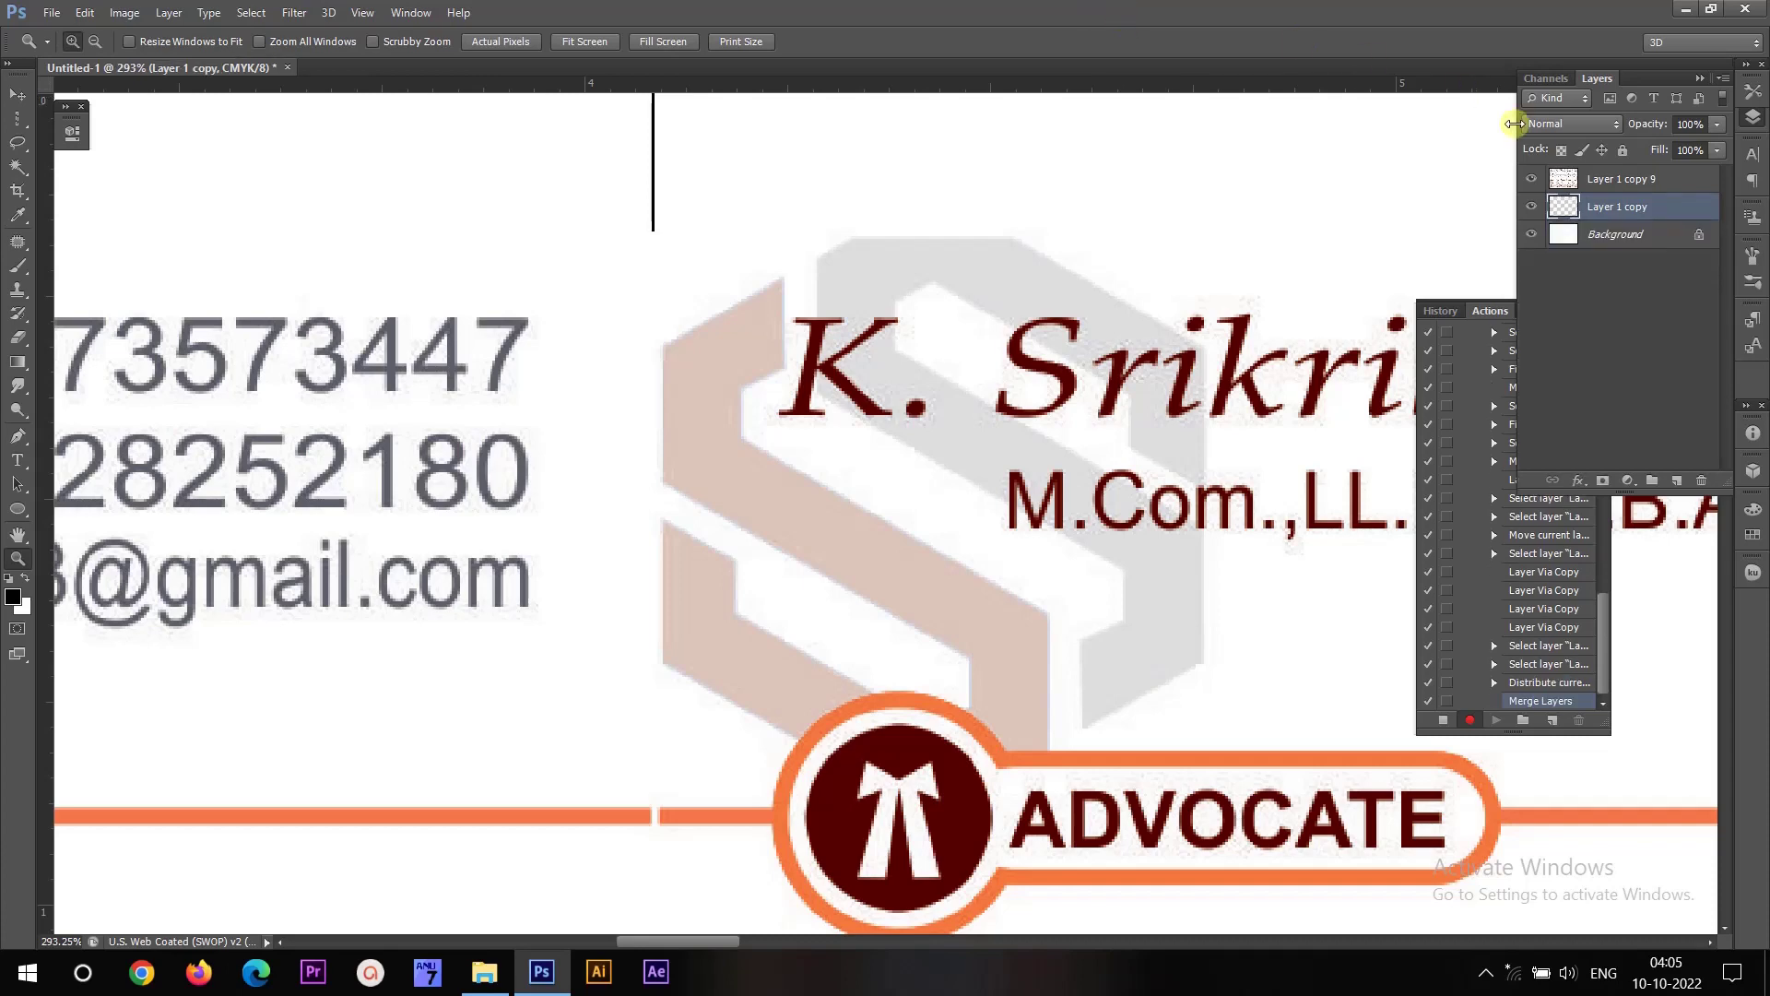
left_click(1531, 207)
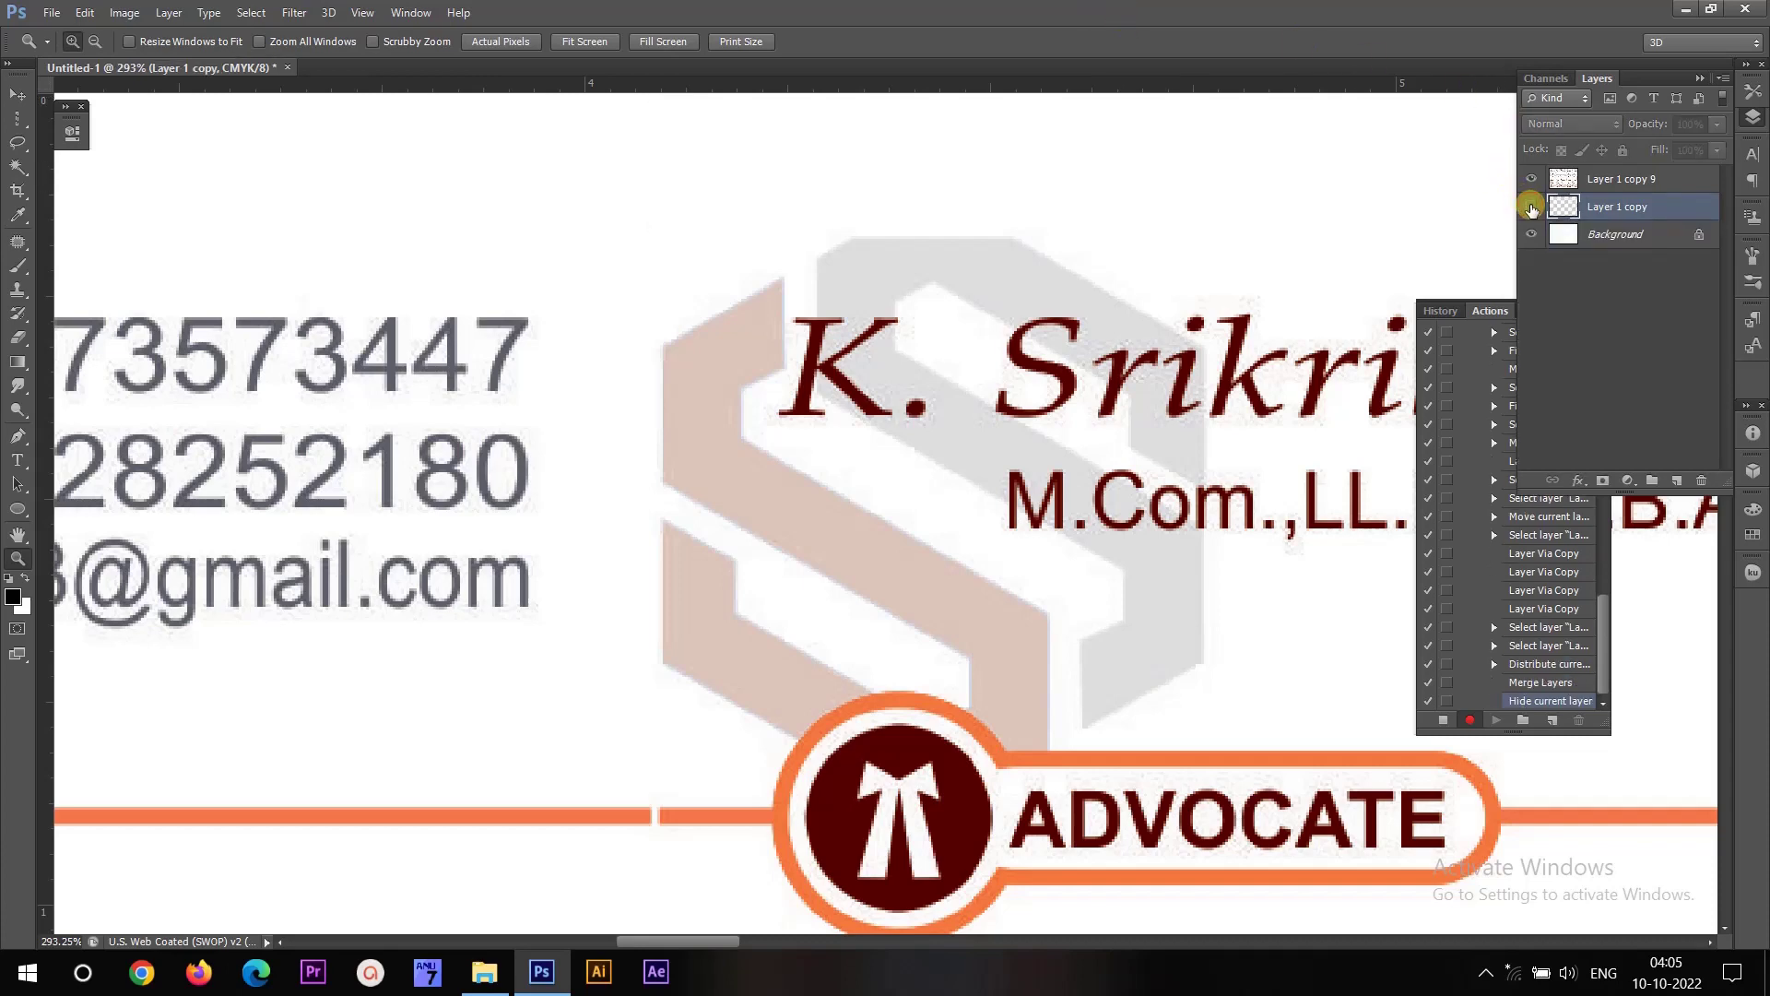
left_click(1531, 206)
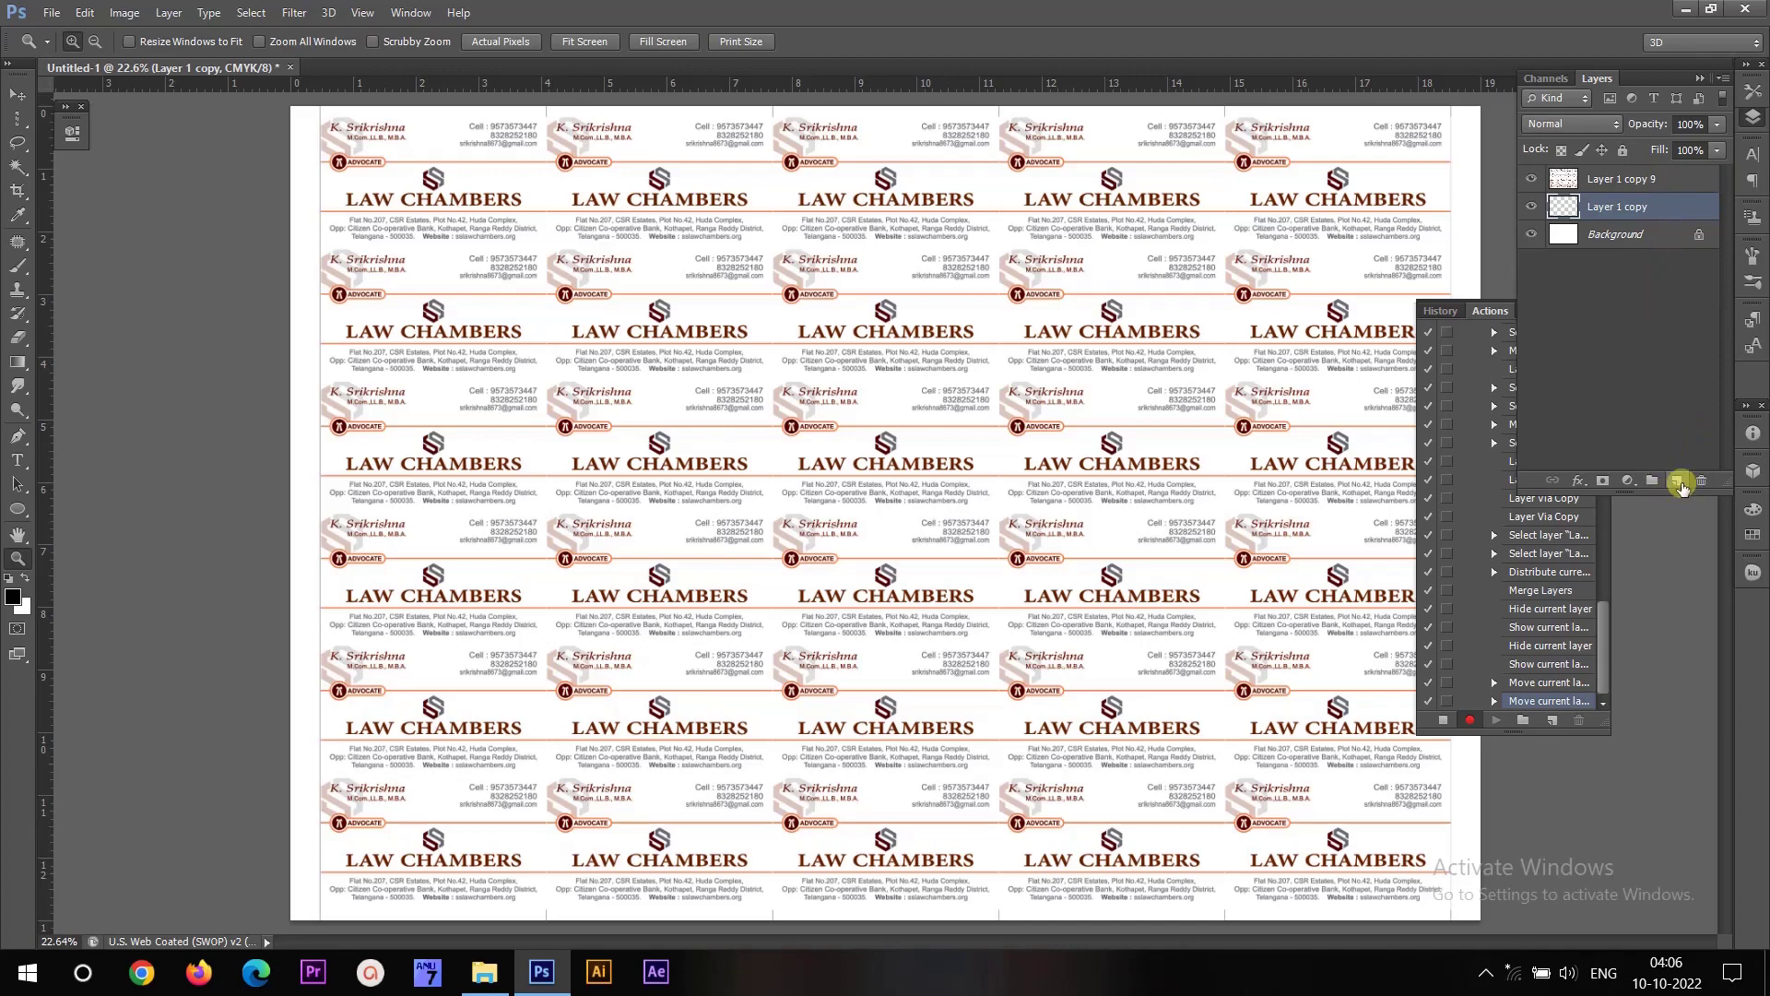
Create a thin black horizontal line in the sheet's top margin on a new layer by filling a Single Row Marquee selection, and deselect.
left_click(1679, 482)
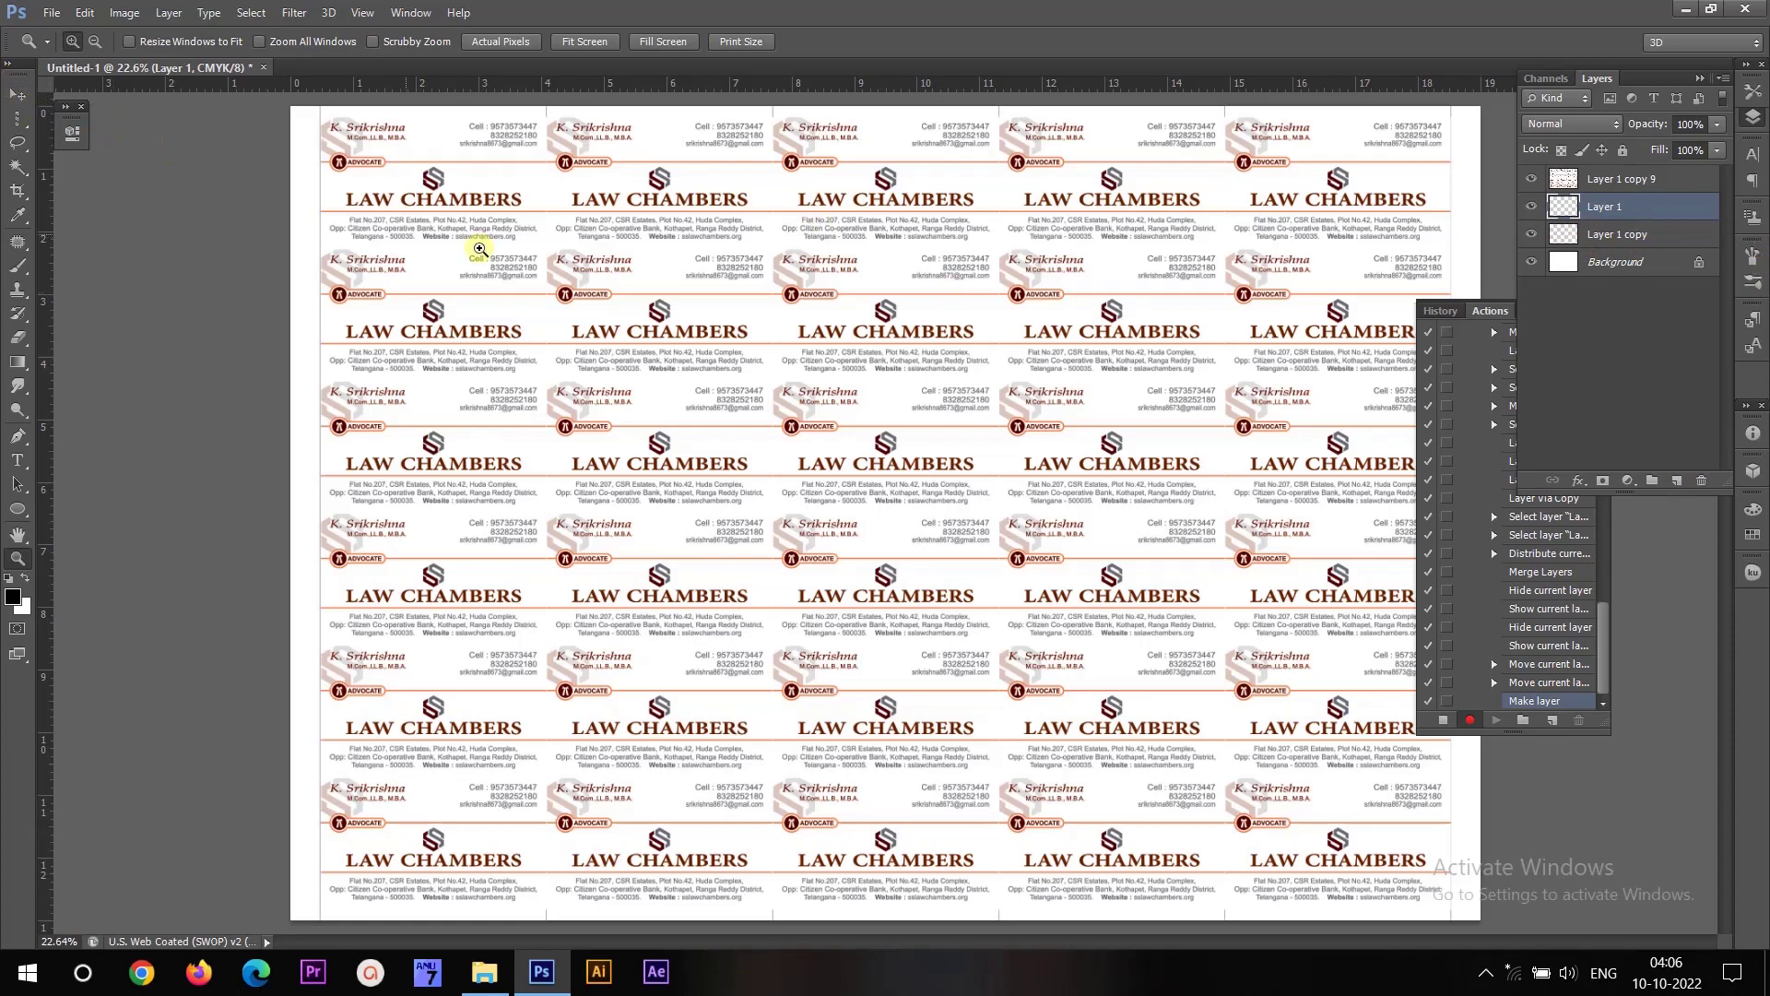
left_click(17, 122)
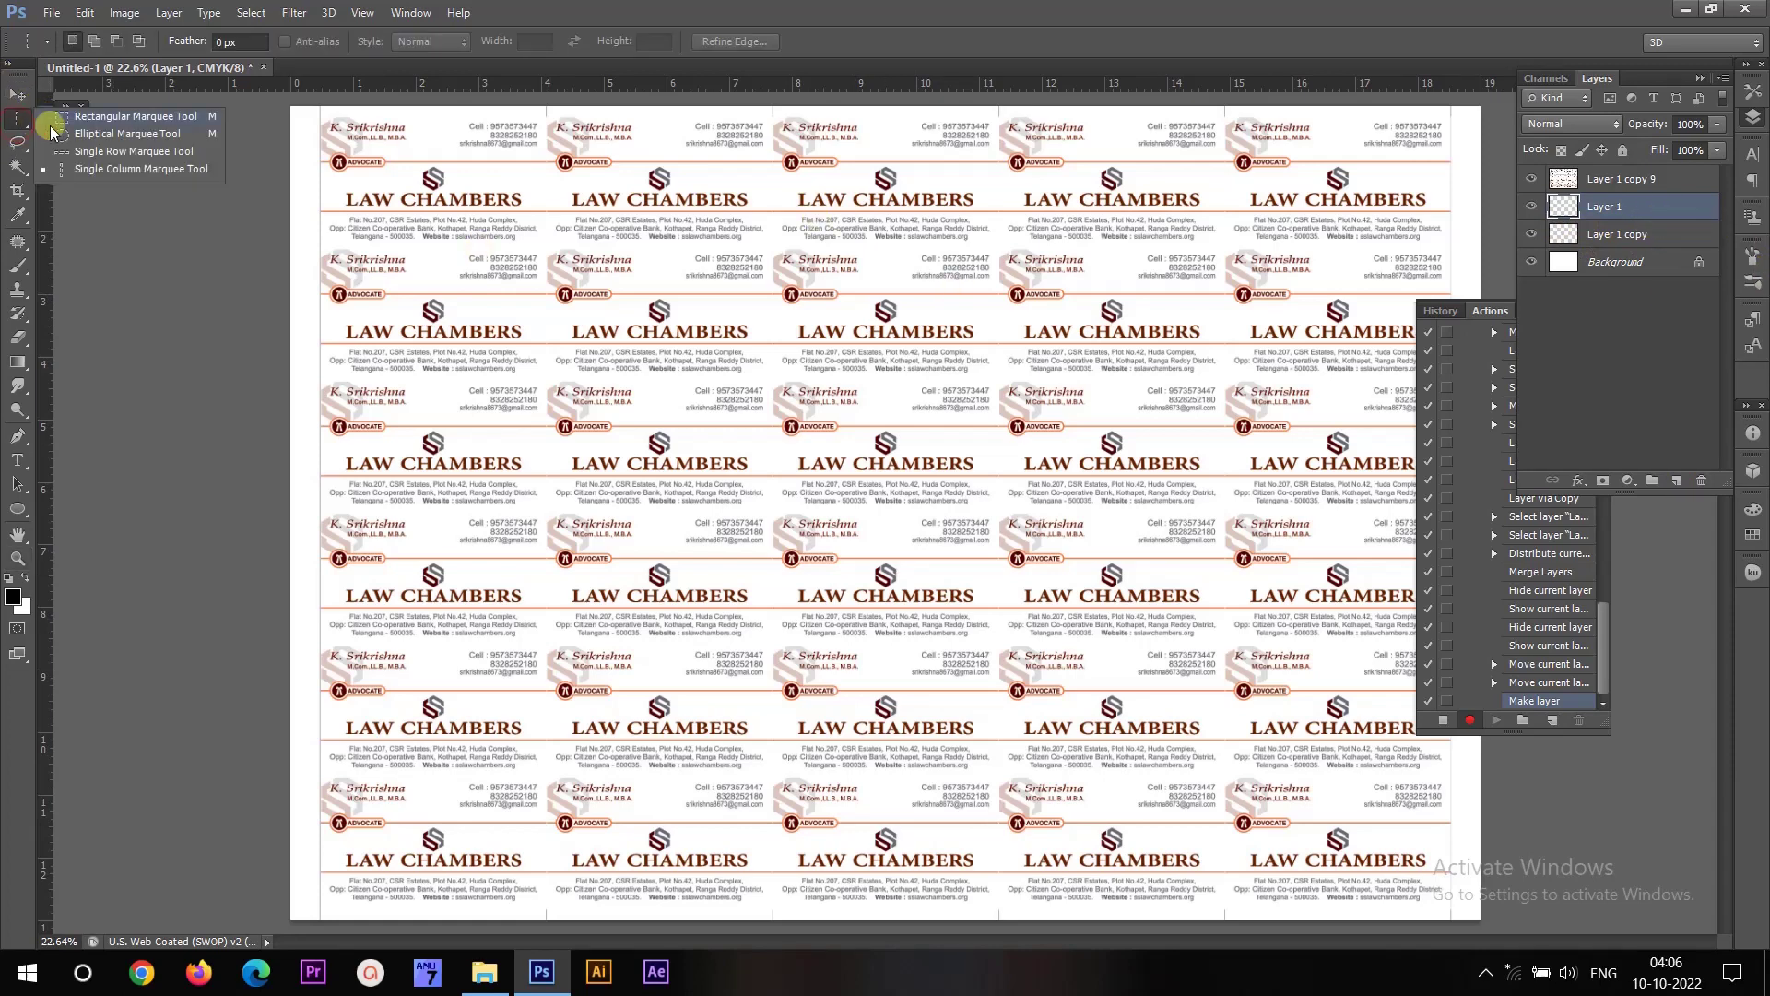
left_click(134, 155)
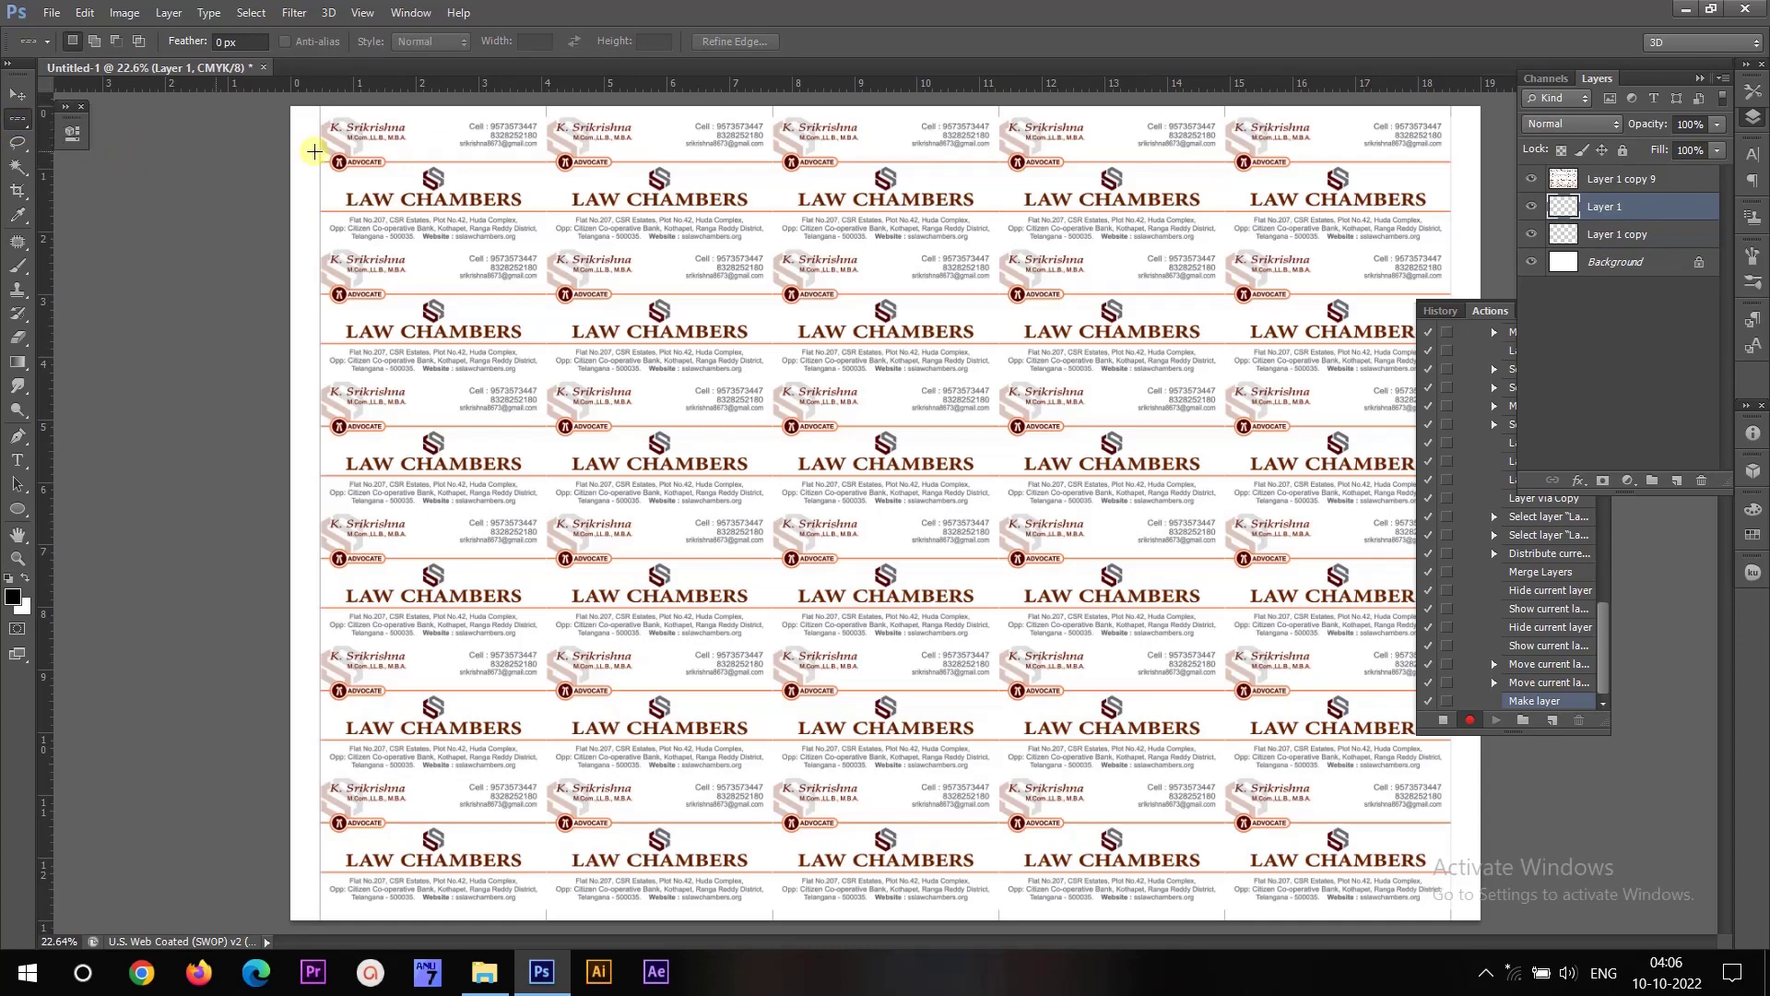
left_click(499, 111)
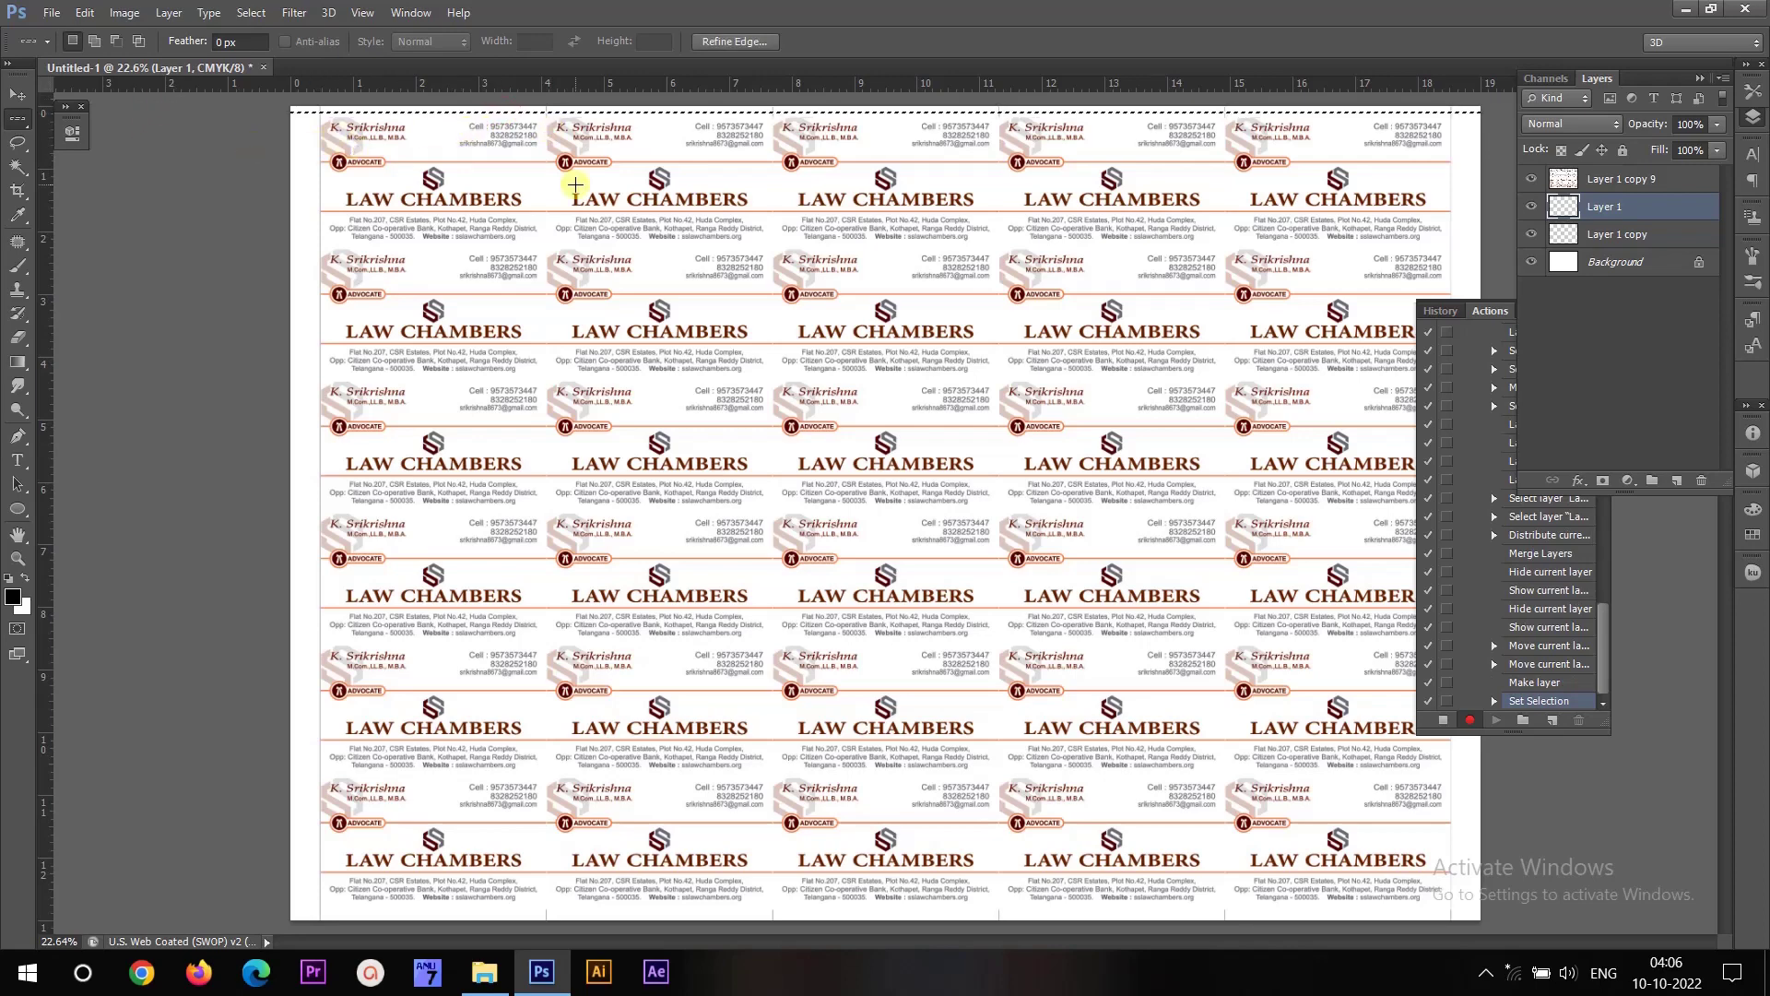
key("alt")
key("alt+BackSpace")
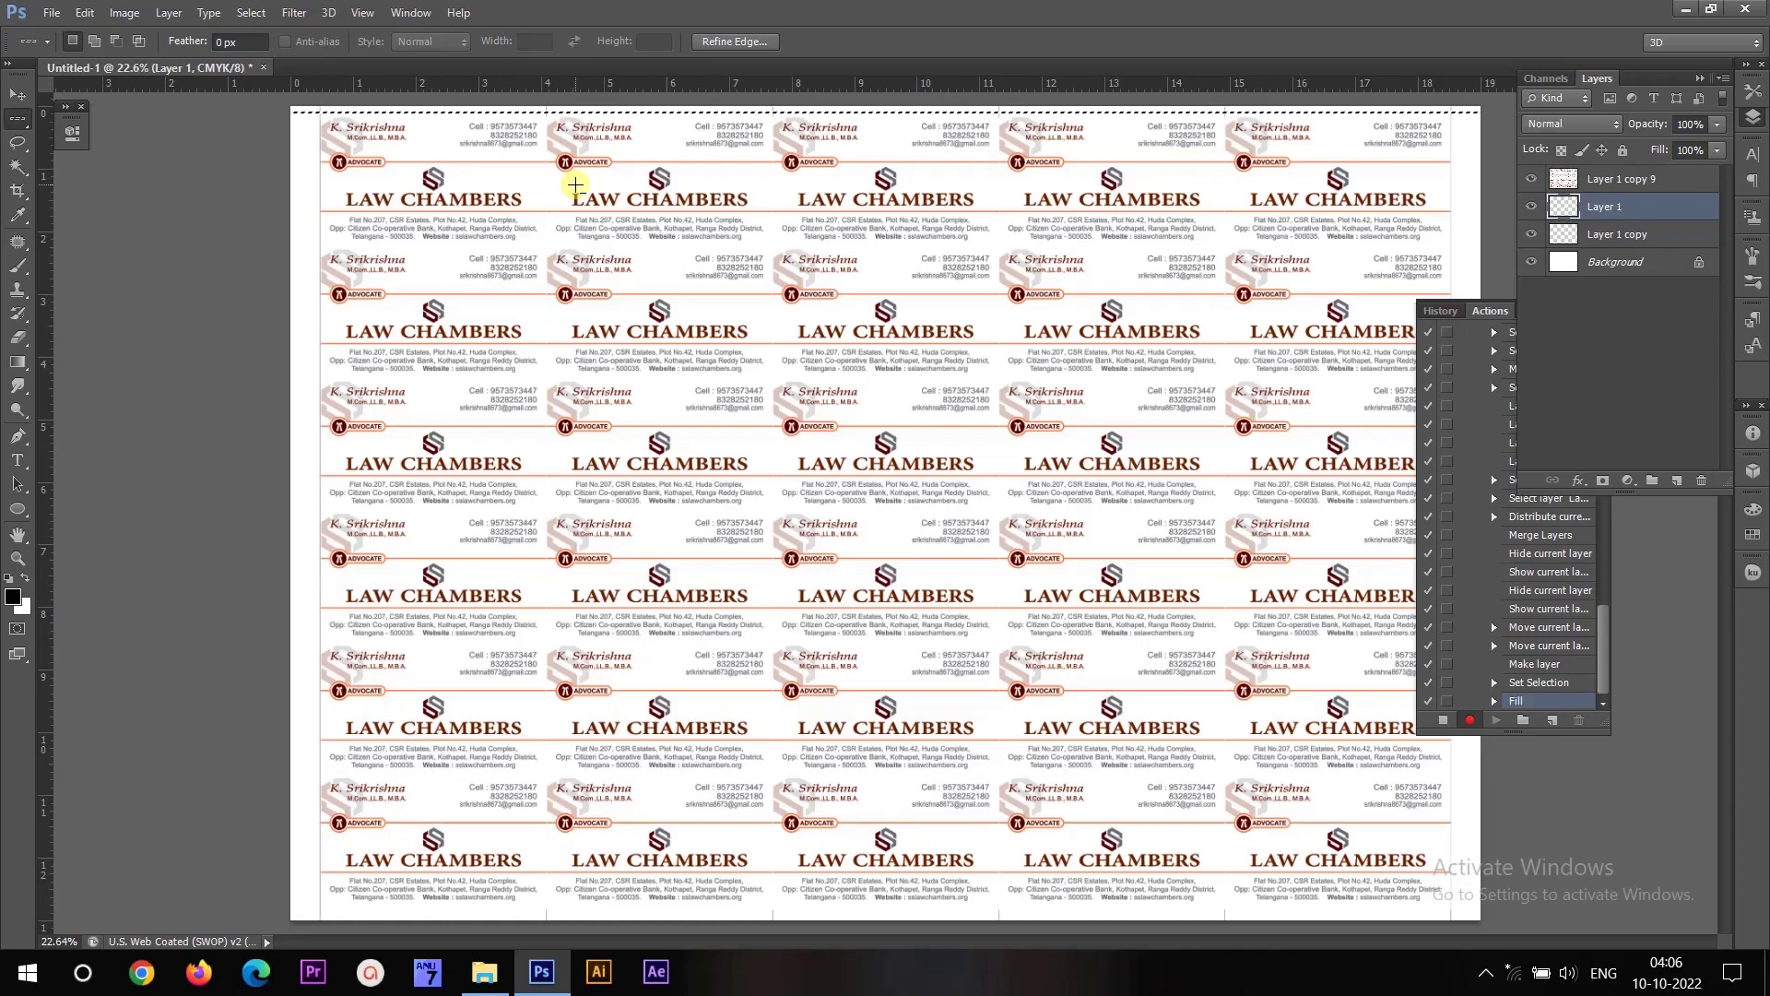
key("ctrl+d")
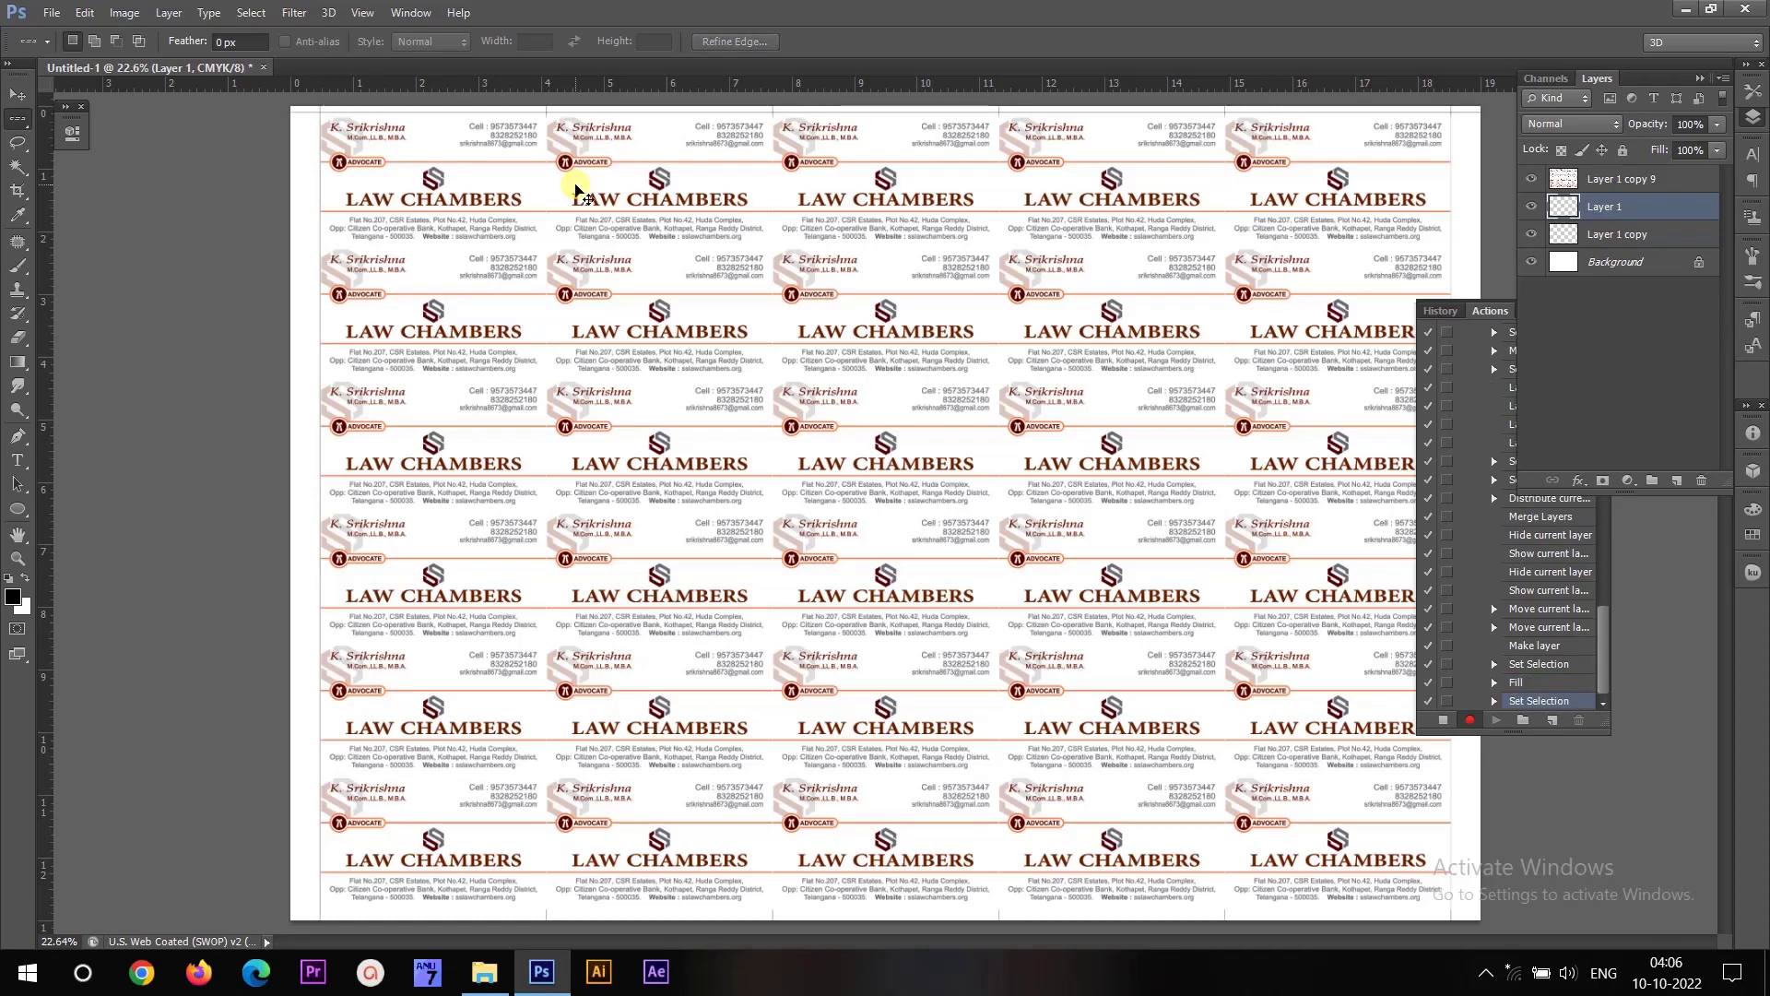
Move the horizontal line down onto the top edge of the card grid and check its alignment at the sheet's corner.
left_click(17, 94)
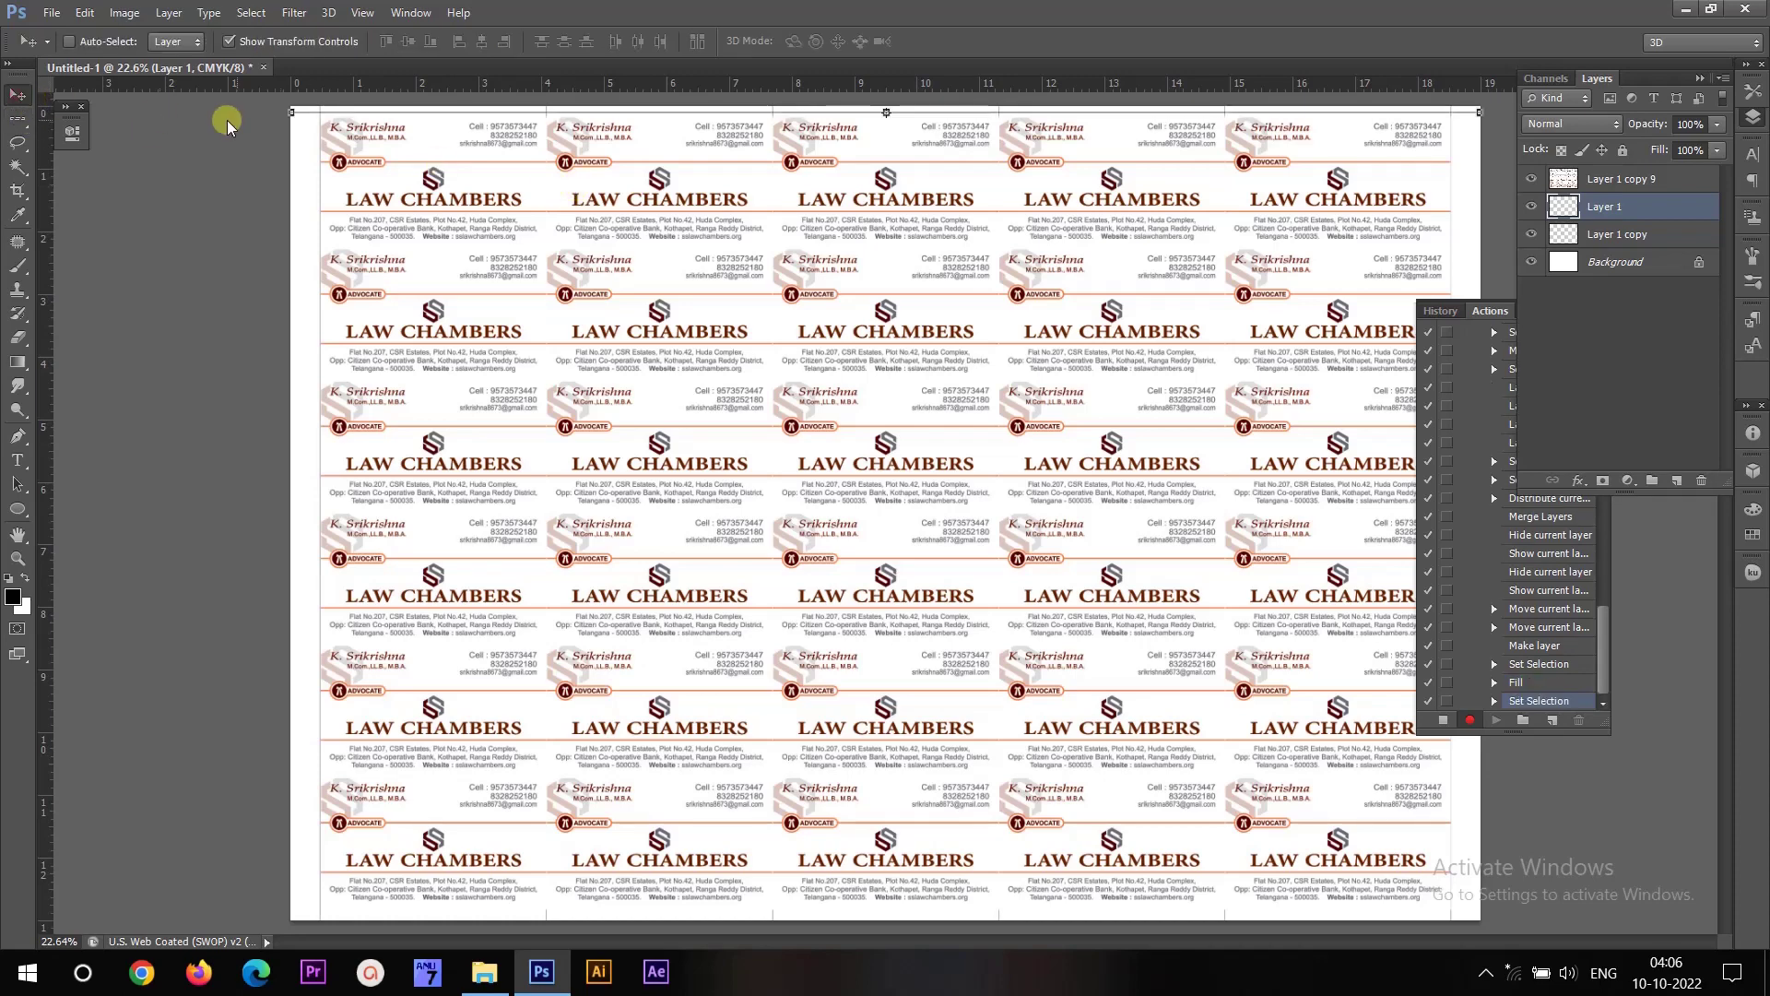
left_click(1153, 138, "ctrl")
left_click(1231, 138, "ctrl")
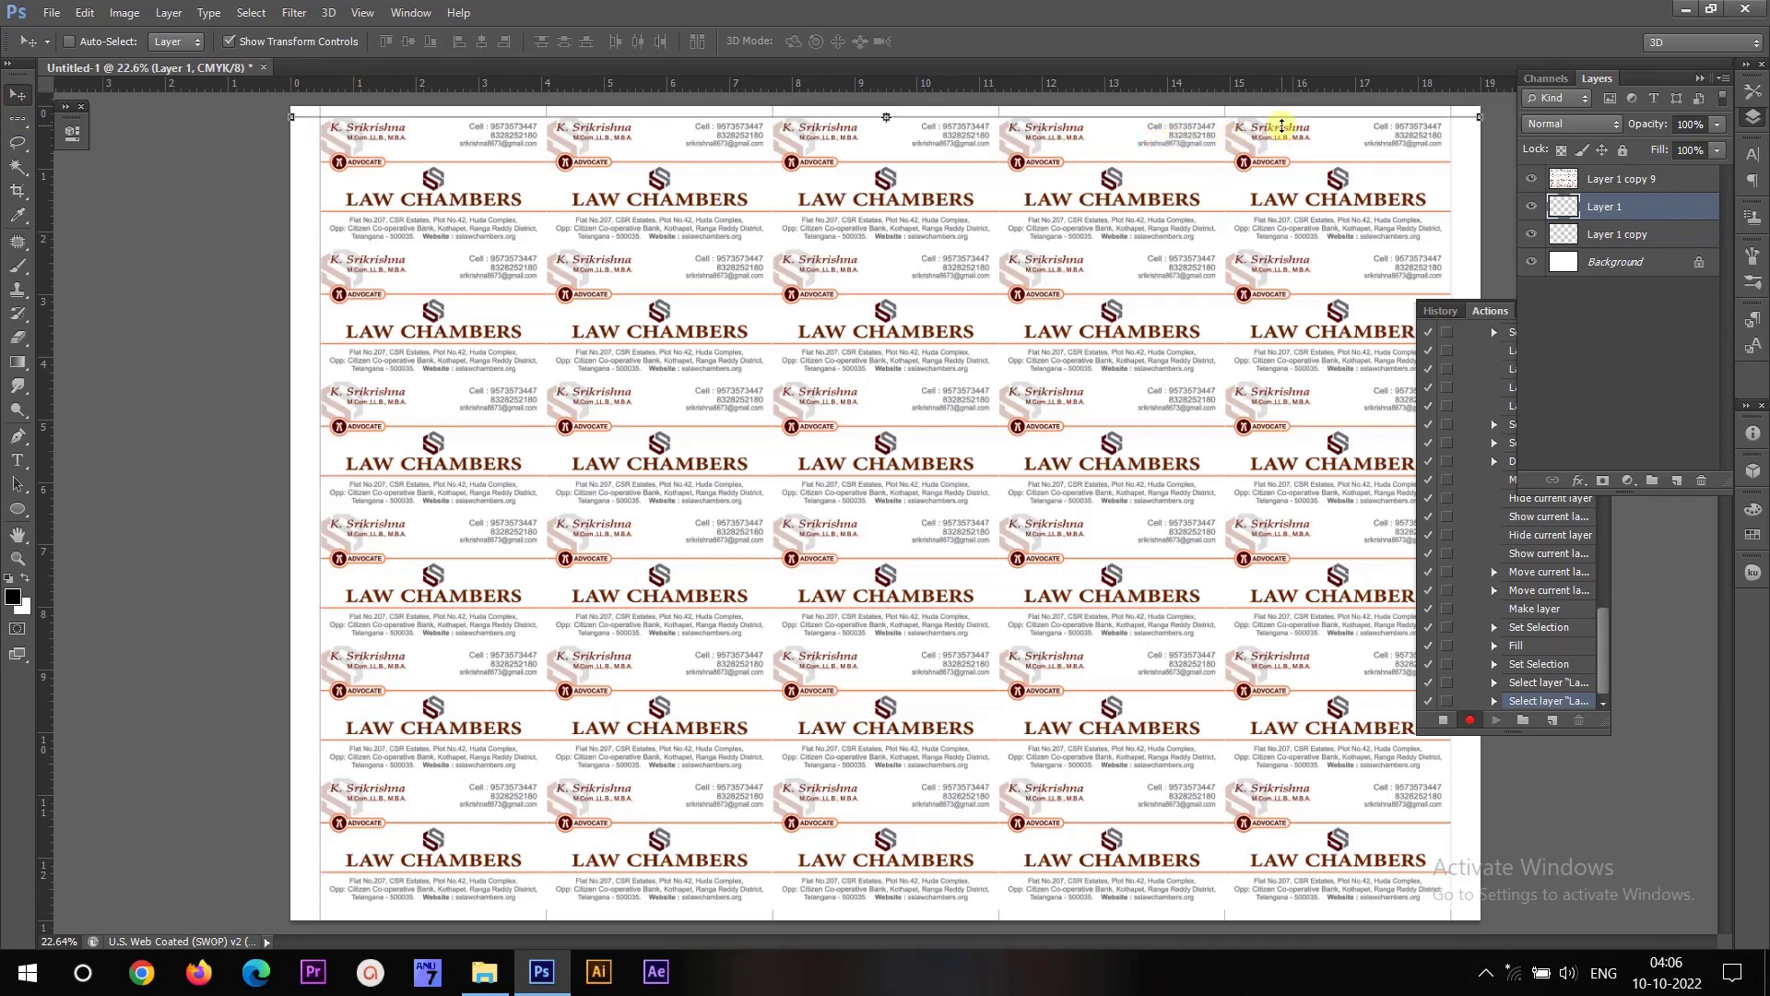
key("z")
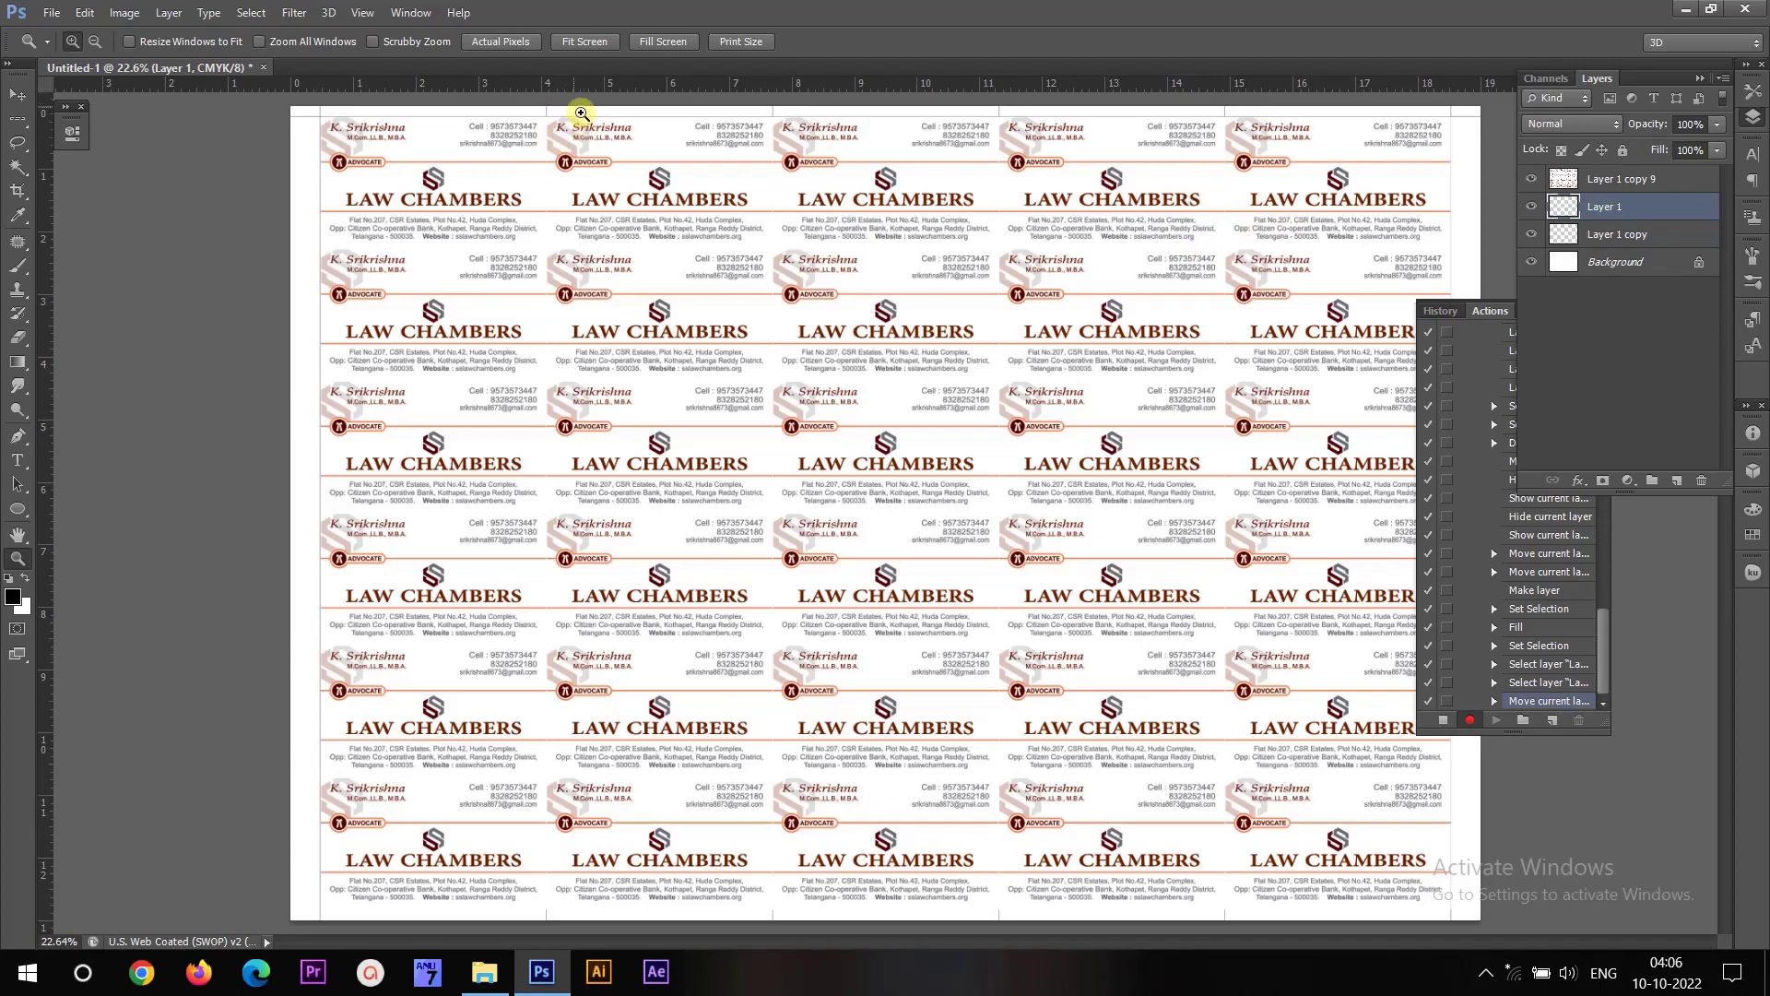
left_click_drag(531, 114, 462, 173)
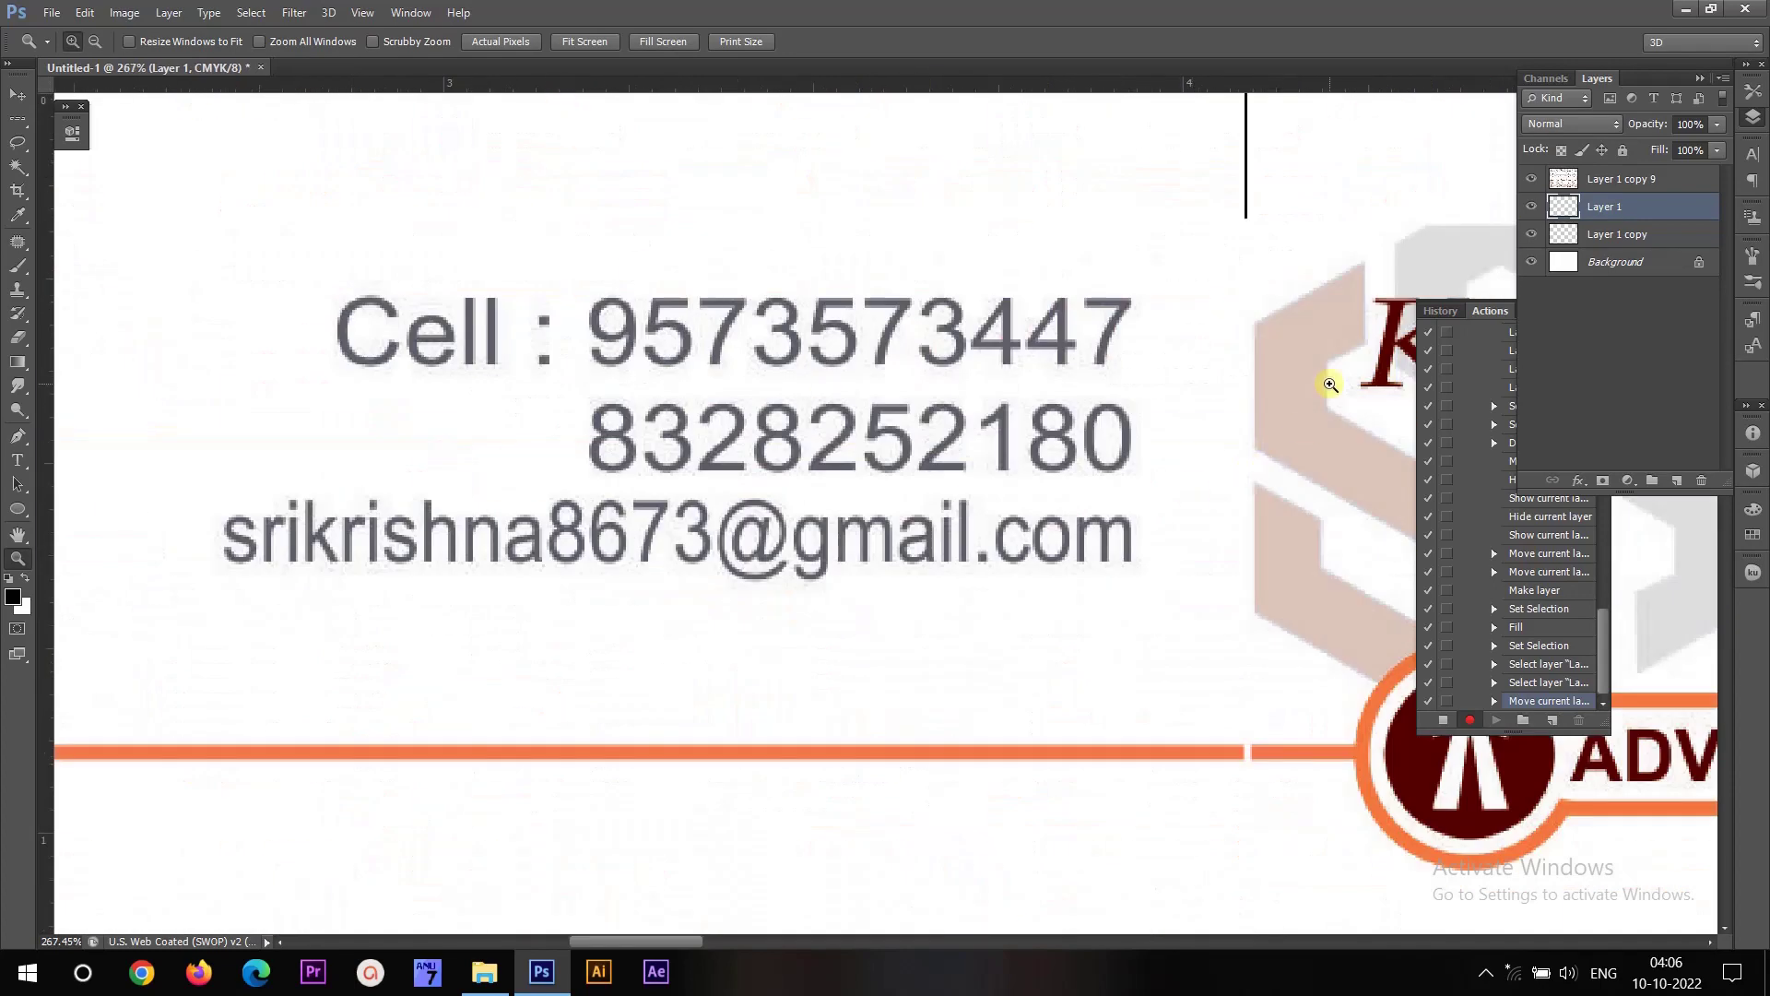
key("Home")
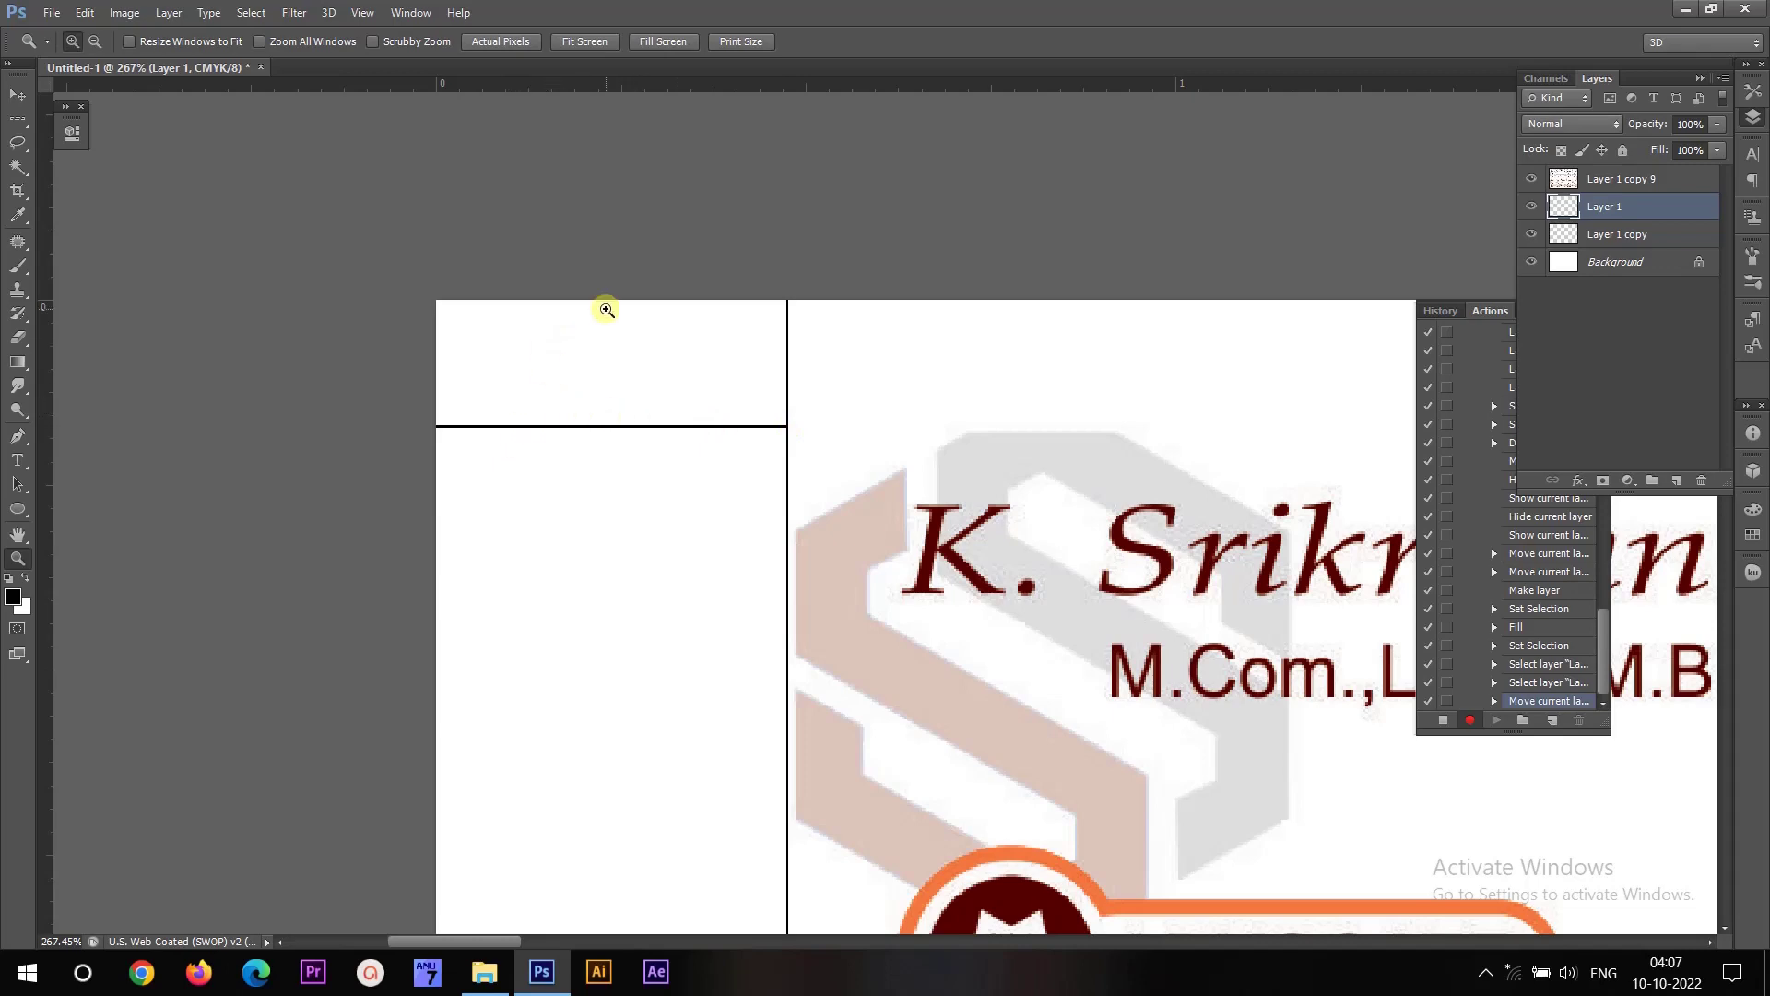
key("ctrl+0")
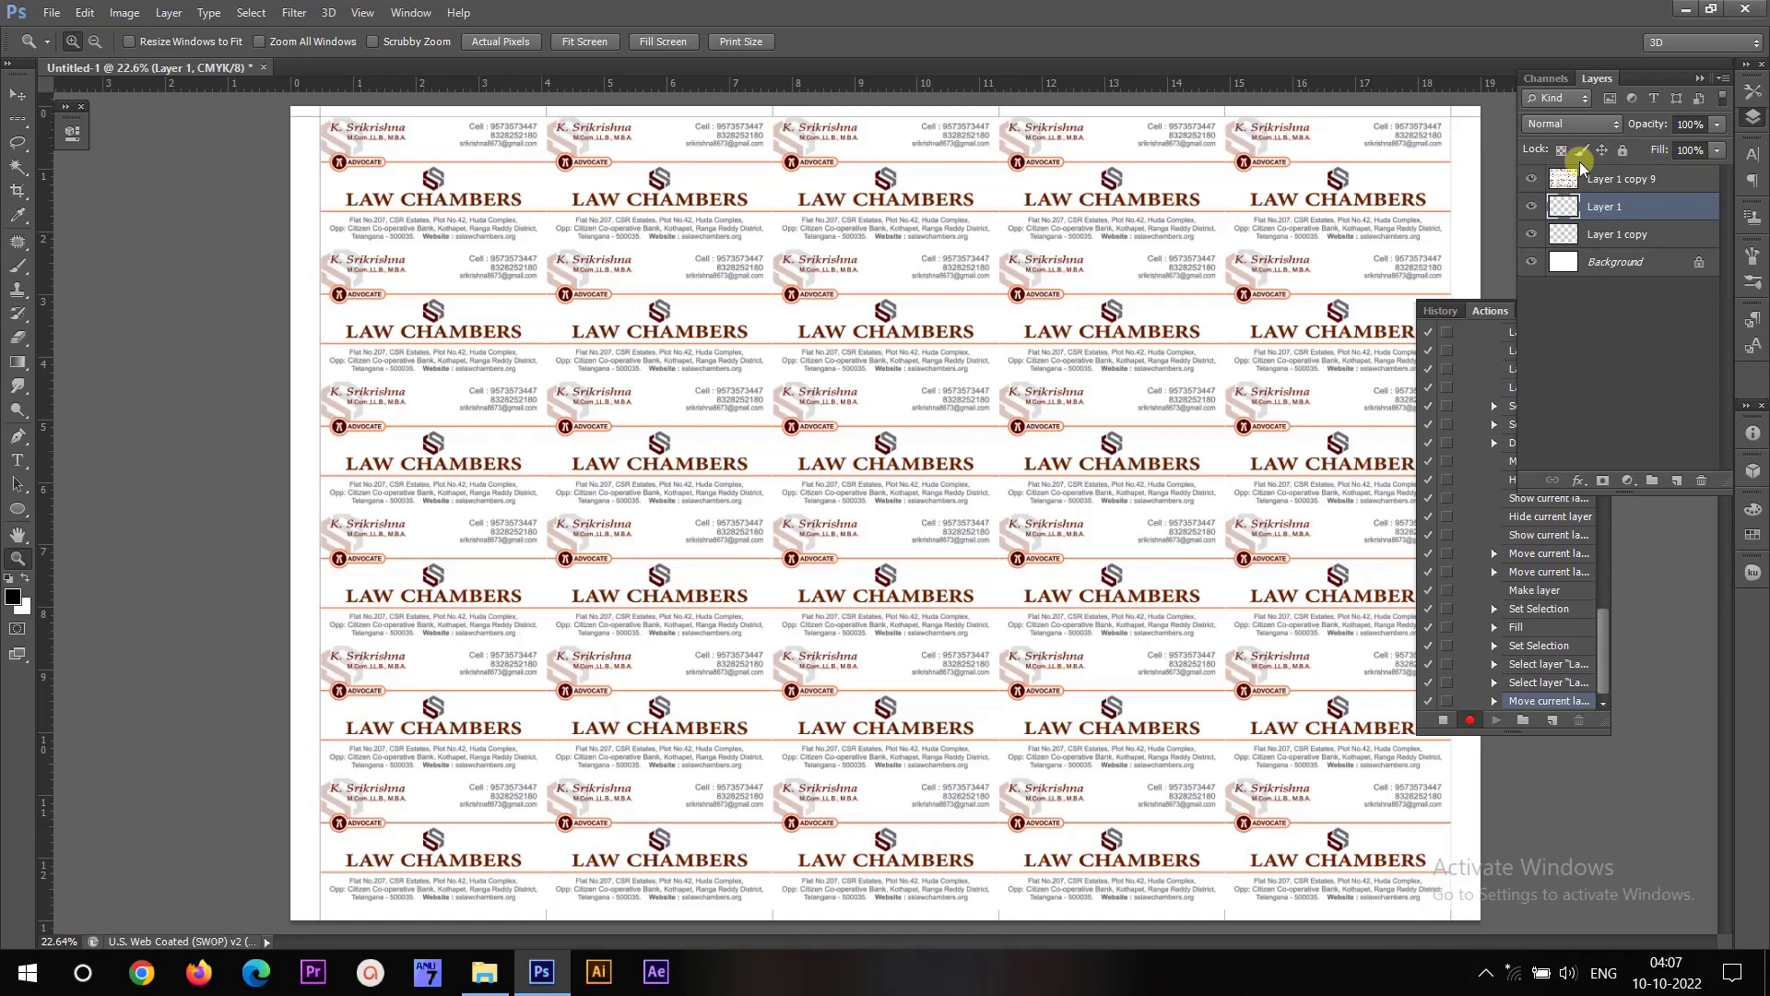
Duplicate the horizontal line layer and move the copy straight down onto the bottom edge of the card grid.
key("ctrl+j")
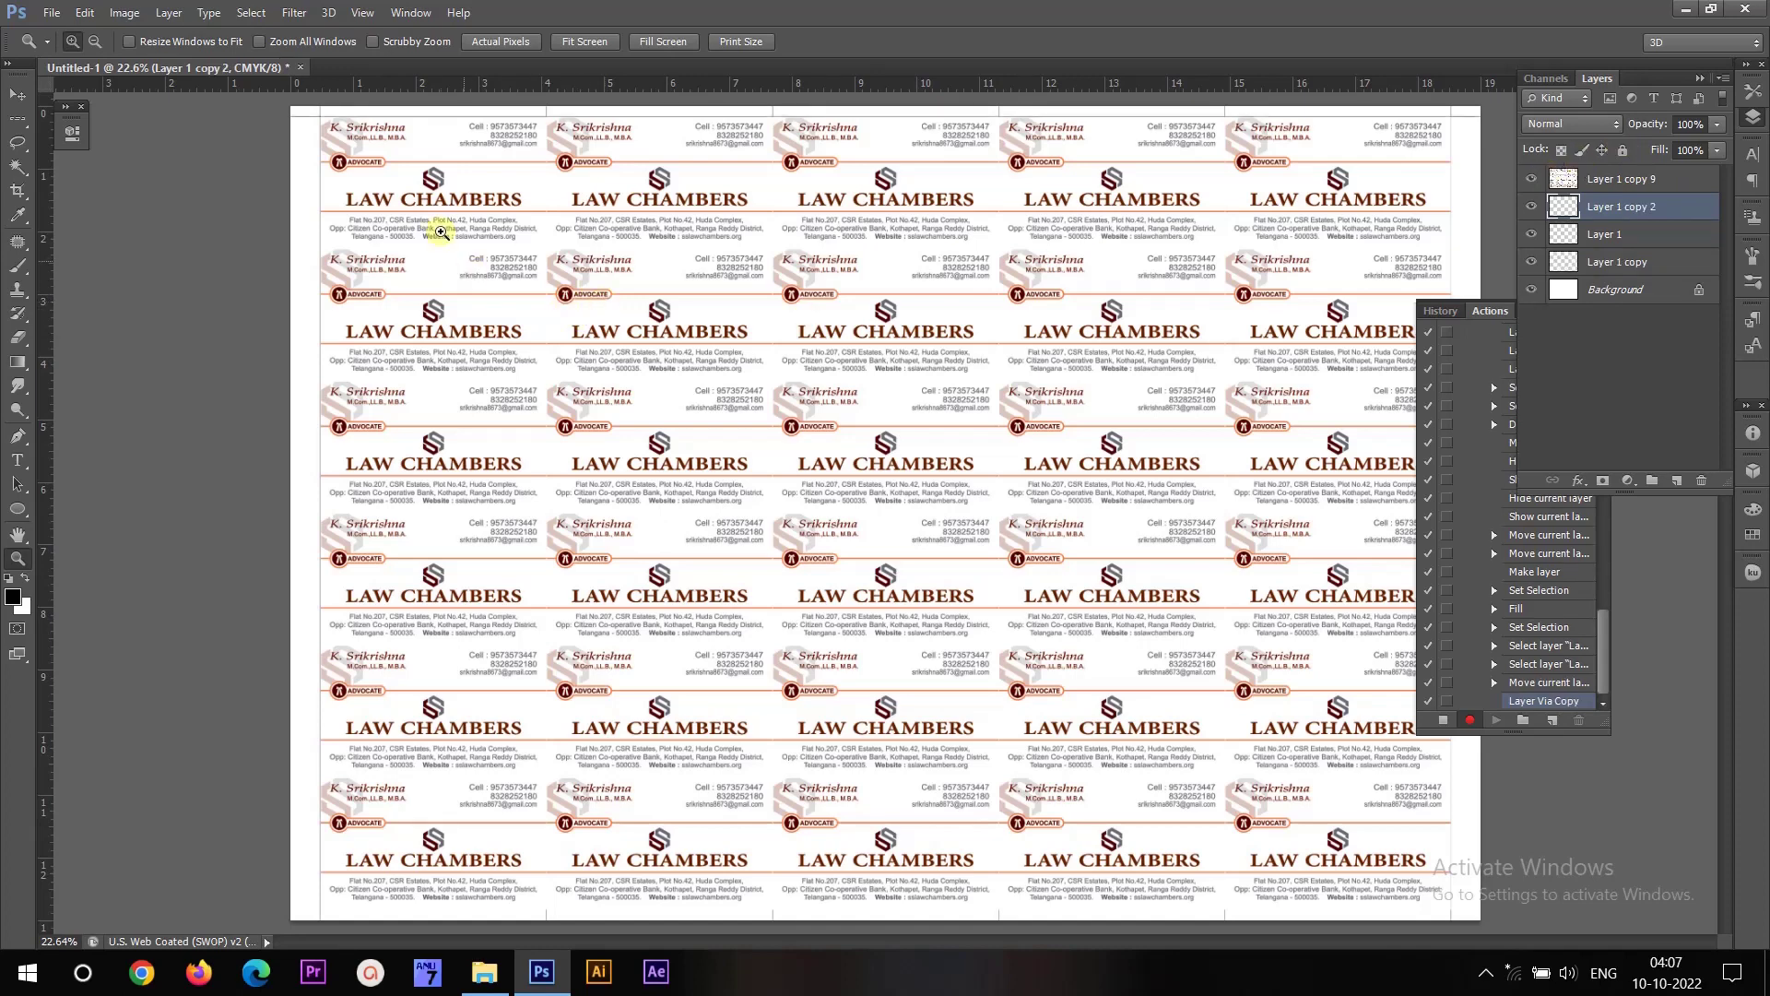
left_click(17, 94)
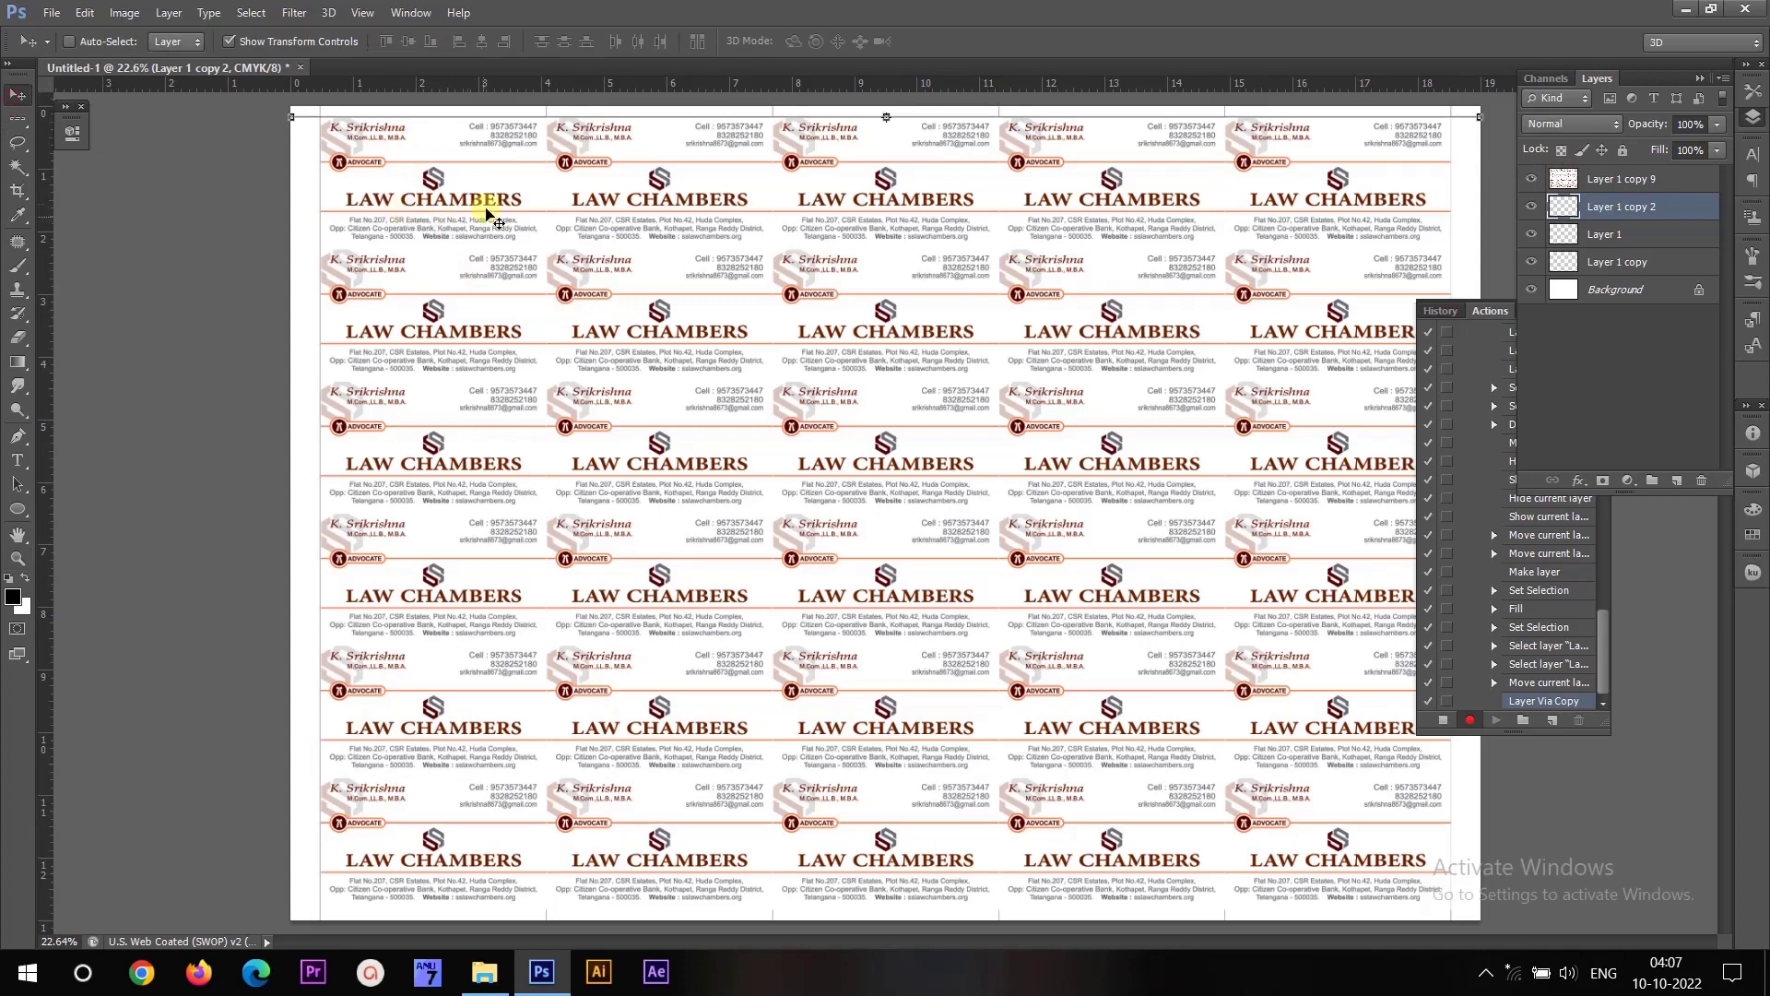
left_click_drag(472, 184, 395, 887)
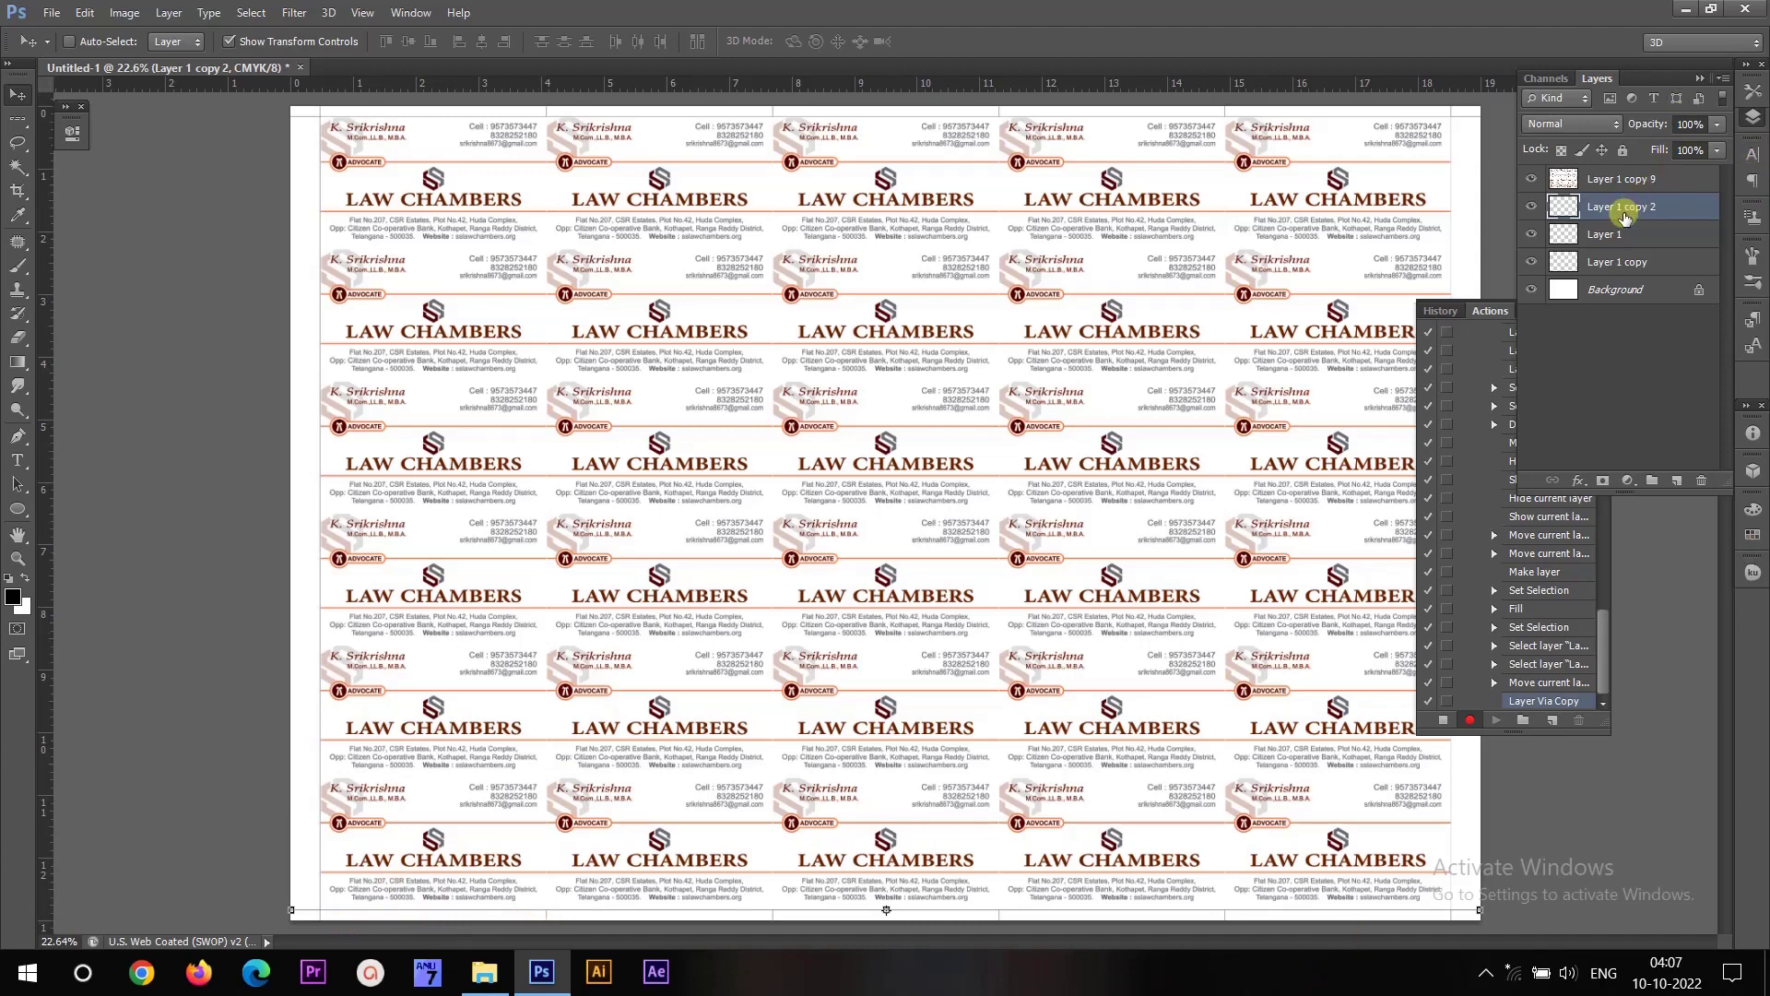
Make five more copies of the horizontal line on Layer 1 at the card grid's top edge.
left_click(1605, 234)
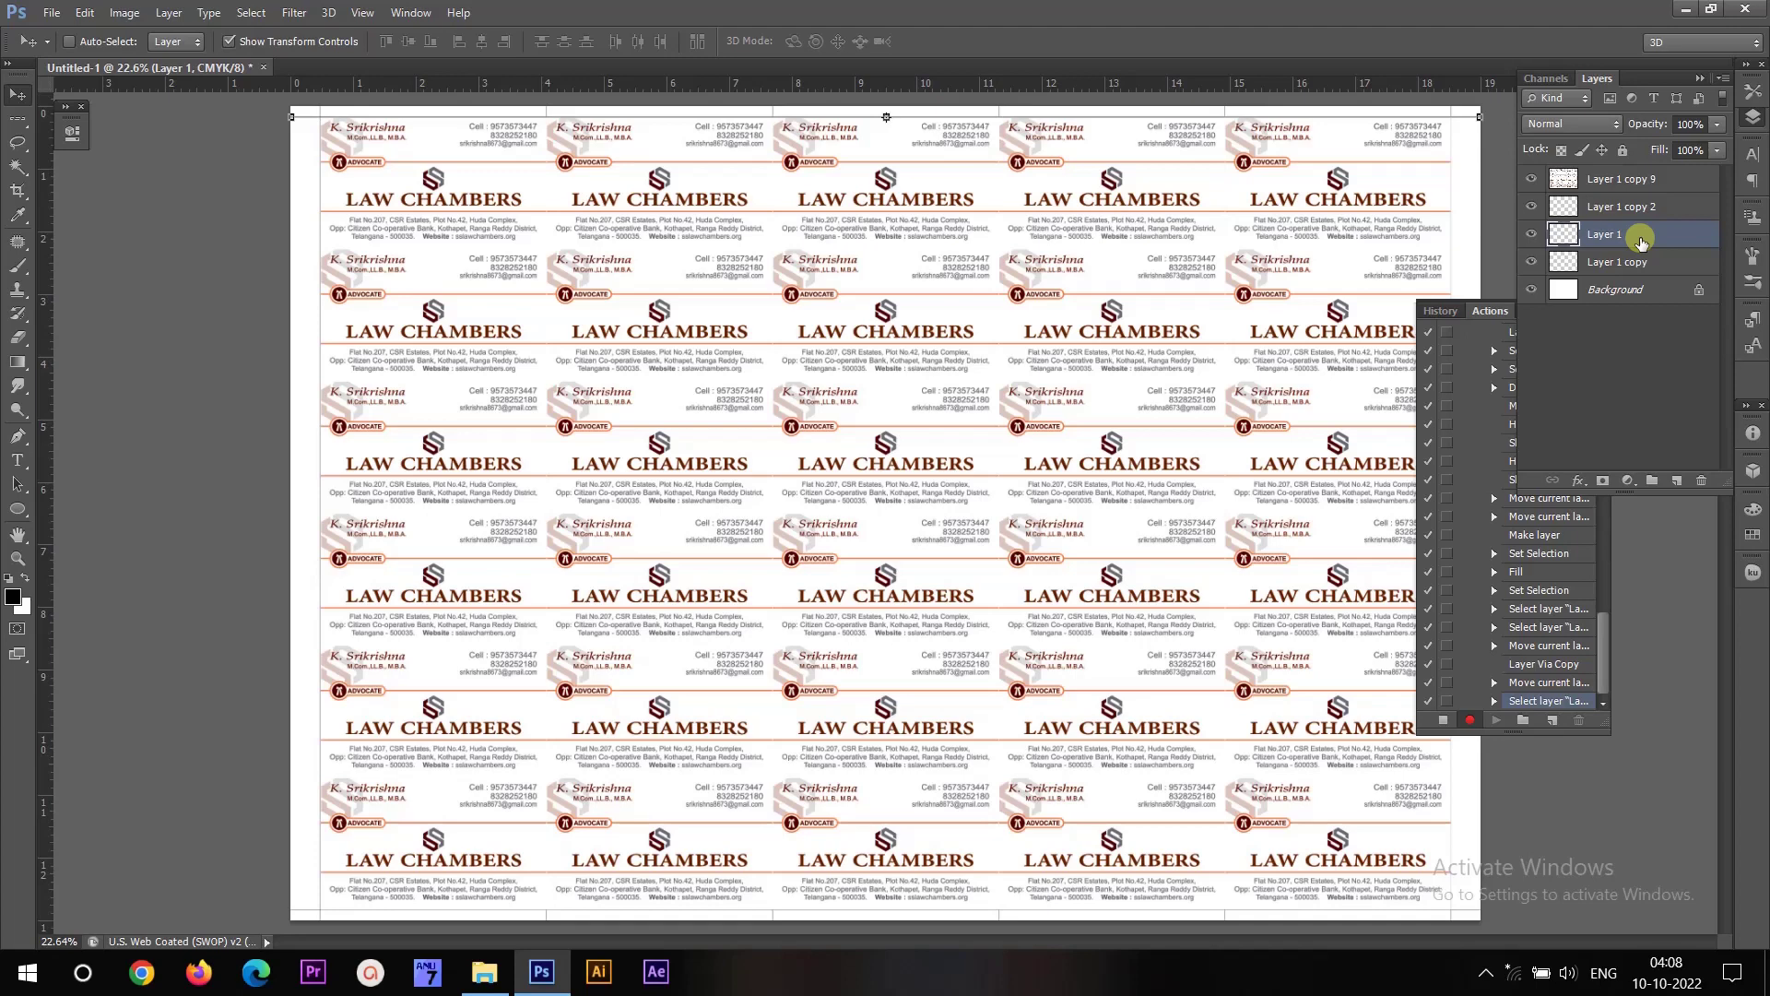
key("ctrl+j")
key("ctrl+j")
key("ctrl+j")
key("ctrl+j")
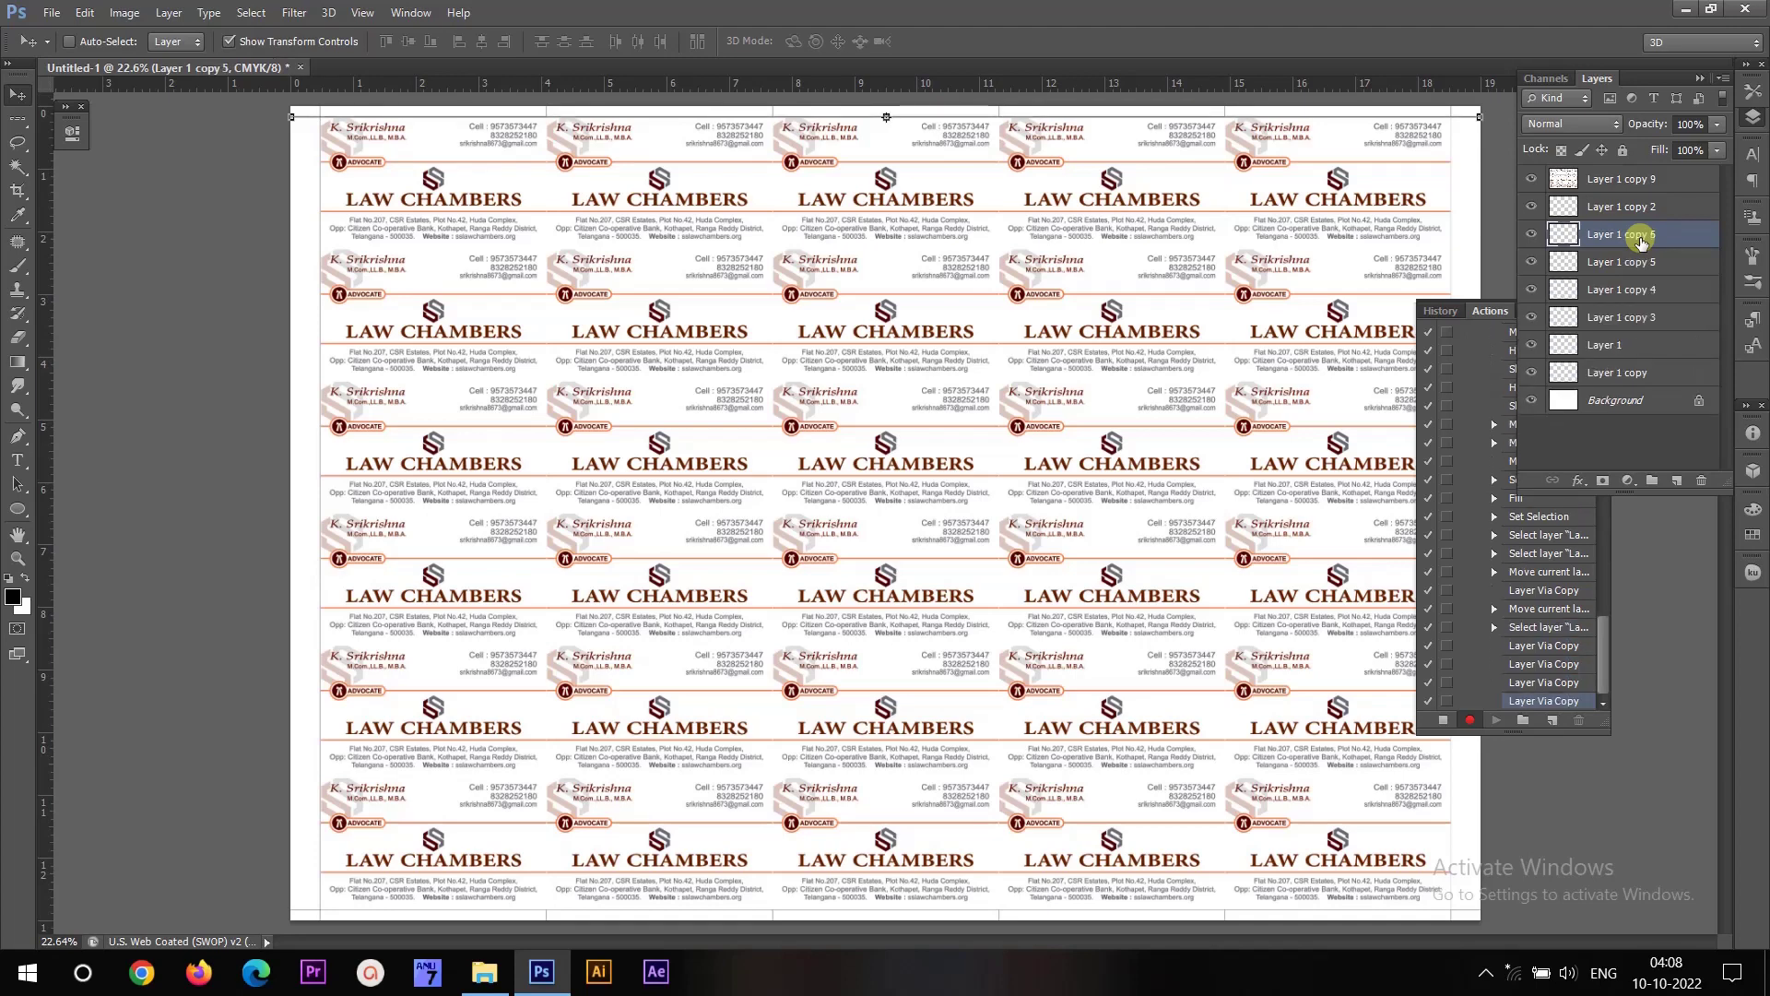
key("ctrl+j")
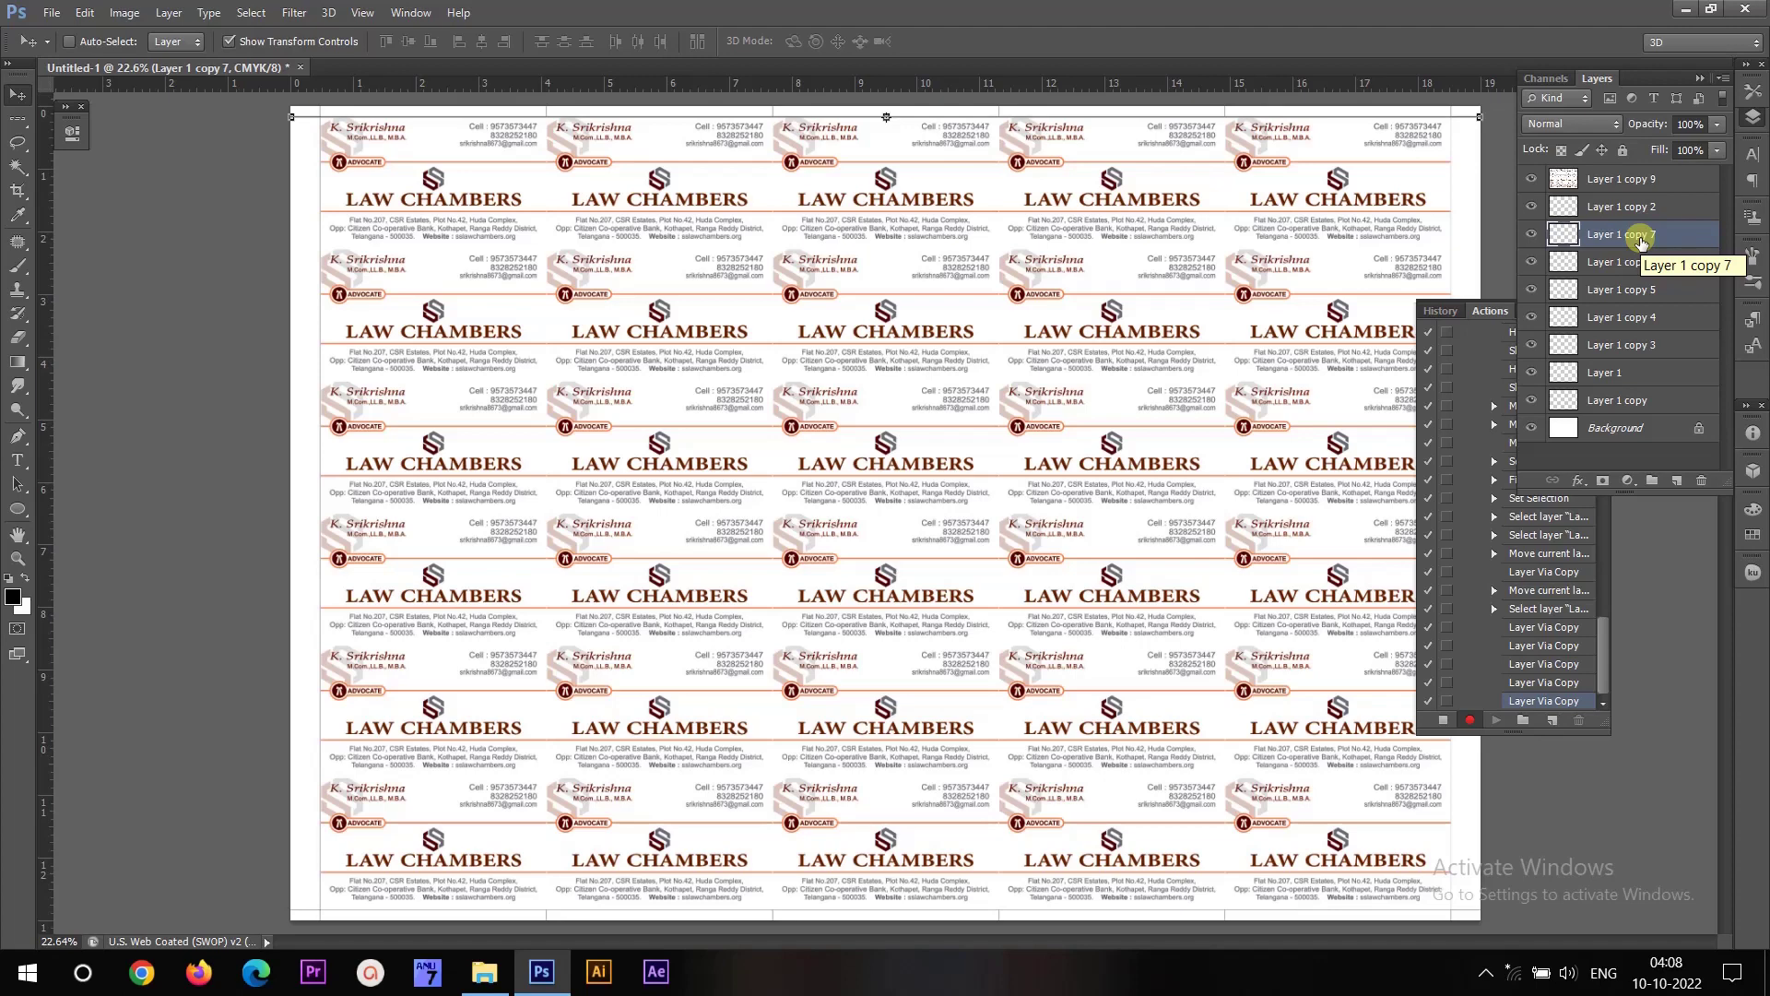
Distribute the seven horizontal line layers evenly by height across the card grid and merge them with the Layer 1 copy line layer.
left_click(1625, 372)
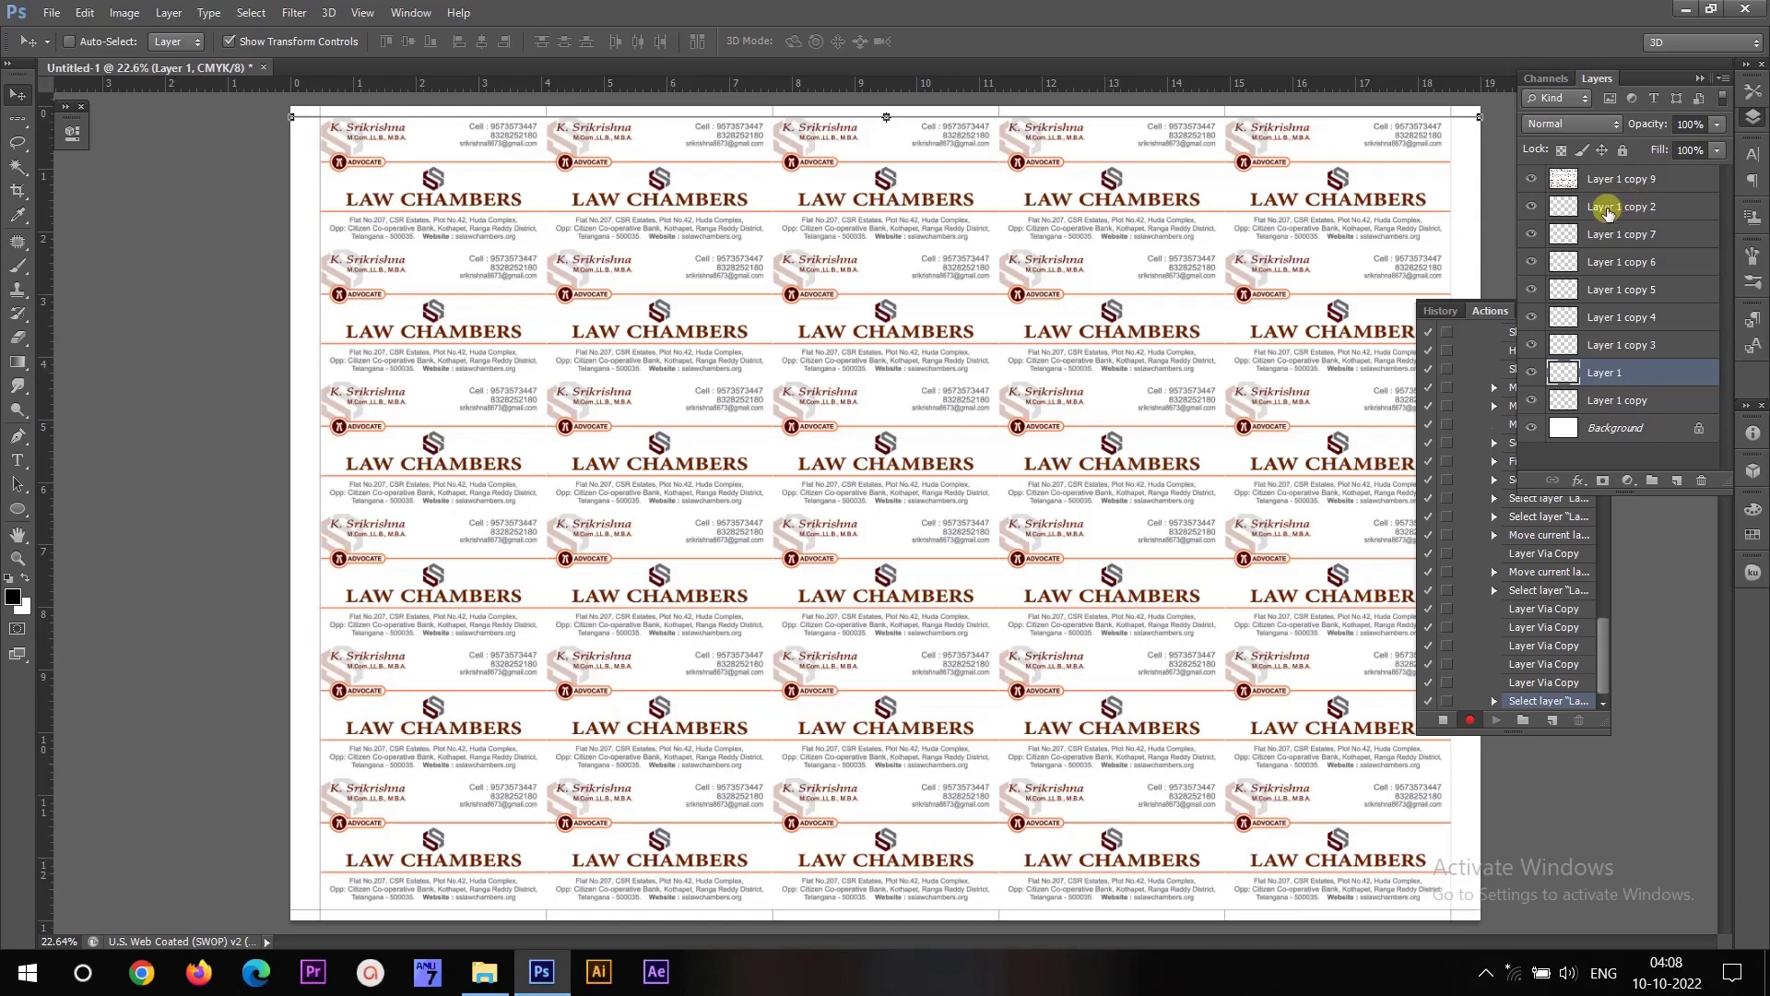
left_click(1609, 210, "shift")
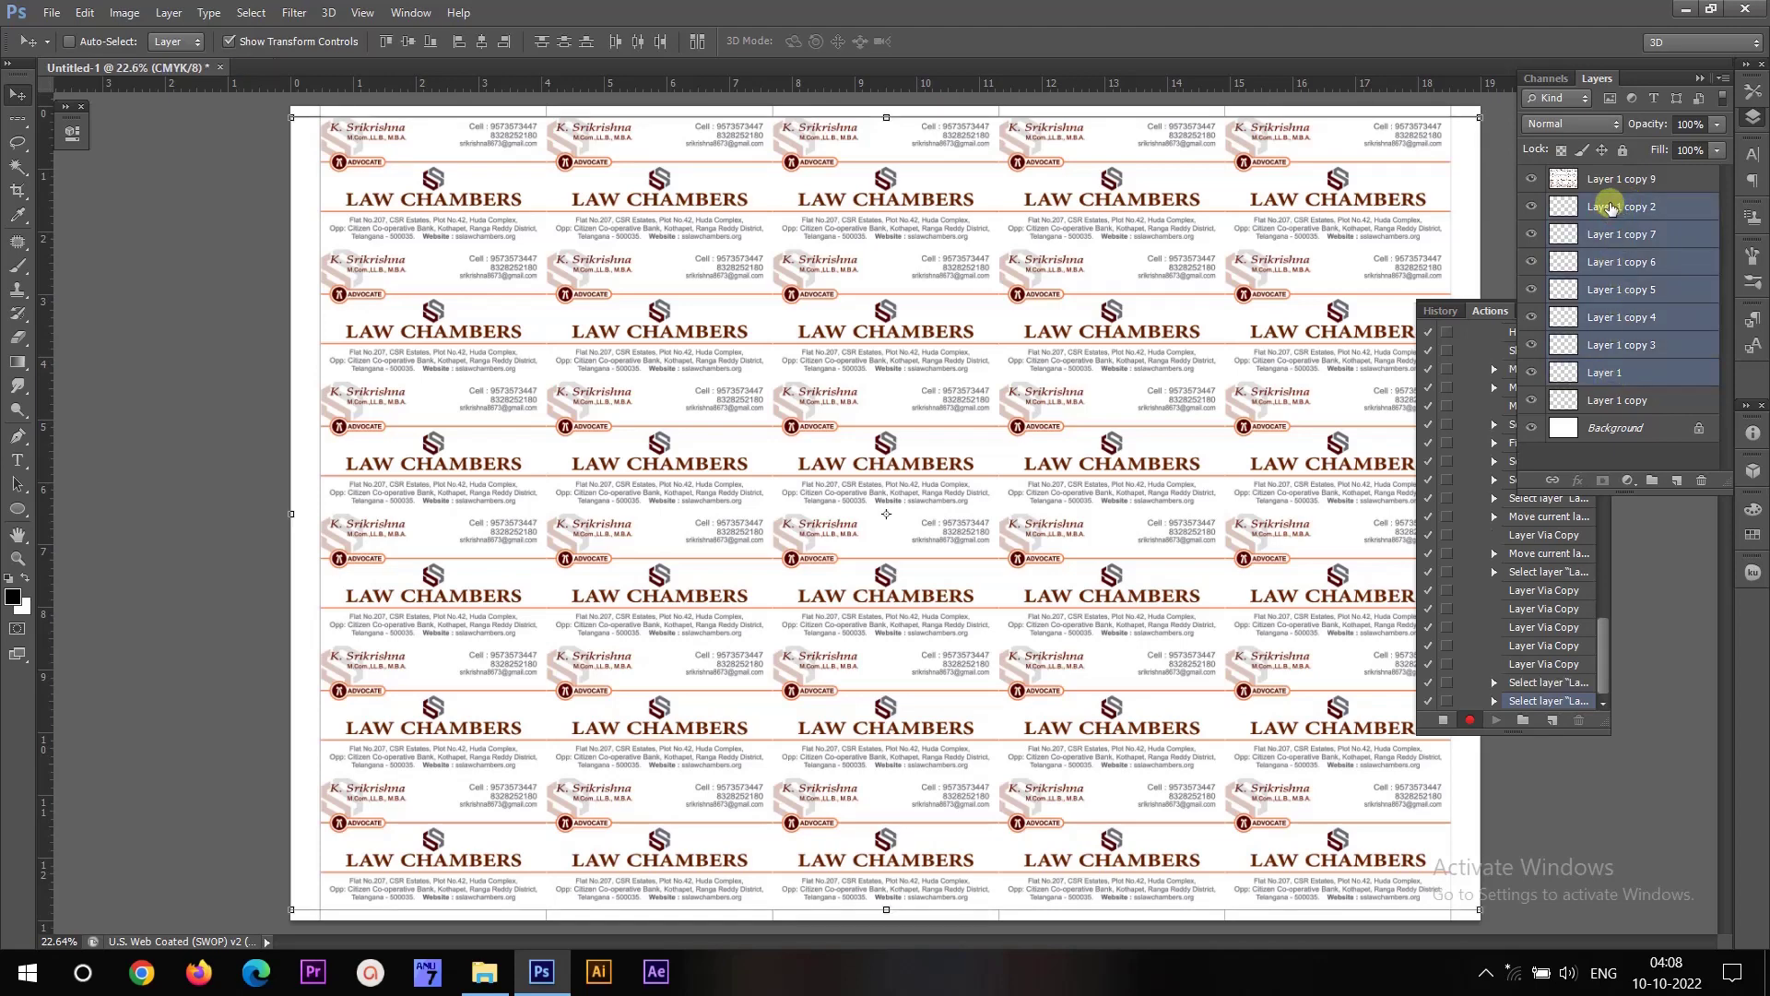
left_click(565, 43)
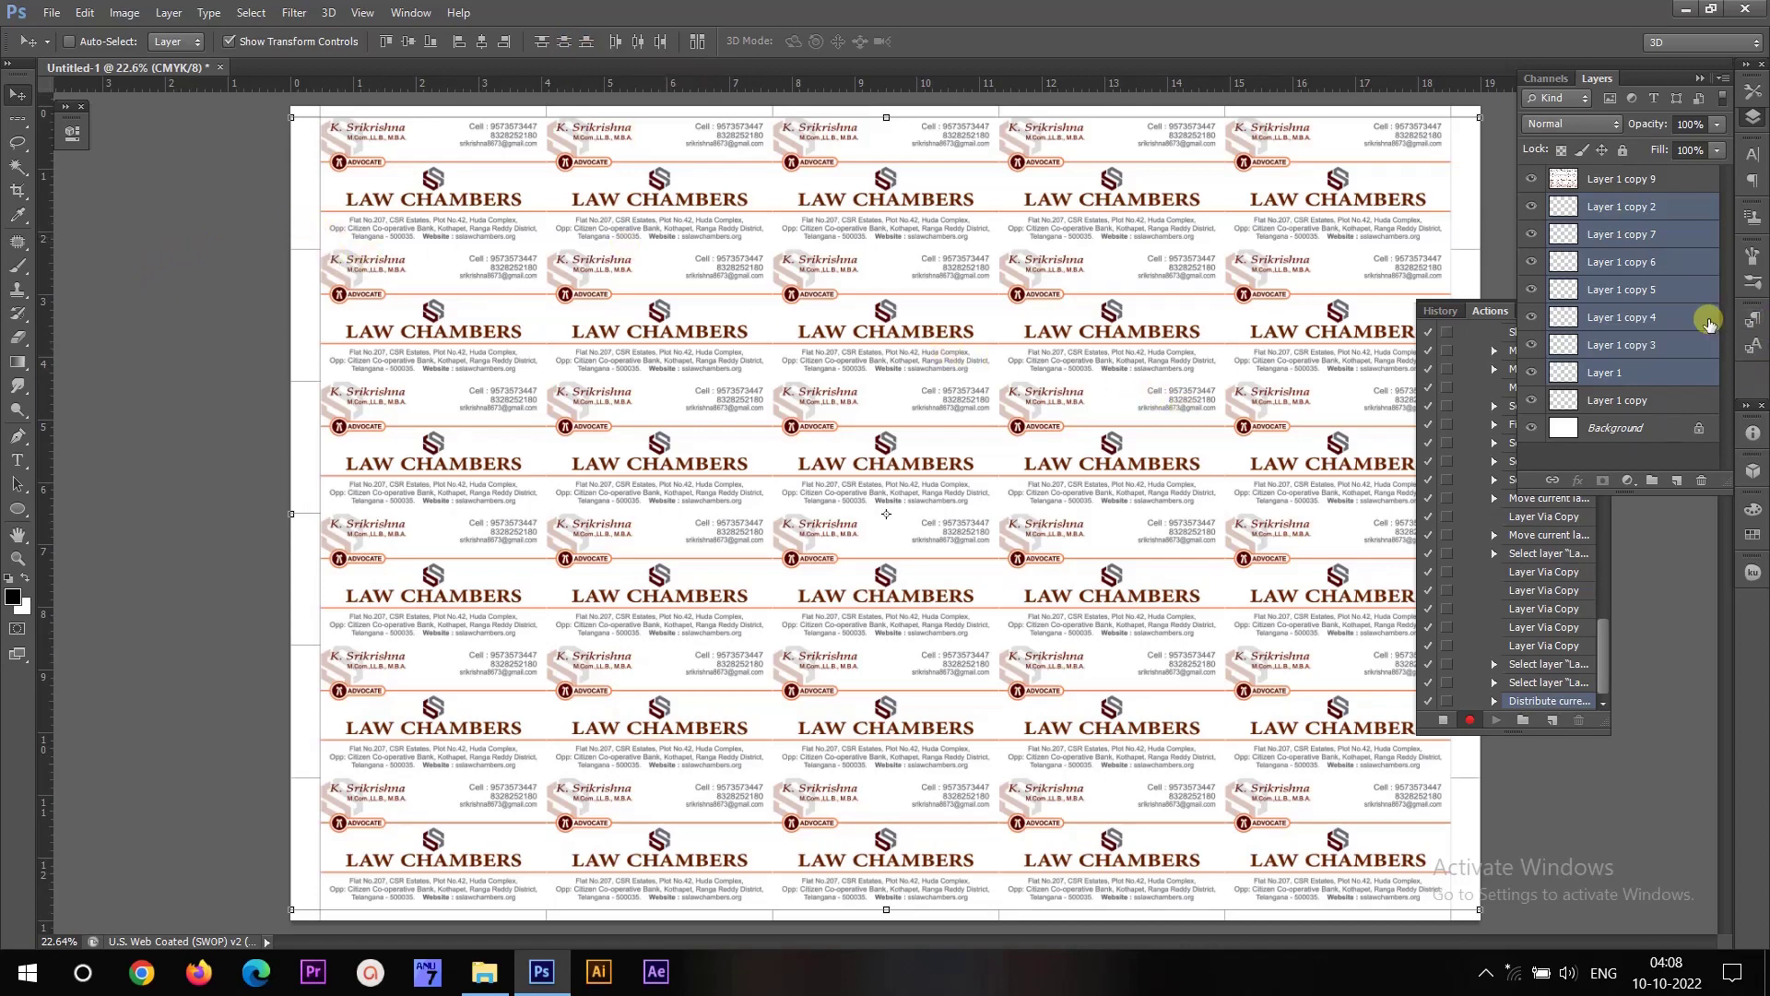
key("ctrl+e")
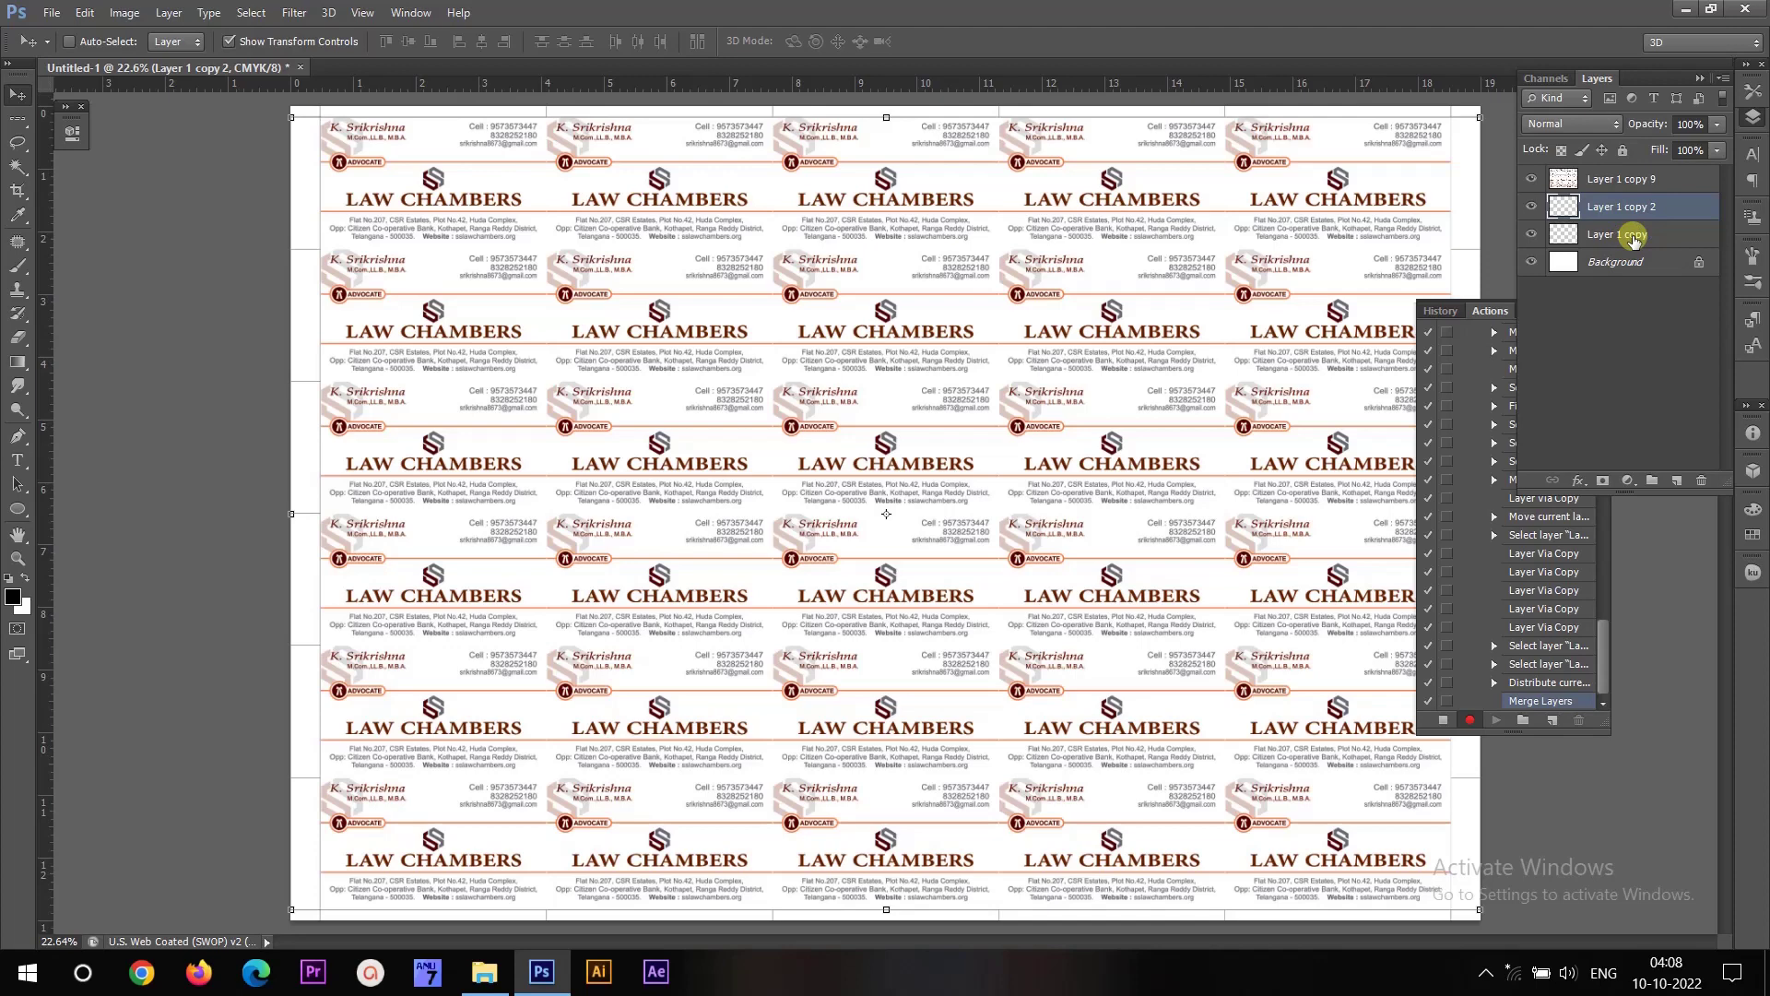
key("ctrl+e")
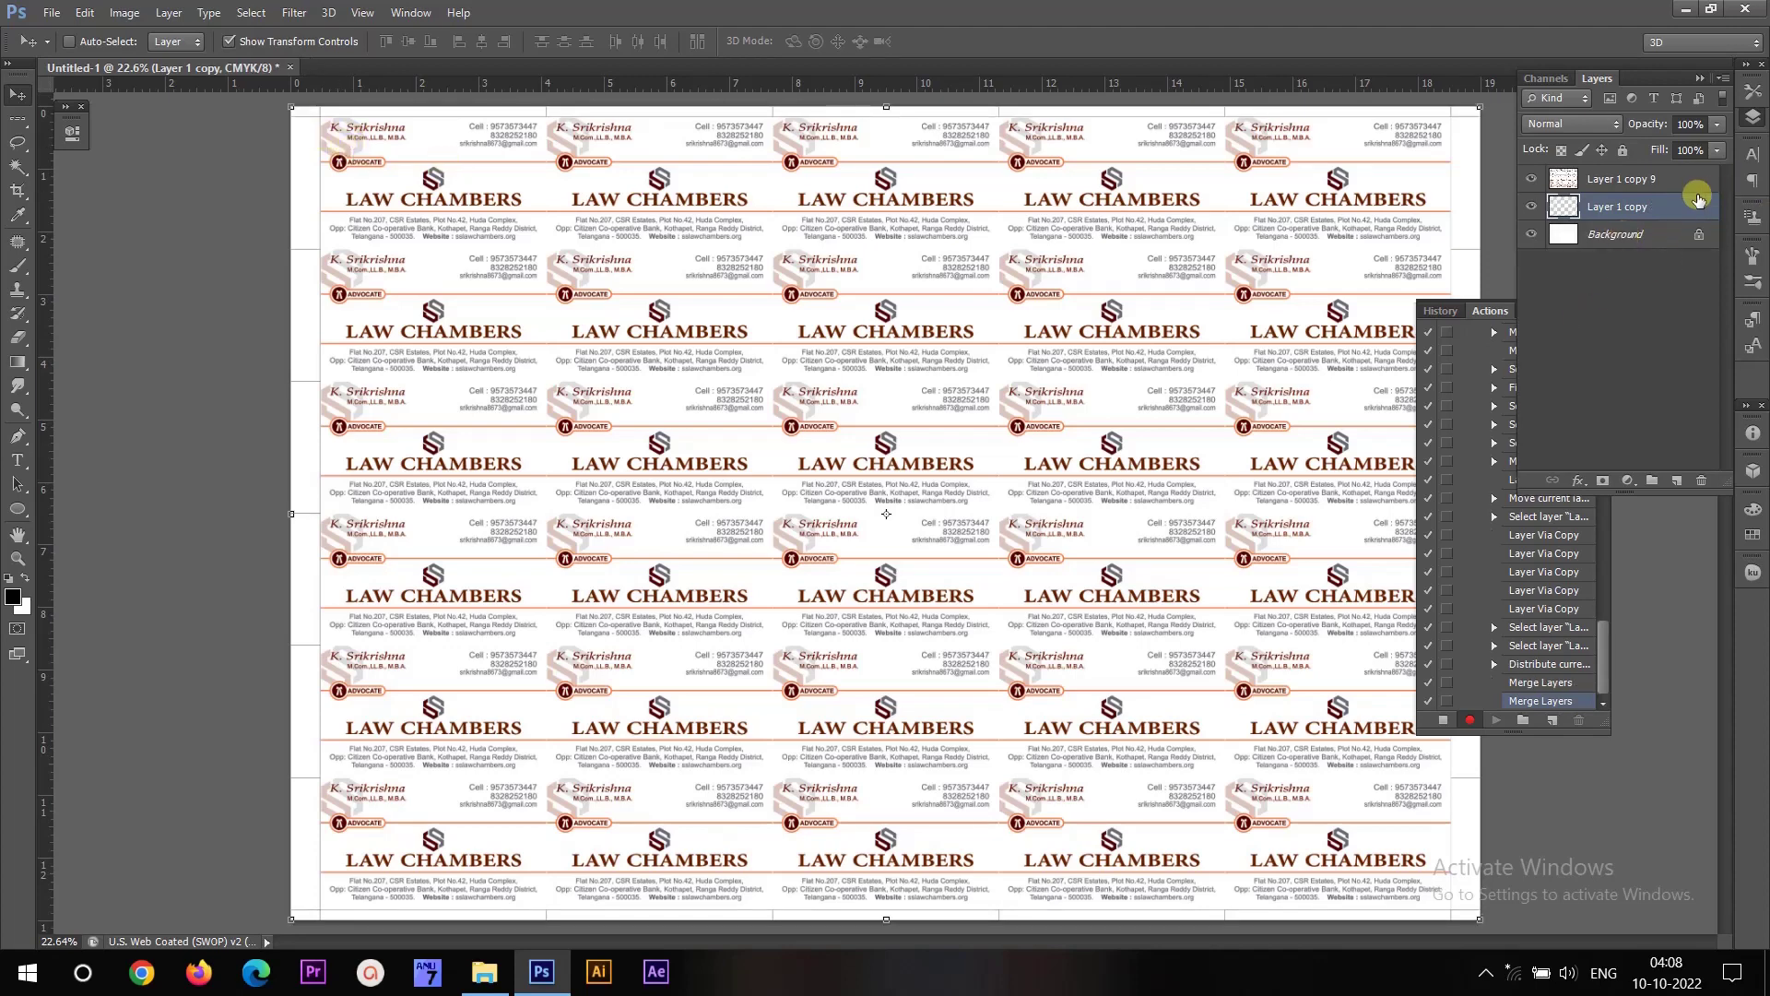
Place the merged line layer above the card grid layer and return it beneath the card grid layer.
left_click_drag(1680, 207, 1604, 210)
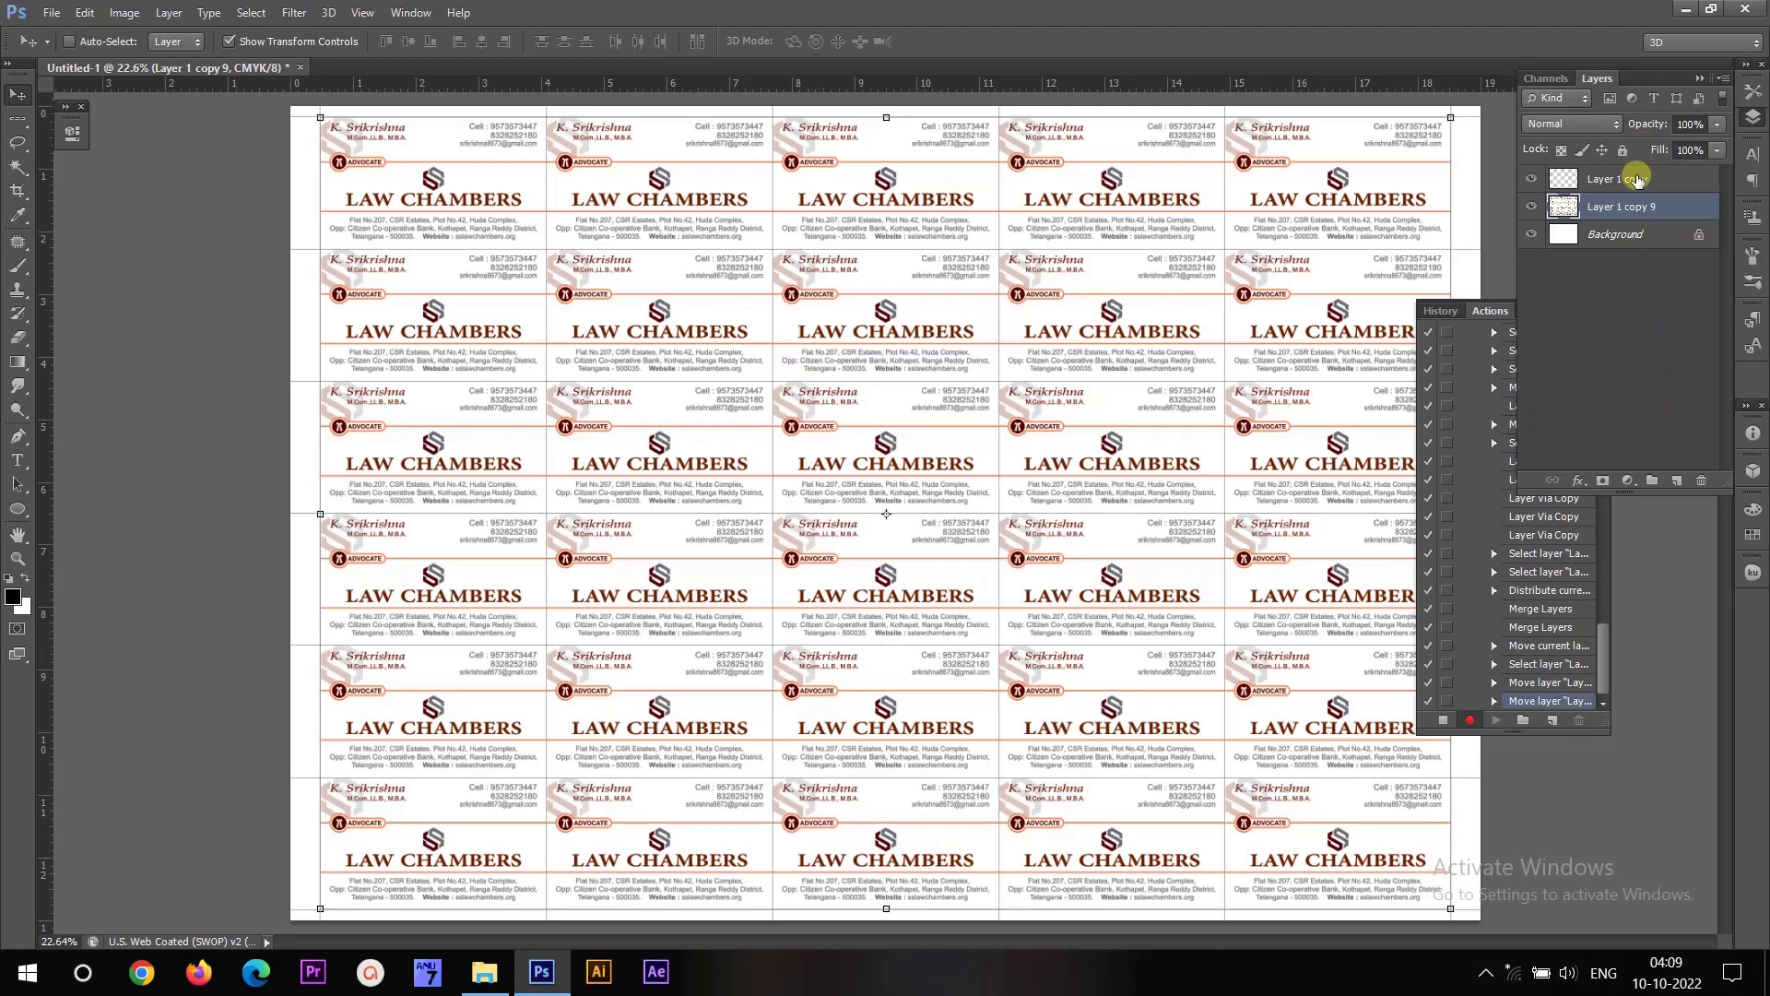
left_click_drag(1637, 180, 1633, 210)
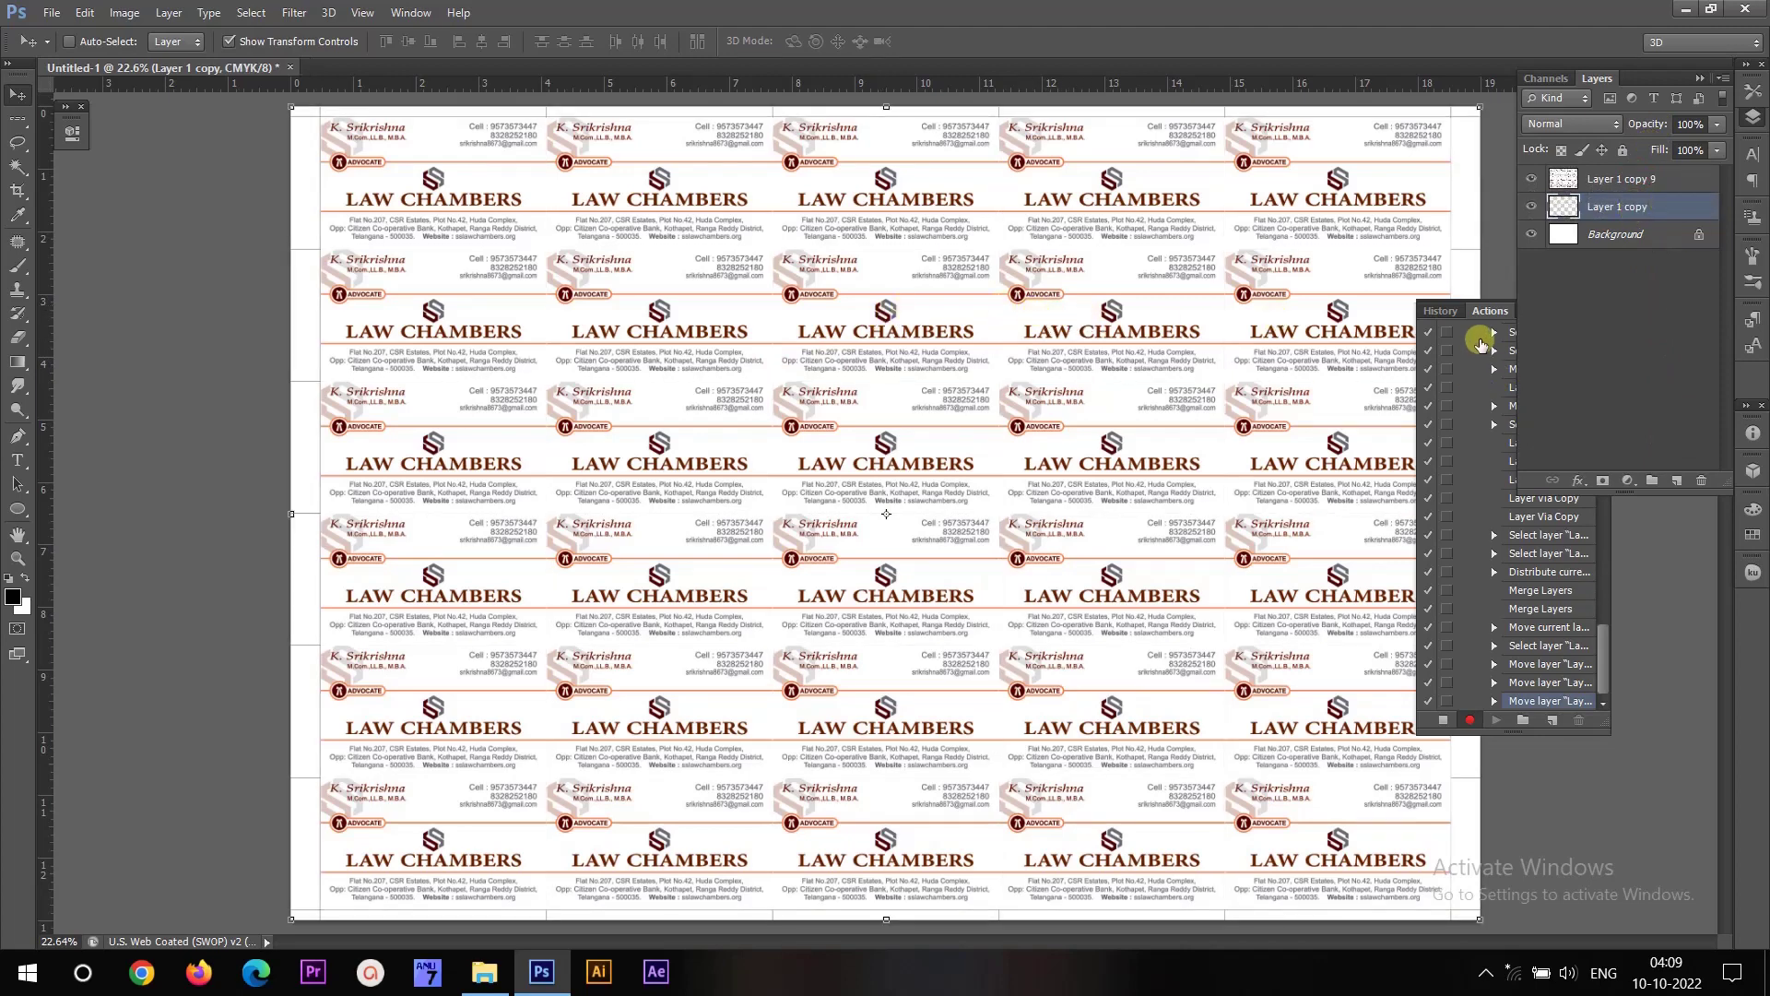
Load the outline of the card grid layer, Layer 1 copy 9, as a selection and stroke it in white.
left_click(992, 298, "ctrl")
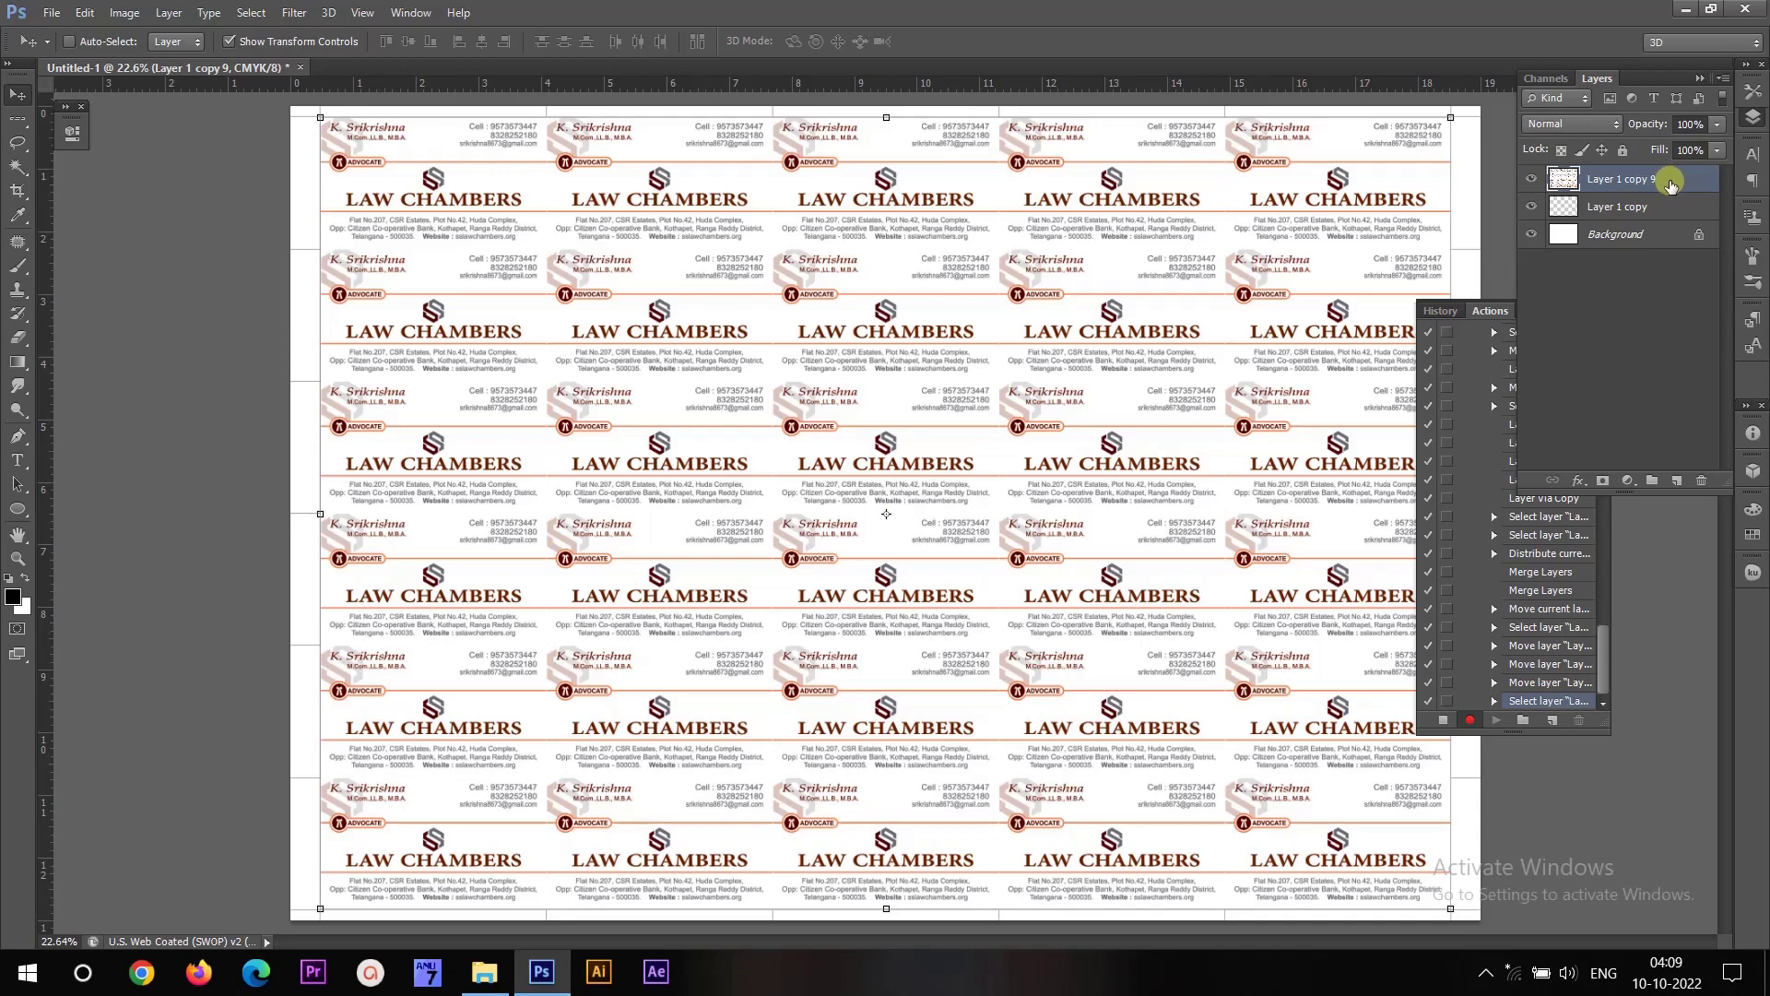
left_click(1563, 179, "ctrl")
key("m")
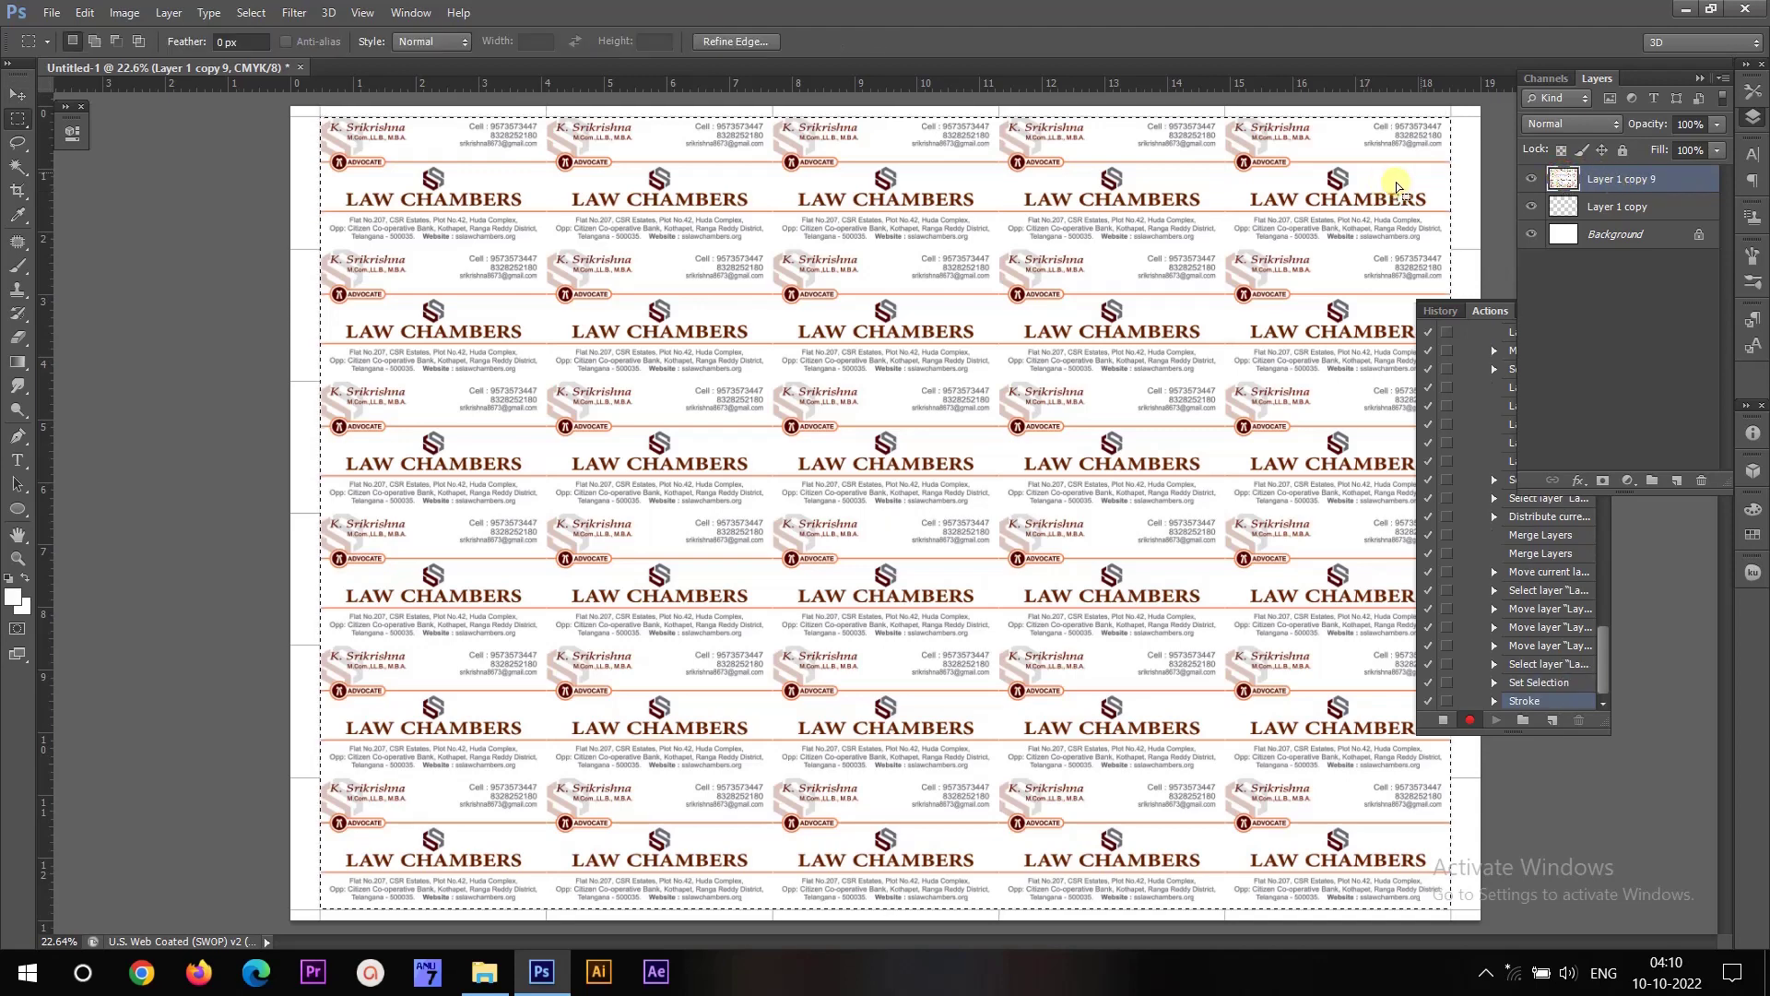
Add a new layer above the line layer, apply a 30 px white stroke outside the card grid selection, and deselect.
left_click(1640, 205)
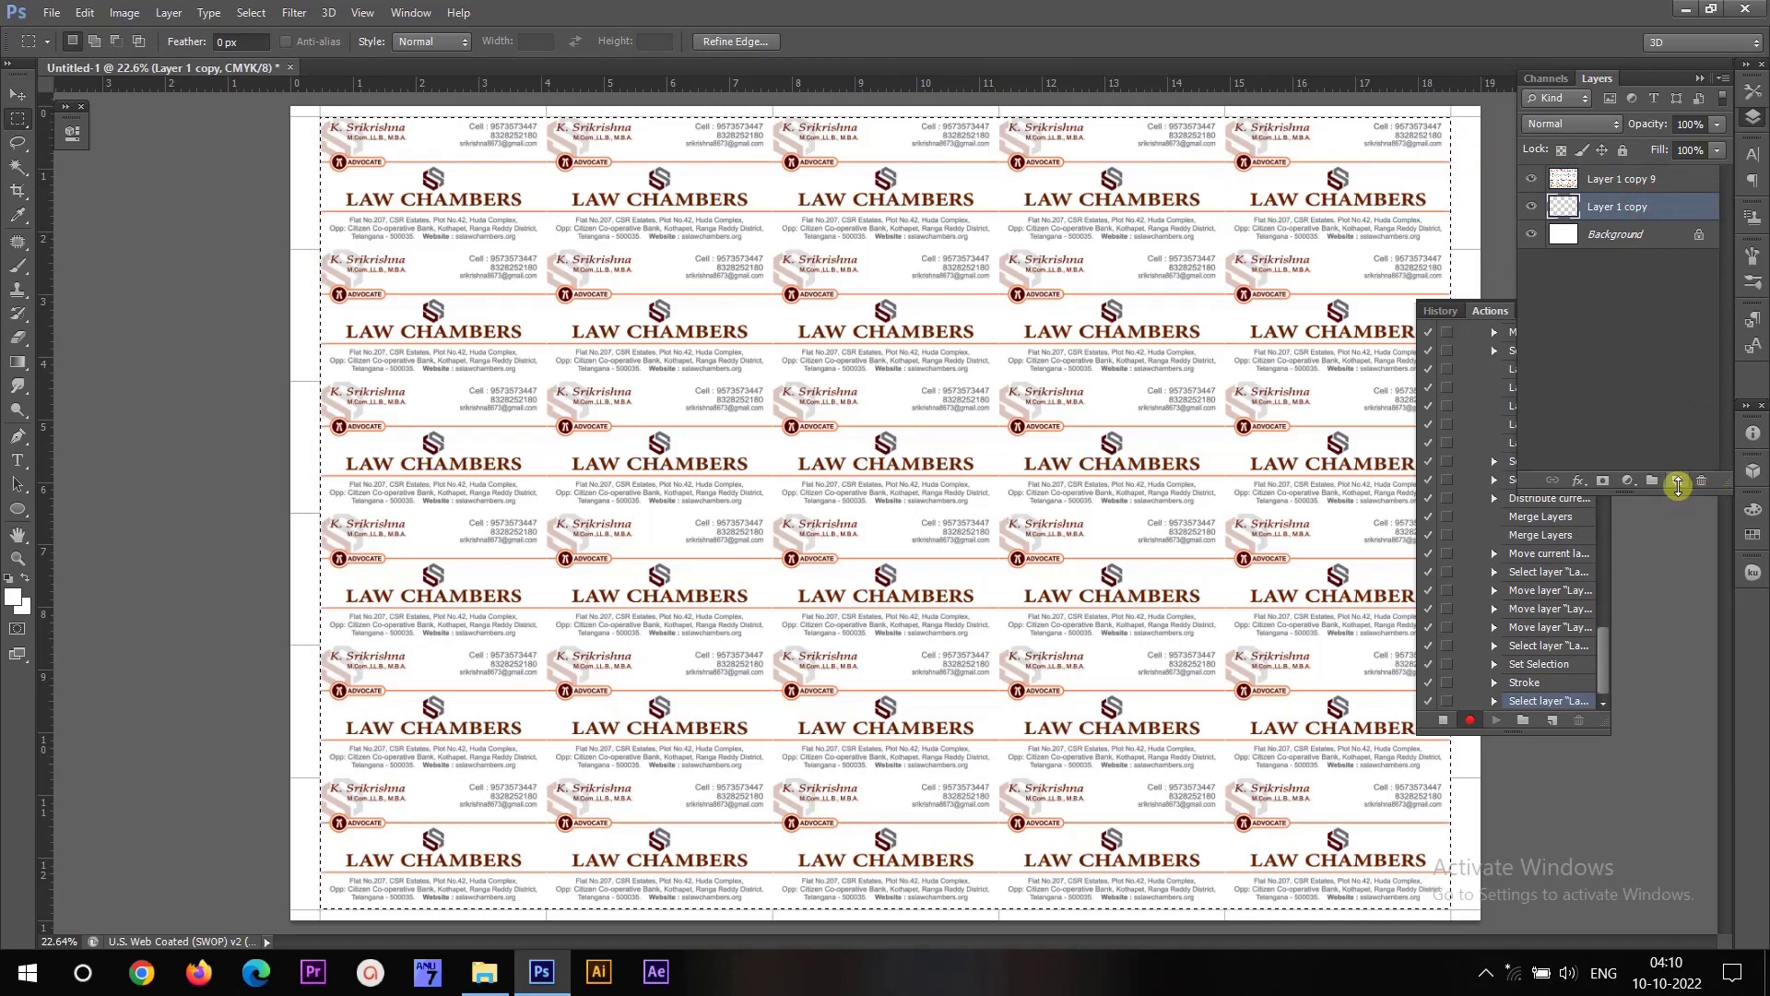
left_click(1676, 480)
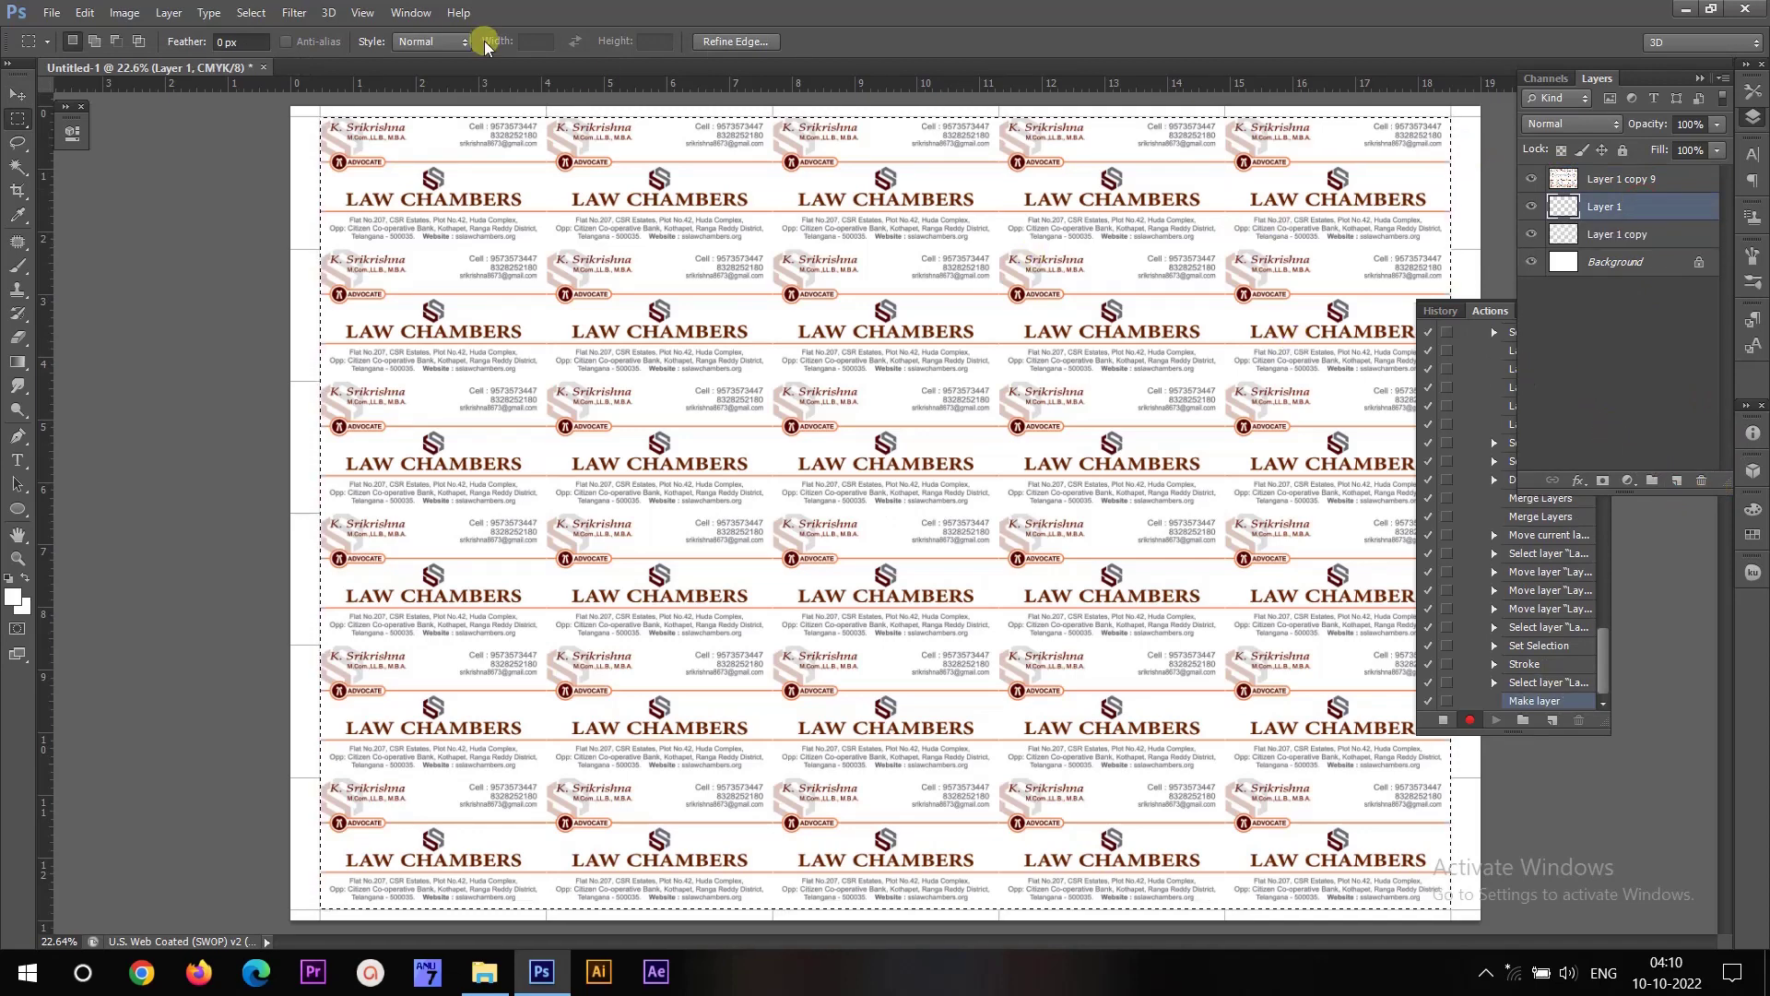
right_click(591, 261)
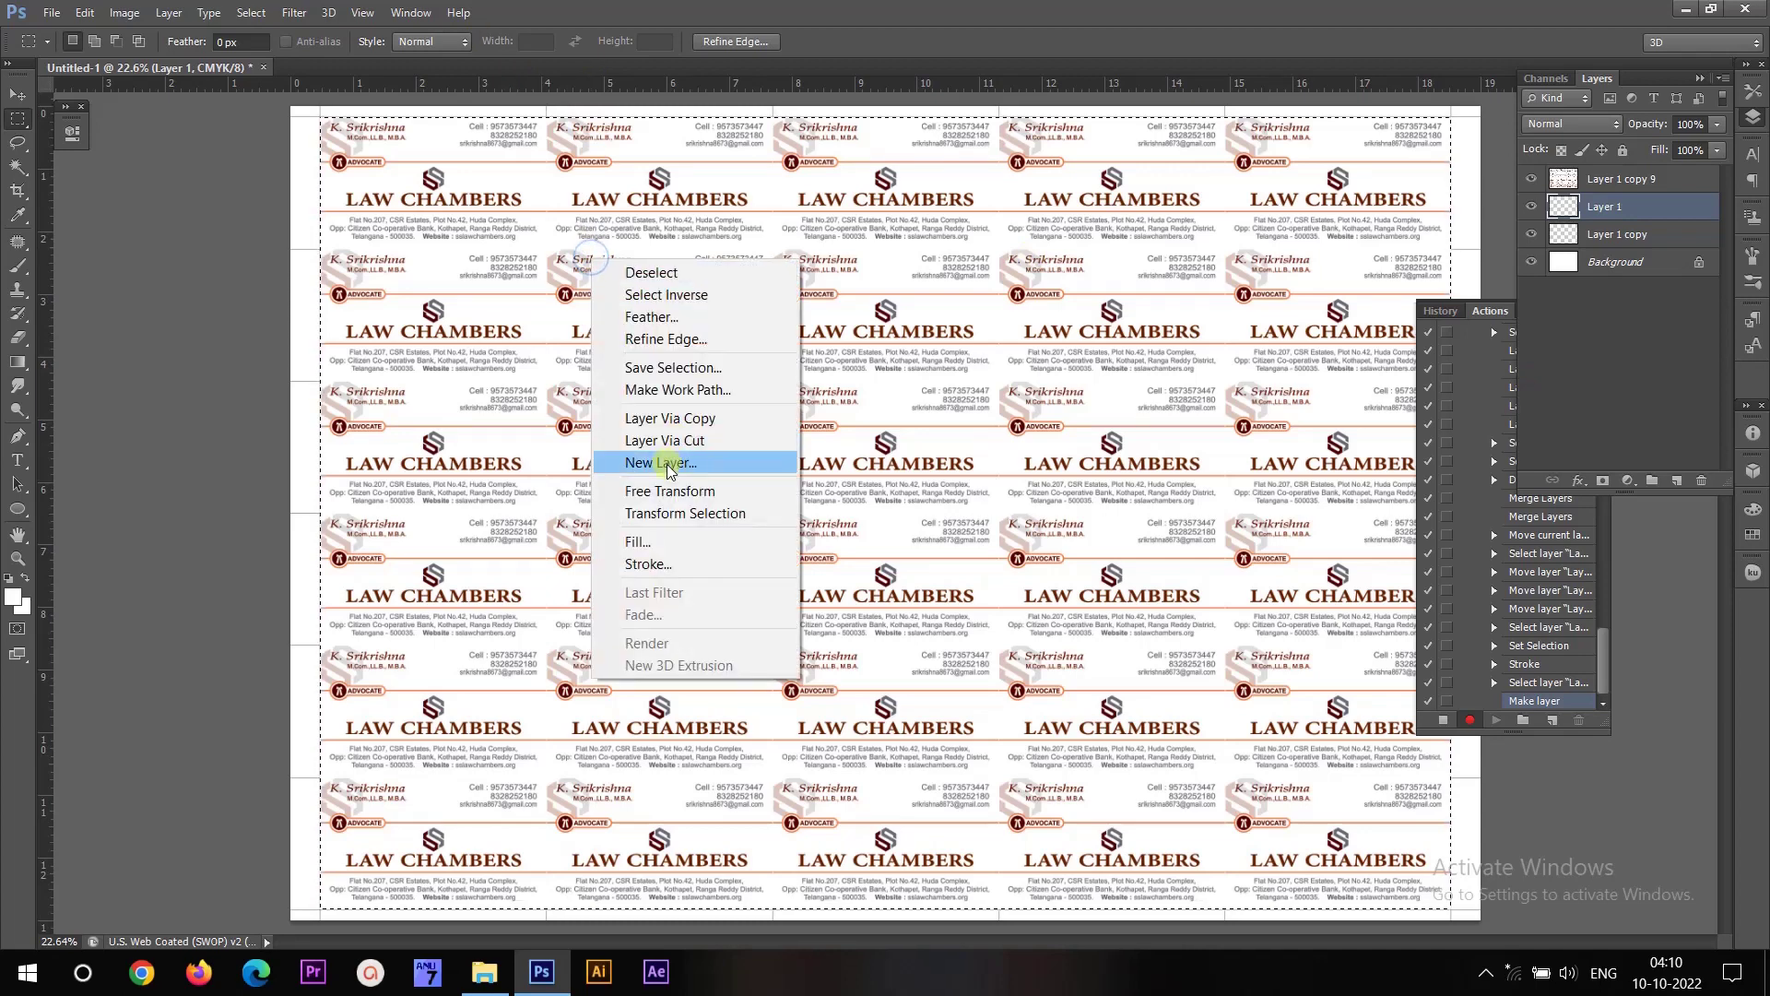
left_click(650, 563)
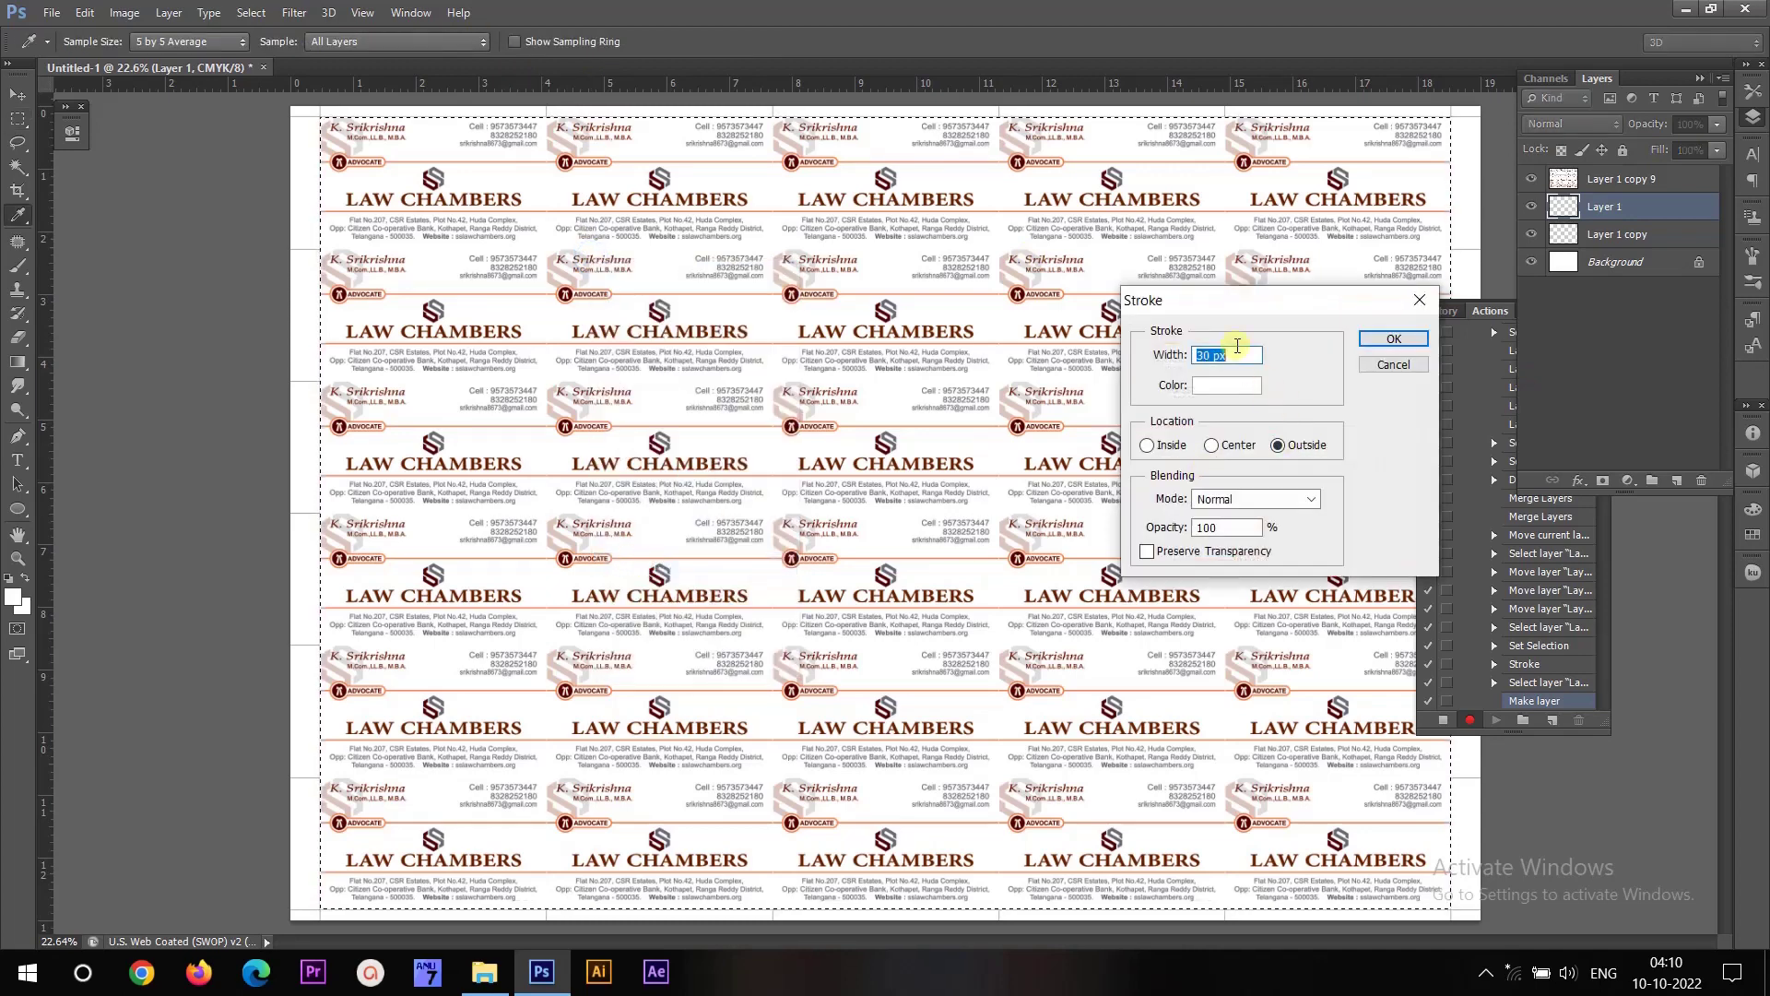
left_click(1380, 340)
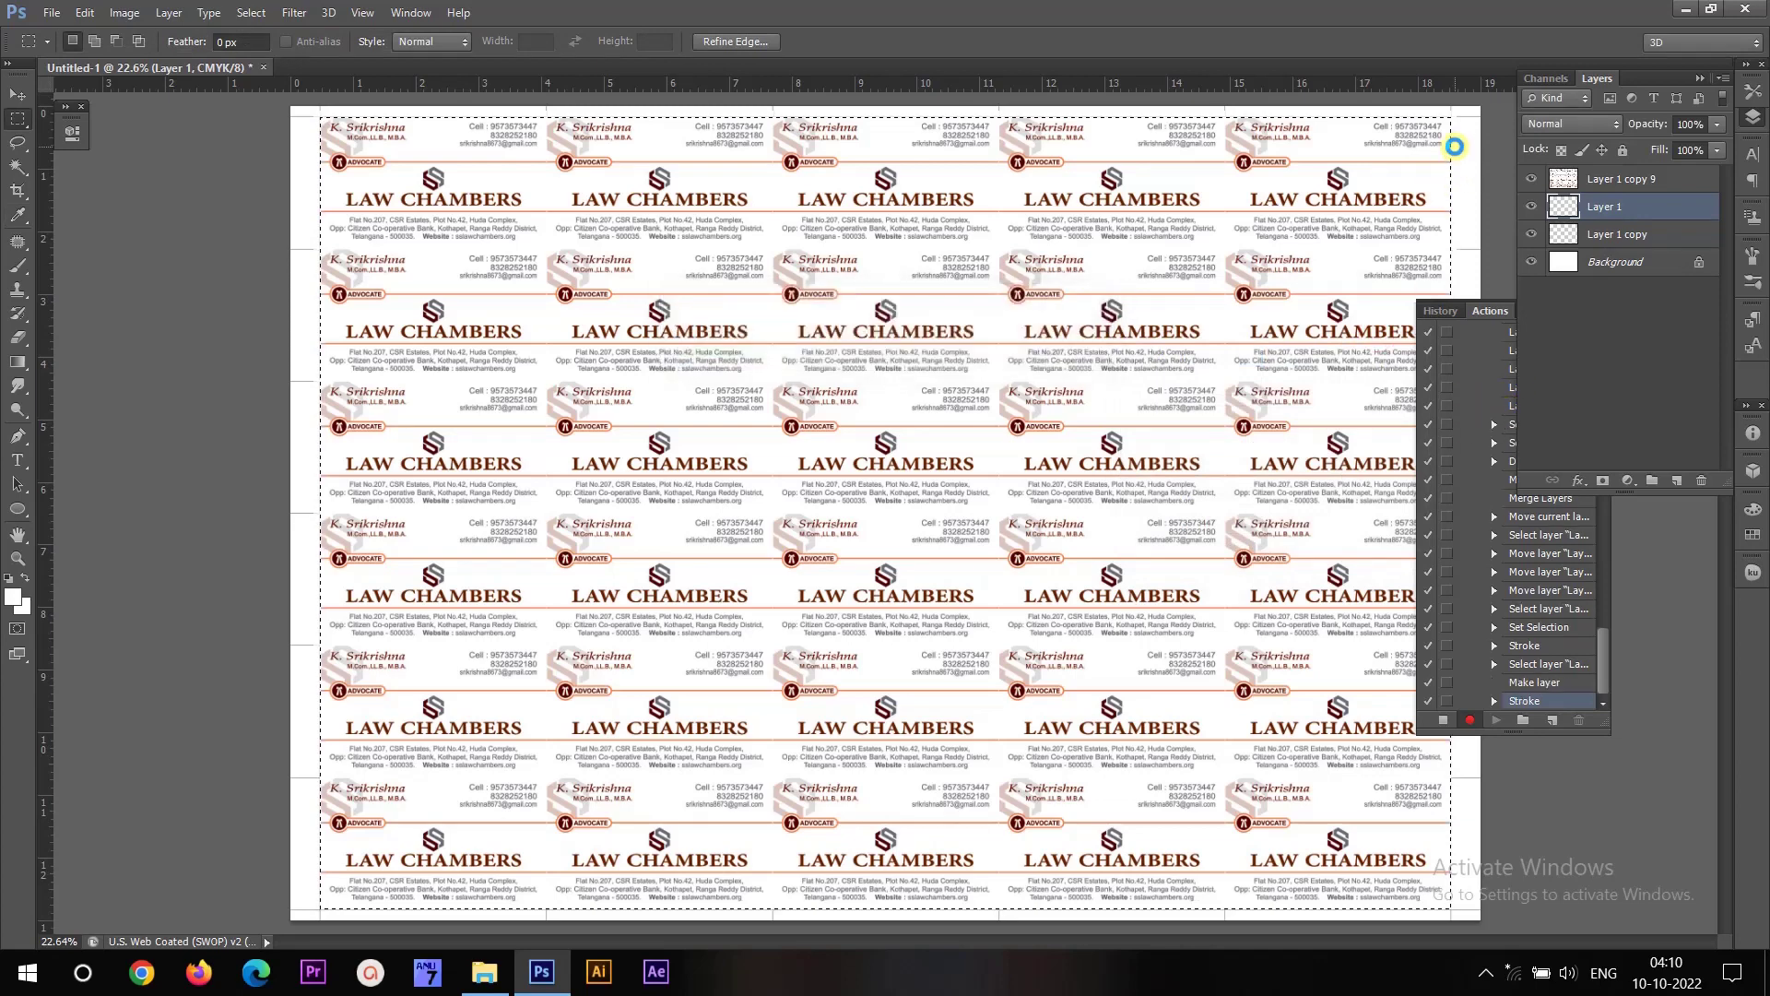
left_click(841, 163)
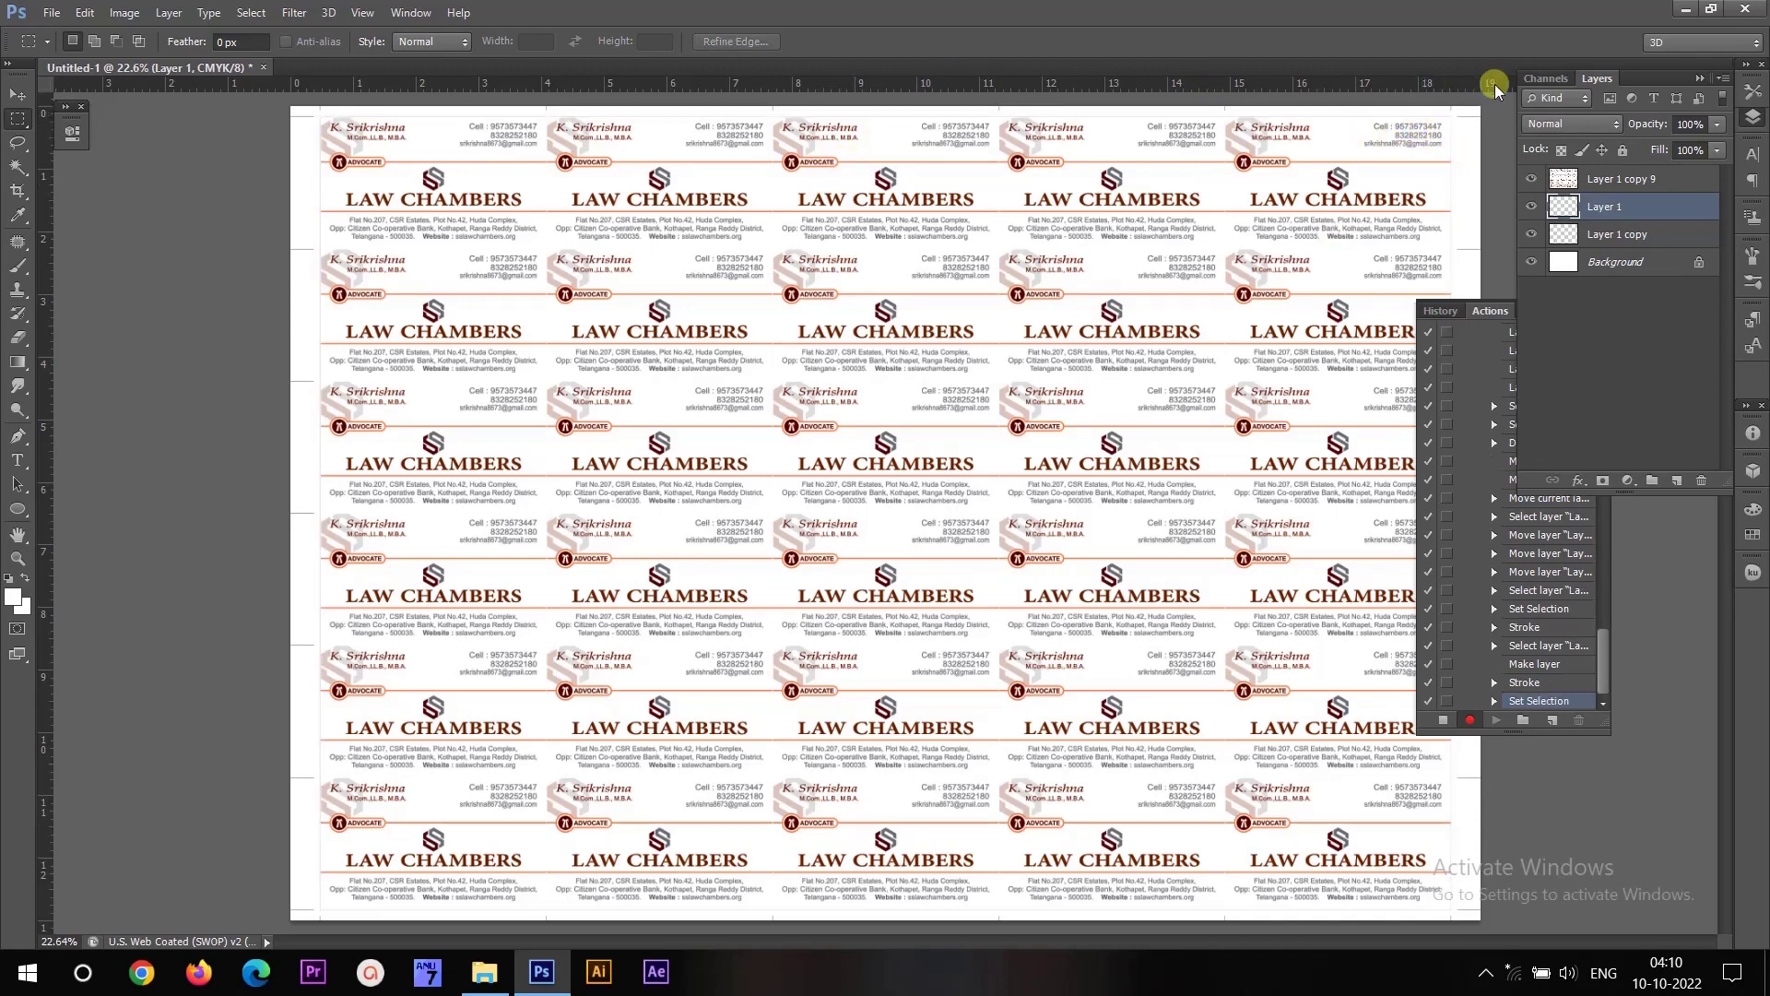
Inspect the trimmed cutting lines close up along the sheet's right margin and return to the full sheet view.
key("z")
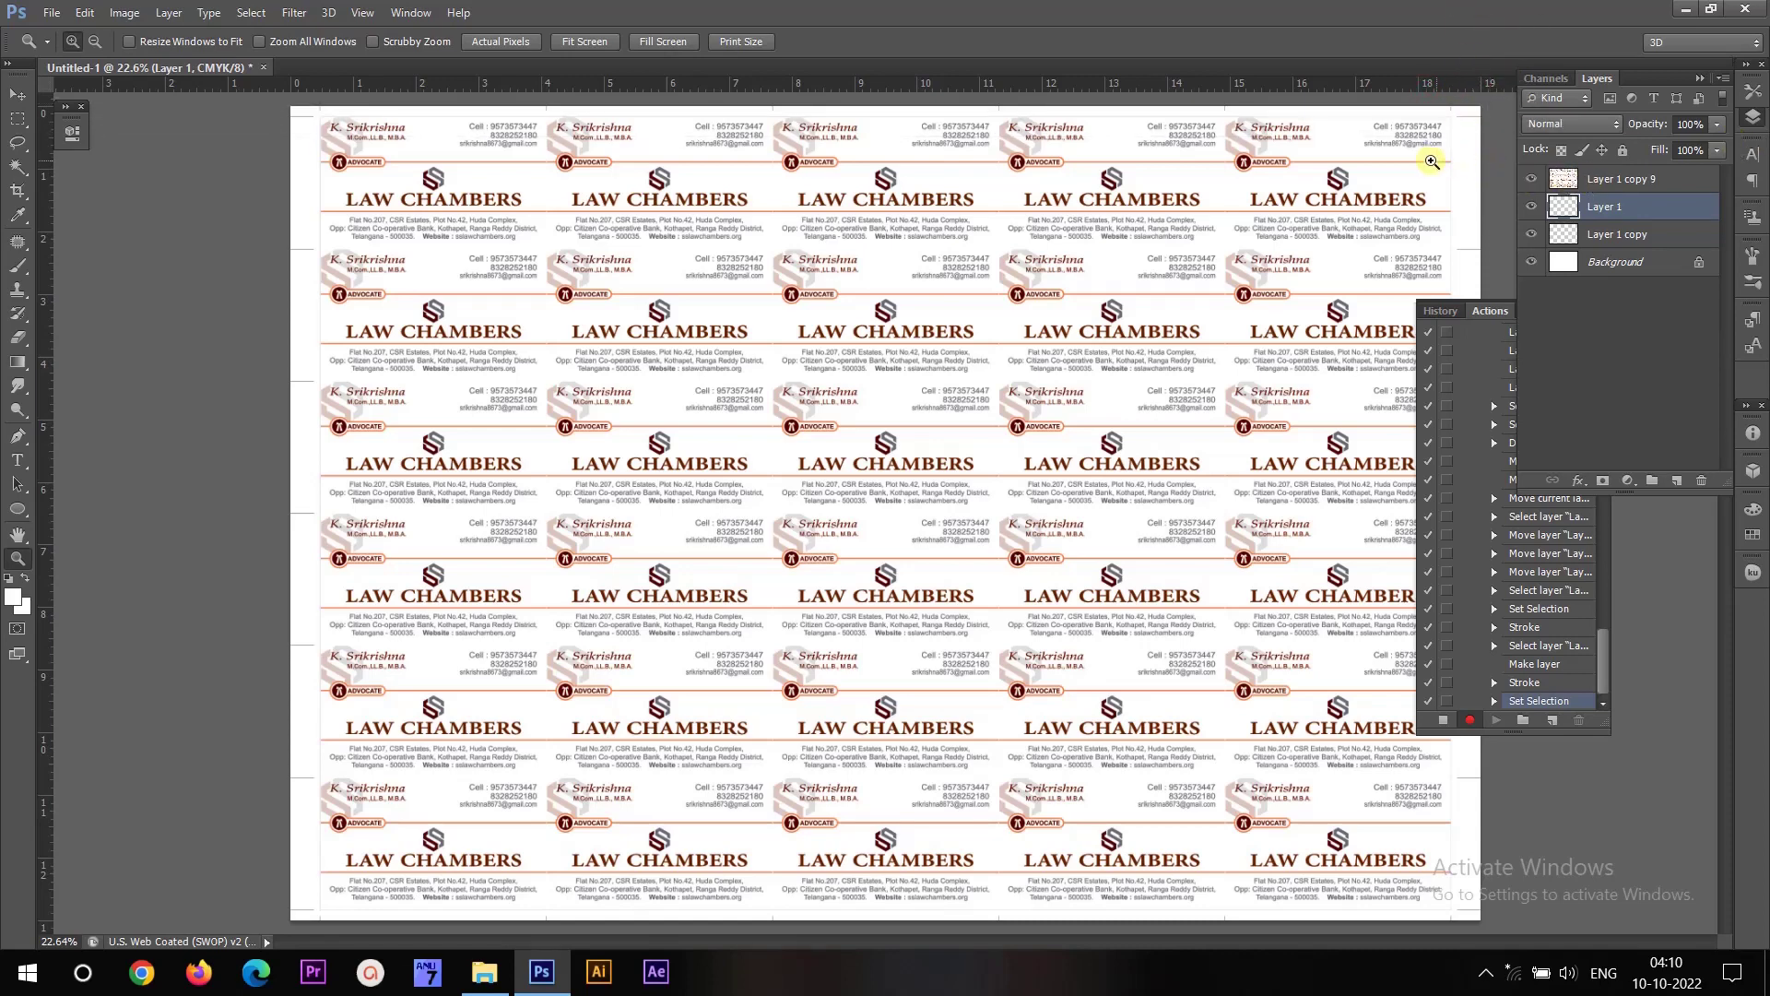
left_click_drag(1431, 160, 1529, 63)
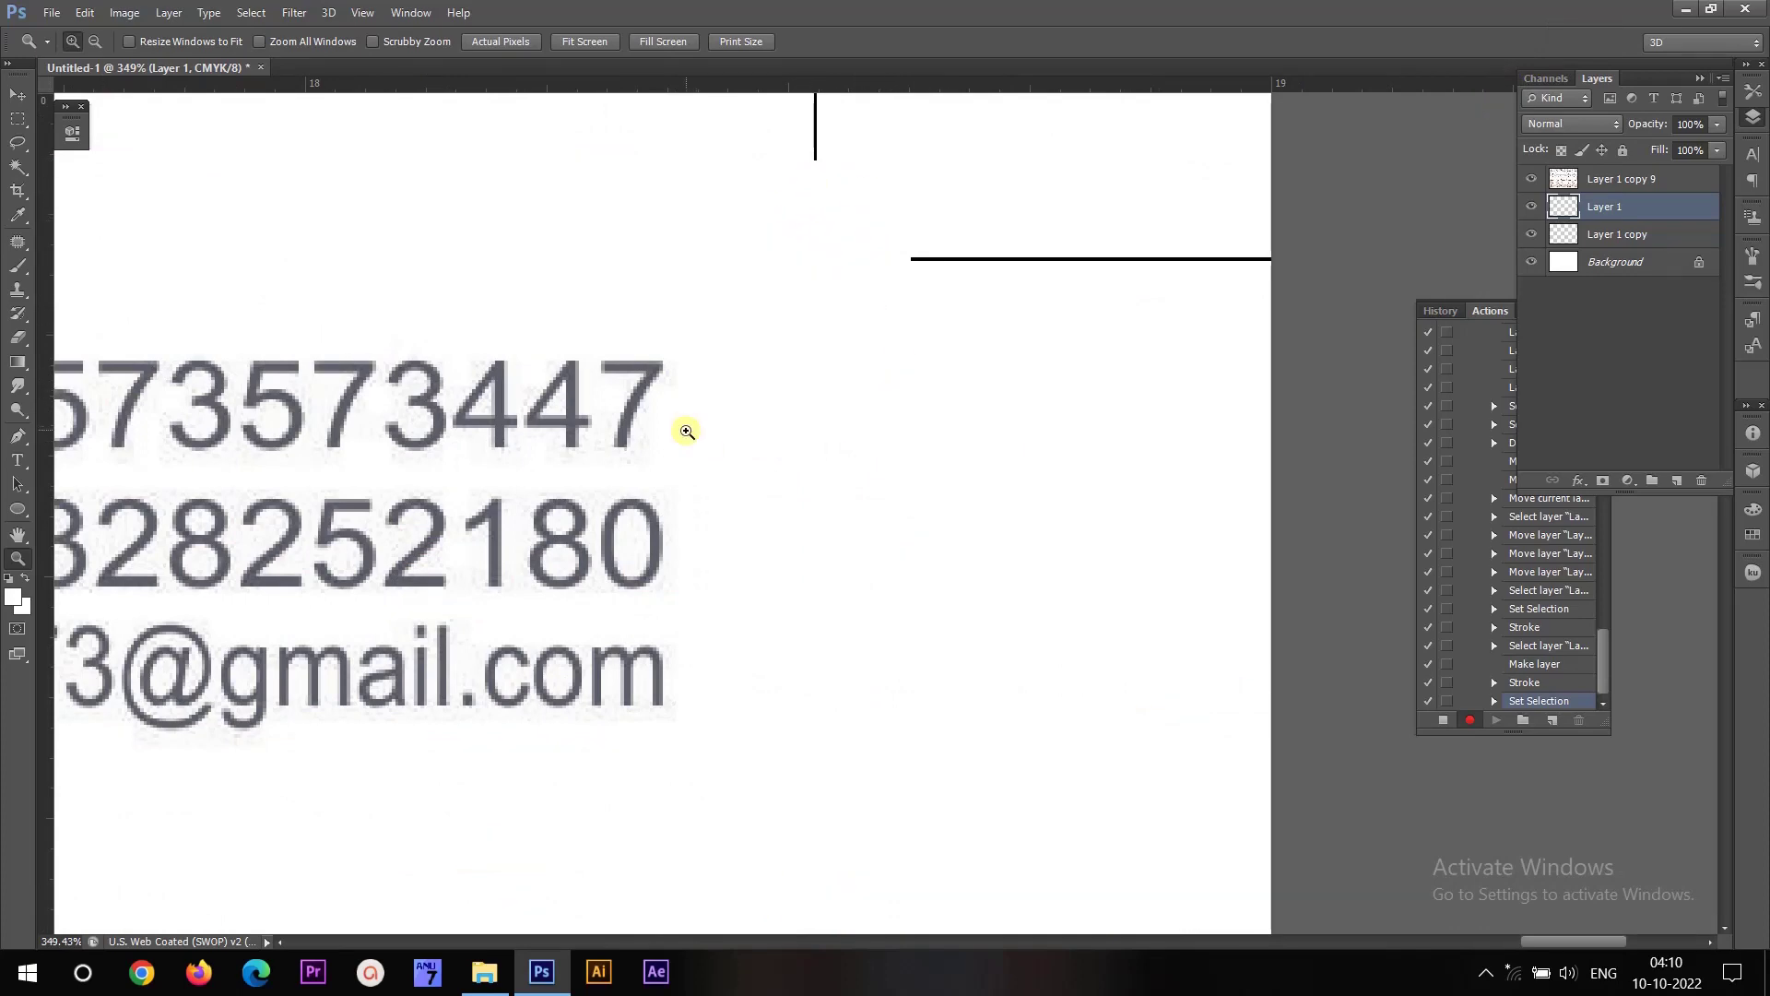
scroll(1109, 458, "down", 5)
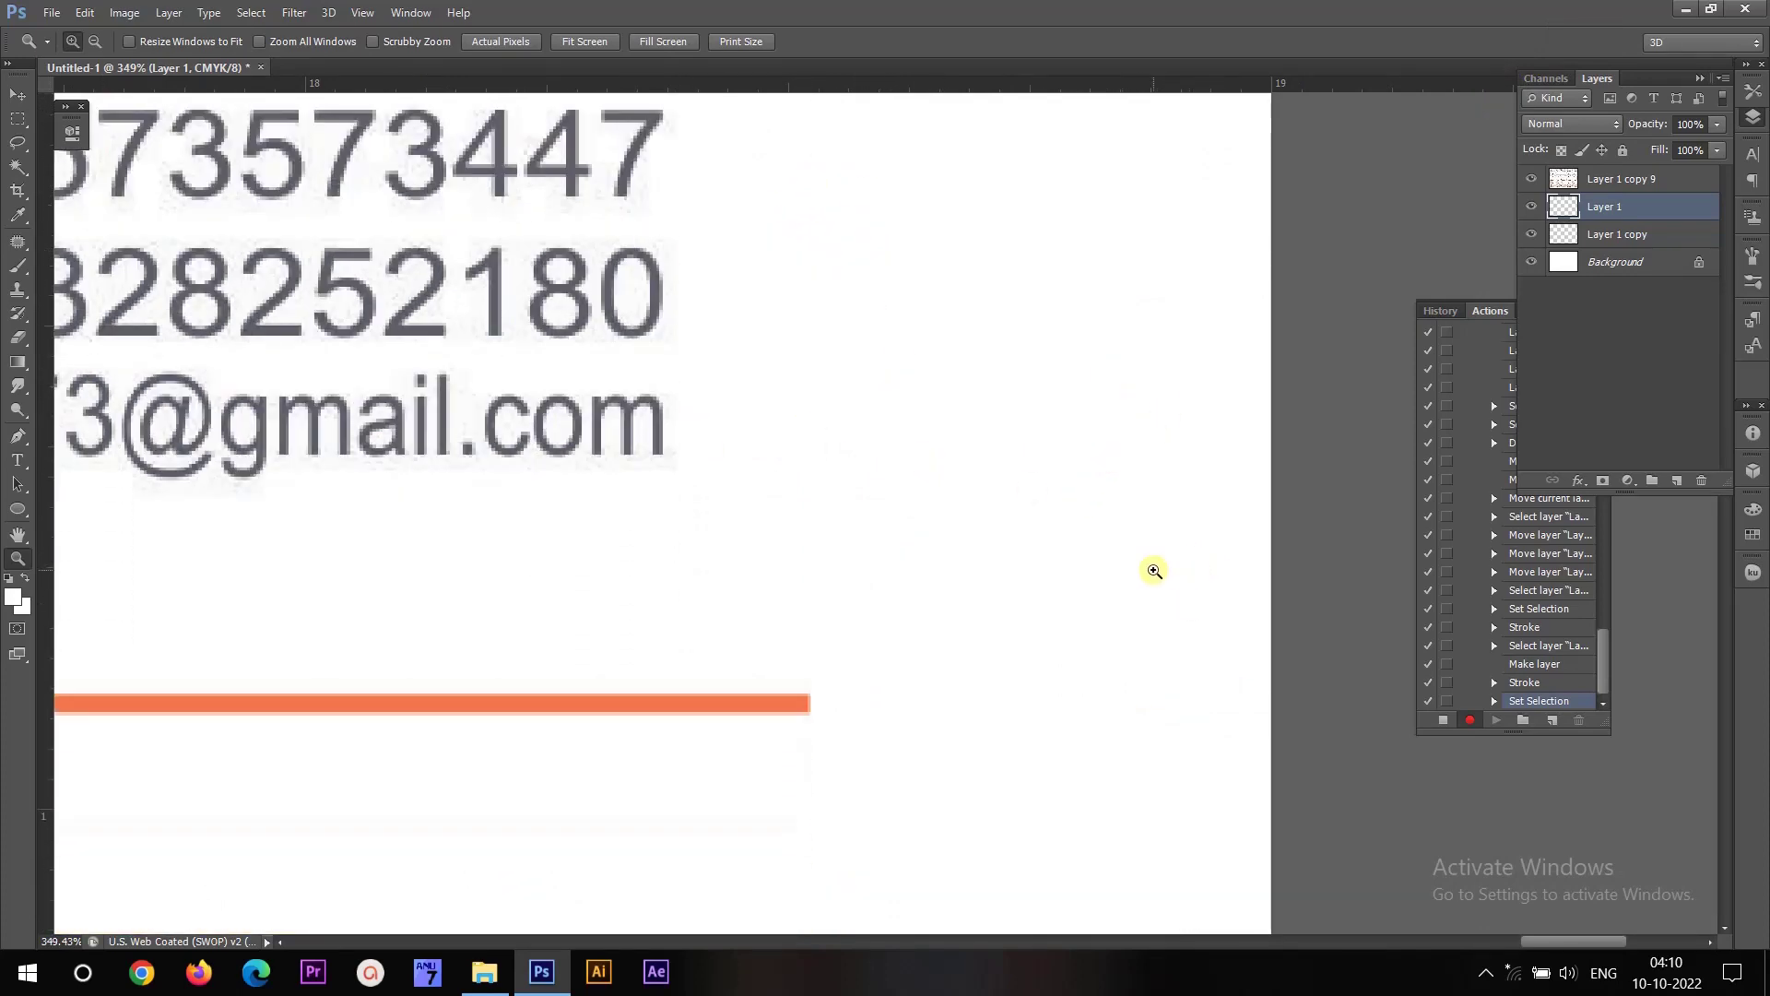
scroll(723, 766, "down", 15)
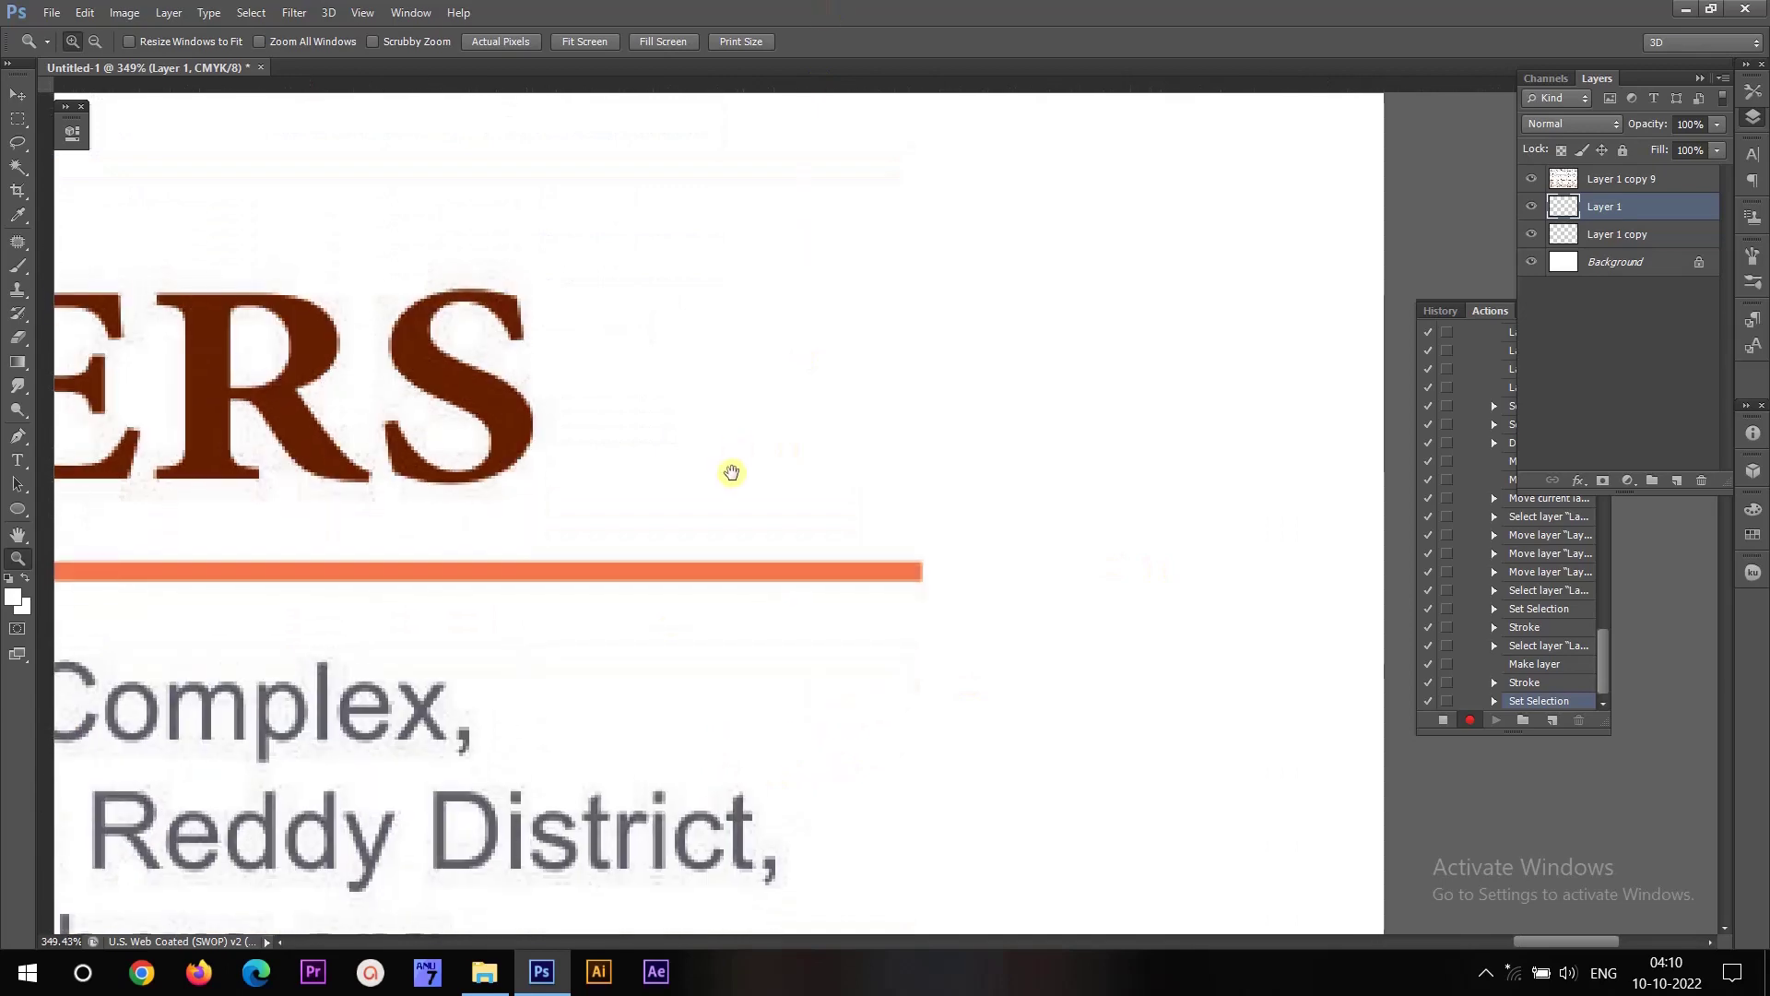
left_click_drag(606, 774, 596, 217)
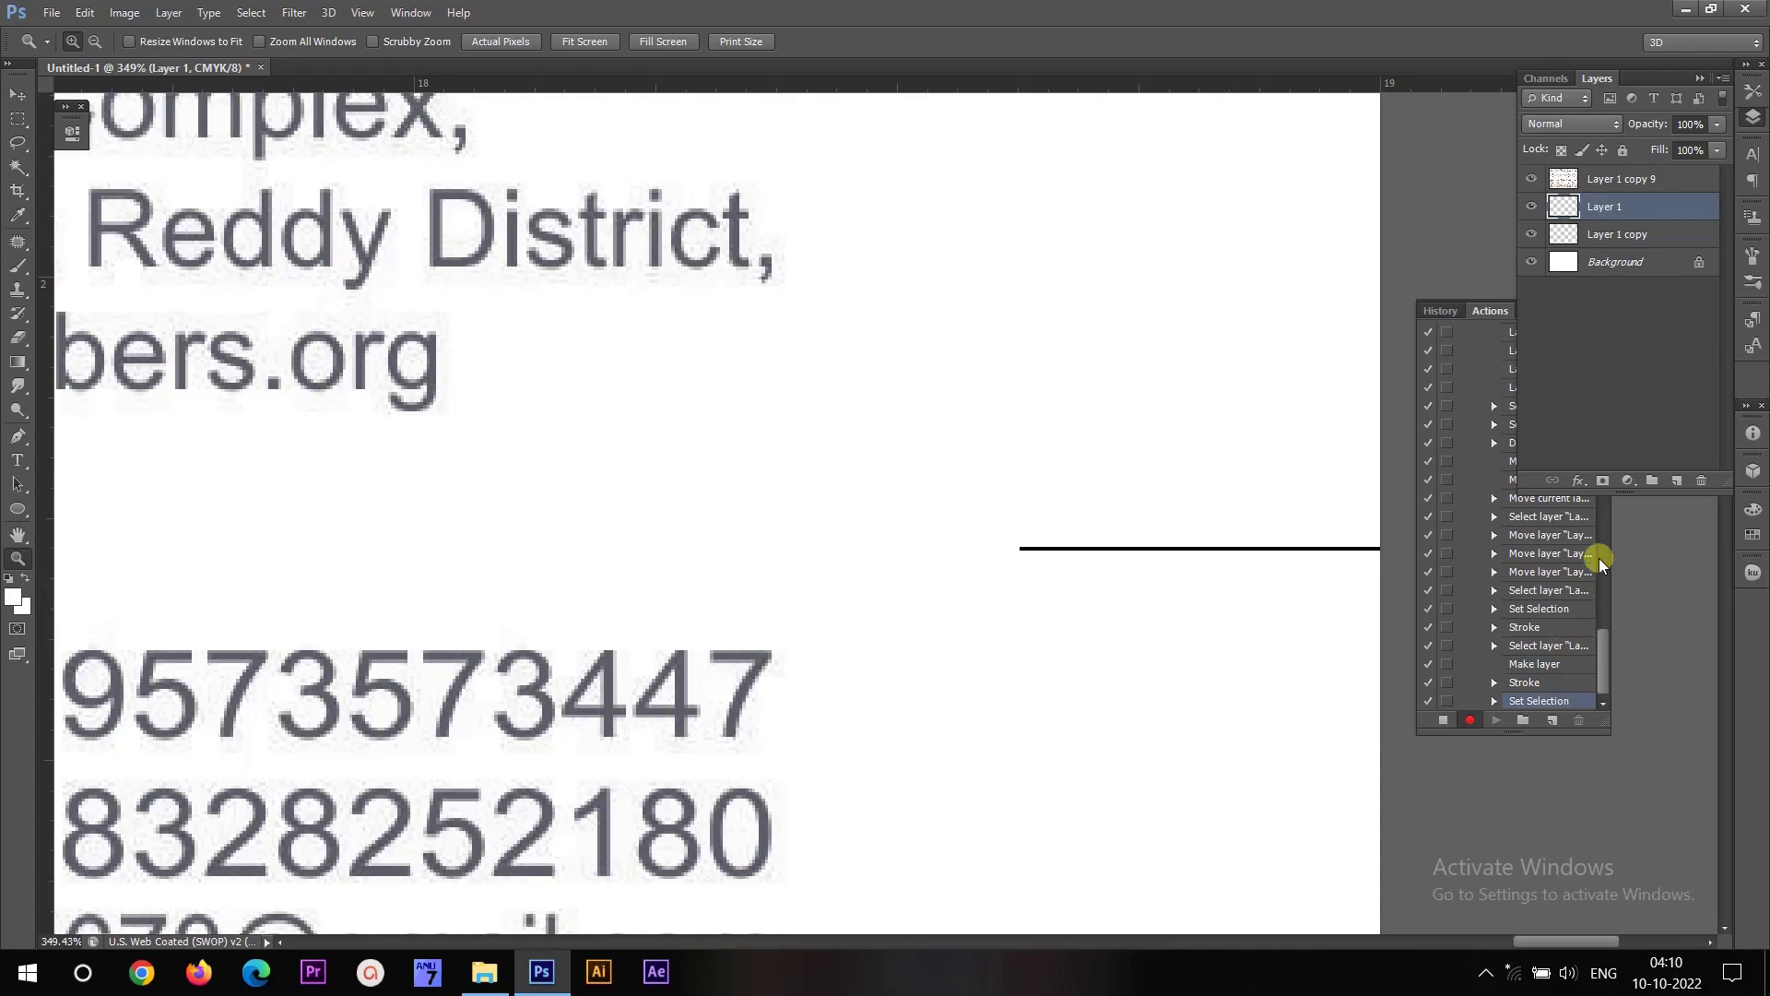
key("ctrl+0")
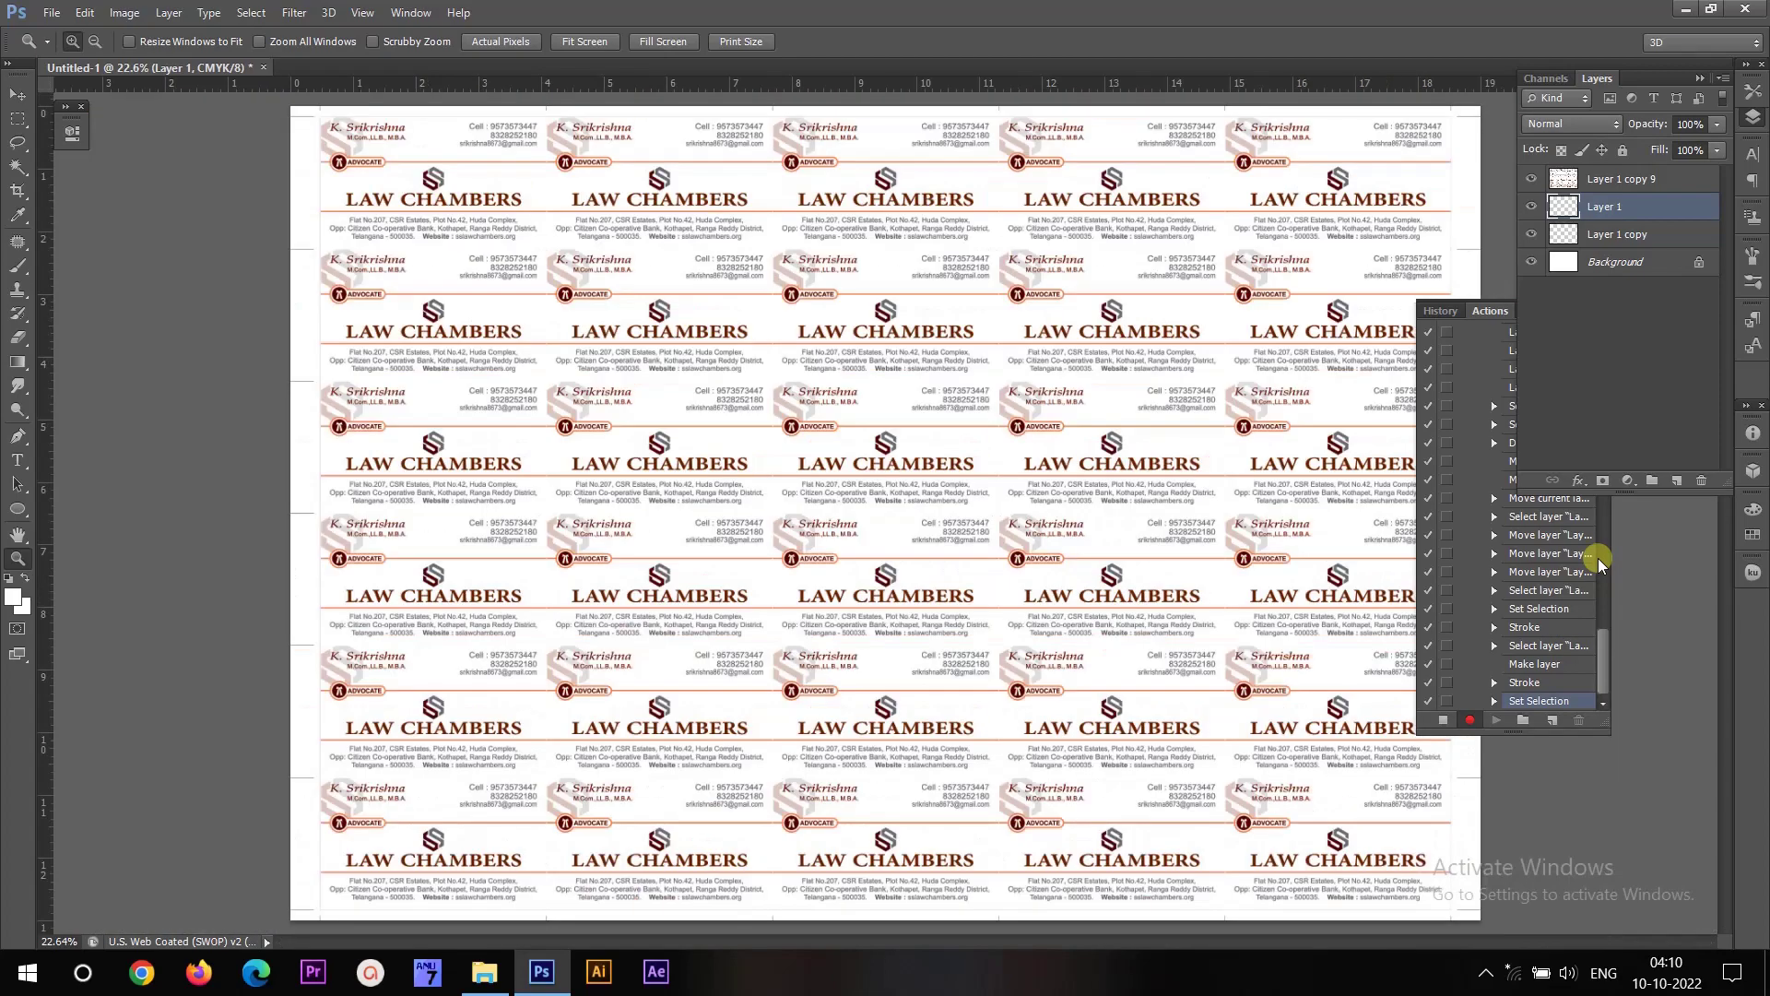
Flatten the image into a single background layer and stop recording the action.
left_click(168, 13)
left_click(231, 776)
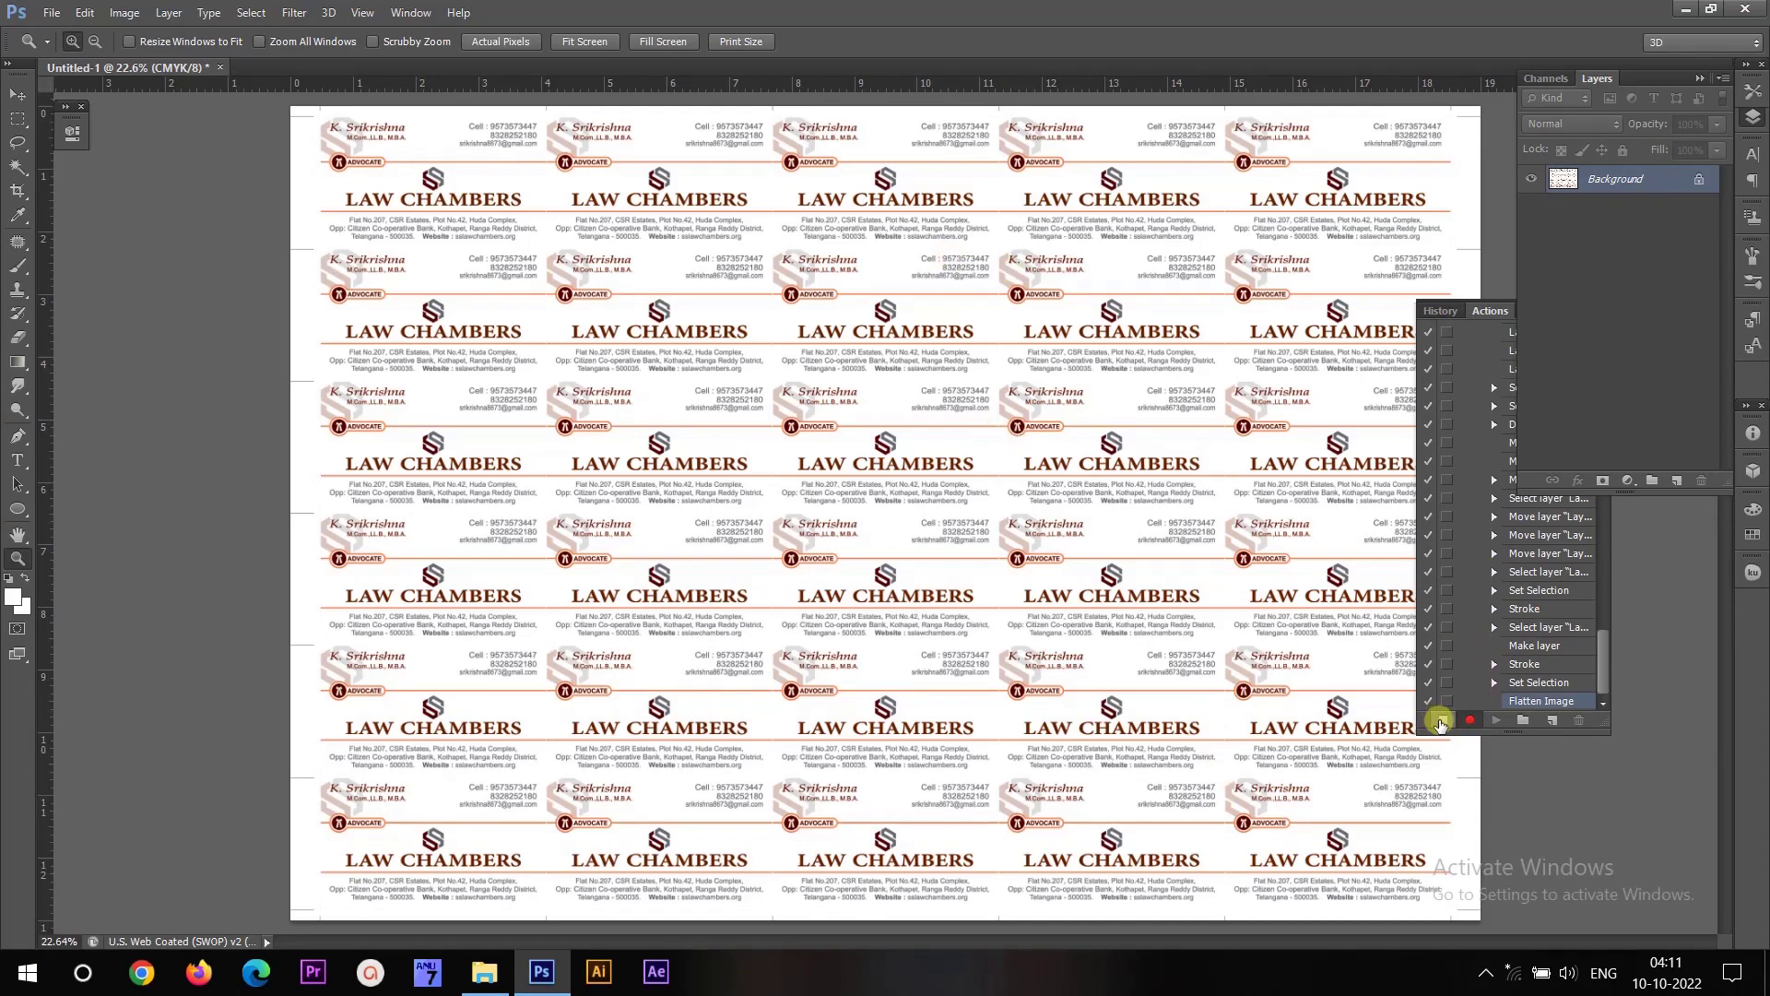
left_click(1441, 720)
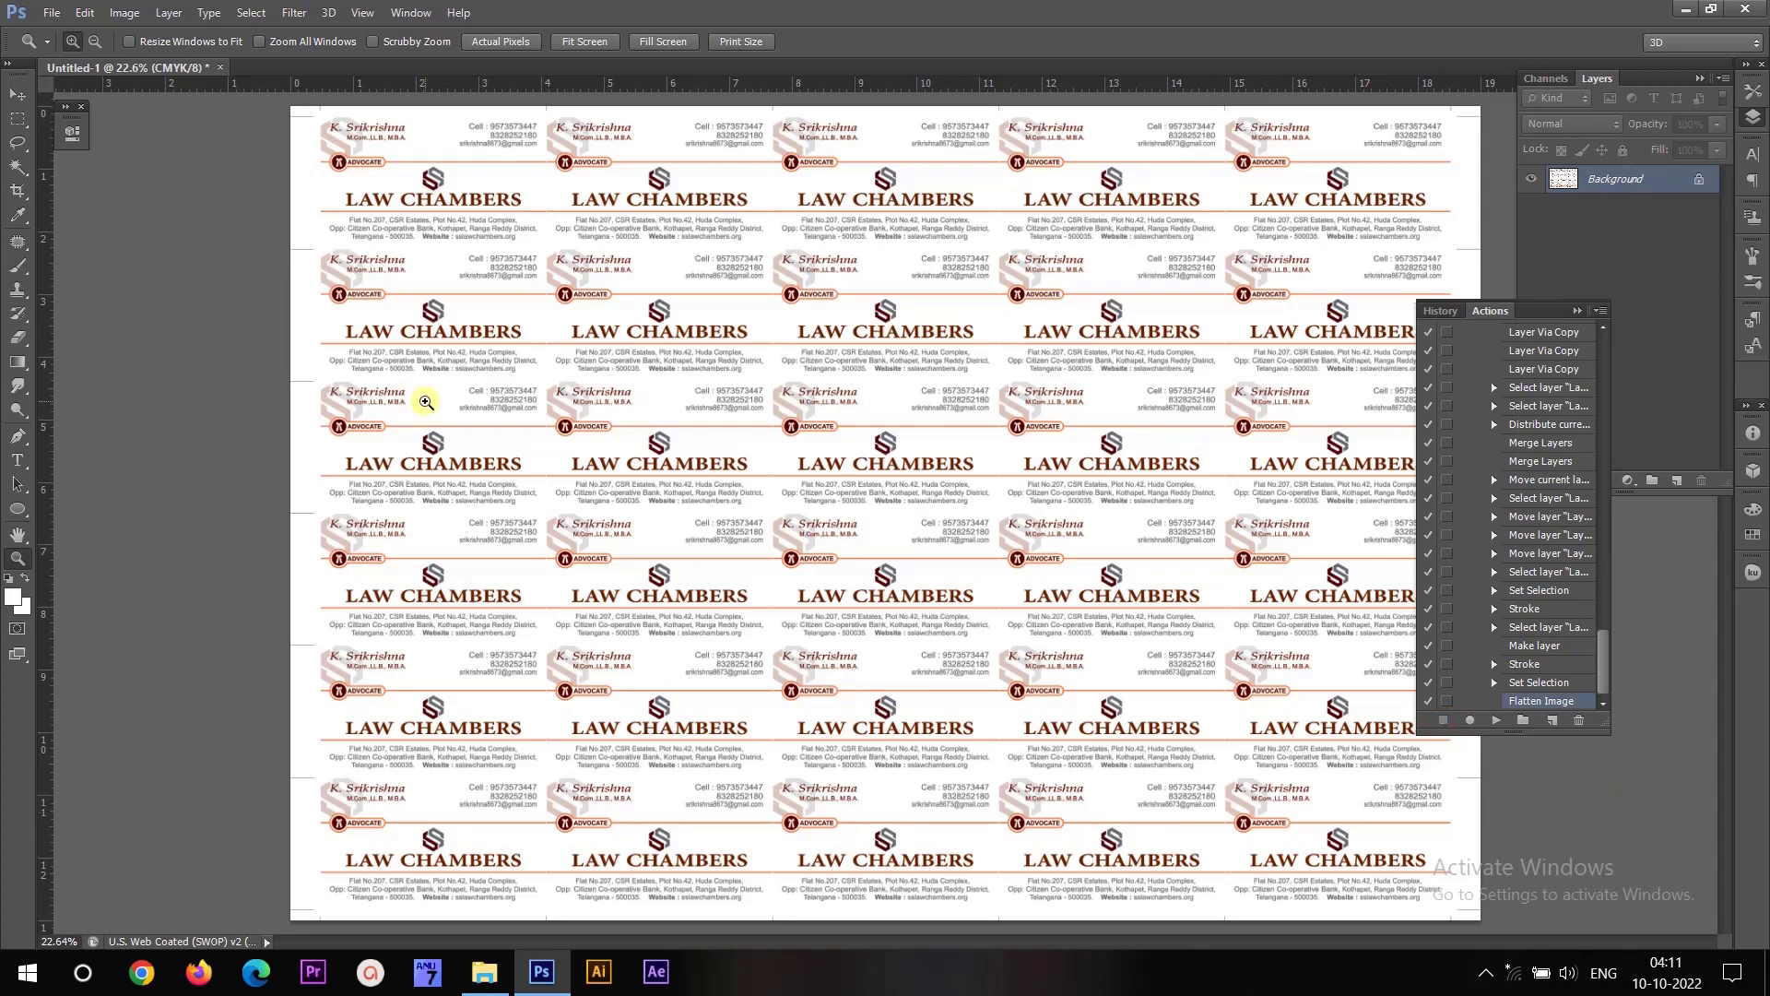
Clear the flattened sheet by filling it with white and paste one business card as a new layer.
key("ctrl+BackSpace")
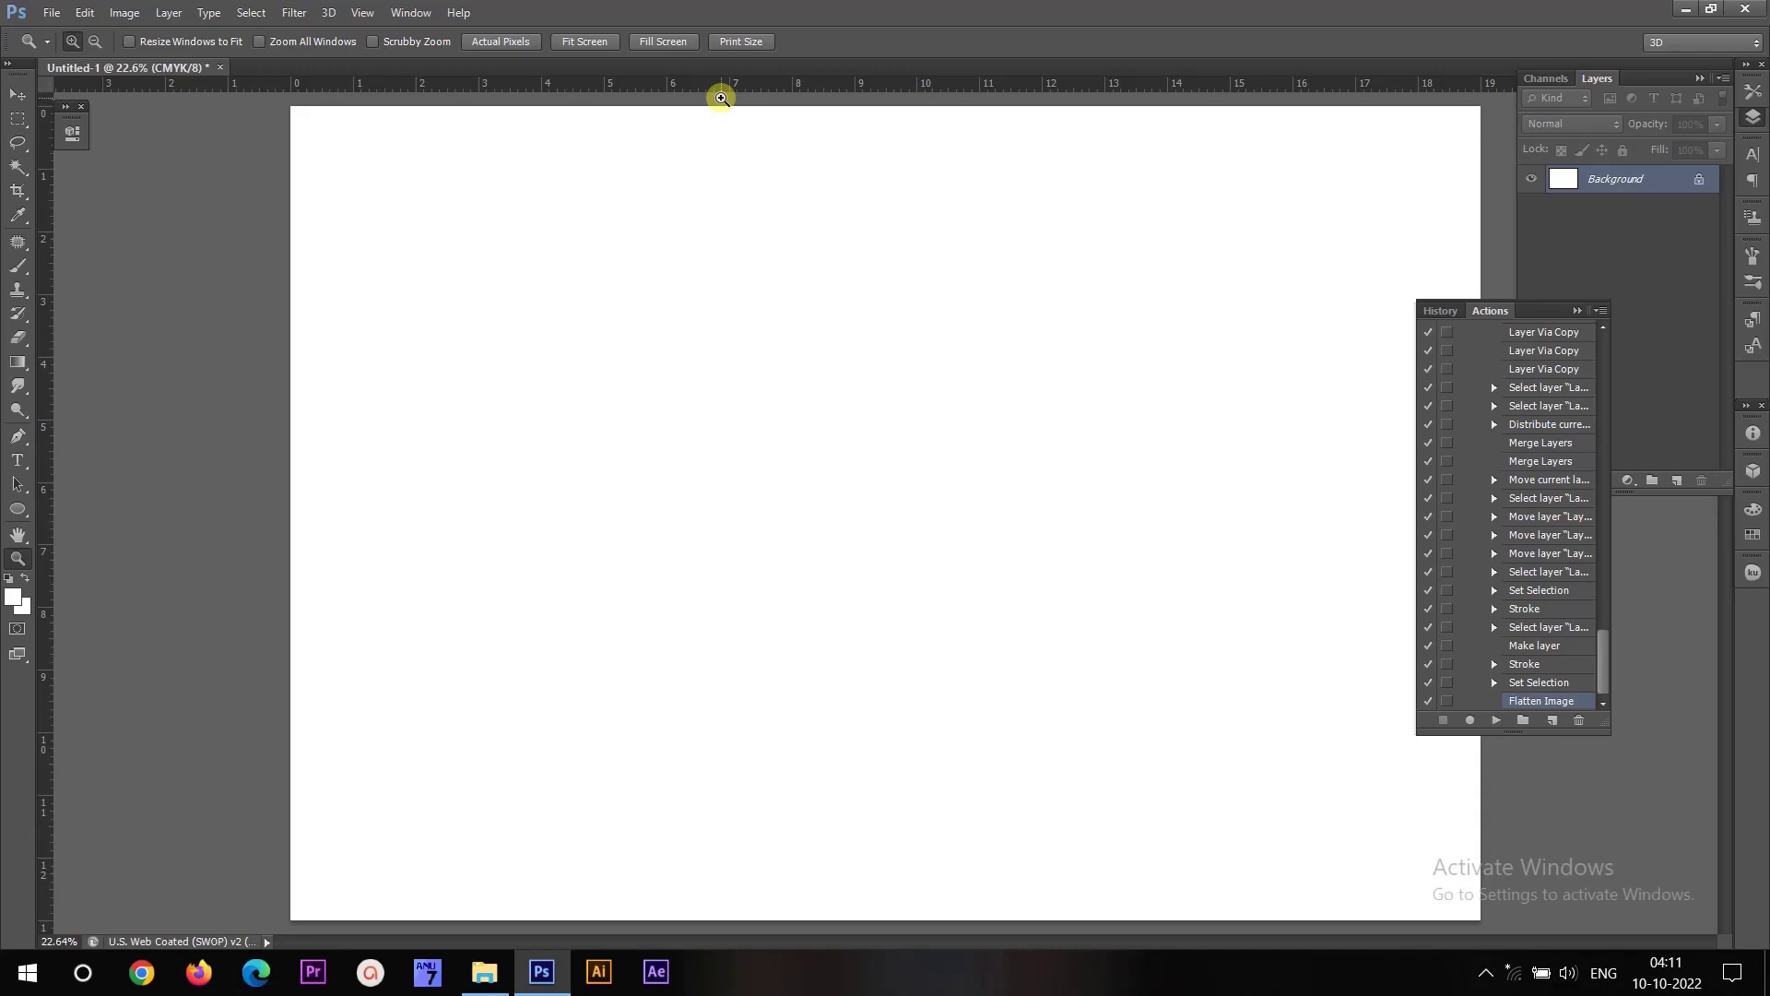
key("ctrl+v")
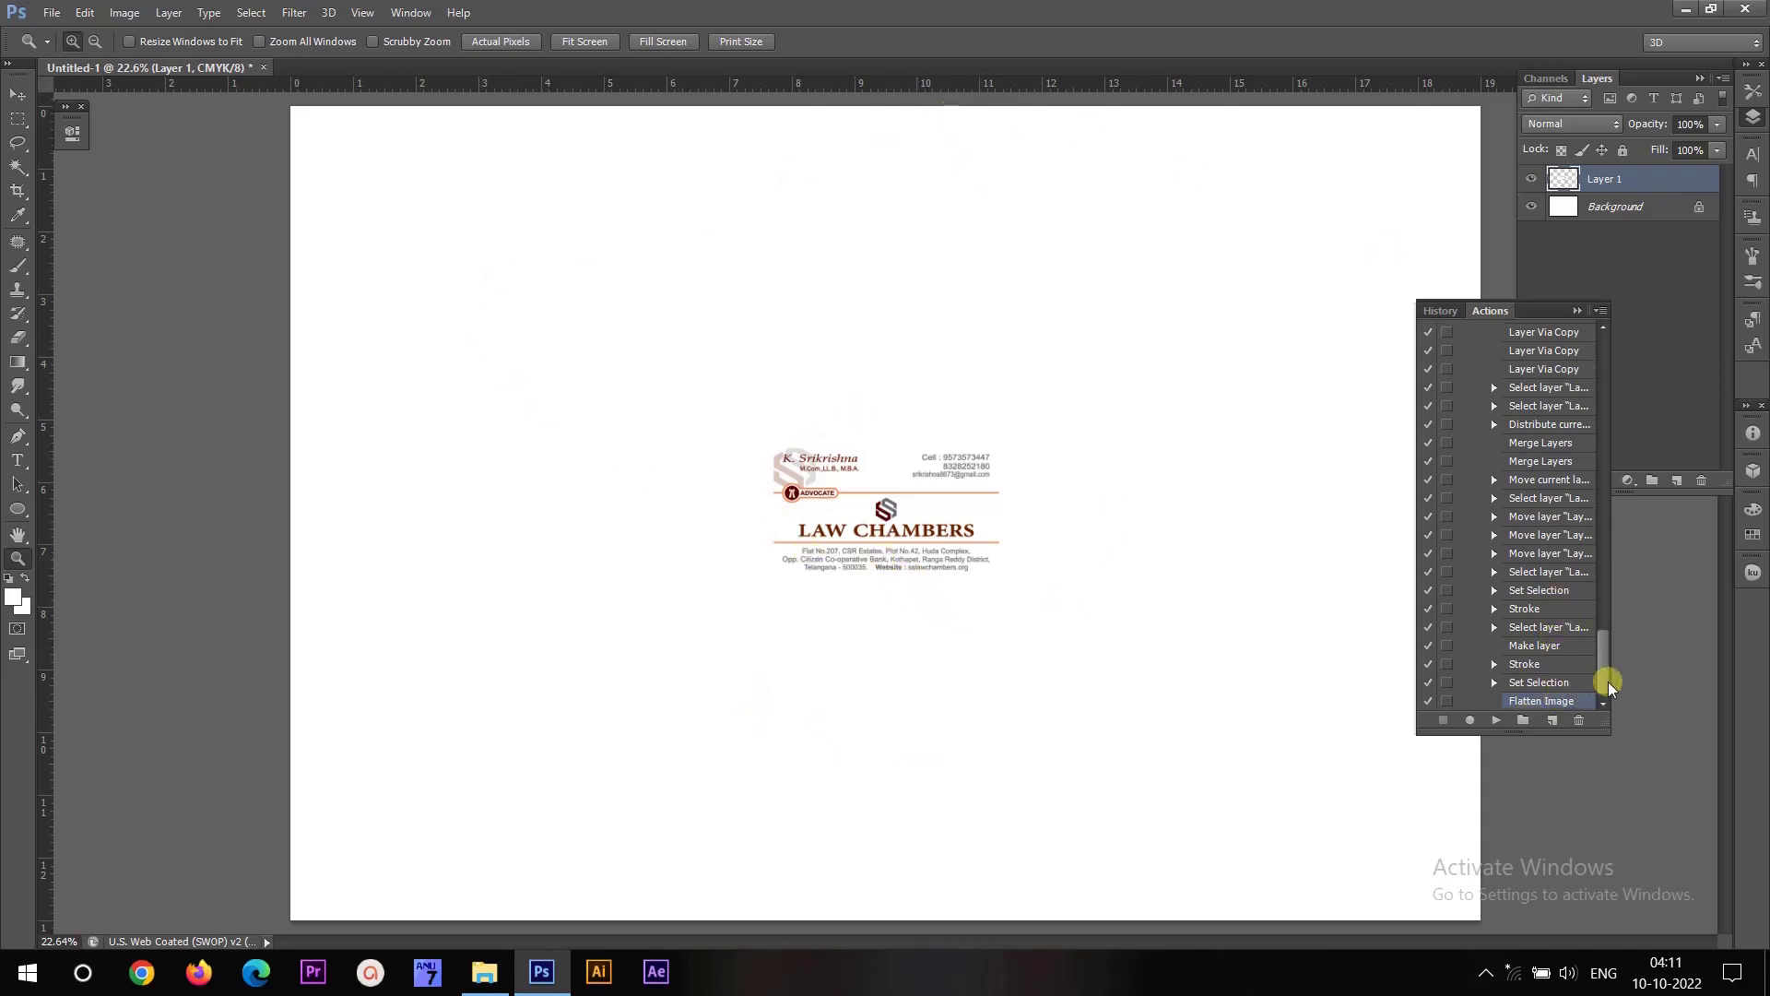
Play the recorded VC 13x19 Sheet action from its start on the pasted card and collapse the actions list.
left_click_drag(1604, 681, 1611, 428)
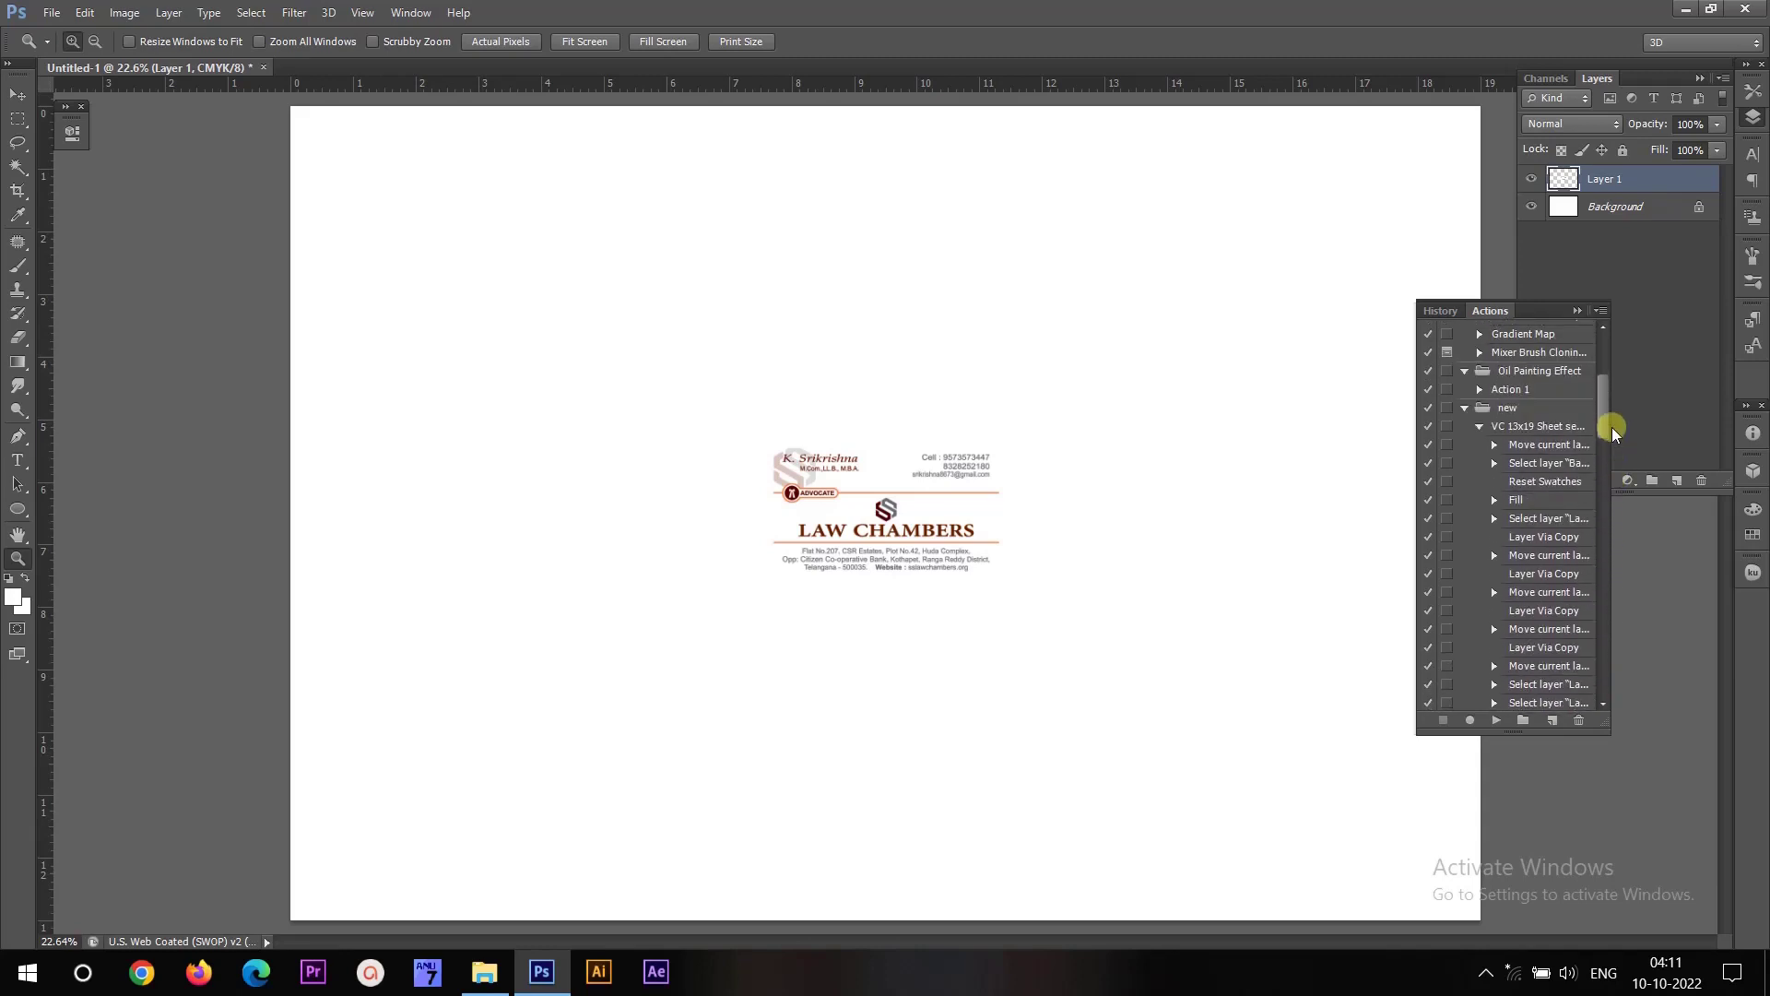
left_click(1508, 430)
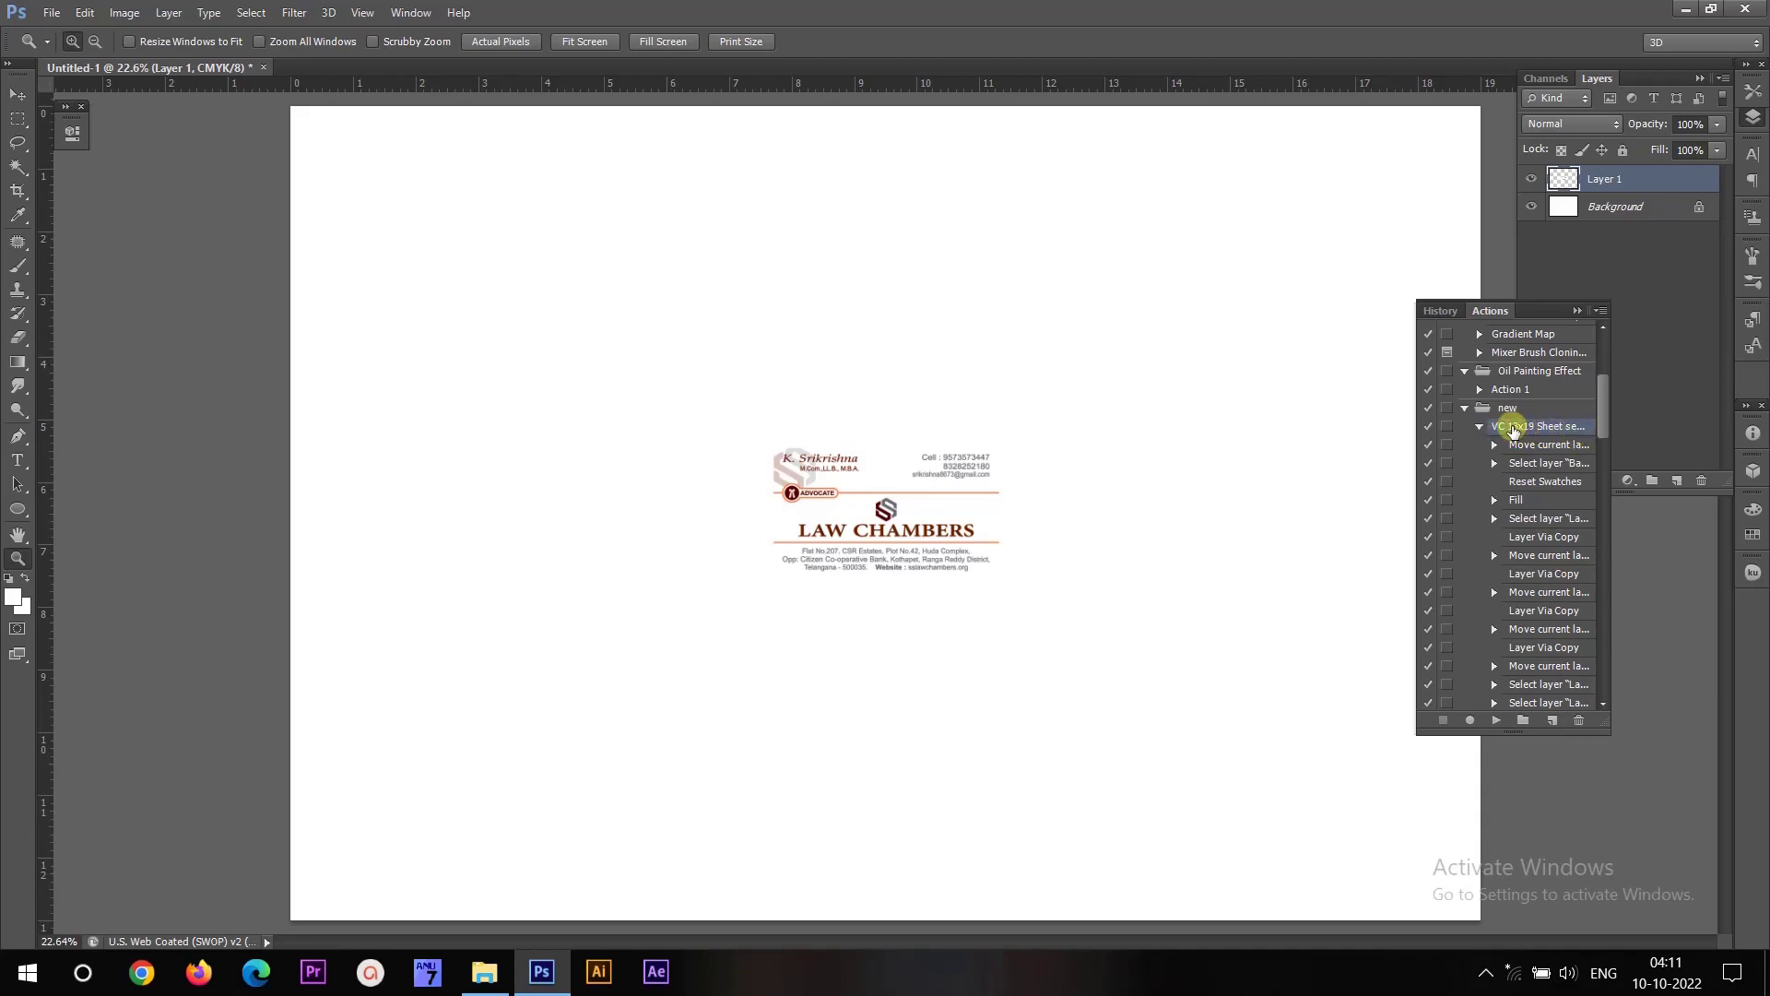
left_click(1496, 720)
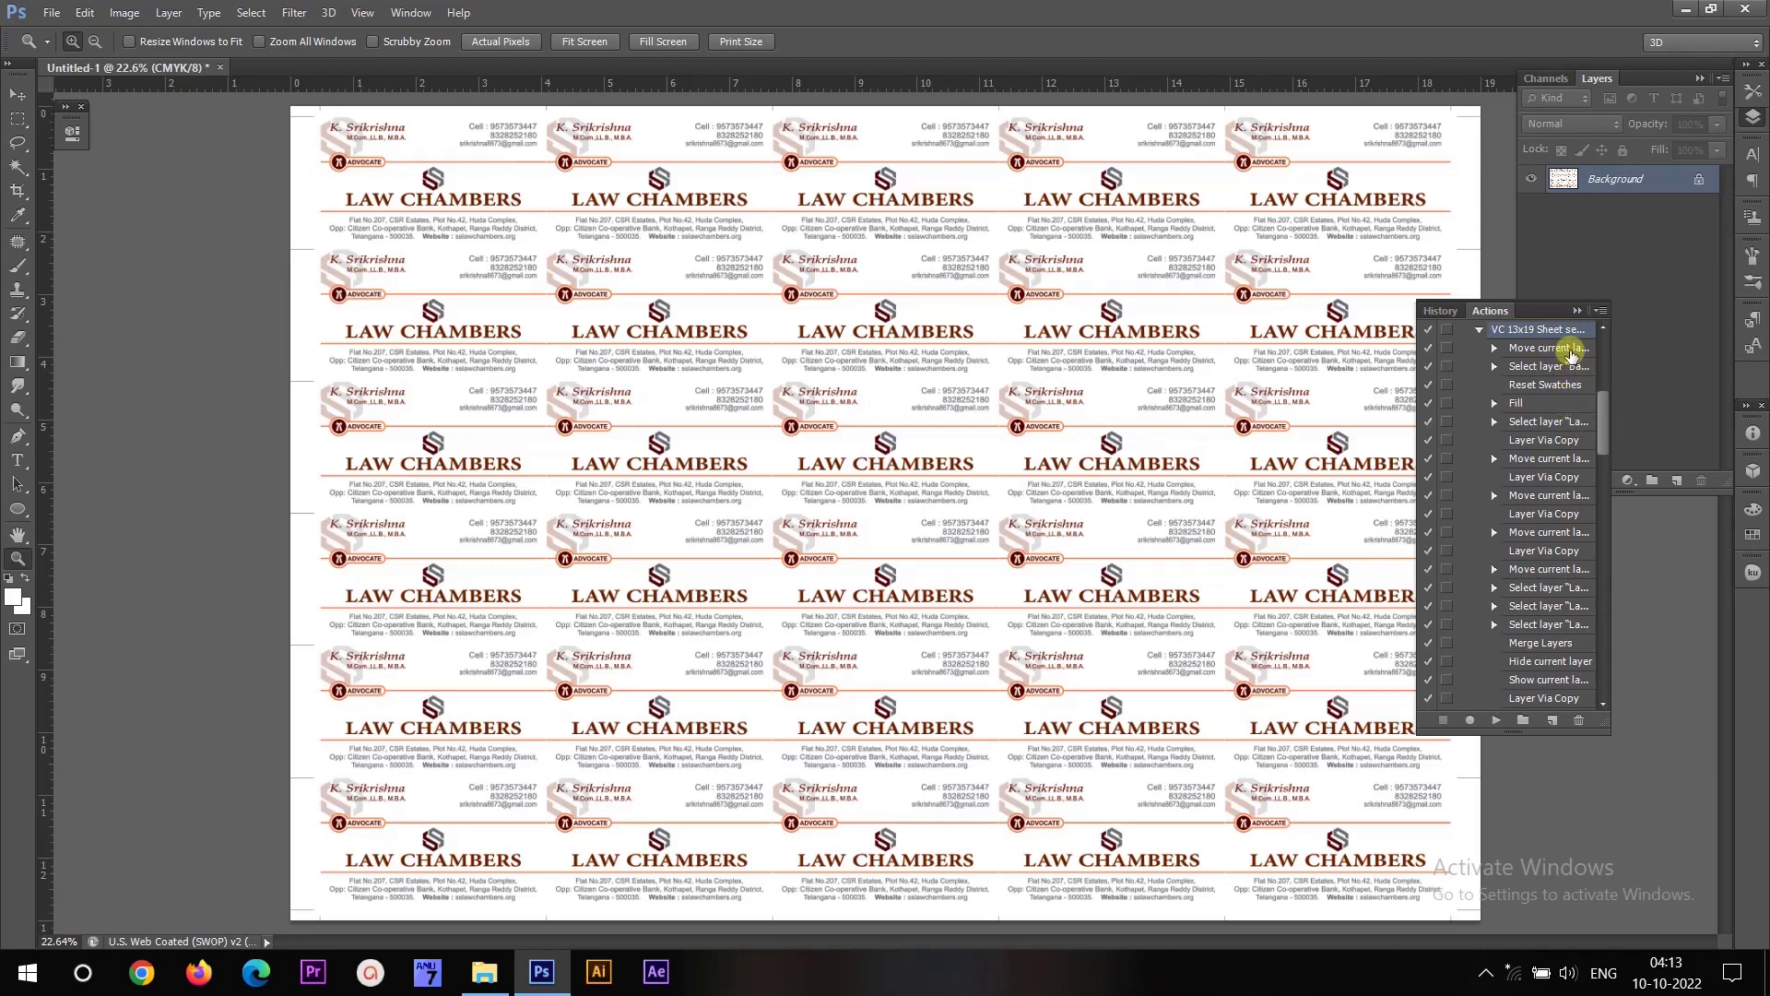
left_click(1576, 310)
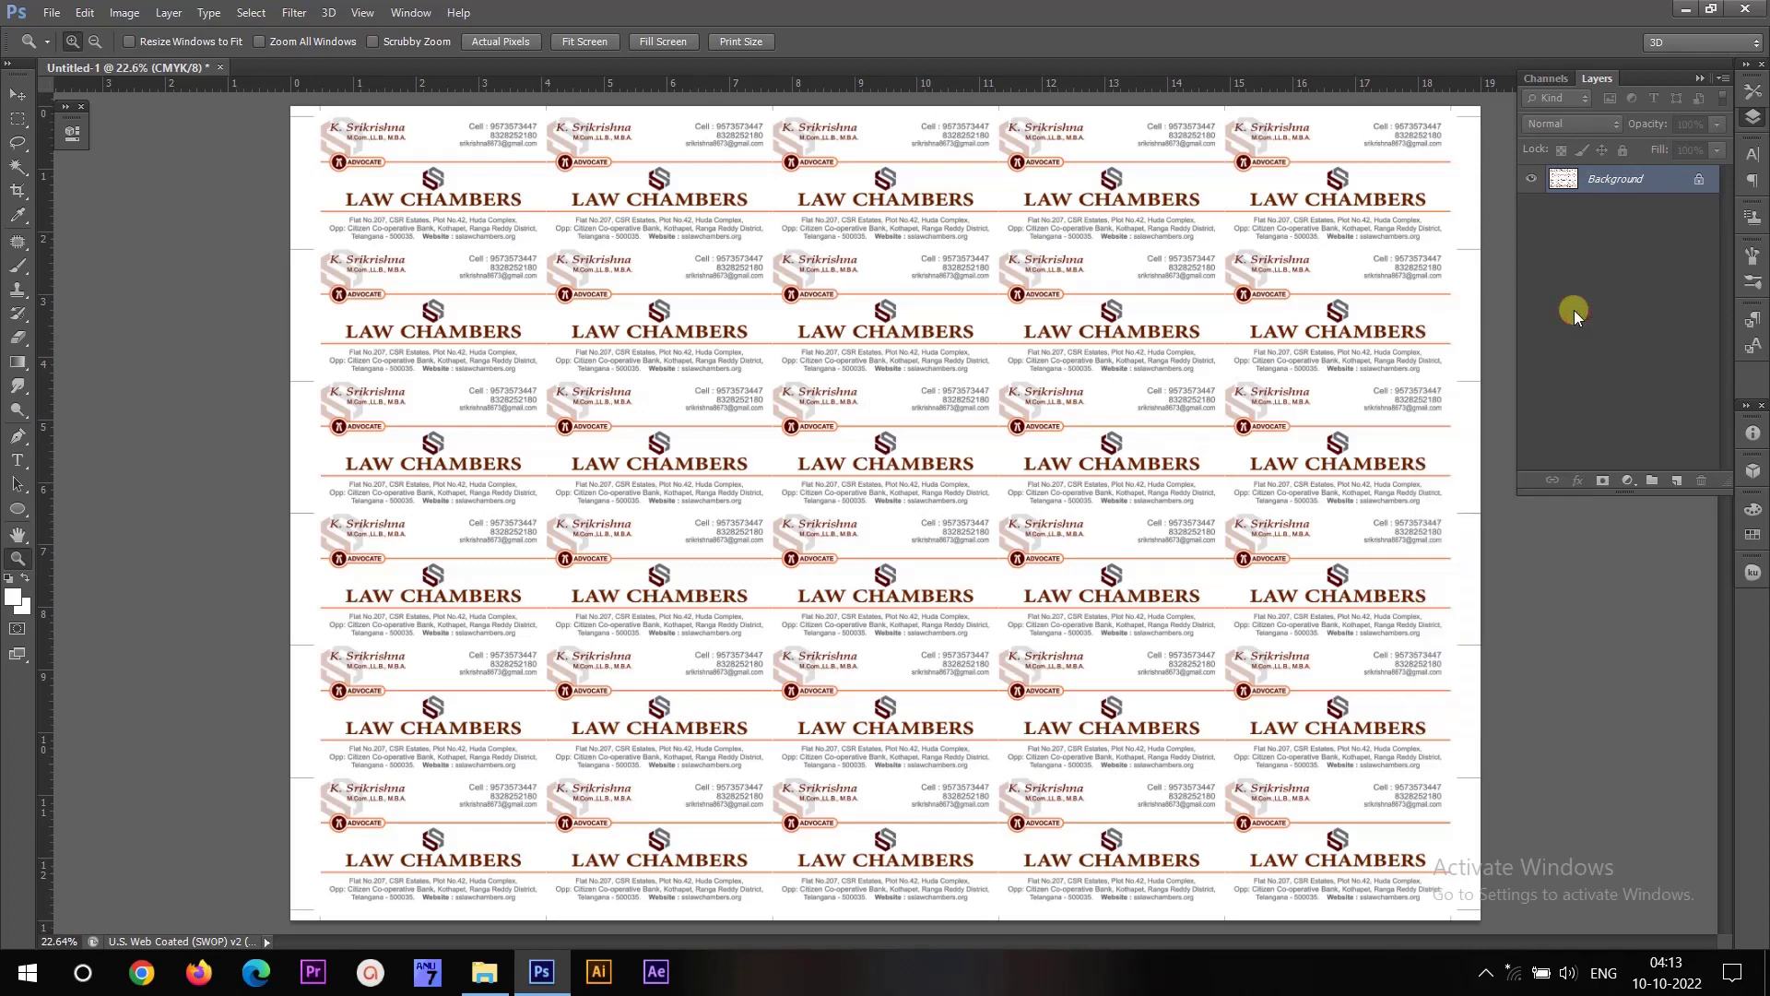